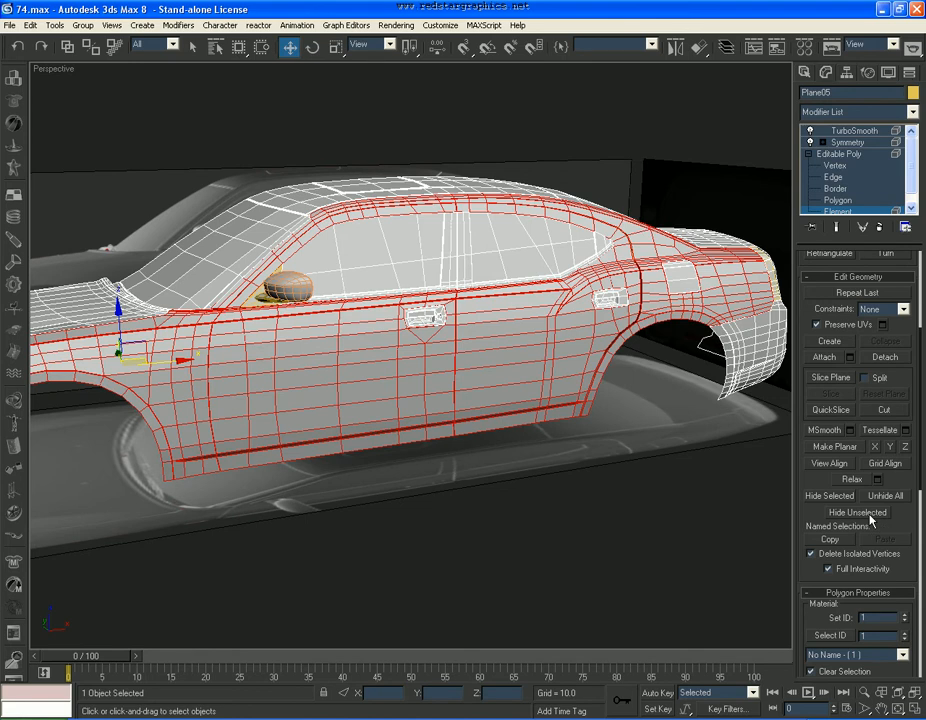
Leave element editing on the car body and frame the body side in the Front and Perspective views of a four-view layout.
{"action": "left_click", "coordinate": [577, 512]}
{"action": "left_click", "coordinate": [914, 709]}
{"action": "left_click", "coordinate": [898, 709]}
{"action": "mouse_move", "coordinate": [620, 532]}
{"action": "left_mouse_down"}
{"action": "mouse_move", "coordinate": [587, 542]}
{"action": "mouse_move", "coordinate": [616, 519]}
{"action": "mouse_move", "coordinate": [608, 520]}
{"action": "left_mouse_up"}
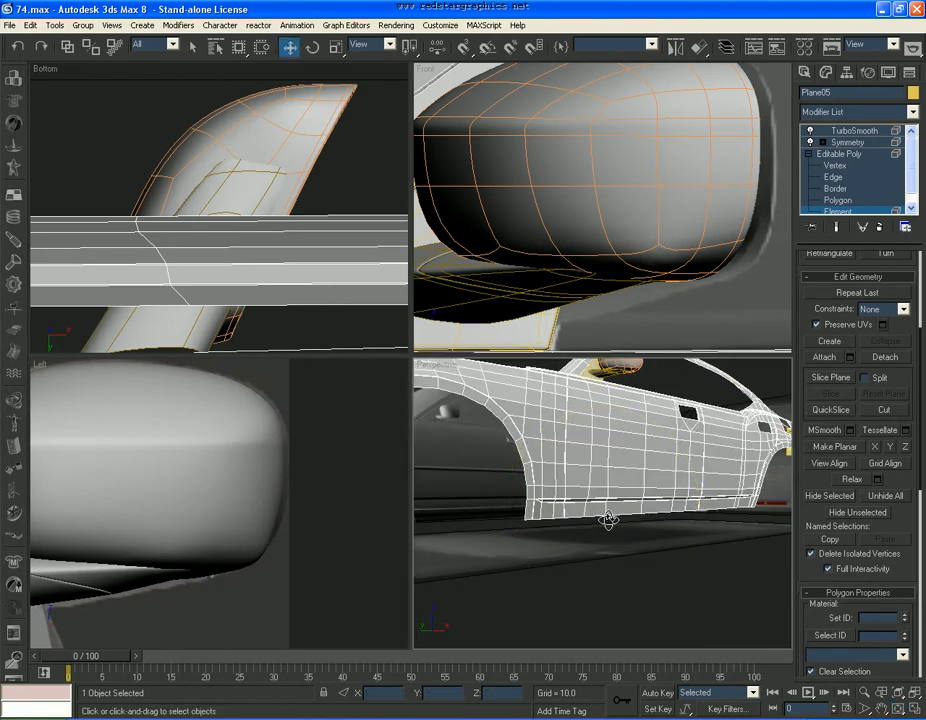
{"action": "right_click", "coordinate": [608, 520]}
{"action": "scroll", "coordinate": [607, 240], "scroll_direction": "down", "scroll_amount": 10}
{"action": "scroll", "coordinate": [660, 310], "scroll_direction": "up", "scroll_amount": 1}
{"action": "middle_click_drag", "start_coordinate": [666, 318], "coordinate": [656, 232]}
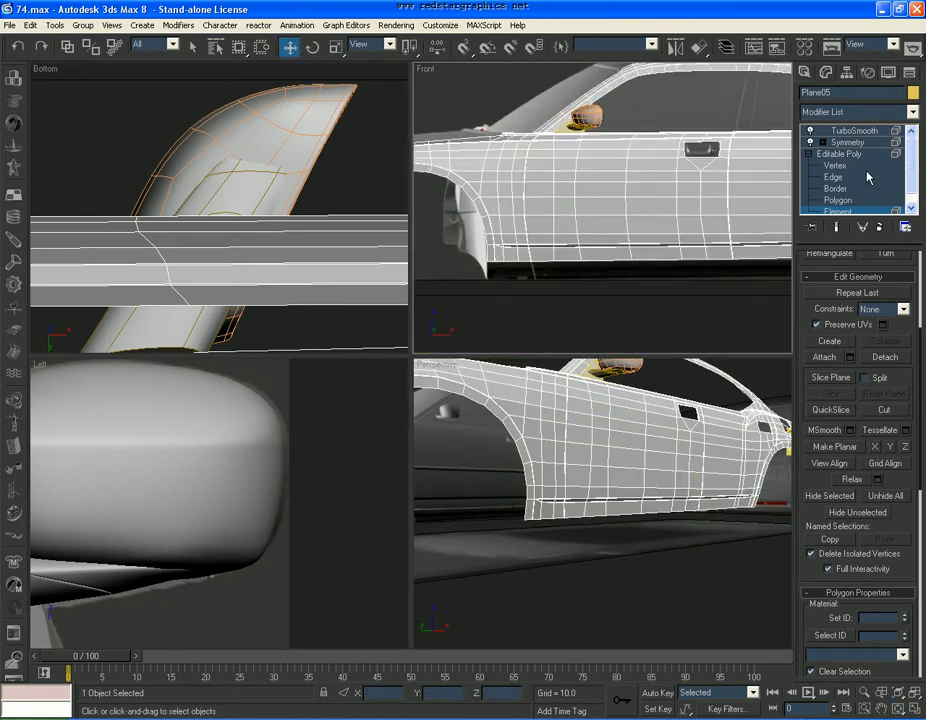
{"action": "left_click", "coordinate": [851, 213]}
{"action": "scroll", "coordinate": [700, 559], "scroll_direction": "down", "scroll_amount": 3}
{"action": "scroll", "coordinate": [700, 559], "scroll_direction": "up", "scroll_amount": 2}
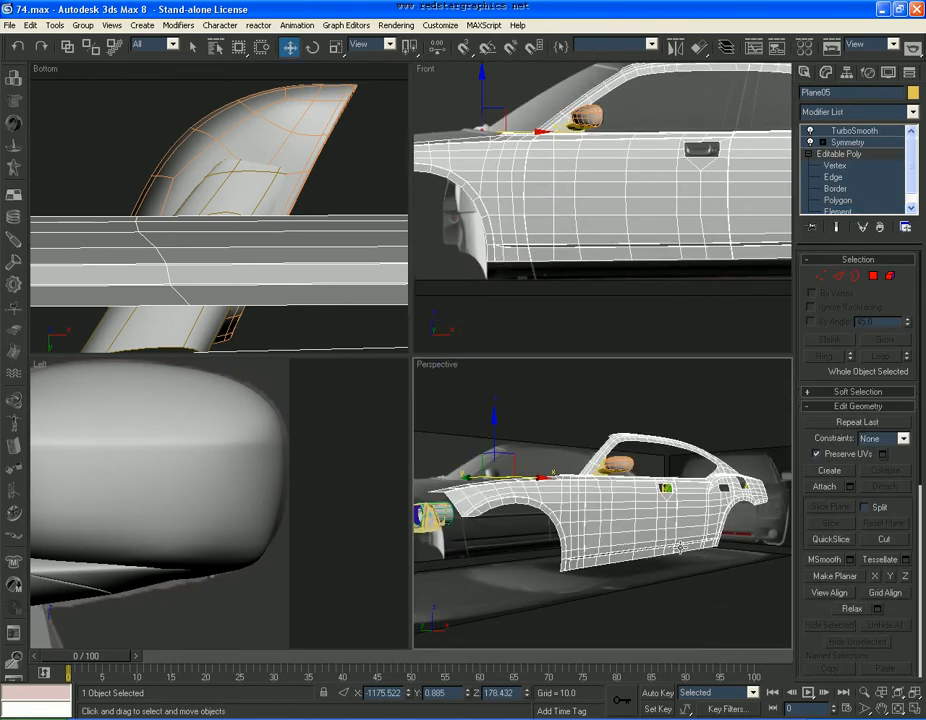
Hide everything except the car body and the reference planes, and reselect the body's Editable Poly level.
{"action": "left_click", "coordinate": [741, 558], "text": "ctrl"}
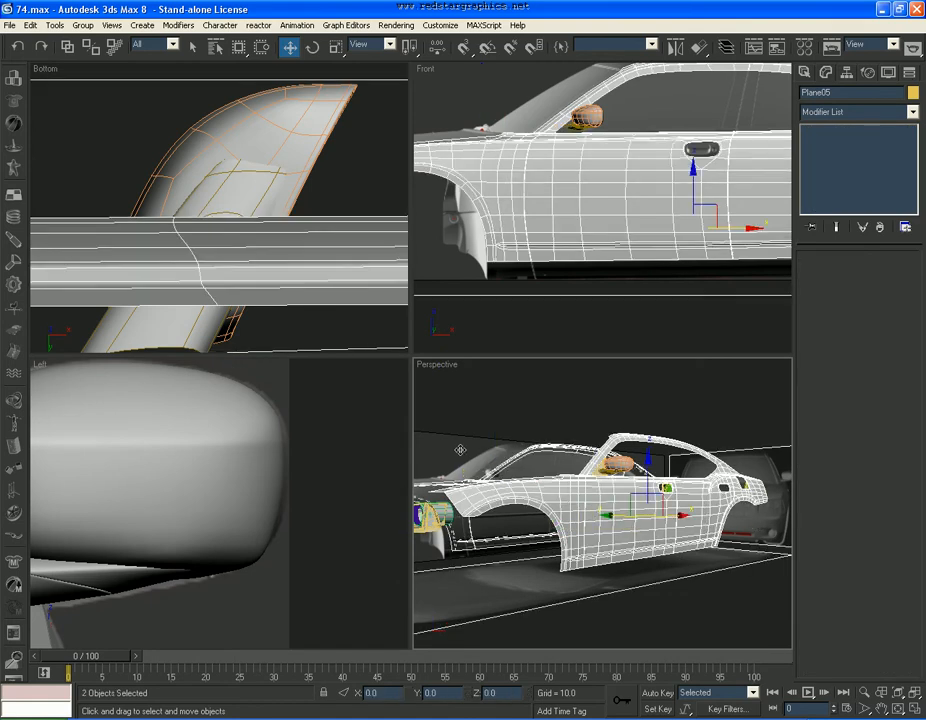
{"action": "left_click", "coordinate": [460, 450], "text": "ctrl"}
{"action": "right_click", "coordinate": [511, 509]}
{"action": "left_click", "coordinate": [571, 461]}
{"action": "left_click", "coordinate": [694, 597]}
{"action": "left_click", "coordinate": [635, 494]}
{"action": "left_click", "coordinate": [860, 154]}
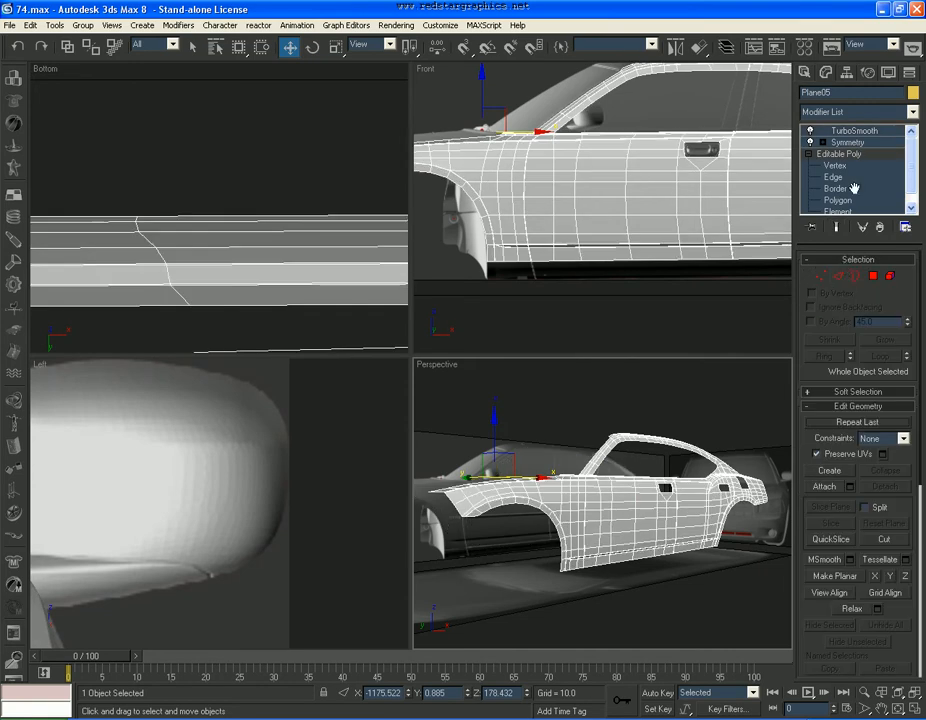
At edge level, examine the sill's lower edge against the reference images from the front door to the rear wheel arch.
{"action": "left_click", "coordinate": [838, 276]}
{"action": "scroll", "coordinate": [646, 253], "scroll_direction": "up", "scroll_amount": 6}
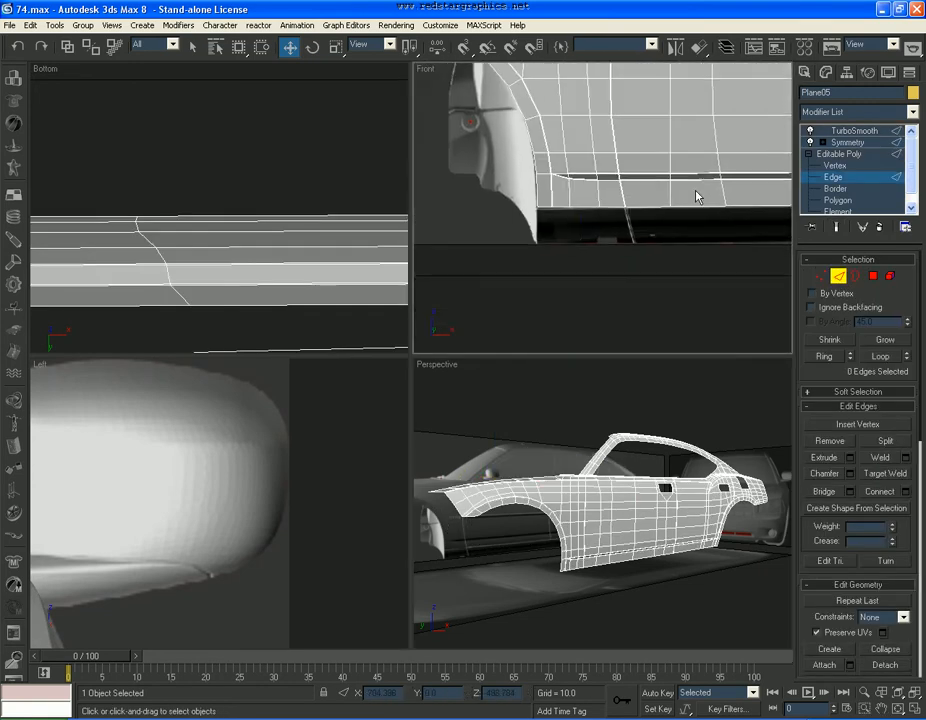
{"action": "middle_click_drag", "start_coordinate": [676, 245], "coordinate": [620, 275]}
{"action": "scroll", "coordinate": [620, 273], "scroll_direction": "up", "scroll_amount": 3}
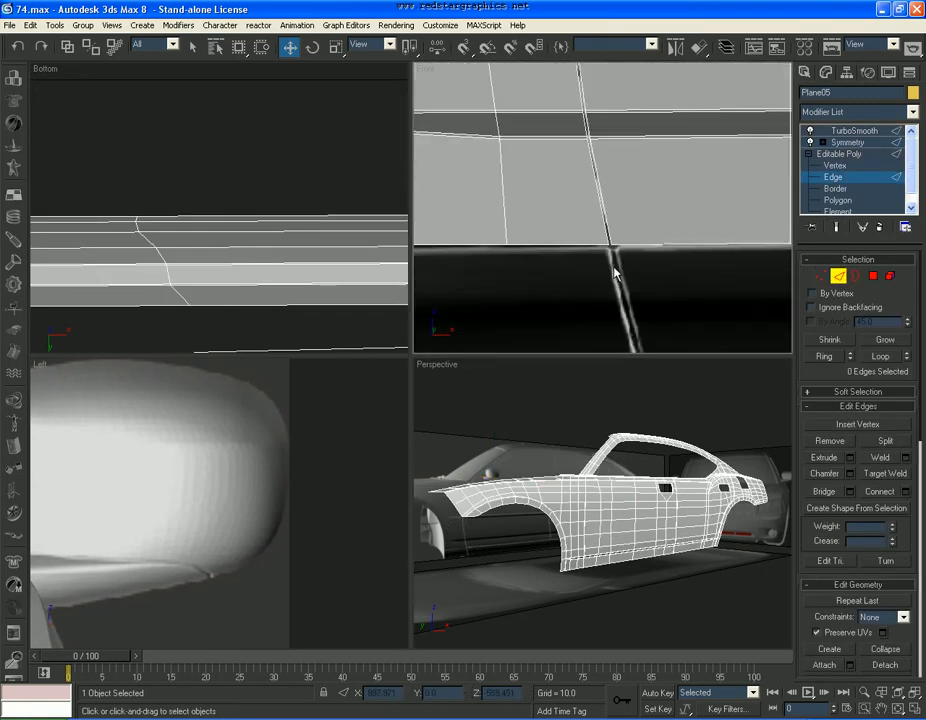
{"action": "scroll", "coordinate": [252, 463], "scroll_direction": "down", "scroll_amount": 5}
{"action": "scroll", "coordinate": [220, 560], "scroll_direction": "up", "scroll_amount": 8}
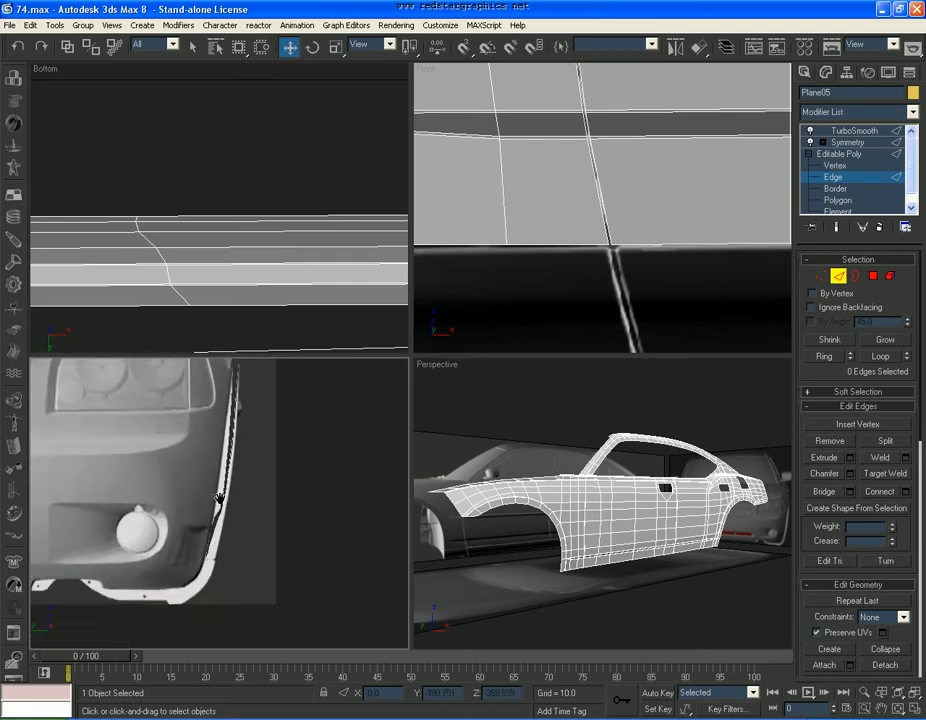
{"action": "scroll", "coordinate": [220, 563], "scroll_direction": "up", "scroll_amount": 3}
{"action": "scroll", "coordinate": [597, 219], "scroll_direction": "down", "scroll_amount": 4}
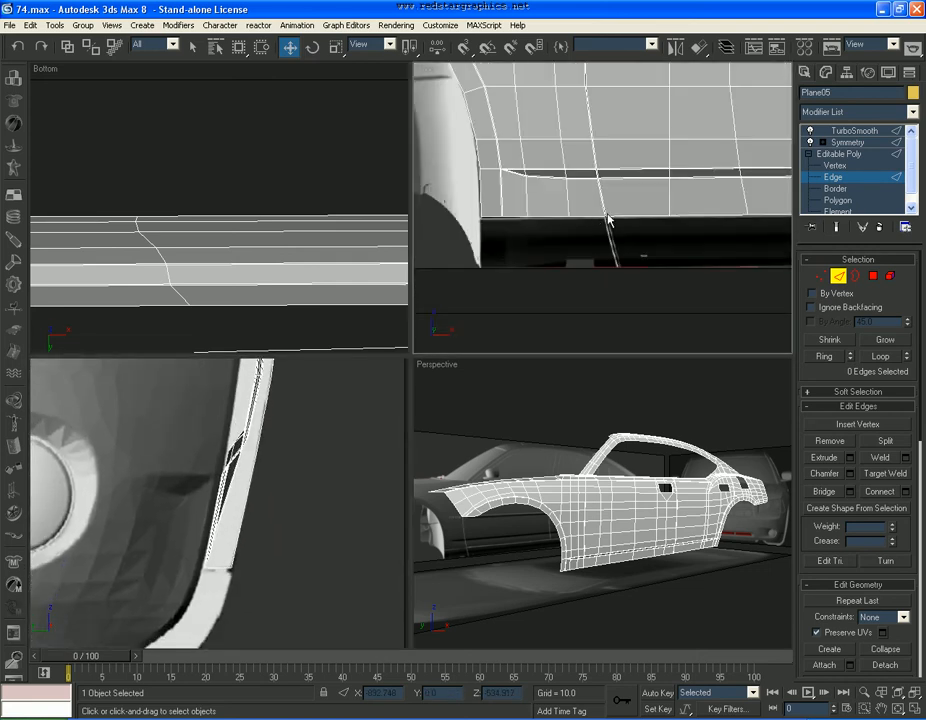
{"action": "left_click", "coordinate": [596, 217]}
{"action": "left_click", "coordinate": [627, 243]}
{"action": "scroll", "coordinate": [627, 243], "scroll_direction": "down", "scroll_amount": 3}
{"action": "middle_click_drag", "start_coordinate": [627, 243], "coordinate": [502, 231]}
{"action": "scroll", "coordinate": [591, 231], "scroll_direction": "up", "scroll_amount": 3}
{"action": "middle_click_drag", "start_coordinate": [684, 243], "coordinate": [598, 250]}
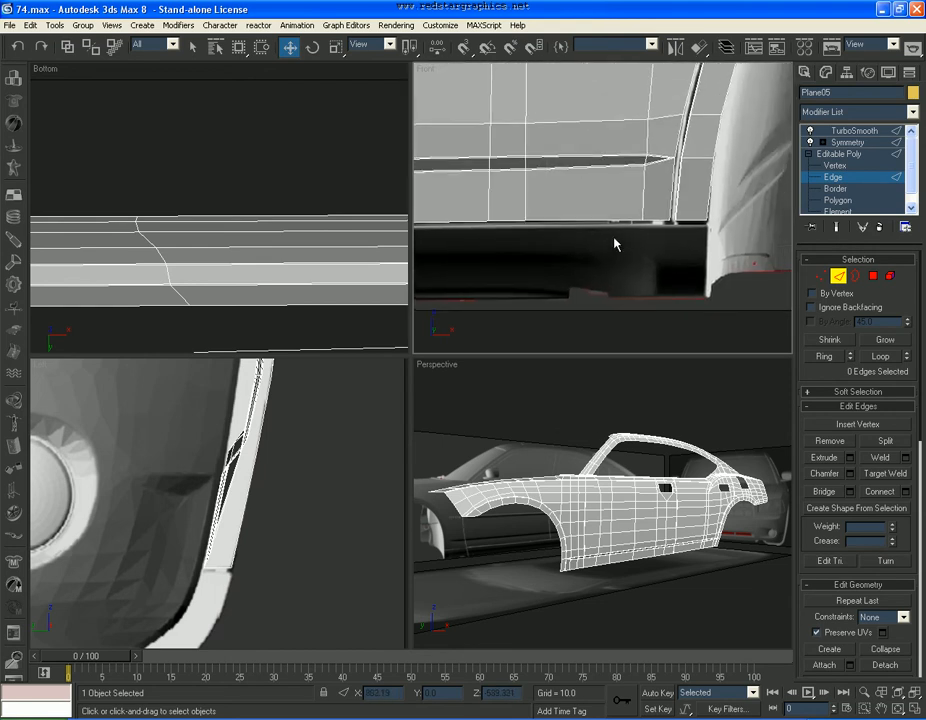
Select the edge loops running along the bottom edge of the car's side, from the rear fender to the front door.
{"action": "scroll", "coordinate": [662, 231], "scroll_direction": "up", "scroll_amount": 2}
{"action": "left_click", "coordinate": [760, 231]}
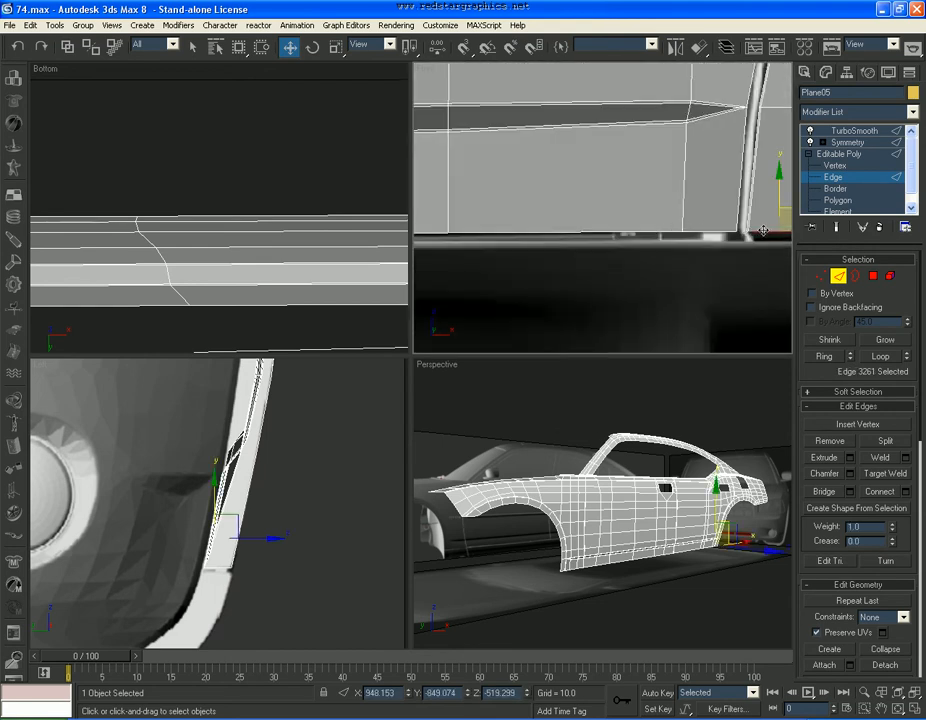
{"action": "left_click", "coordinate": [713, 231], "text": "ctrl"}
{"action": "left_click", "coordinate": [883, 345]}
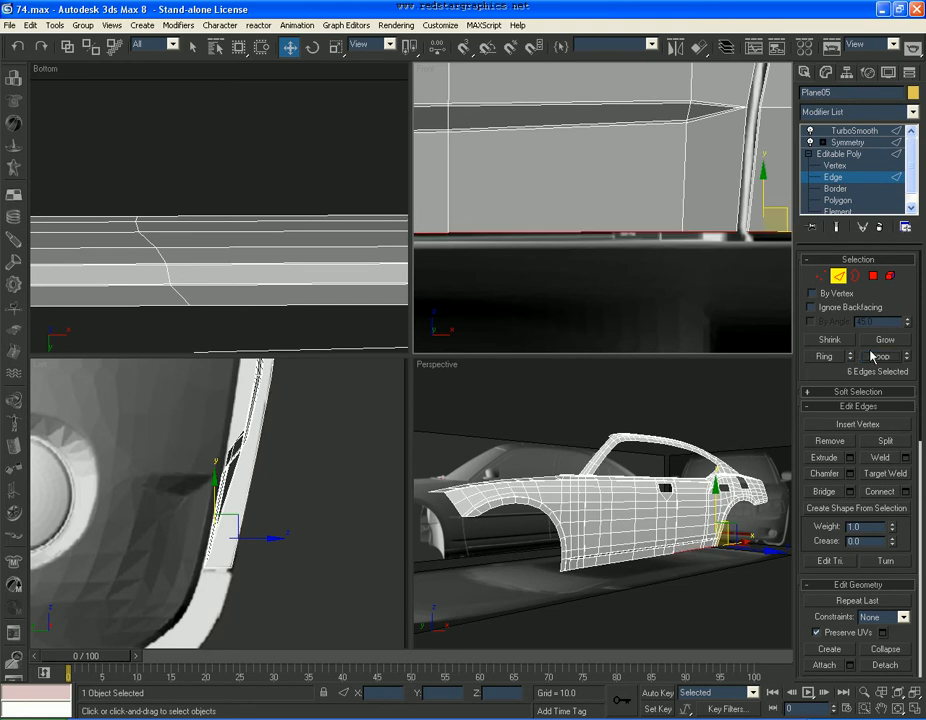
{"action": "scroll", "coordinate": [663, 260], "scroll_direction": "down", "scroll_amount": 3}
{"action": "scroll", "coordinate": [647, 242], "scroll_direction": "up", "scroll_amount": 3}
{"action": "left_click", "coordinate": [630, 228], "text": "ctrl"}
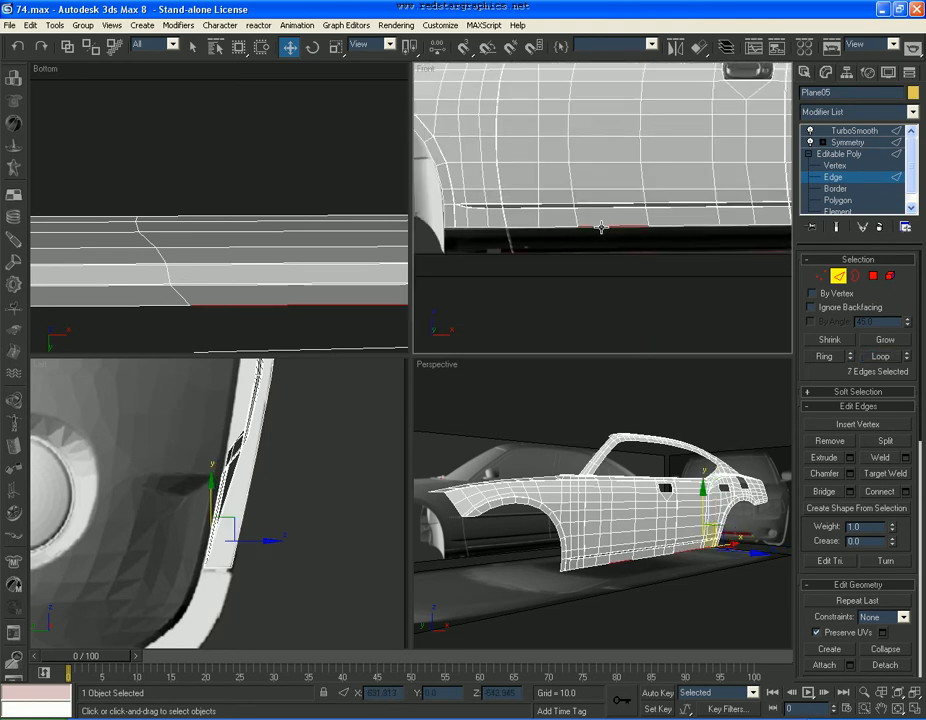
{"action": "scroll", "coordinate": [620, 245], "scroll_direction": "up", "scroll_amount": 2}
{"action": "left_click", "coordinate": [628, 260], "text": "ctrl"}
{"action": "left_click", "coordinate": [877, 355]}
Move the three vertices on the rear door's lower rear edge about 3 units along X toward the fender to narrow the gap.
{"action": "scroll", "coordinate": [668, 284], "scroll_direction": "down", "scroll_amount": 3}
{"action": "middle_click_drag", "start_coordinate": [668, 284], "coordinate": [490, 280]}
{"action": "scroll", "coordinate": [577, 280], "scroll_direction": "up", "scroll_amount": 3}
{"action": "middle_click_drag", "start_coordinate": [652, 226], "coordinate": [523, 308]}
{"action": "middle_click_drag", "start_coordinate": [682, 192], "coordinate": [601, 310]}
{"action": "middle_click_drag", "start_coordinate": [700, 136], "coordinate": [594, 282]}
{"action": "scroll", "coordinate": [634, 241], "scroll_direction": "up", "scroll_amount": 1}
{"action": "left_click", "coordinate": [834, 165]}
{"action": "key", "text": "alt+x"}
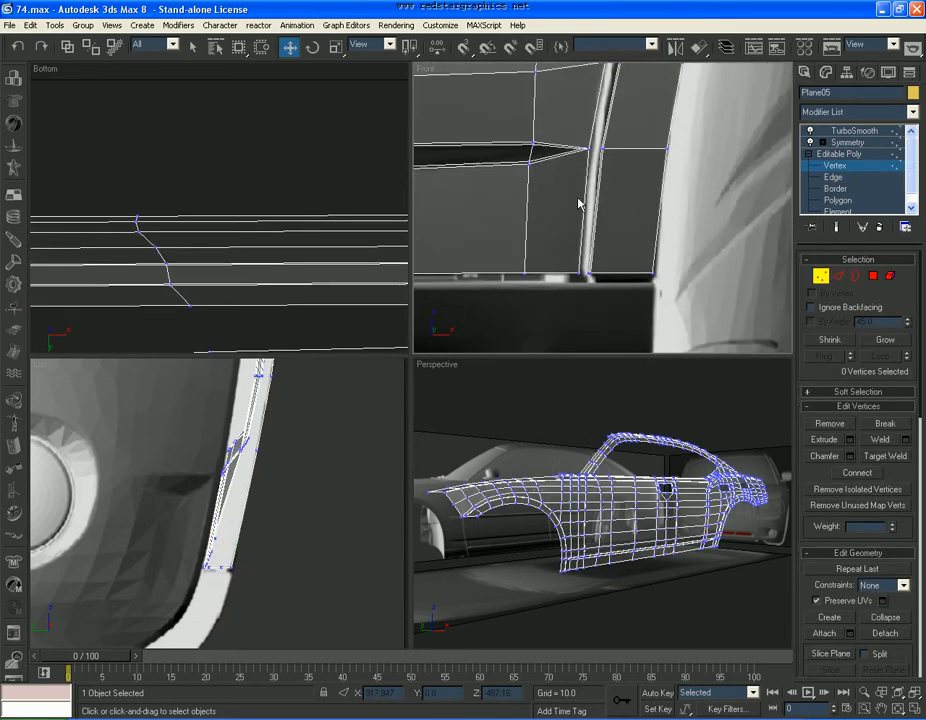
{"action": "left_click_drag", "start_coordinate": [581, 295], "coordinate": [581, 294]}
{"action": "left_click_drag", "start_coordinate": [588, 165], "coordinate": [635, 192]}
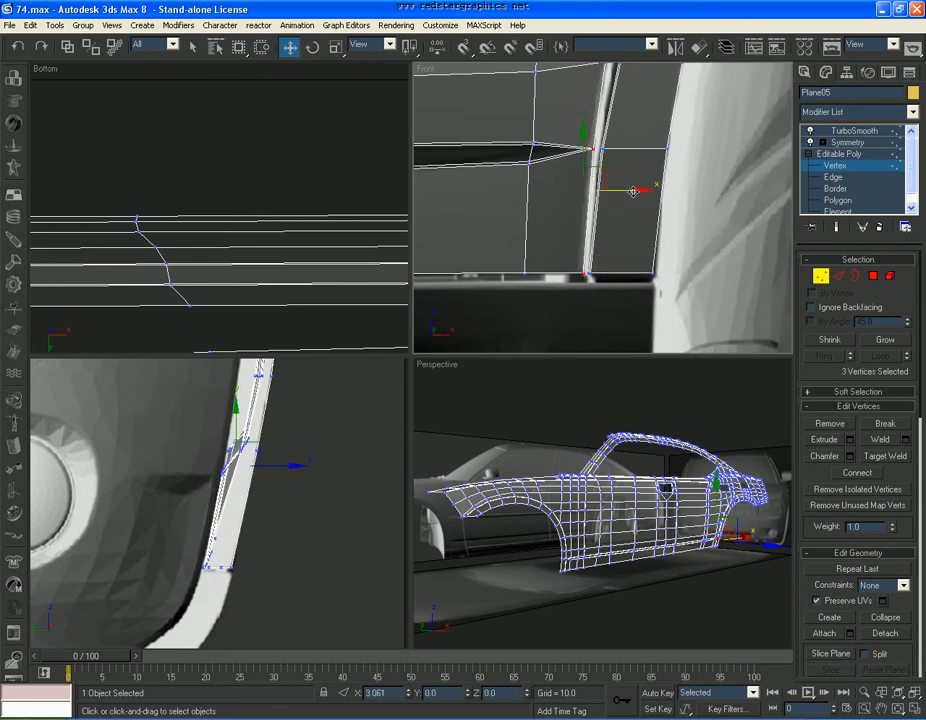
{"action": "left_click", "coordinate": [620, 252]}
Shift the next vertices up the rear door's wheel-arch edge toward the fender to continue the narrow gap.
{"action": "middle_click_drag", "start_coordinate": [618, 181], "coordinate": [593, 328]}
{"action": "left_click_drag", "start_coordinate": [556, 198], "coordinate": [621, 210]}
{"action": "left_click", "coordinate": [619, 224]}
{"action": "middle_click_drag", "start_coordinate": [618, 146], "coordinate": [584, 298]}
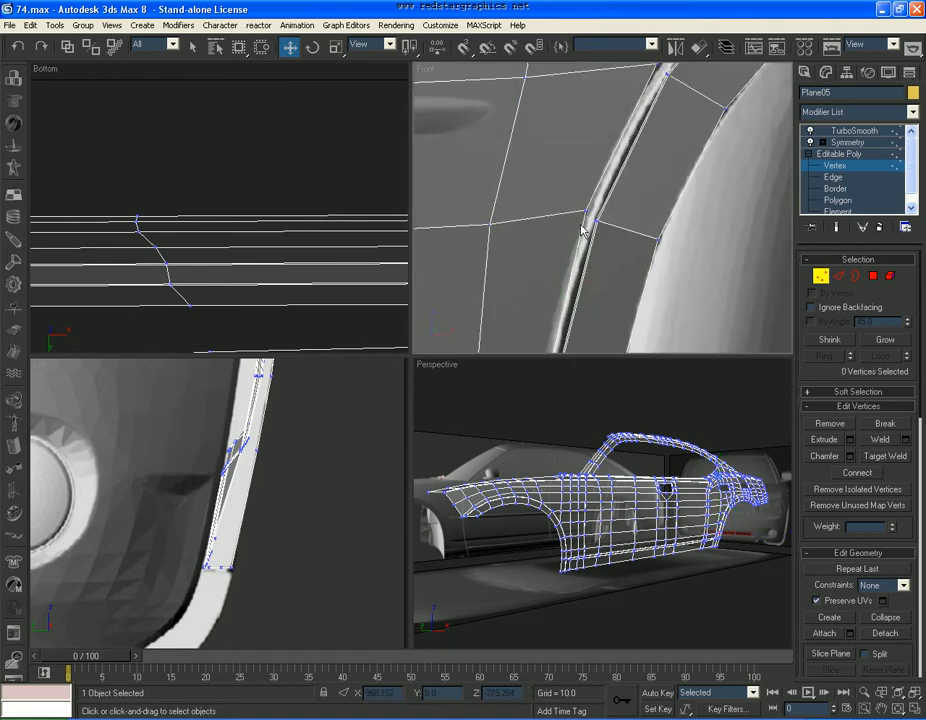
{"action": "left_click_drag", "start_coordinate": [589, 224], "coordinate": [608, 201]}
{"action": "left_click", "coordinate": [622, 206]}
Move the remaining door-side vertices above the rear wheel arch closer to the fender, up to the gap's sharp corner.
{"action": "middle_click_drag", "start_coordinate": [637, 149], "coordinate": [573, 291]}
{"action": "left_click_drag", "start_coordinate": [580, 194], "coordinate": [617, 198]}
{"action": "middle_click_drag", "start_coordinate": [660, 178], "coordinate": [607, 254]}
{"action": "left_click_drag", "start_coordinate": [631, 163], "coordinate": [669, 160]}
{"action": "middle_click_drag", "start_coordinate": [669, 160], "coordinate": [604, 251]}
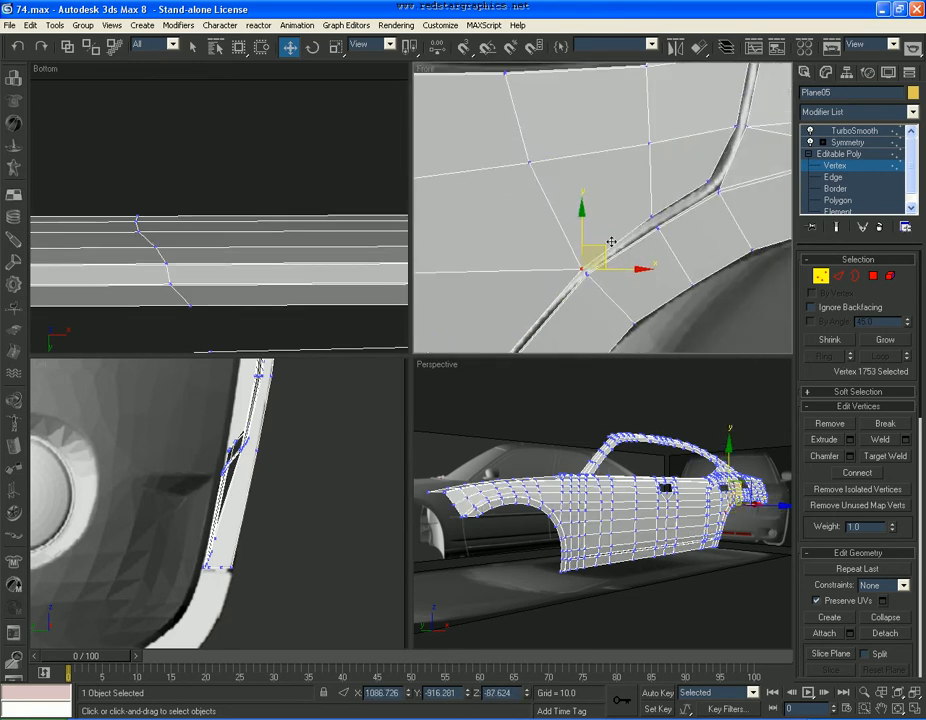
{"action": "left_click_drag", "start_coordinate": [666, 224], "coordinate": [677, 207]}
{"action": "left_click_drag", "start_coordinate": [697, 166], "coordinate": [731, 164]}
{"action": "middle_click_drag", "start_coordinate": [731, 164], "coordinate": [636, 250]}
Select the 13 door-side vertices rising from the wheel arch past the body crease and move them about 3.6 units along X.
{"action": "left_click", "coordinate": [642, 216]}
{"action": "middle_click_drag", "start_coordinate": [658, 199], "coordinate": [630, 283]}
{"action": "left_click", "coordinate": [630, 227], "text": "ctrl"}
{"action": "left_click", "coordinate": [639, 163], "text": "ctrl"}
{"action": "scroll", "coordinate": [636, 128], "scroll_direction": "down", "scroll_amount": 2}
{"action": "middle_click_drag", "start_coordinate": [634, 121], "coordinate": [618, 190]}
{"action": "left_click_drag", "start_coordinate": [619, 206], "coordinate": [621, 209], "text": "ctrl"}
{"action": "middle_click_drag", "start_coordinate": [619, 205], "coordinate": [588, 300]}
{"action": "scroll", "coordinate": [585, 176], "scroll_direction": "up", "scroll_amount": 2}
{"action": "left_click_drag", "start_coordinate": [607, 285], "coordinate": [607, 285], "text": "ctrl"}
{"action": "mouse_move", "coordinate": [598, 170]}
{"action": "middle_mouse_down"}
{"action": "mouse_move", "coordinate": [595, 289]}
{"action": "mouse_move", "coordinate": [600, 193]}
{"action": "middle_mouse_up"}
{"action": "left_click", "coordinate": [594, 150], "text": "ctrl"}
{"action": "scroll", "coordinate": [597, 210], "scroll_direction": "down", "scroll_amount": 3}
{"action": "scroll", "coordinate": [601, 195], "scroll_direction": "up", "scroll_amount": 3}
{"action": "left_click_drag", "start_coordinate": [624, 176], "coordinate": [628, 176]}
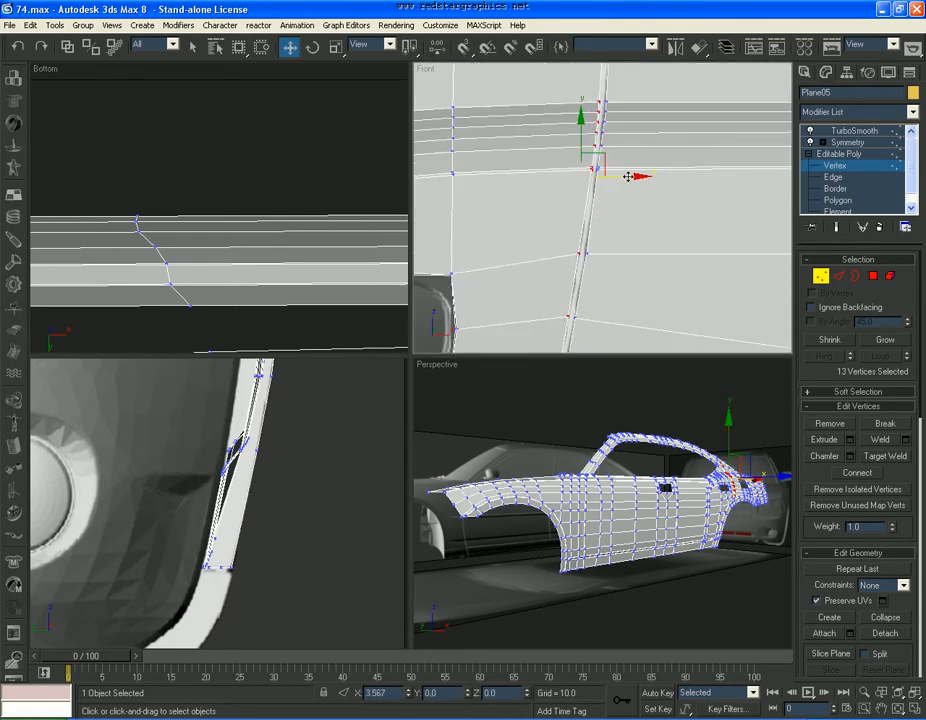
{"action": "left_click", "coordinate": [622, 215]}
Adjust the door-side vertices around the rear door's upper rear corner so the gap tightens against the fender.
{"action": "scroll", "coordinate": [620, 231], "scroll_direction": "down", "scroll_amount": 3}
{"action": "scroll", "coordinate": [612, 275], "scroll_direction": "up", "scroll_amount": 4}
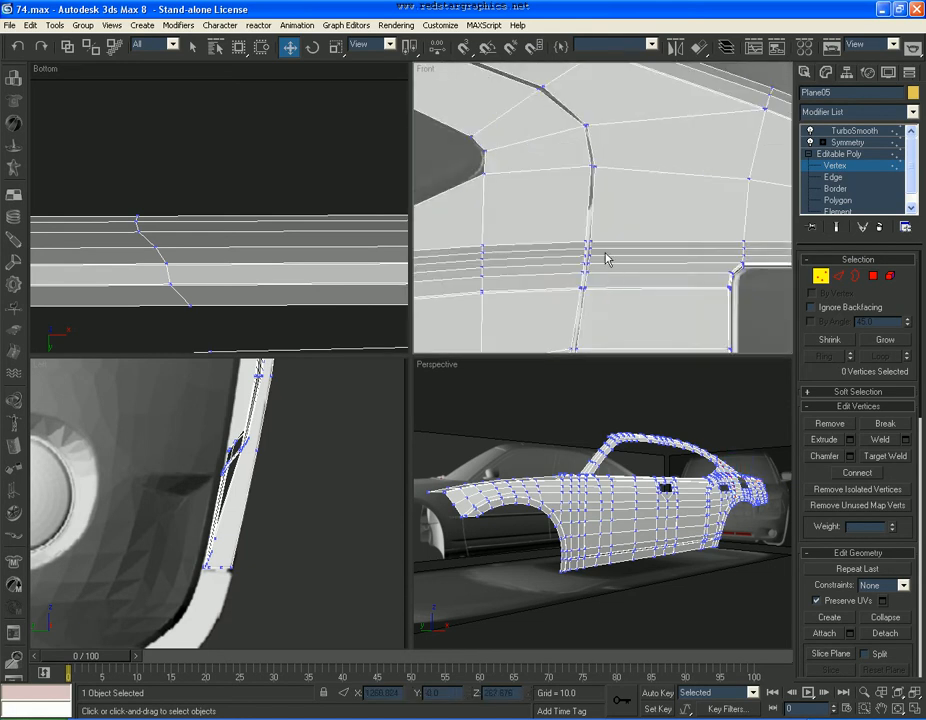
{"action": "left_click", "coordinate": [478, 172]}
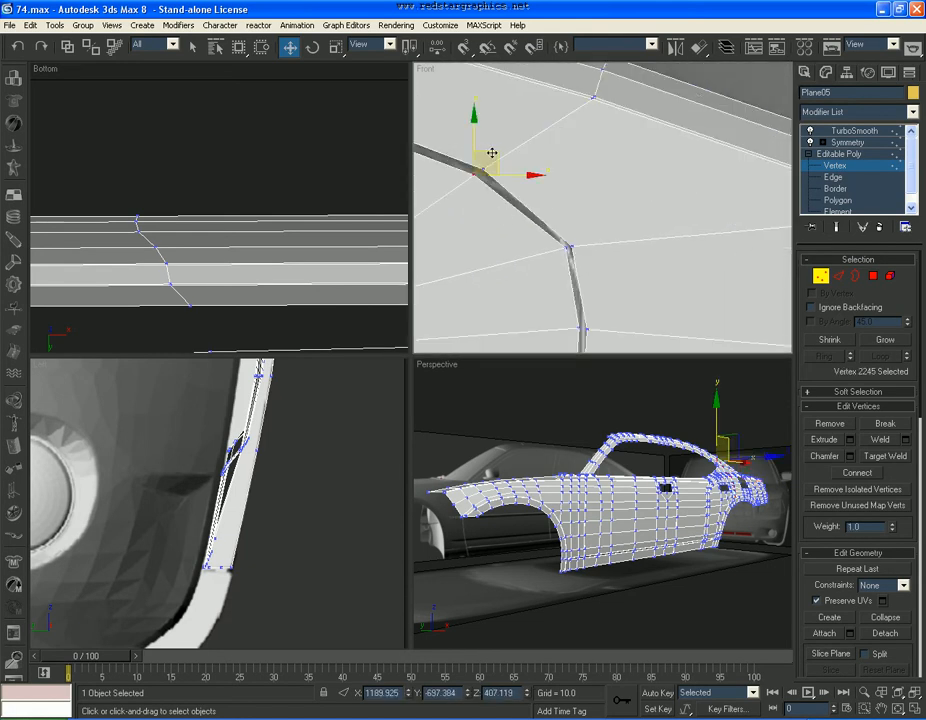
{"action": "left_click", "coordinate": [580, 214]}
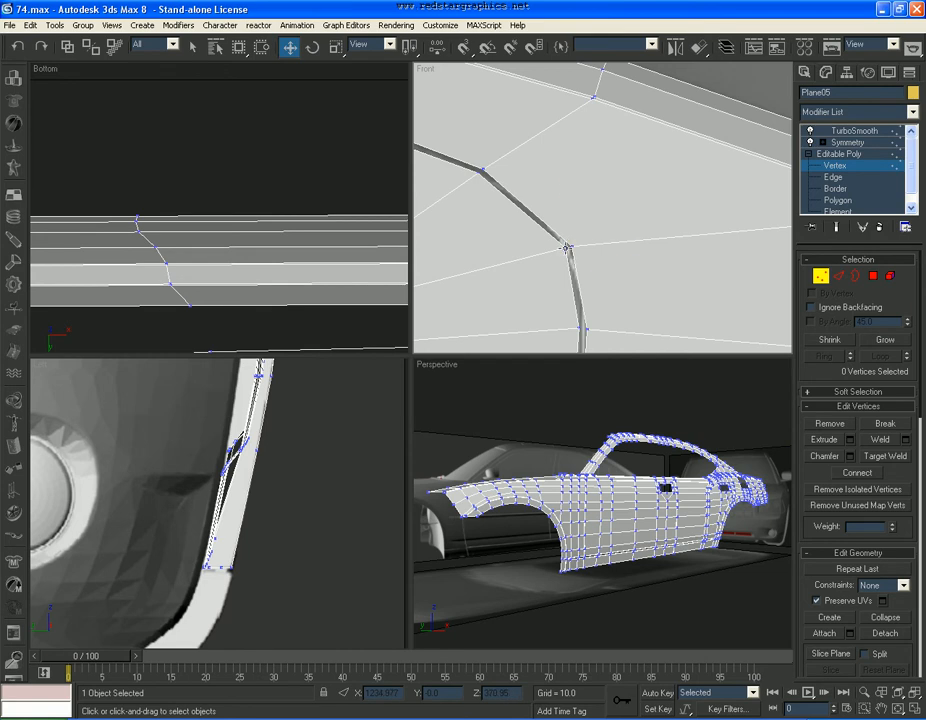
{"action": "left_click", "coordinate": [567, 245]}
{"action": "left_click_drag", "start_coordinate": [587, 228], "coordinate": [584, 228]}
{"action": "middle_click_drag", "start_coordinate": [585, 230], "coordinate": [586, 99]}
{"action": "left_click", "coordinate": [603, 252]}
Examine the rear door gap and wheel arch with the TurboSmooth result shown.
{"action": "scroll", "coordinate": [604, 252], "scroll_direction": "down", "scroll_amount": 10}
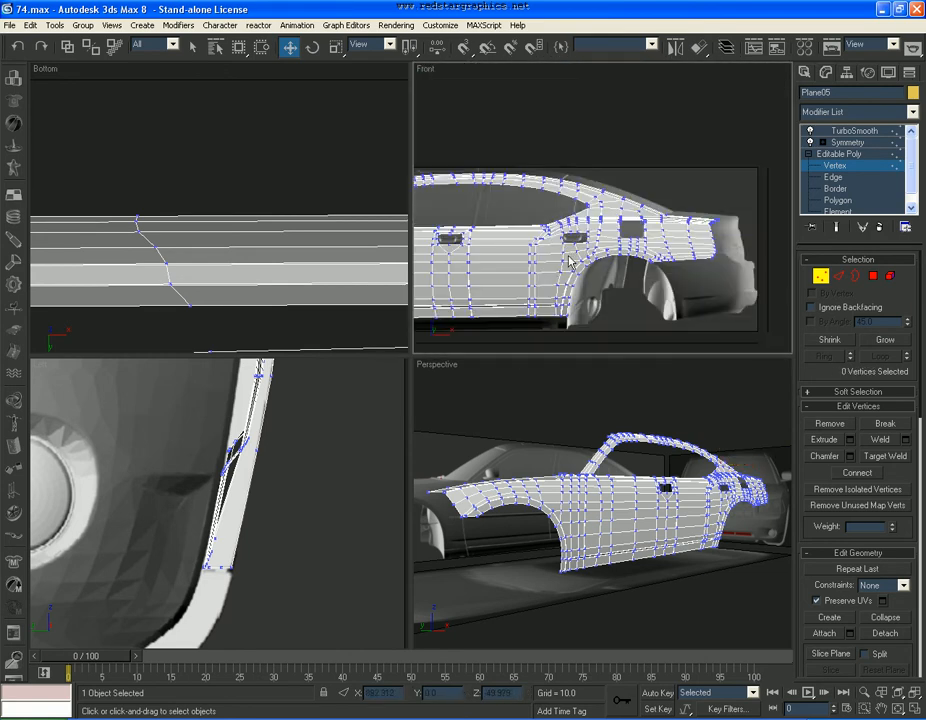
{"action": "middle_click_drag", "start_coordinate": [540, 324], "coordinate": [622, 272]}
{"action": "scroll", "coordinate": [622, 272], "scroll_direction": "up", "scroll_amount": 3}
{"action": "left_click", "coordinate": [840, 154]}
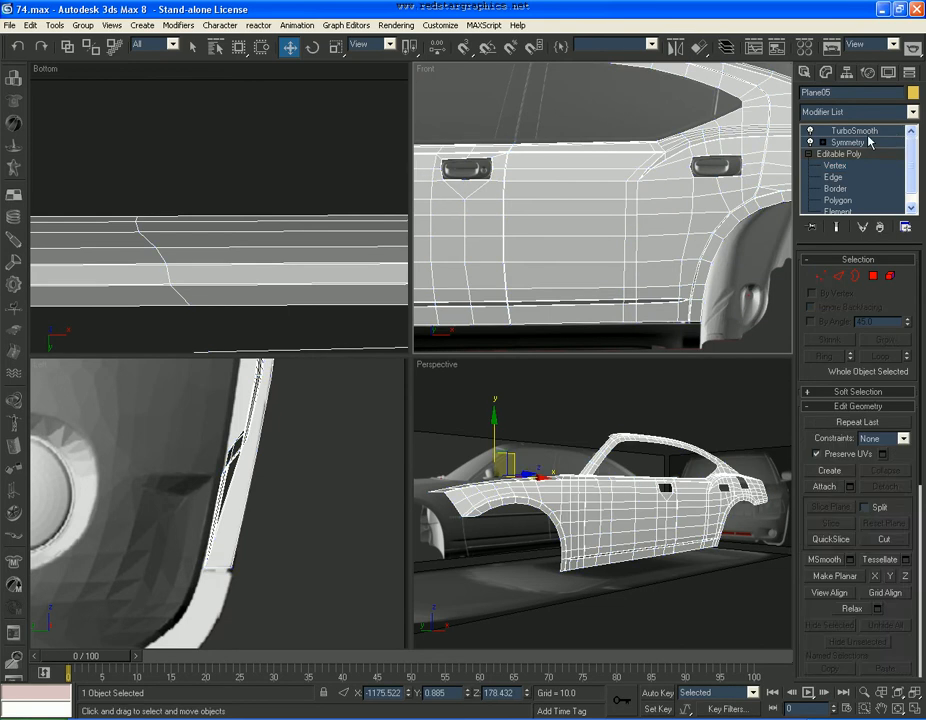
{"action": "left_click", "coordinate": [855, 130]}
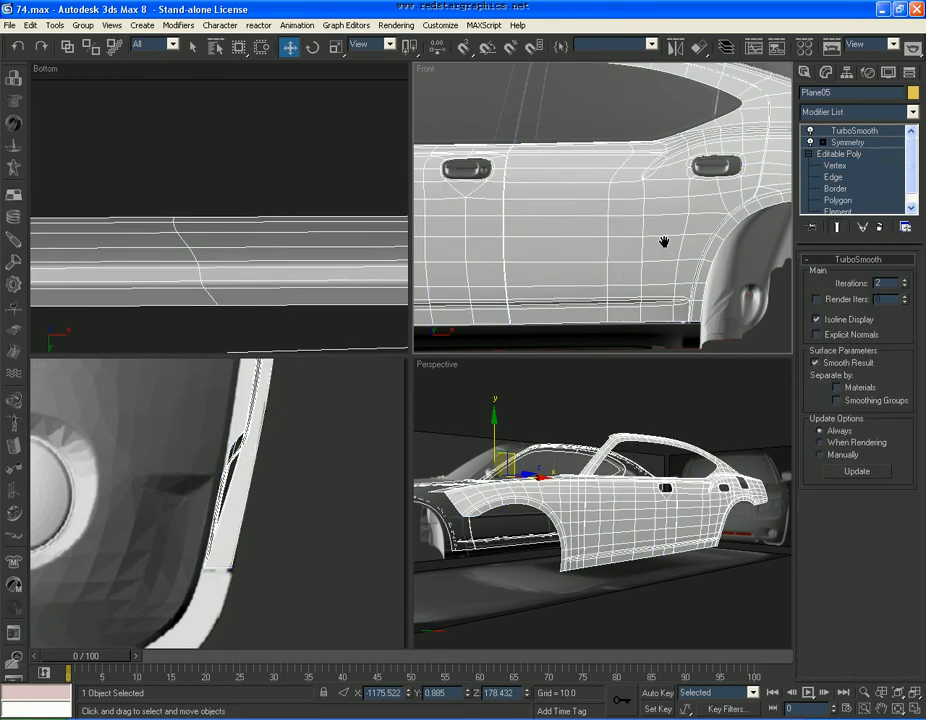
{"action": "scroll", "coordinate": [689, 282], "scroll_direction": "up", "scroll_amount": 2}
{"action": "scroll", "coordinate": [620, 285], "scroll_direction": "up", "scroll_amount": 2}
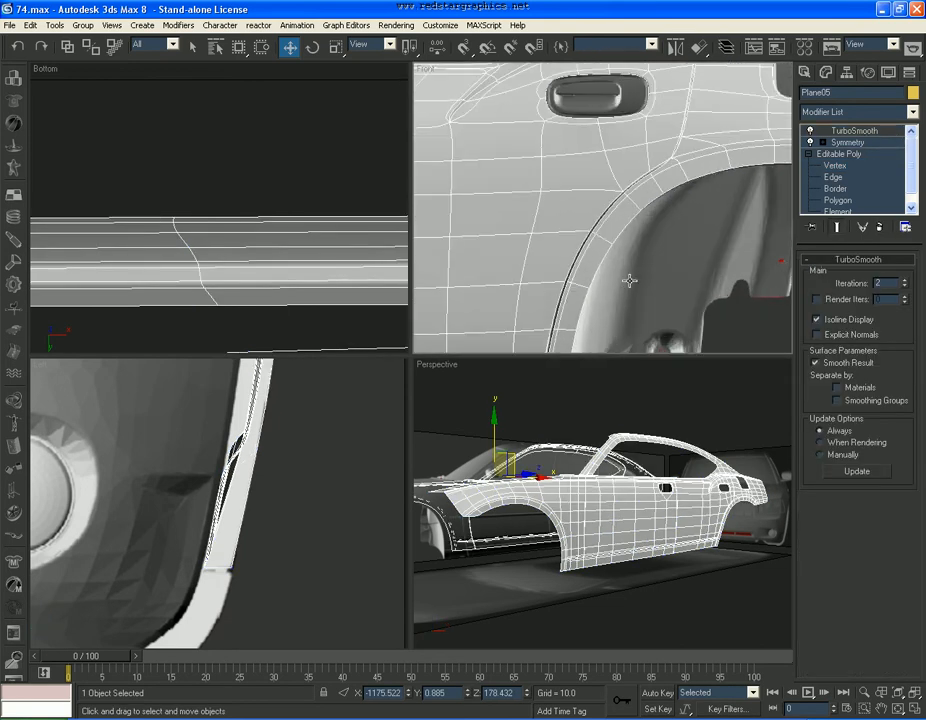
{"action": "scroll", "coordinate": [600, 265], "scroll_direction": "up", "scroll_amount": 4}
{"action": "scroll", "coordinate": [676, 465], "scroll_direction": "up", "scroll_amount": 6}
{"action": "scroll", "coordinate": [598, 450], "scroll_direction": "up", "scroll_amount": 4}
{"action": "middle_click_drag", "start_coordinate": [686, 482], "coordinate": [521, 581]}
Examine the unsmoothed mesh at the door gap's corner and along the rear wheel arch, switching from edge to vertex level.
{"action": "left_click", "coordinate": [833, 177]}
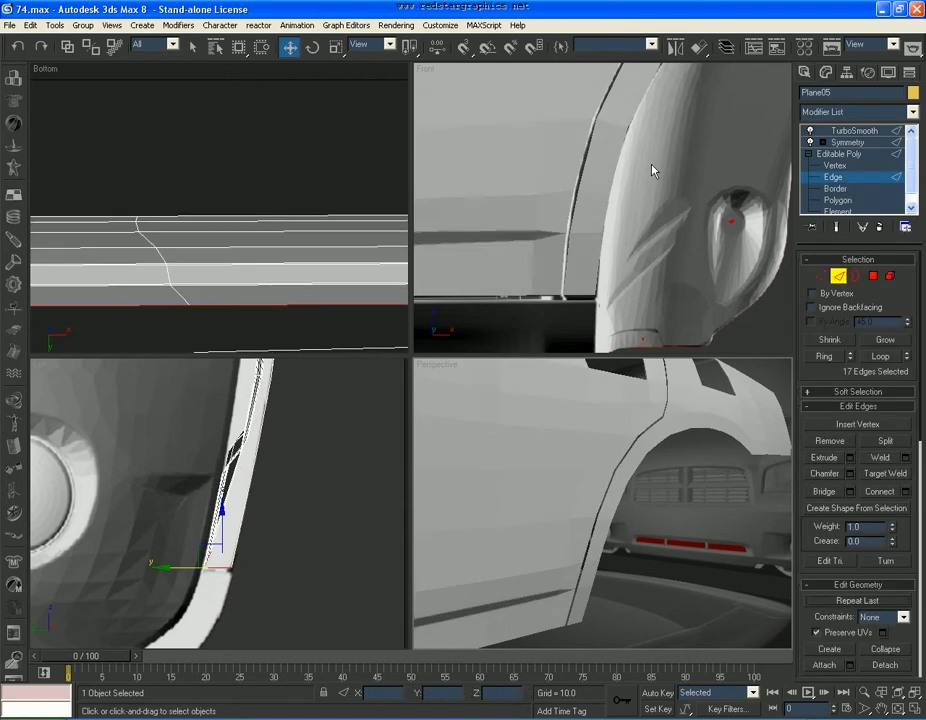
{"action": "scroll", "coordinate": [650, 245], "scroll_direction": "up", "scroll_amount": 8}
{"action": "middle_click_drag", "start_coordinate": [678, 261], "coordinate": [637, 236]}
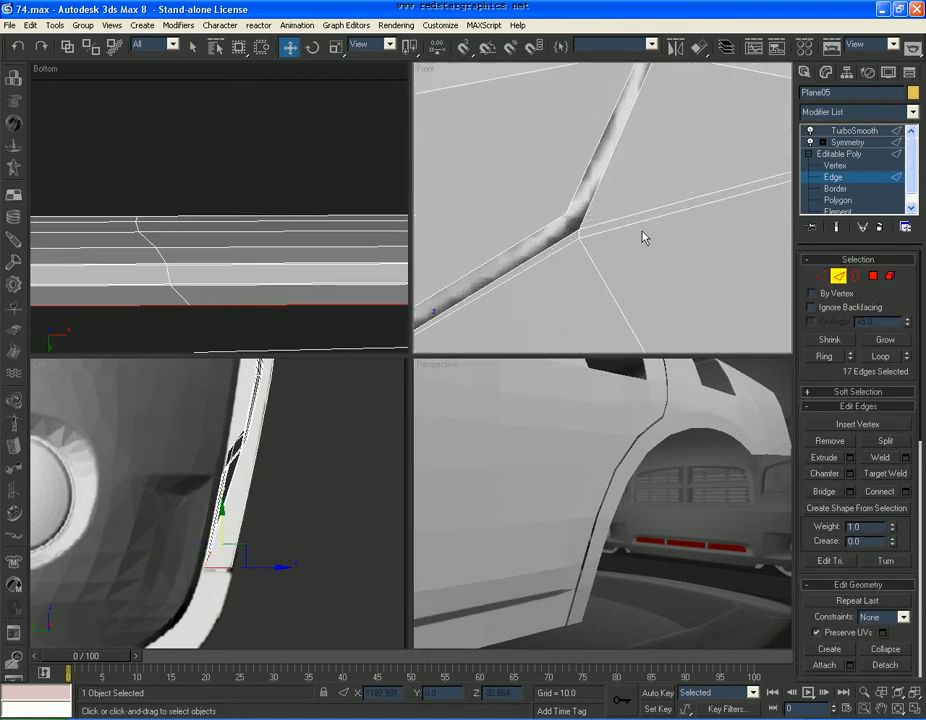
{"action": "scroll", "coordinate": [718, 231], "scroll_direction": "down", "scroll_amount": 5}
{"action": "middle_click_drag", "start_coordinate": [718, 232], "coordinate": [555, 232]}
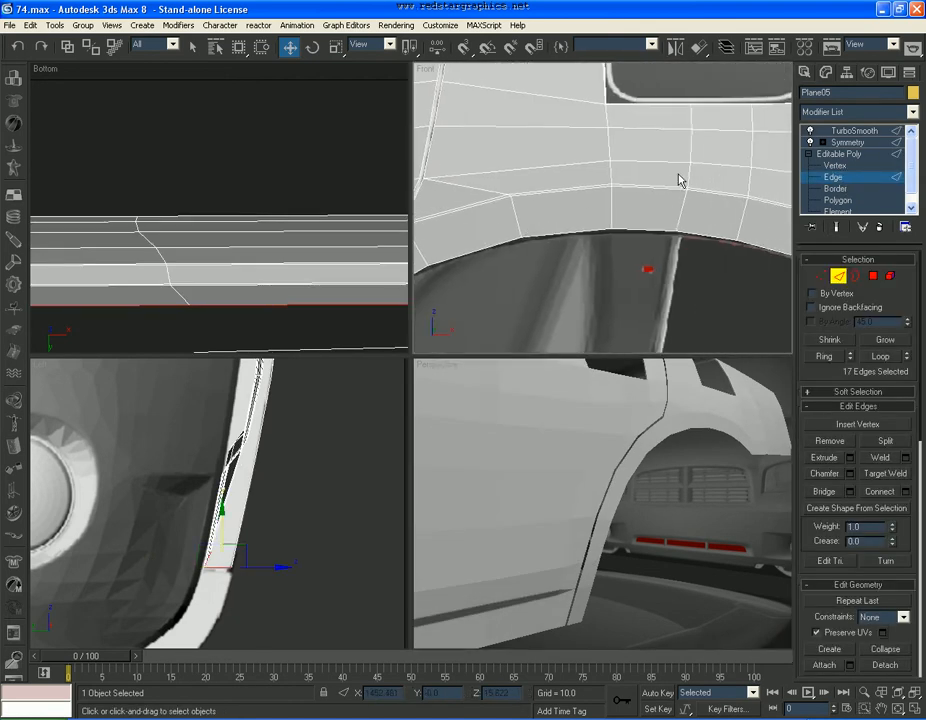
{"action": "scroll", "coordinate": [699, 196], "scroll_direction": "up", "scroll_amount": 3}
{"action": "middle_click_drag", "start_coordinate": [699, 198], "coordinate": [643, 223]}
{"action": "scroll", "coordinate": [643, 223], "scroll_direction": "up", "scroll_amount": 3}
{"action": "key", "text": "1"}
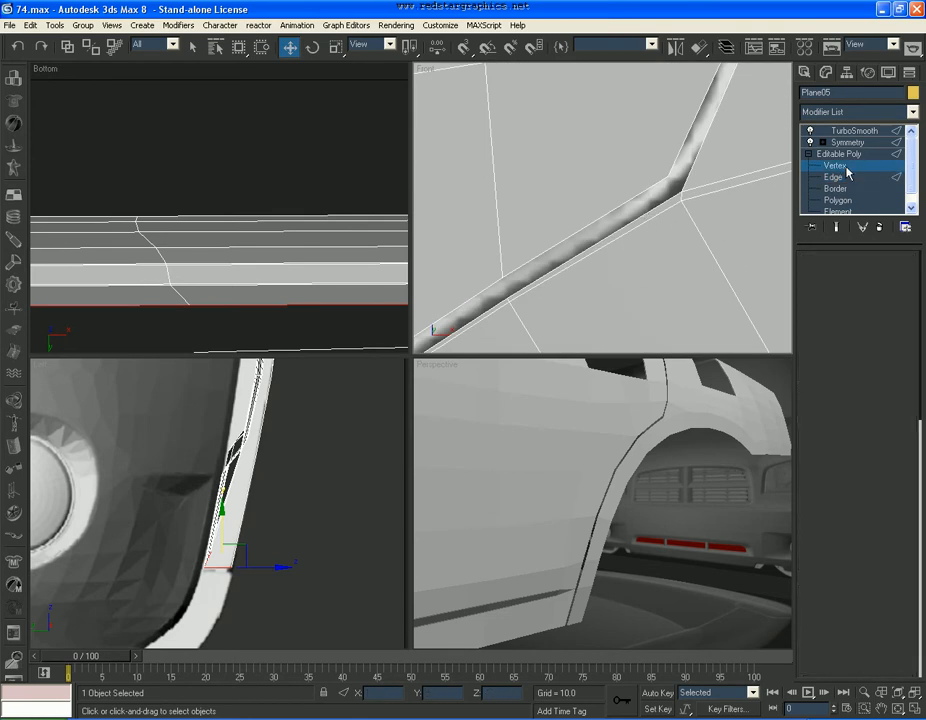
{"action": "scroll", "coordinate": [901, 653], "scroll_direction": "down", "scroll_amount": 2}
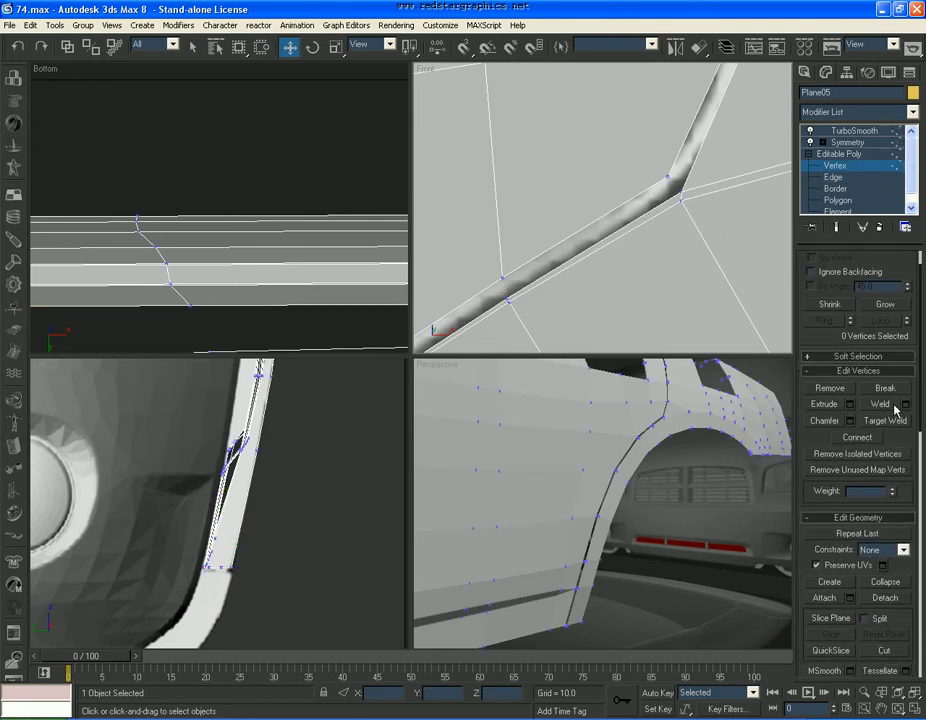
Try to move the fender-side vertex at the door gap's corner.
{"action": "left_click", "coordinate": [683, 199]}
{"action": "key", "text": "w"}
{"action": "mouse_move", "coordinate": [716, 201]}
{"action": "left_mouse_down"}
{"action": "mouse_move", "coordinate": [692, 178]}
{"action": "mouse_move", "coordinate": [723, 176]}
{"action": "left_mouse_up"}
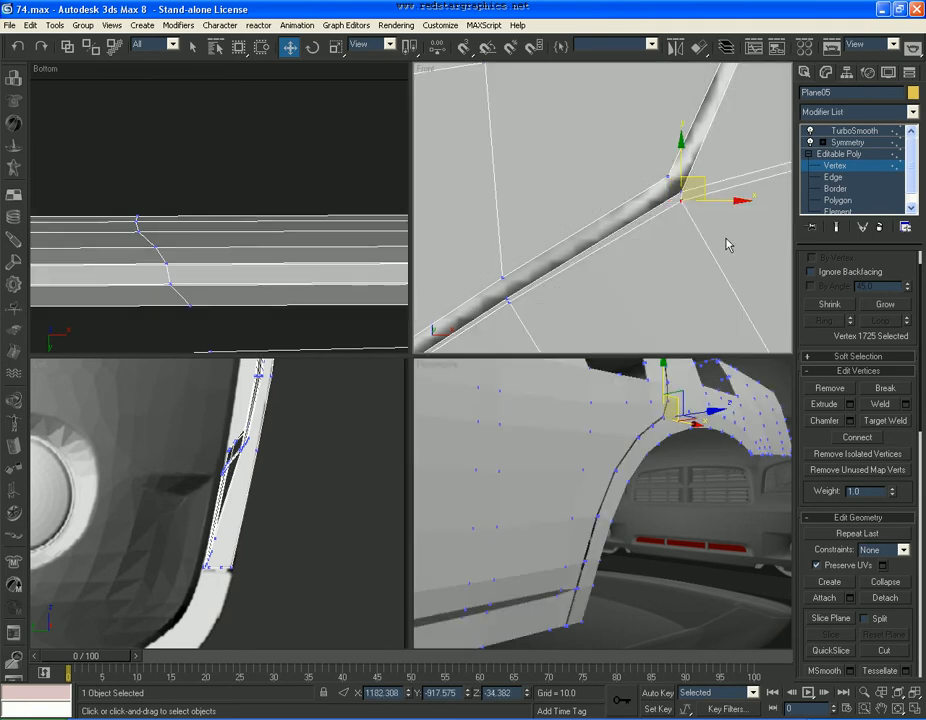
{"action": "left_click", "coordinate": [726, 238]}
Weld the fender-side vertices at the door gap's corner and check the rear door area with TurboSmooth on.
{"action": "scroll", "coordinate": [716, 224], "scroll_direction": "down", "scroll_amount": 3}
{"action": "middle_click_drag", "start_coordinate": [715, 224], "coordinate": [568, 240]}
{"action": "scroll", "coordinate": [572, 238], "scroll_direction": "down", "scroll_amount": 1}
{"action": "middle_click_drag", "start_coordinate": [541, 200], "coordinate": [650, 194]}
{"action": "scroll", "coordinate": [658, 194], "scroll_direction": "up", "scroll_amount": 4}
{"action": "left_click_drag", "start_coordinate": [675, 178], "coordinate": [640, 215]}
{"action": "left_click", "coordinate": [884, 405]}
{"action": "left_click", "coordinate": [855, 131]}
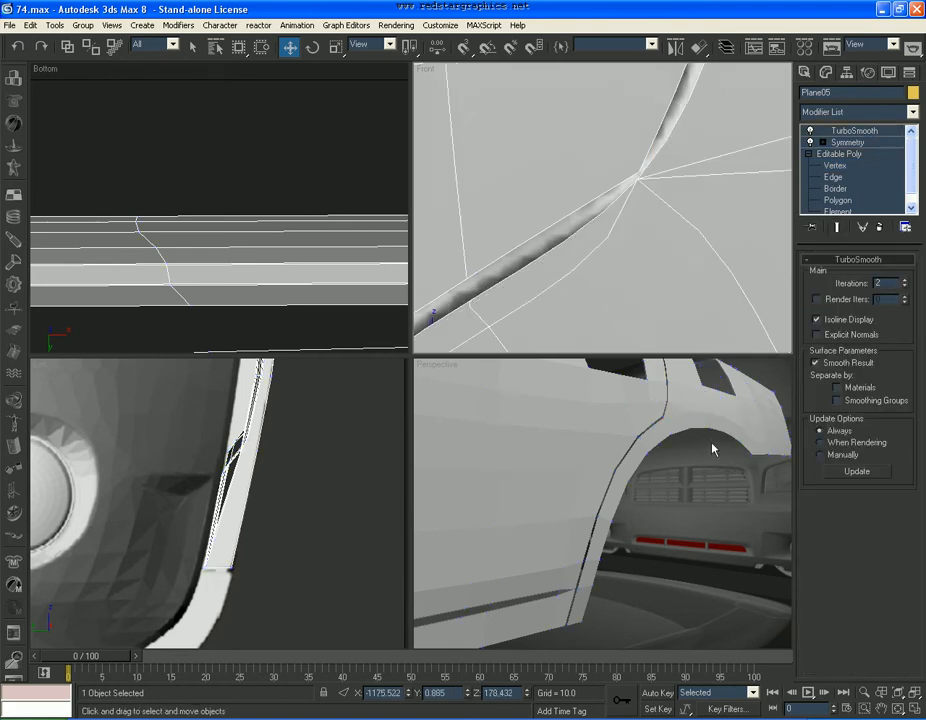
{"action": "mouse_move", "coordinate": [626, 490]}
{"action": "middle_mouse_down", "text": "alt"}
{"action": "mouse_move", "coordinate": [568, 521]}
{"action": "mouse_move", "coordinate": [659, 441]}
{"action": "mouse_move", "coordinate": [527, 621]}
{"action": "mouse_move", "coordinate": [617, 502]}
{"action": "middle_mouse_up", "text": "alt"}
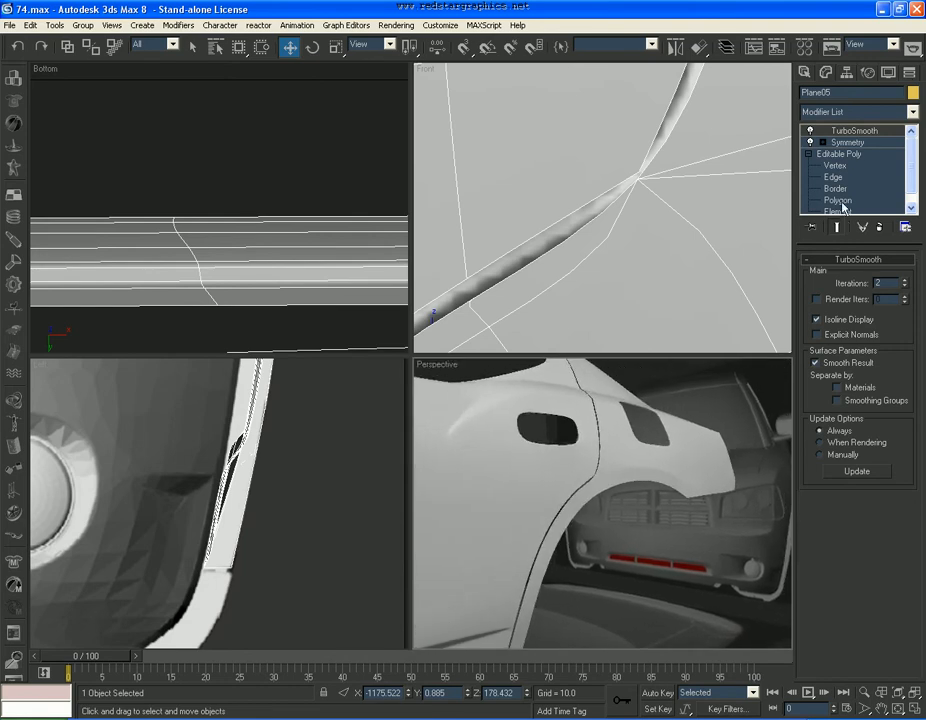
Weld the doubled fender-side vertices along the rear door gap, from its corner down the wheel arch to the sill.
{"action": "left_click", "coordinate": [841, 167]}
{"action": "scroll", "coordinate": [592, 255], "scroll_direction": "down", "scroll_amount": 3}
{"action": "middle_click_drag", "start_coordinate": [589, 258], "coordinate": [649, 219]}
{"action": "scroll", "coordinate": [560, 243], "scroll_direction": "up", "scroll_amount": 3}
{"action": "left_click_drag", "start_coordinate": [599, 209], "coordinate": [567, 249]}
{"action": "scroll", "coordinate": [567, 249], "scroll_direction": "down", "scroll_amount": 2}
{"action": "scroll", "coordinate": [560, 254], "scroll_direction": "down", "scroll_amount": 3}
{"action": "middle_click_drag", "start_coordinate": [526, 268], "coordinate": [614, 203]}
{"action": "scroll", "coordinate": [615, 202], "scroll_direction": "up", "scroll_amount": 3}
{"action": "left_click_drag", "start_coordinate": [653, 174], "coordinate": [585, 235], "text": "ctrl"}
{"action": "scroll", "coordinate": [566, 263], "scroll_direction": "down", "scroll_amount": 3}
{"action": "middle_click_drag", "start_coordinate": [566, 263], "coordinate": [584, 240]}
{"action": "scroll", "coordinate": [621, 162], "scroll_direction": "up", "scroll_amount": 3}
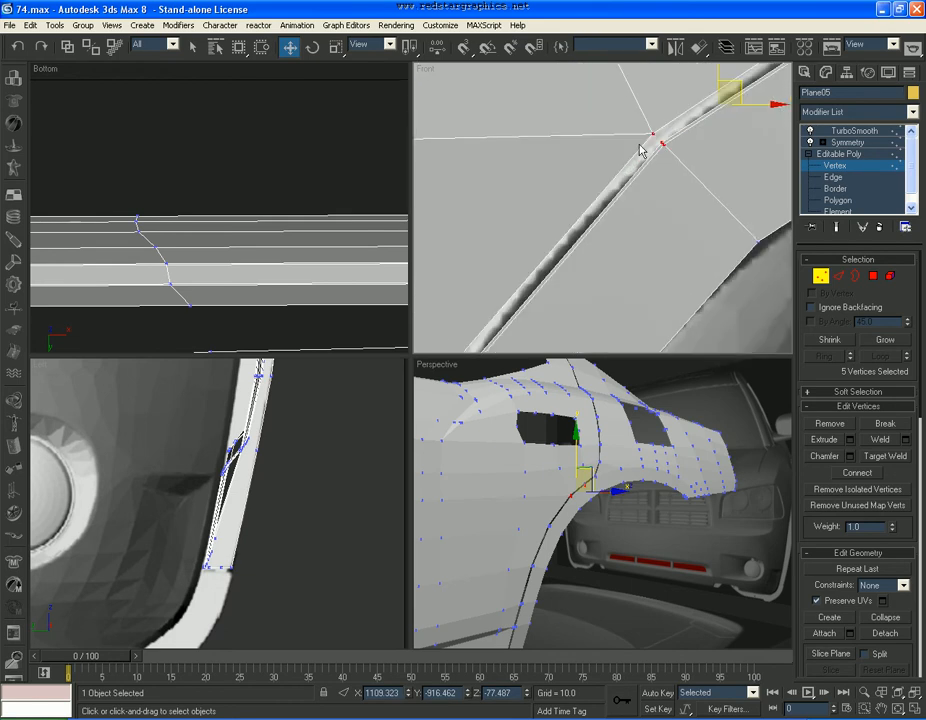
{"action": "left_click_drag", "start_coordinate": [667, 141], "coordinate": [660, 138], "text": "alt"}
{"action": "scroll", "coordinate": [660, 138], "scroll_direction": "down", "scroll_amount": 3}
{"action": "middle_click_drag", "start_coordinate": [558, 220], "coordinate": [668, 136]}
{"action": "scroll", "coordinate": [669, 134], "scroll_direction": "up", "scroll_amount": 3}
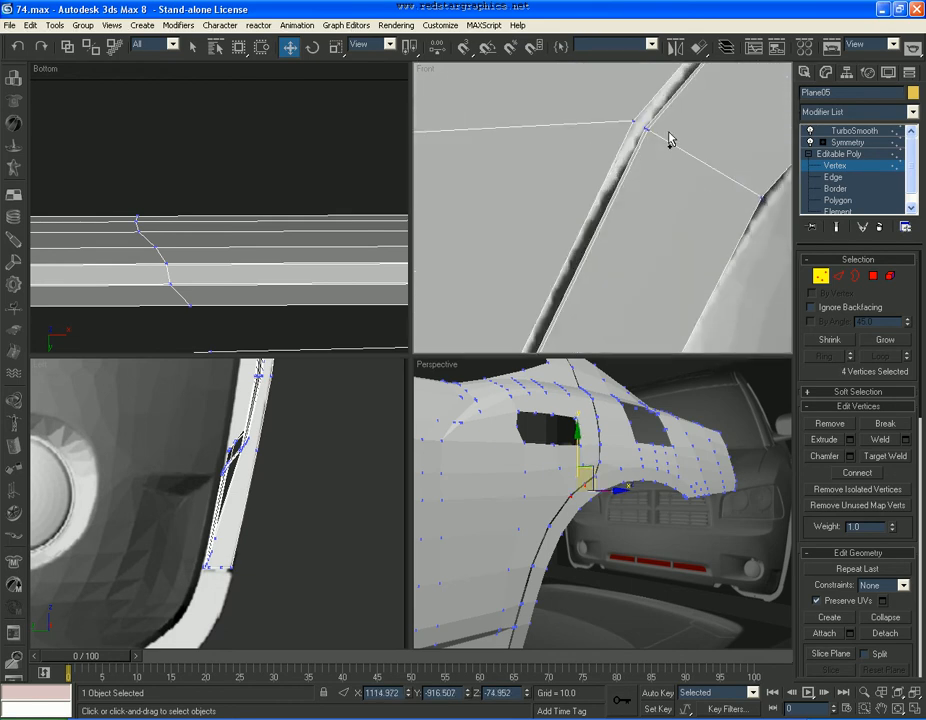
{"action": "scroll", "coordinate": [584, 236], "scroll_direction": "down", "scroll_amount": 3}
{"action": "middle_click_drag", "start_coordinate": [584, 236], "coordinate": [626, 141]}
{"action": "scroll", "coordinate": [612, 192], "scroll_direction": "up", "scroll_amount": 2}
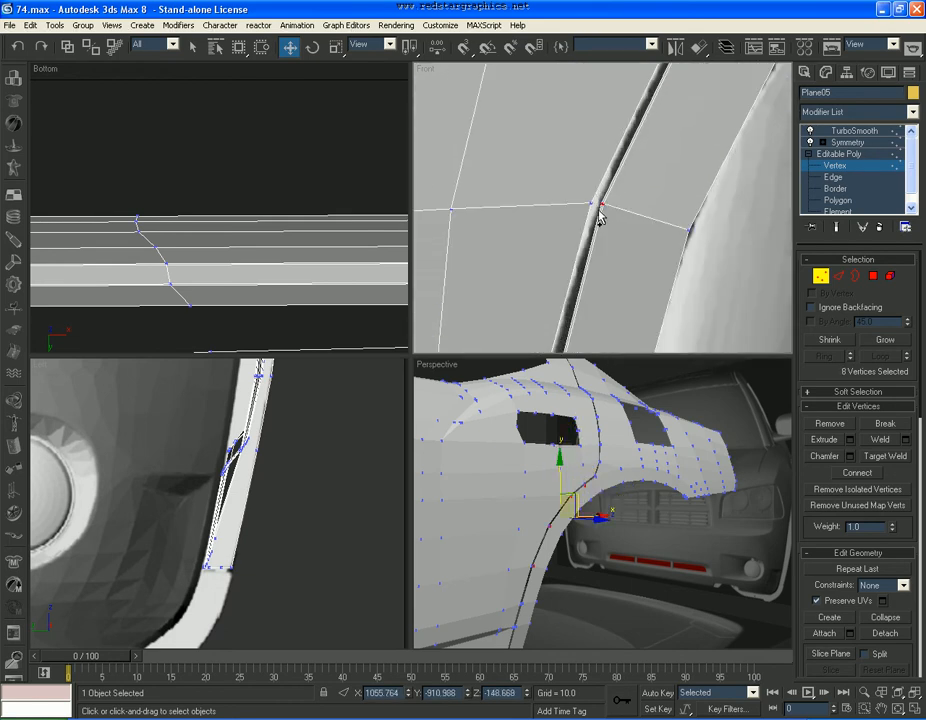
{"action": "scroll", "coordinate": [600, 213], "scroll_direction": "down", "scroll_amount": 3}
{"action": "middle_click_drag", "start_coordinate": [600, 213], "coordinate": [645, 134]}
{"action": "scroll", "coordinate": [645, 134], "scroll_direction": "up", "scroll_amount": 2}
{"action": "left_click", "coordinate": [618, 187], "text": "ctrl"}
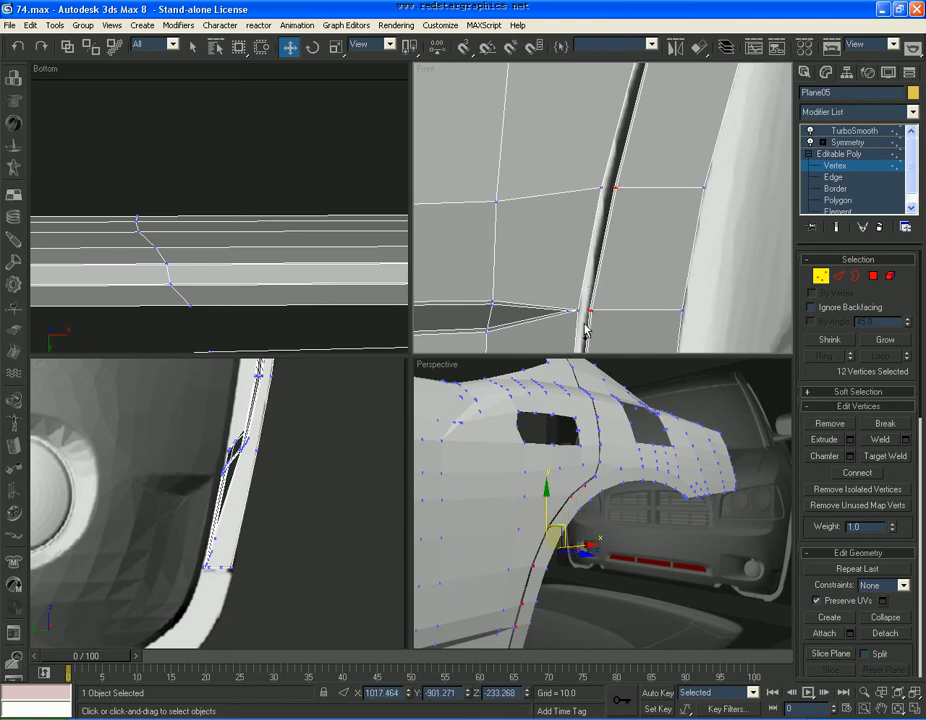
{"action": "middle_click_drag", "start_coordinate": [587, 323], "coordinate": [596, 144]}
{"action": "scroll", "coordinate": [581, 322], "scroll_direction": "down", "scroll_amount": 4}
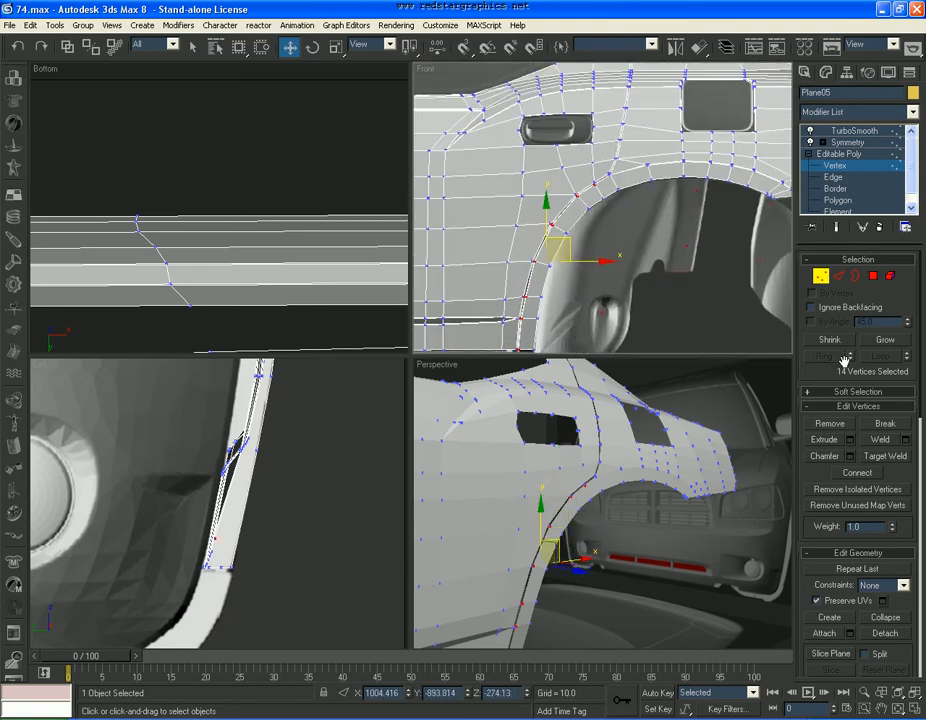
{"action": "left_click", "coordinate": [895, 442]}
Examine the rear door gap, fuel door area and whole body side with the TurboSmooth result shown.
{"action": "scroll", "coordinate": [632, 265], "scroll_direction": "up", "scroll_amount": 5}
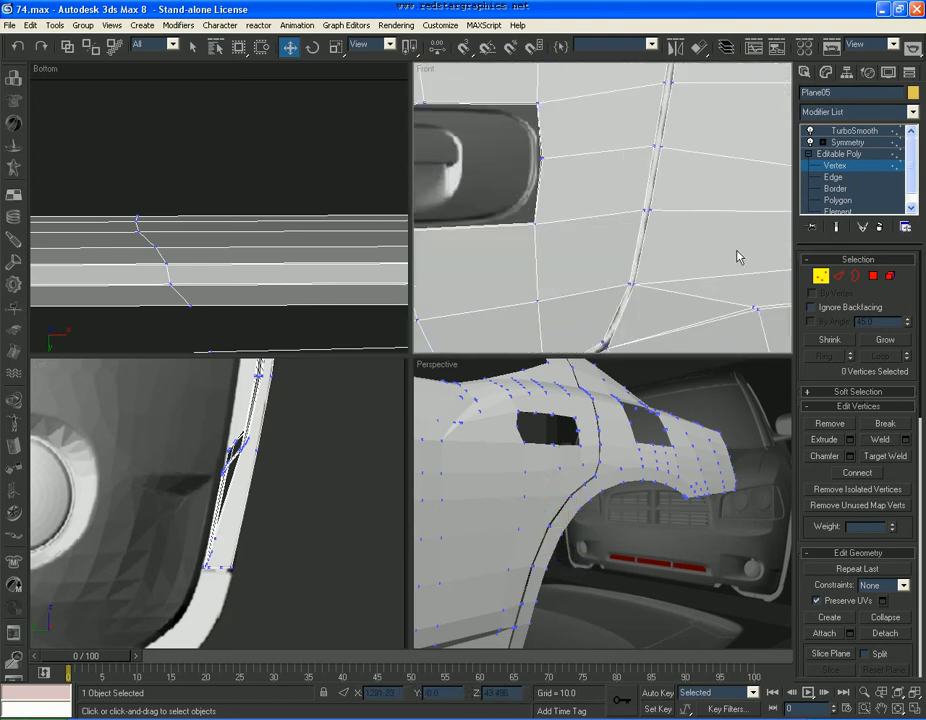
{"action": "left_click", "coordinate": [854, 131]}
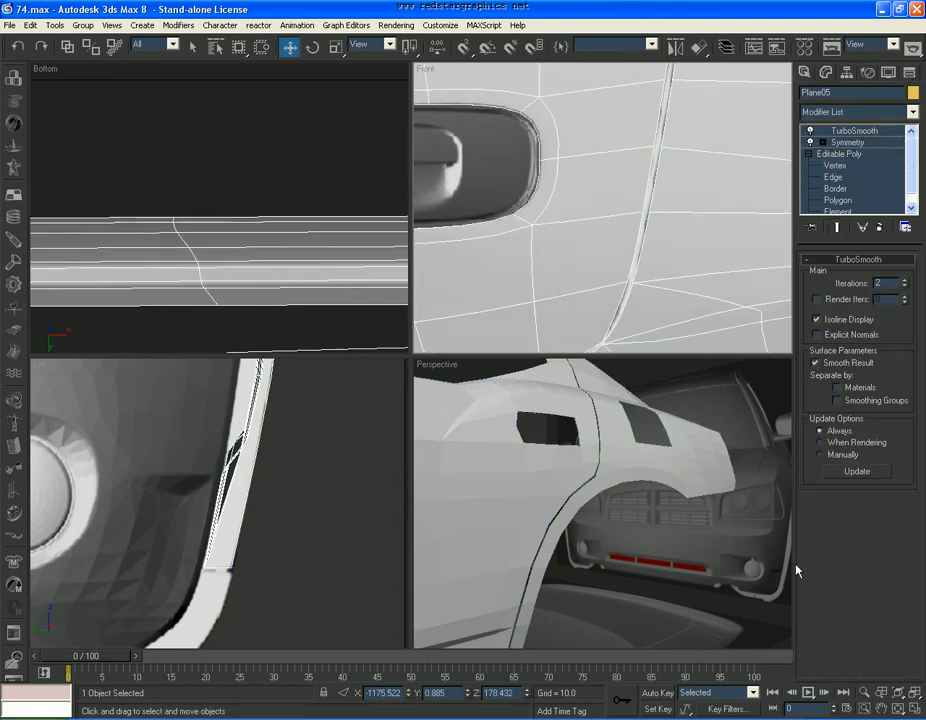
{"action": "left_click", "coordinate": [899, 708]}
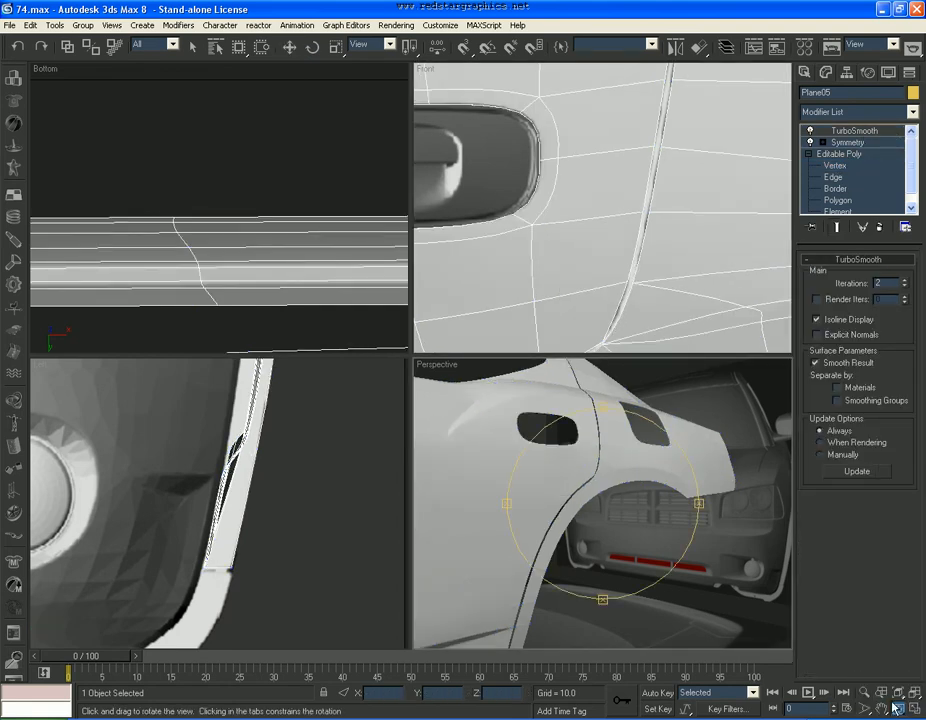
{"action": "left_click_drag", "start_coordinate": [660, 512], "coordinate": [544, 555]}
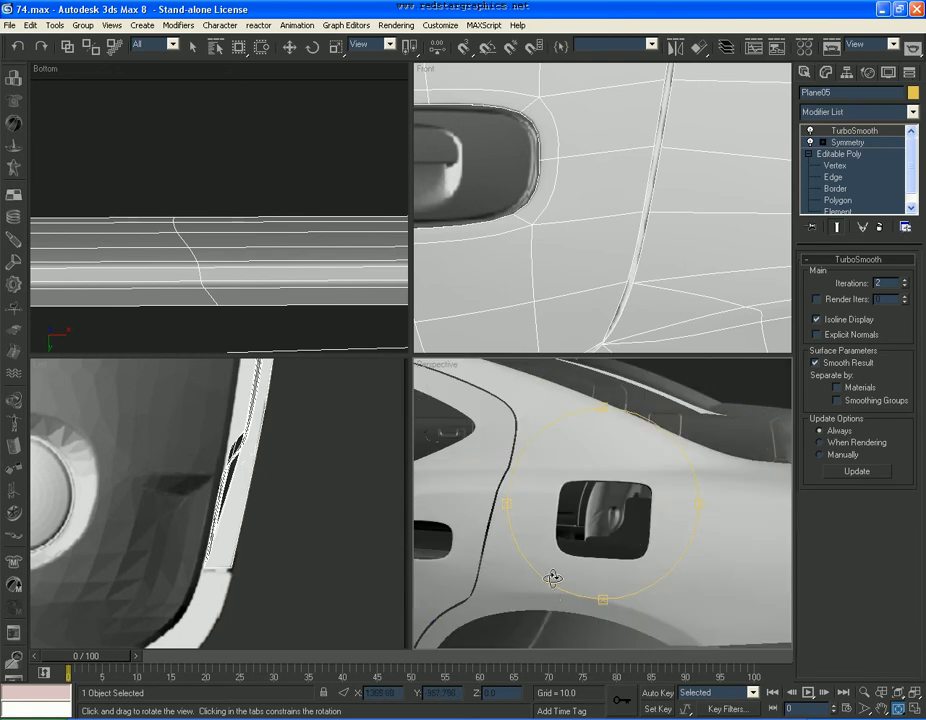
{"action": "left_click_drag", "start_coordinate": [545, 625], "coordinate": [685, 594]}
{"action": "left_click_drag", "start_coordinate": [610, 530], "coordinate": [703, 505]}
{"action": "left_click_drag", "start_coordinate": [633, 525], "coordinate": [700, 505]}
{"action": "key", "text": "w"}
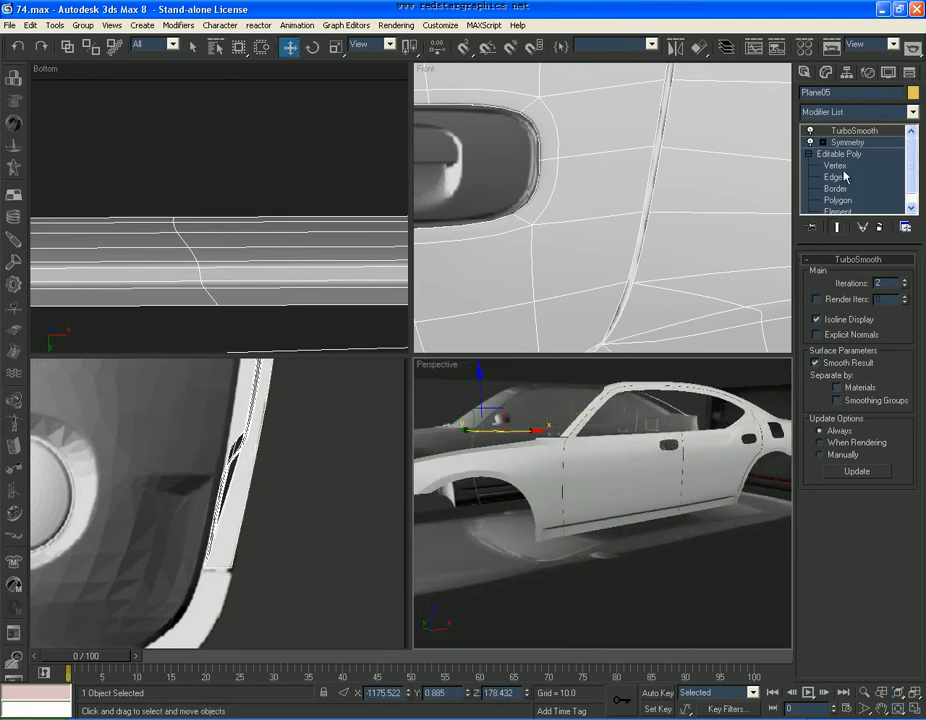
Extrude the body side's bottom edges downward into a sill strip that follows the reference body.
{"action": "left_click", "coordinate": [843, 177]}
{"action": "scroll", "coordinate": [672, 265], "scroll_direction": "down", "scroll_amount": 8}
{"action": "scroll", "coordinate": [632, 222], "scroll_direction": "up", "scroll_amount": 1}
{"action": "middle_click_drag", "start_coordinate": [530, 260], "coordinate": [680, 230]}
{"action": "scroll", "coordinate": [638, 236], "scroll_direction": "up", "scroll_amount": 2}
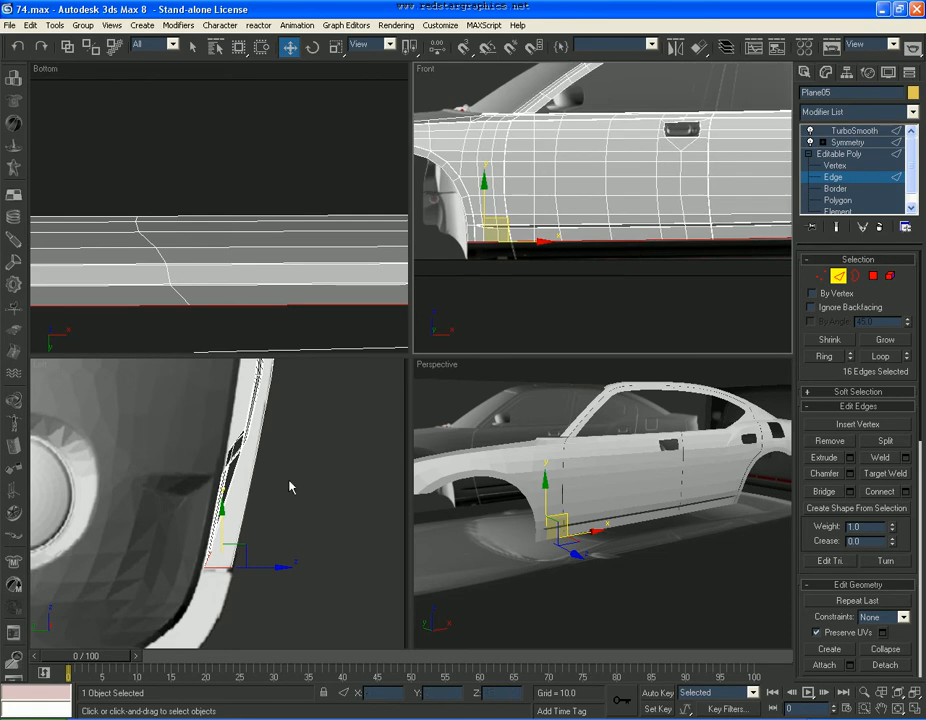
{"action": "middle_click_drag", "start_coordinate": [235, 522], "coordinate": [254, 496]}
{"action": "scroll", "coordinate": [457, 270], "scroll_direction": "up", "scroll_amount": 4}
{"action": "middle_click_drag", "start_coordinate": [510, 244], "coordinate": [635, 174]}
{"action": "scroll", "coordinate": [457, 271], "scroll_direction": "up", "scroll_amount": 4}
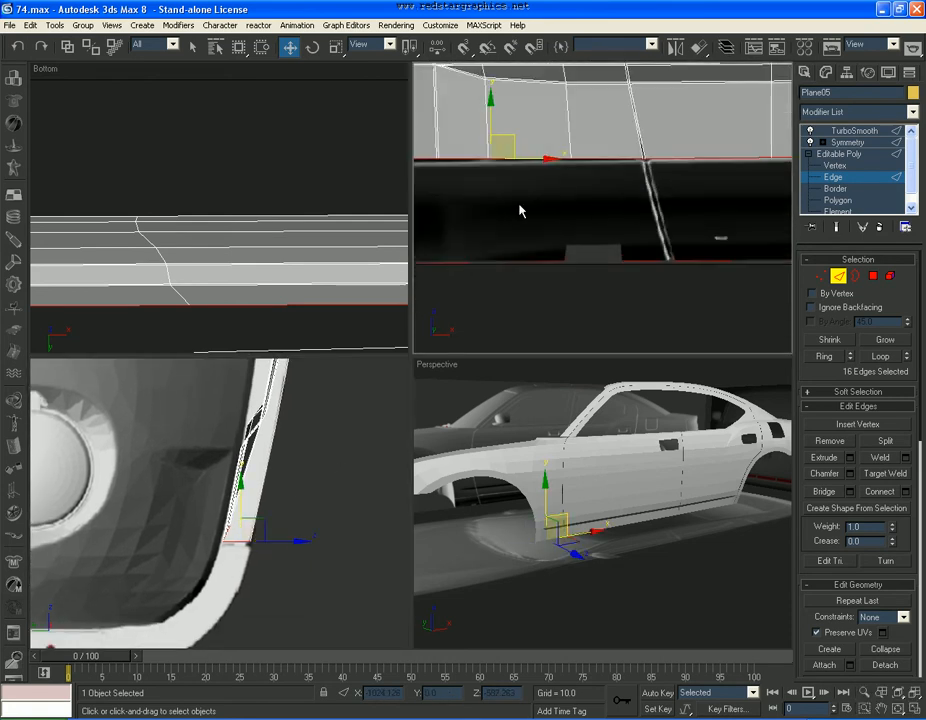
{"action": "middle_click_drag", "start_coordinate": [554, 209], "coordinate": [715, 250]}
{"action": "left_click_drag", "start_coordinate": [651, 164], "coordinate": [650, 200], "text": "shift"}
Shift the sill strip's lower edges inward in the Left view to follow the reference body's curve.
{"action": "middle_click_drag", "start_coordinate": [249, 544], "coordinate": [297, 515]}
{"action": "scroll", "coordinate": [297, 515], "scroll_direction": "up", "scroll_amount": 2}
{"action": "left_click_drag", "start_coordinate": [325, 570], "coordinate": [310, 571], "text": "shift"}
{"action": "scroll", "coordinate": [601, 603], "scroll_direction": "up", "scroll_amount": 6}
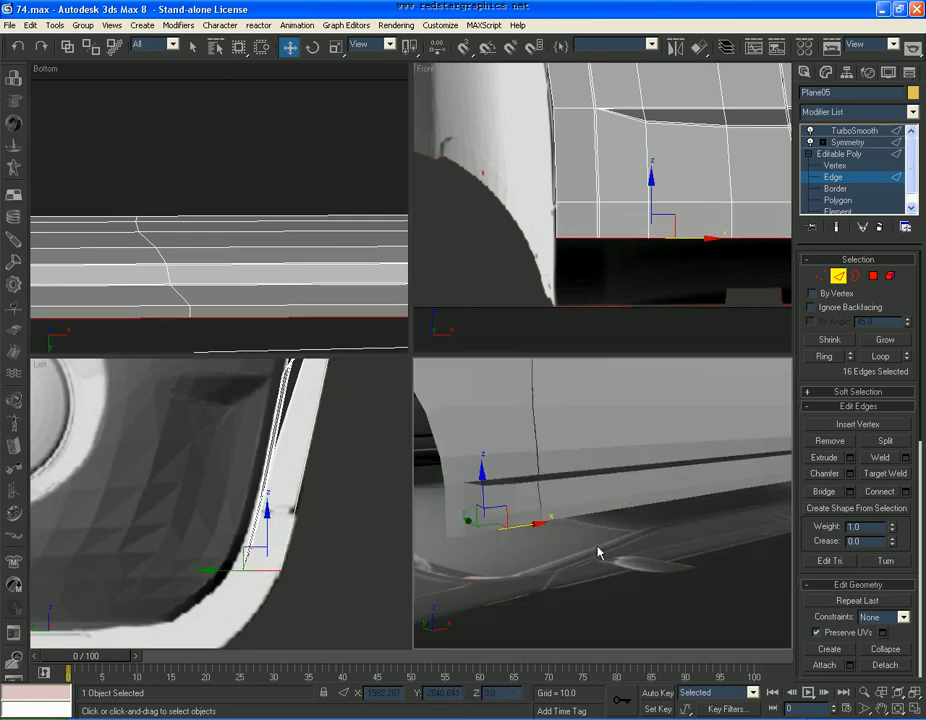
{"action": "middle_click_drag", "start_coordinate": [567, 542], "coordinate": [567, 496], "text": "alt"}
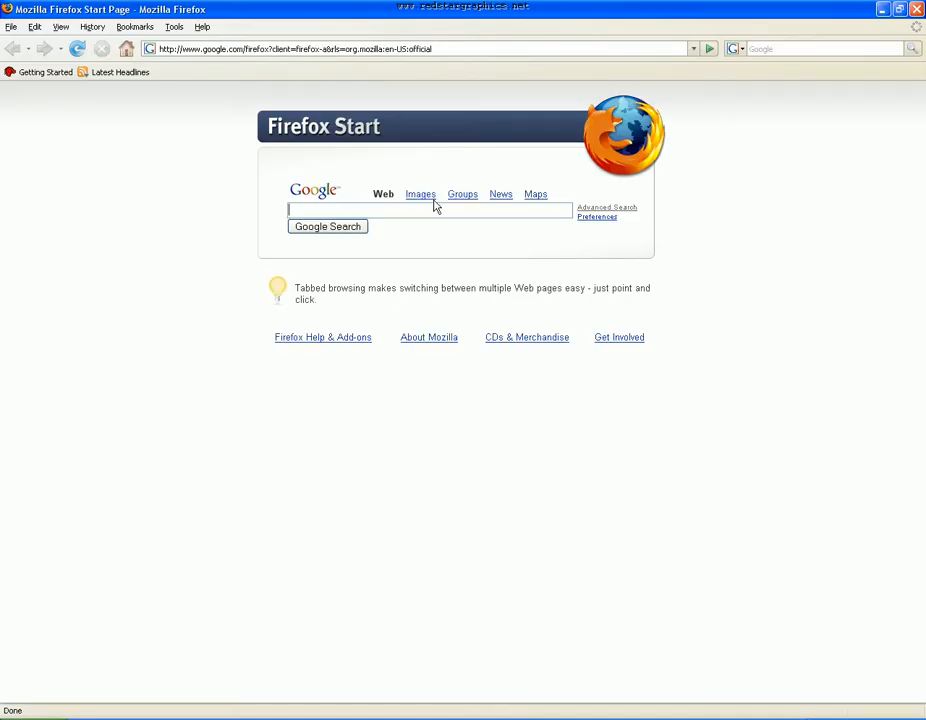
Search Google Images in Firefox for "dodge charger 2006".
{"action": "left_click", "coordinate": [427, 197]}
{"action": "type", "text": "dodge charger s"}
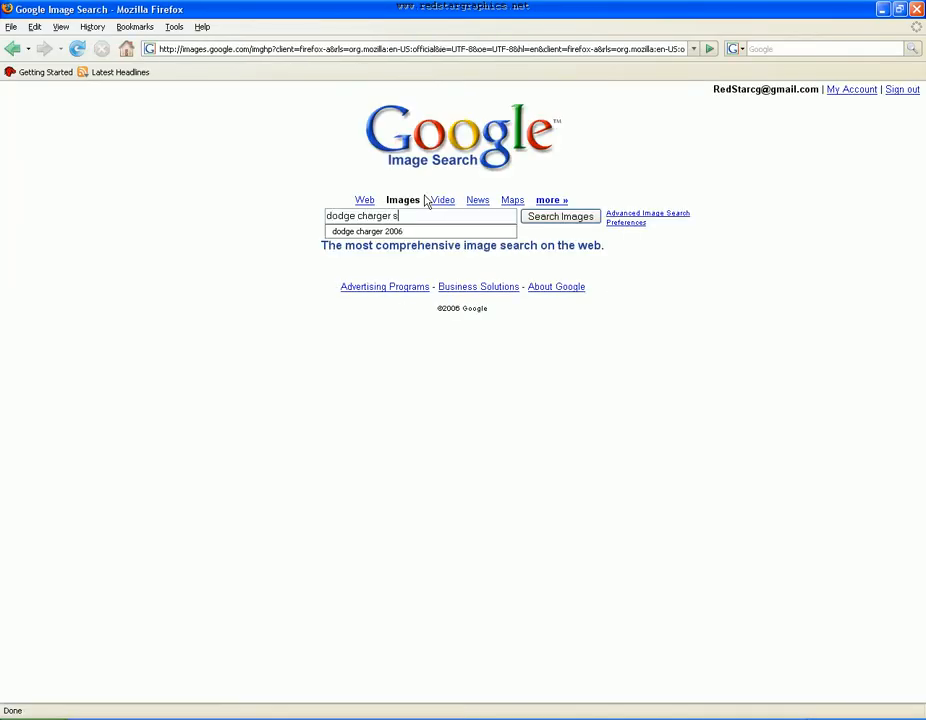
{"action": "key", "text": "BackSpace"}
{"action": "type", "text": "2006"}
{"action": "key", "text": "Return"}
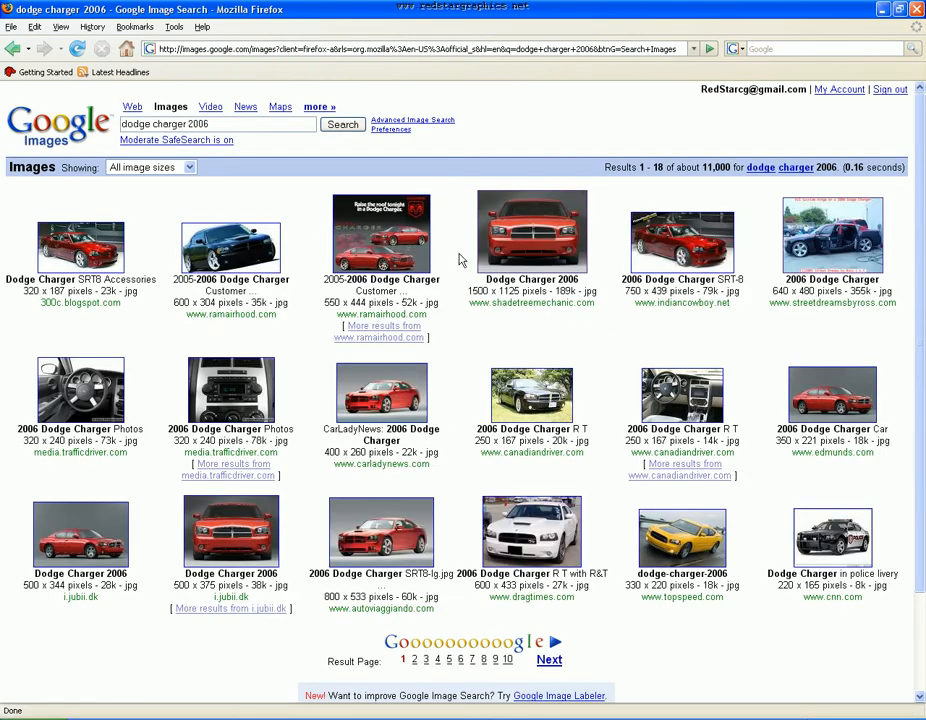
Open the shadetreemechanic.com result and enlarge the red Charger's side photo to study its sill.
{"action": "left_click", "coordinate": [529, 256]}
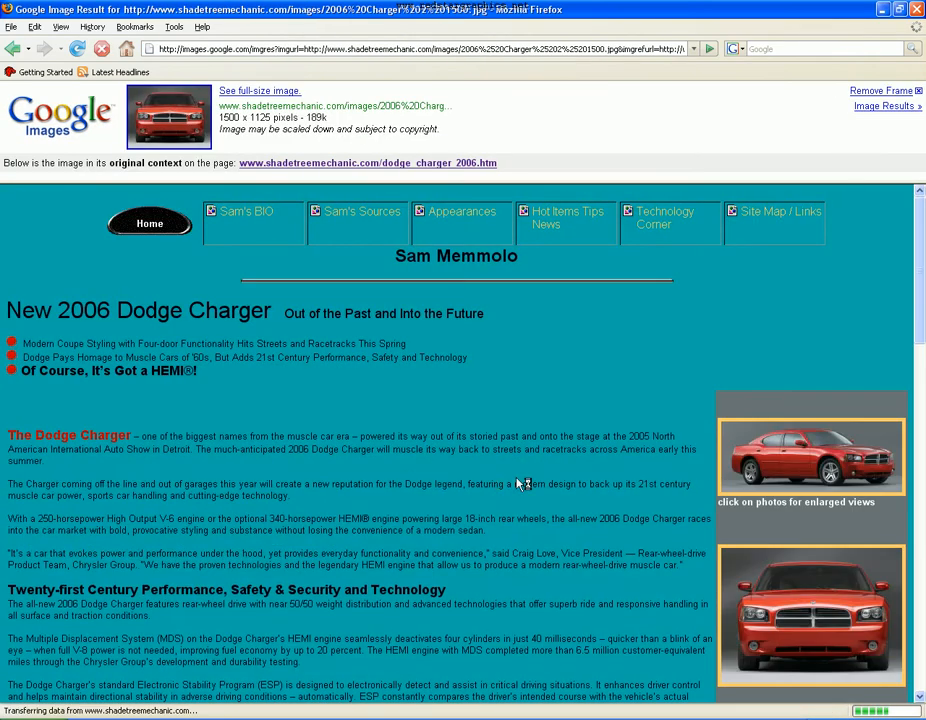
{"action": "scroll", "coordinate": [497, 484], "scroll_direction": "down", "scroll_amount": 2}
{"action": "left_click", "coordinate": [761, 374]}
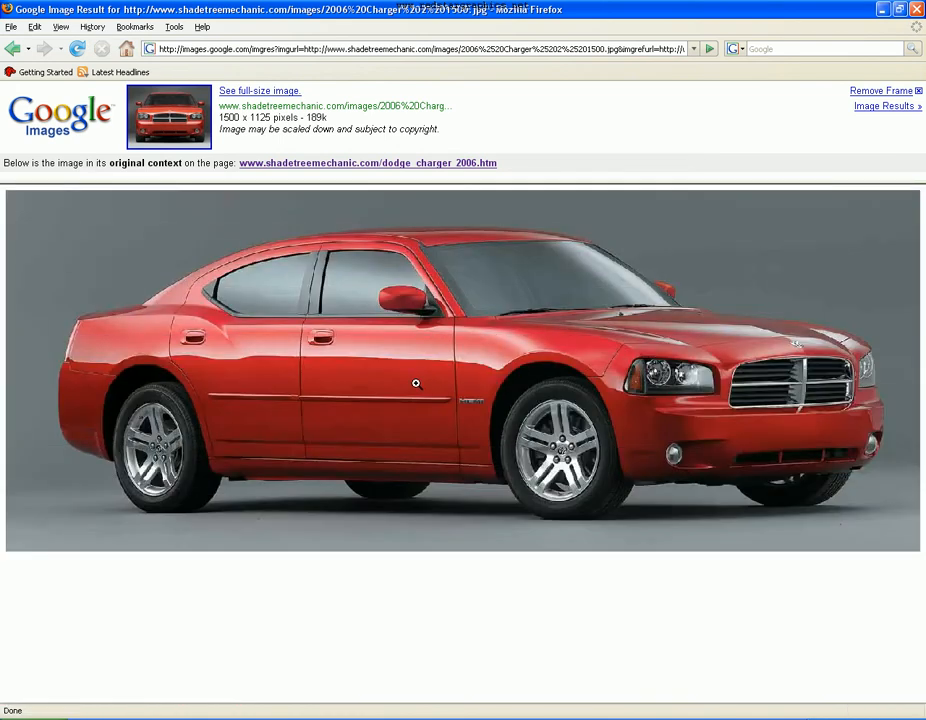
{"action": "left_click", "coordinate": [416, 383]}
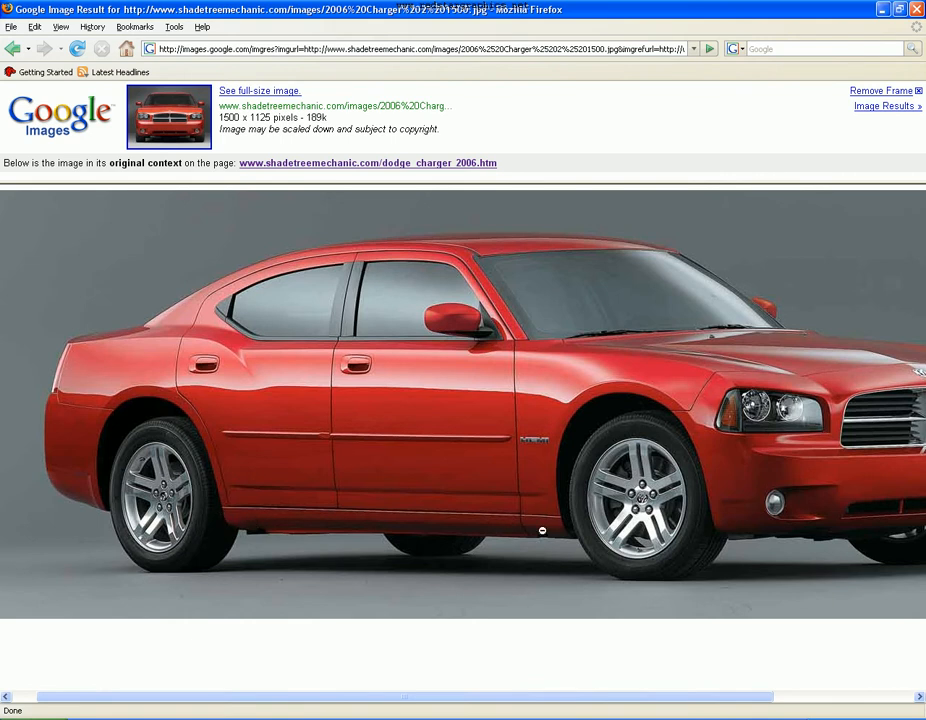
Return to 3ds Max and examine the sill strip and lower body side with TurboSmooth on.
{"action": "key", "text": "alt+Tab"}
{"action": "right_click", "coordinate": [631, 234]}
{"action": "right_click", "coordinate": [286, 513]}
{"action": "left_click", "coordinate": [858, 131]}
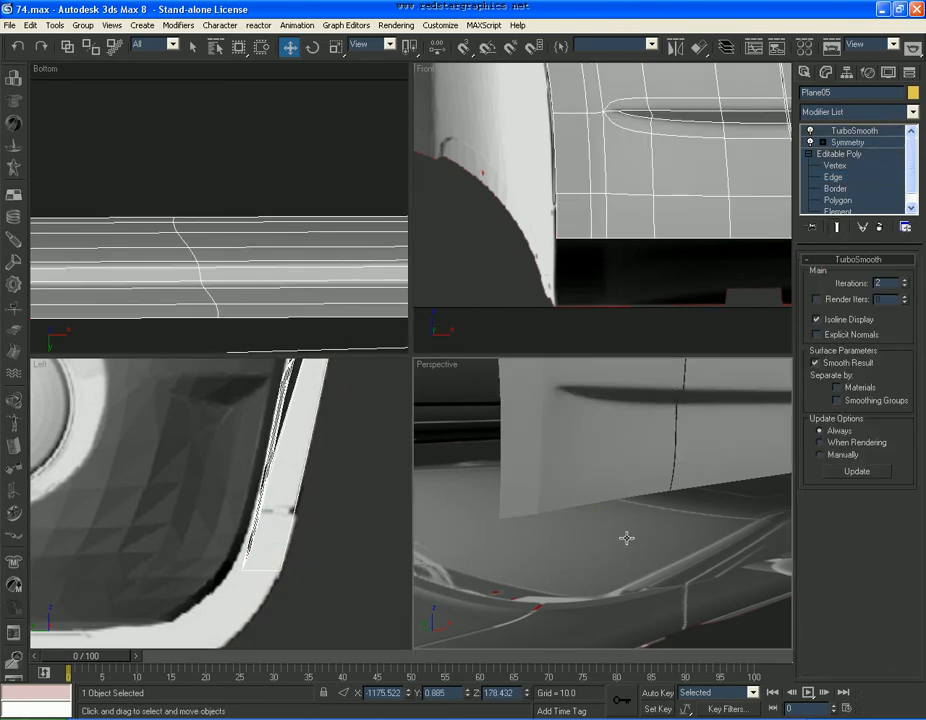
{"action": "scroll", "coordinate": [593, 547], "scroll_direction": "down", "scroll_amount": 4}
{"action": "mouse_move", "coordinate": [602, 540]}
{"action": "middle_mouse_down"}
{"action": "mouse_move", "coordinate": [579, 541]}
{"action": "mouse_move", "coordinate": [589, 545]}
{"action": "middle_mouse_up"}
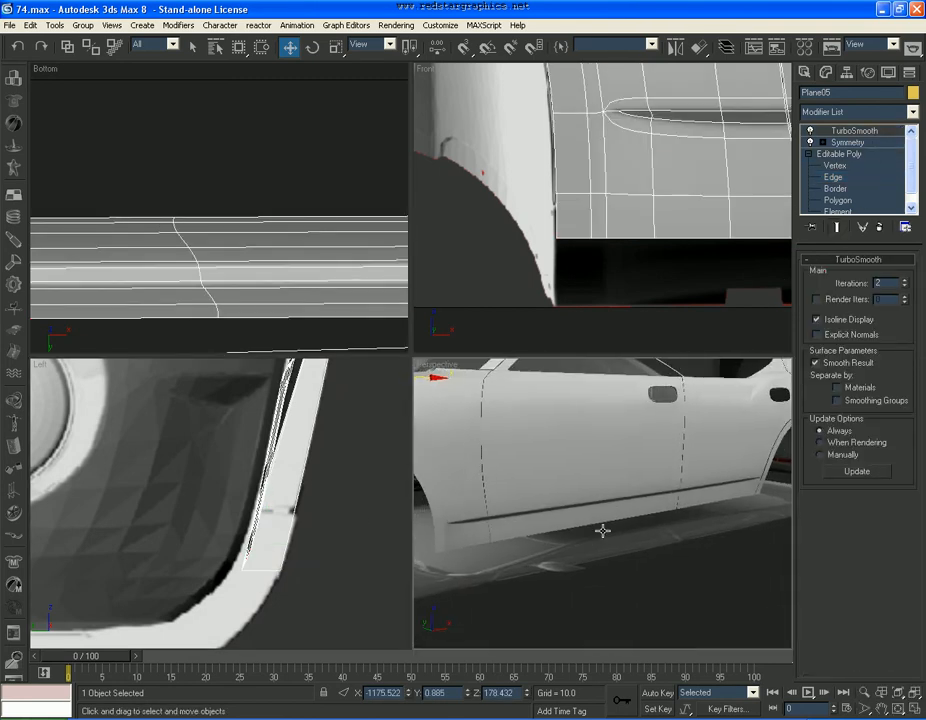
Detach the sill strip's polygons along the bottom of the body side as a separate object.
{"action": "left_click", "coordinate": [866, 200]}
{"action": "scroll", "coordinate": [600, 238], "scroll_direction": "down", "scroll_amount": 5}
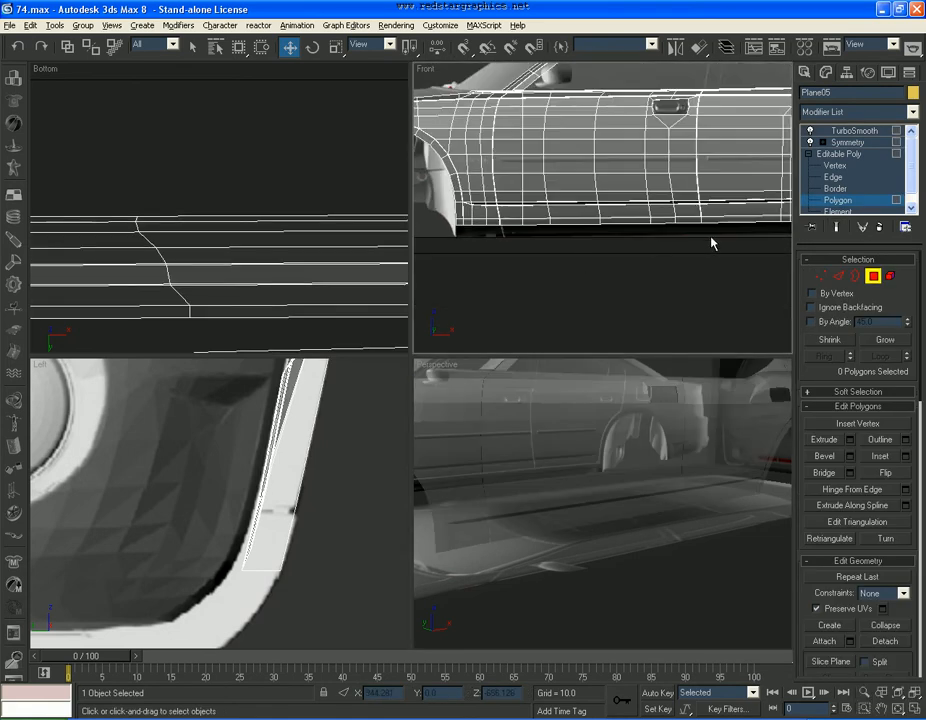
{"action": "left_click_drag", "start_coordinate": [734, 244], "coordinate": [428, 226]}
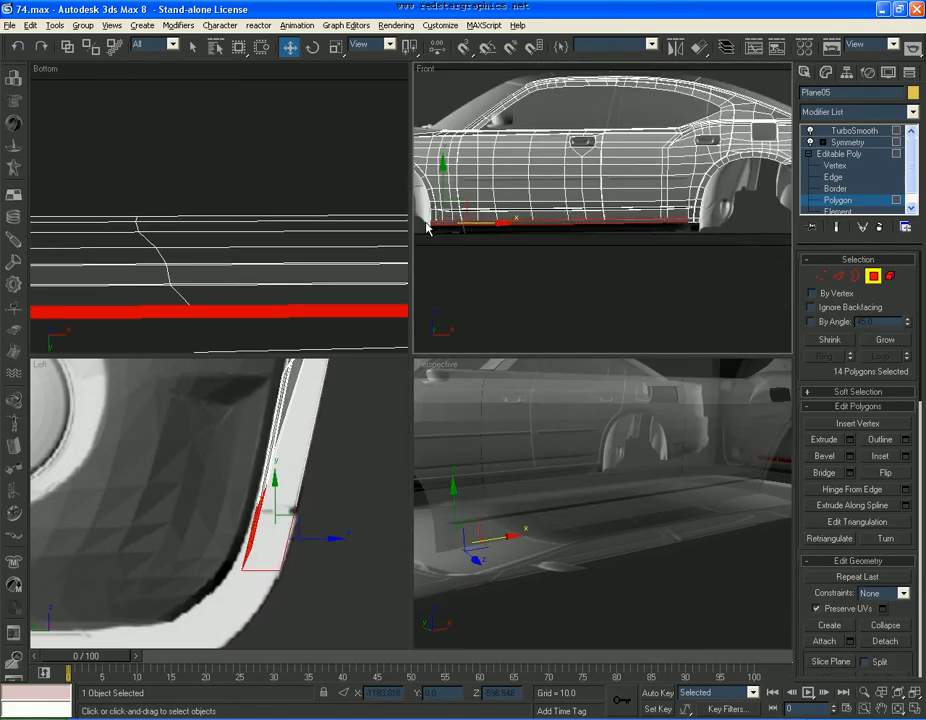
{"action": "left_click", "coordinate": [885, 641]}
{"action": "left_click", "coordinate": [506, 370]}
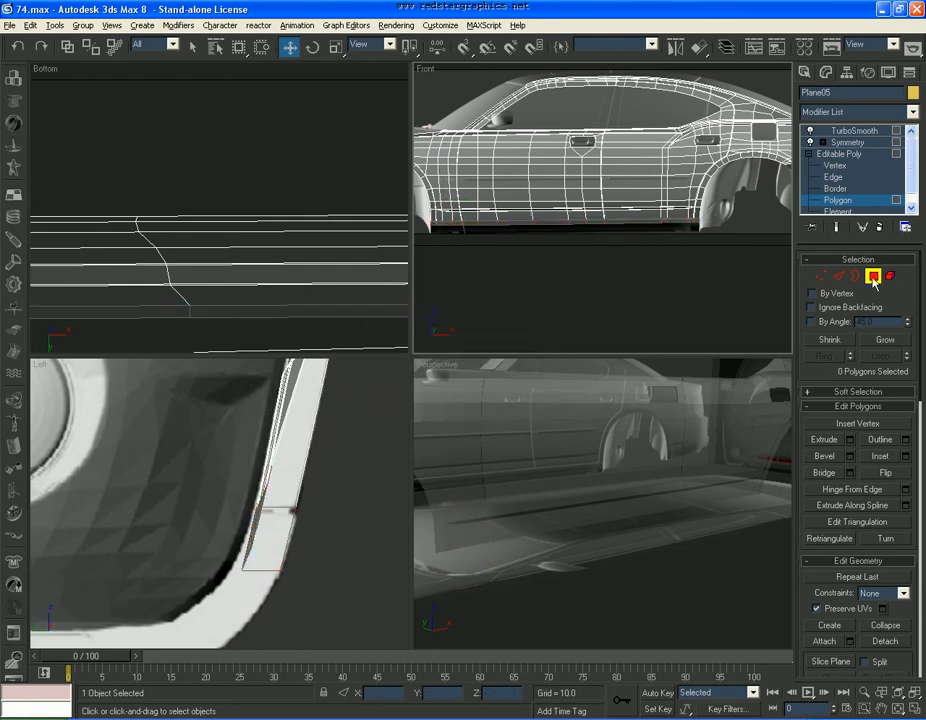
Hide the car body mesh and select the detached sill strip.
{"action": "left_click", "coordinate": [822, 132]}
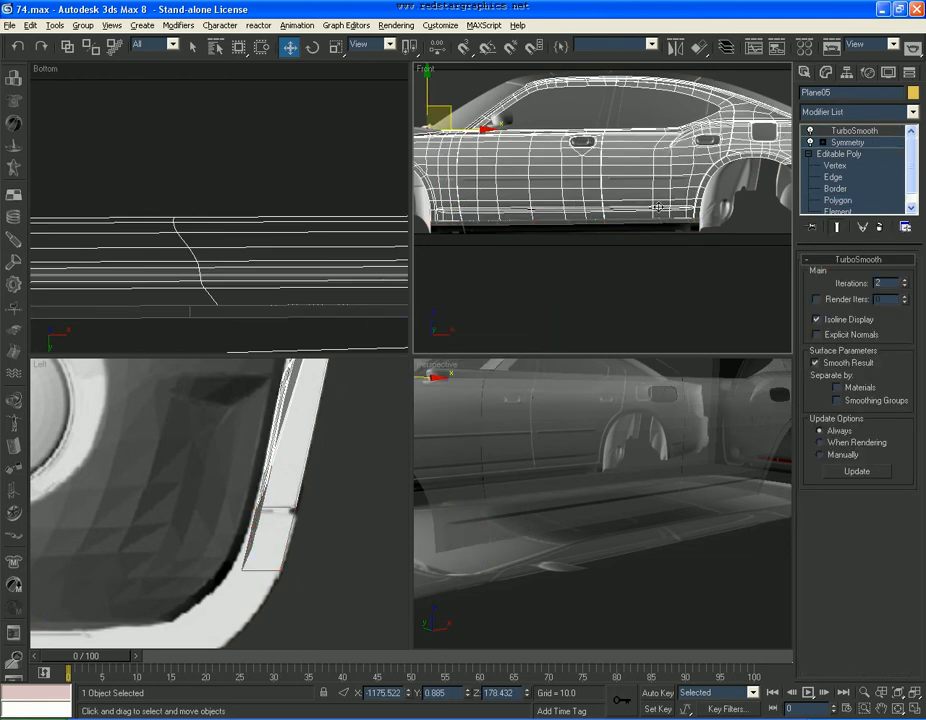
{"action": "right_click", "coordinate": [648, 227]}
{"action": "left_click", "coordinate": [684, 196]}
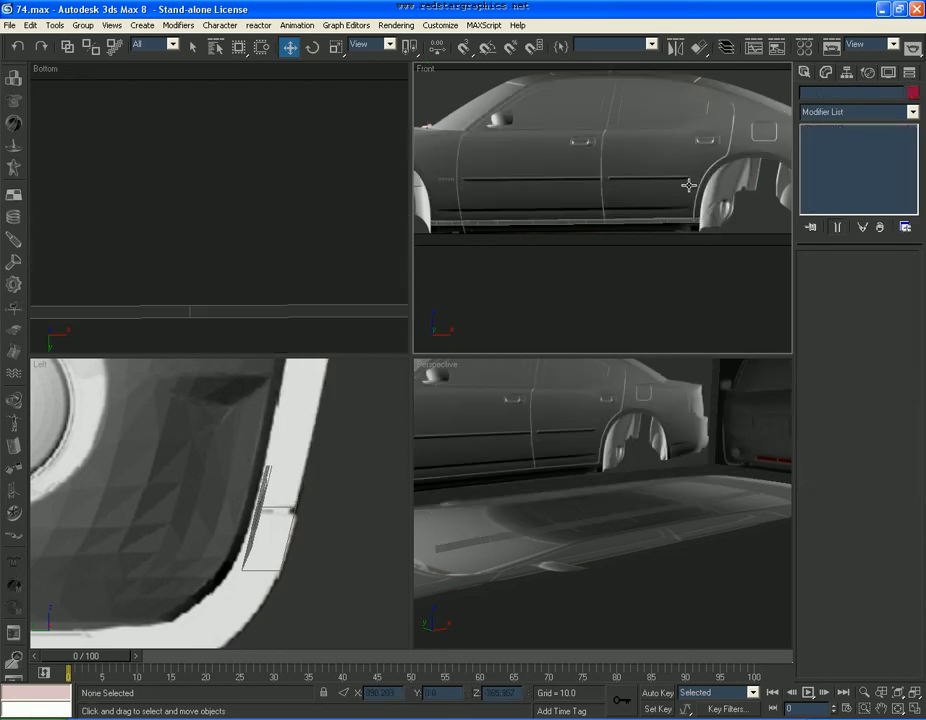
{"action": "scroll", "coordinate": [664, 207], "scroll_direction": "up", "scroll_amount": 5}
{"action": "left_click", "coordinate": [704, 217]}
Weld the sill strip's vertices across the rear fender gap.
{"action": "middle_click_drag", "start_coordinate": [721, 207], "coordinate": [647, 211]}
{"action": "scroll", "coordinate": [780, 213], "scroll_direction": "up", "scroll_amount": 3}
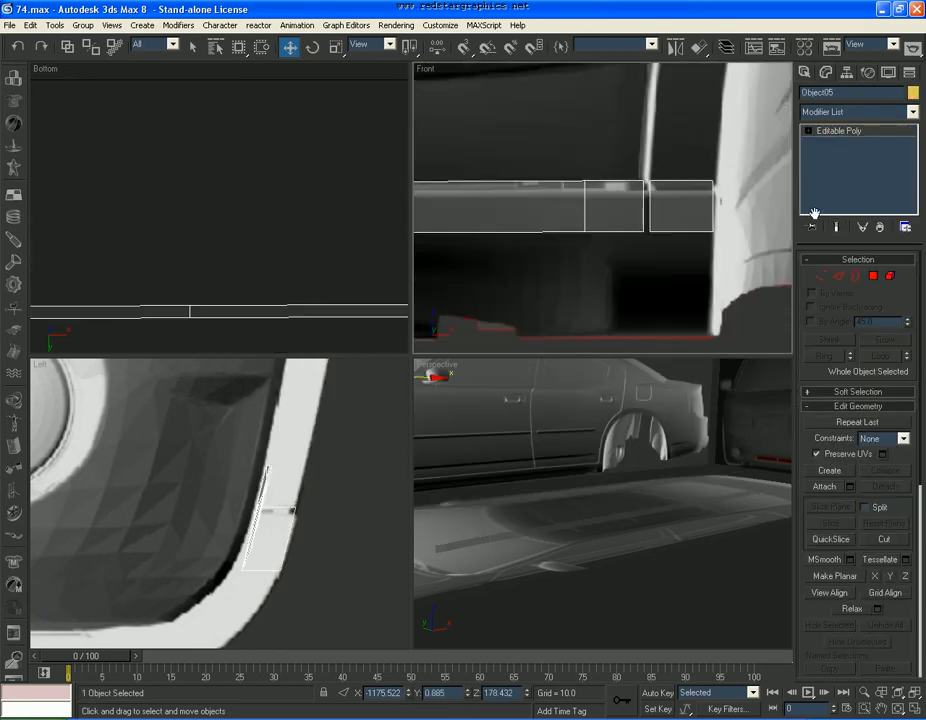
{"action": "left_click", "coordinate": [821, 276]}
{"action": "left_click_drag", "start_coordinate": [655, 159], "coordinate": [638, 245]}
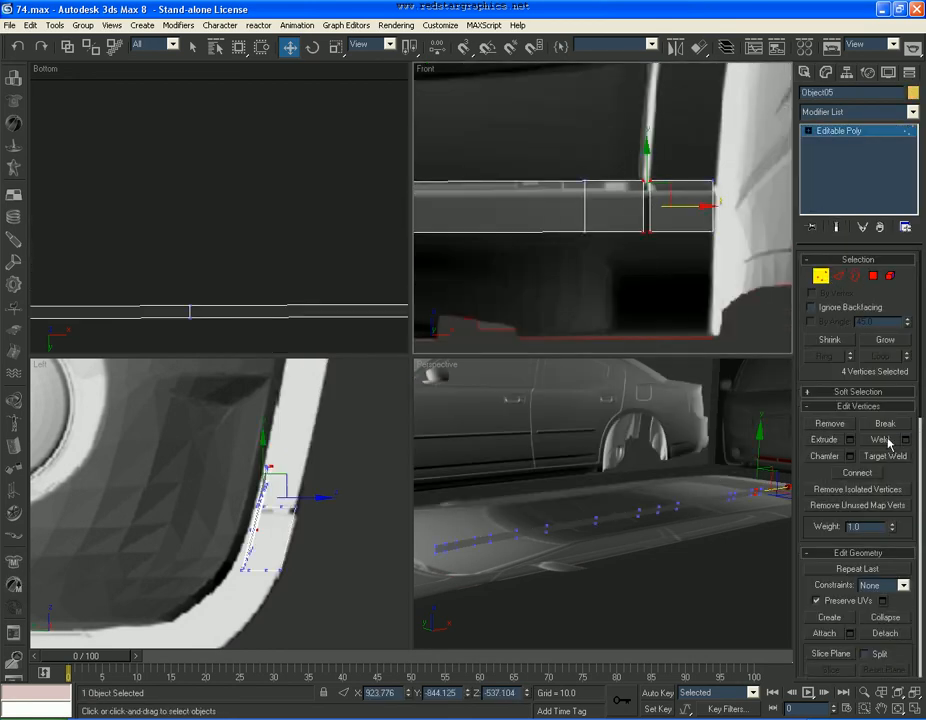
{"action": "left_click", "coordinate": [880, 440]}
{"action": "left_click", "coordinate": [610, 242]}
Weld the sill strip's vertices across the gap between the front and rear doors.
{"action": "scroll", "coordinate": [580, 237], "scroll_direction": "down", "scroll_amount": 5}
{"action": "middle_click_drag", "start_coordinate": [544, 231], "coordinate": [775, 237]}
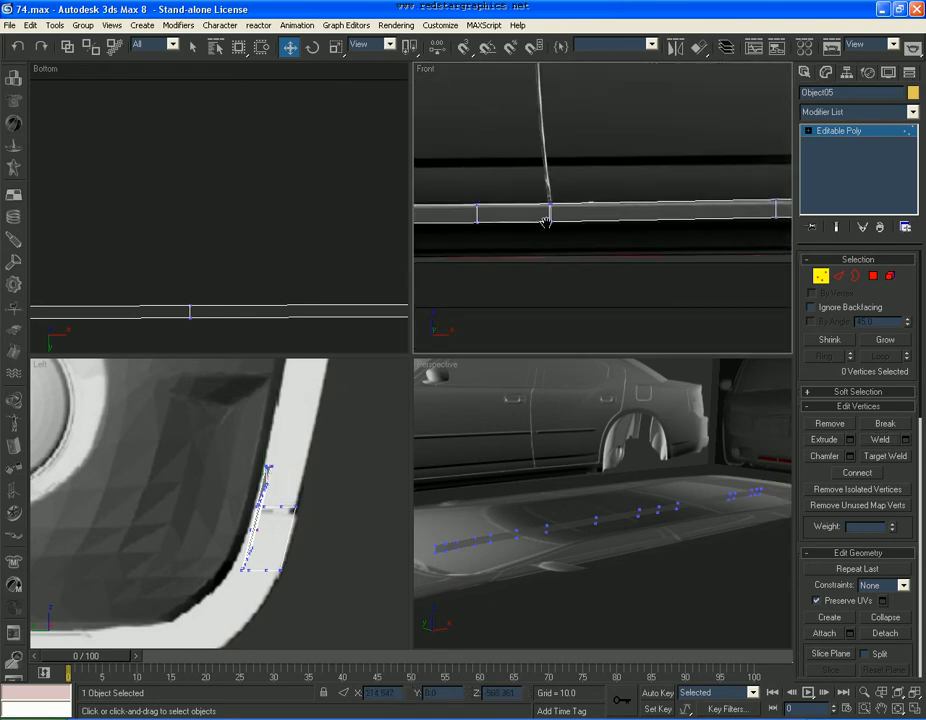
{"action": "middle_click_drag", "start_coordinate": [467, 229], "coordinate": [581, 236]}
{"action": "scroll", "coordinate": [579, 236], "scroll_direction": "up", "scroll_amount": 5}
{"action": "left_click_drag", "start_coordinate": [656, 163], "coordinate": [597, 288]}
{"action": "left_click", "coordinate": [883, 440]}
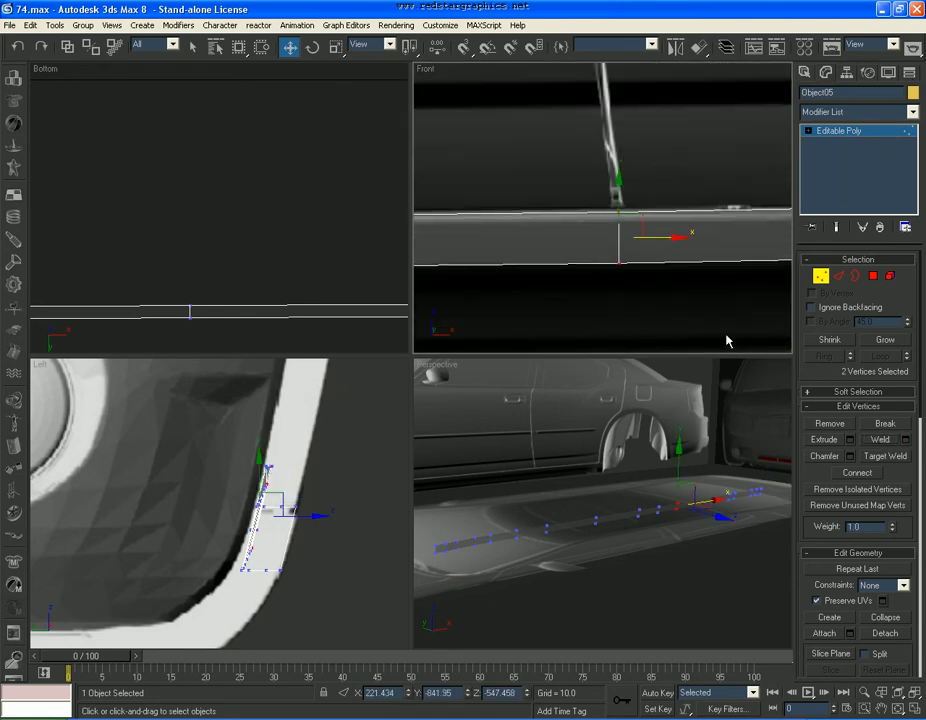
{"action": "left_click", "coordinate": [590, 238]}
Move the sill strip's lower vertices at the front door gap so the gap follows the reference seam's slant.
{"action": "scroll", "coordinate": [560, 230], "scroll_direction": "down", "scroll_amount": 5}
{"action": "middle_click_drag", "start_coordinate": [471, 217], "coordinate": [627, 223]}
{"action": "scroll", "coordinate": [627, 223], "scroll_direction": "up", "scroll_amount": 3}
{"action": "middle_click_drag", "start_coordinate": [755, 236], "coordinate": [502, 246]}
{"action": "scroll", "coordinate": [502, 248], "scroll_direction": "up", "scroll_amount": 3}
{"action": "mouse_move", "coordinate": [497, 252]}
{"action": "left_mouse_down"}
{"action": "mouse_move", "coordinate": [457, 273]}
{"action": "mouse_move", "coordinate": [509, 259]}
{"action": "left_mouse_up"}
{"action": "left_click", "coordinate": [534, 296]}
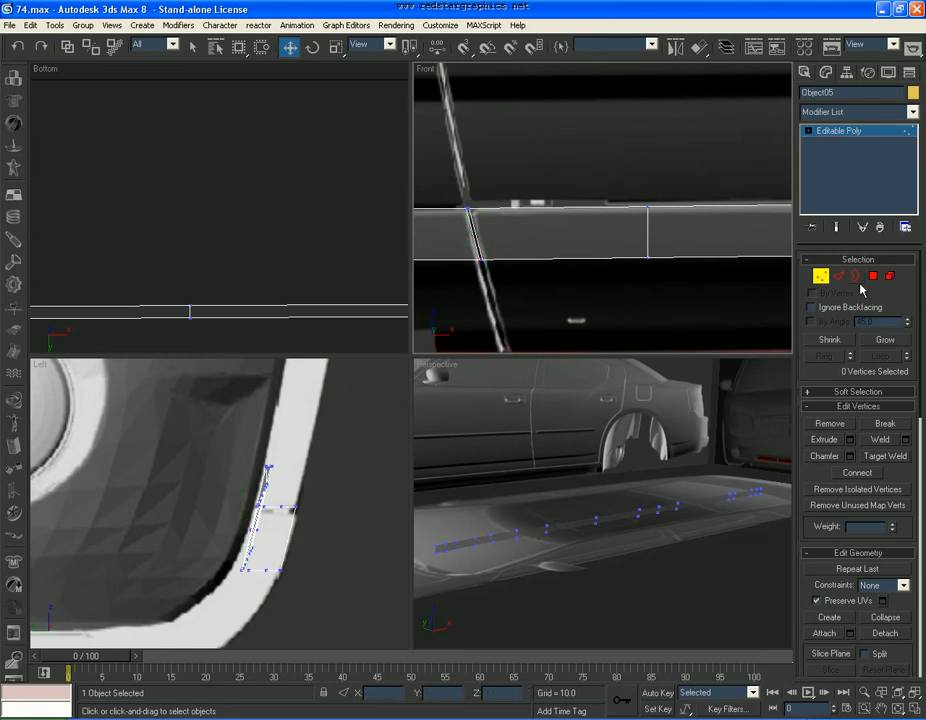
Chamfer the sill strip's upper edges on both sides of the front gap by 2.0 with Open enabled.
{"action": "left_click", "coordinate": [839, 276]}
{"action": "left_click", "coordinate": [720, 206]}
{"action": "left_click", "coordinate": [888, 360]}
{"action": "middle_click_drag", "start_coordinate": [521, 212], "coordinate": [680, 214]}
{"action": "left_click_drag", "start_coordinate": [570, 188], "coordinate": [582, 220], "text": "ctrl"}
{"action": "left_click", "coordinate": [885, 358]}
{"action": "left_click", "coordinate": [851, 475]}
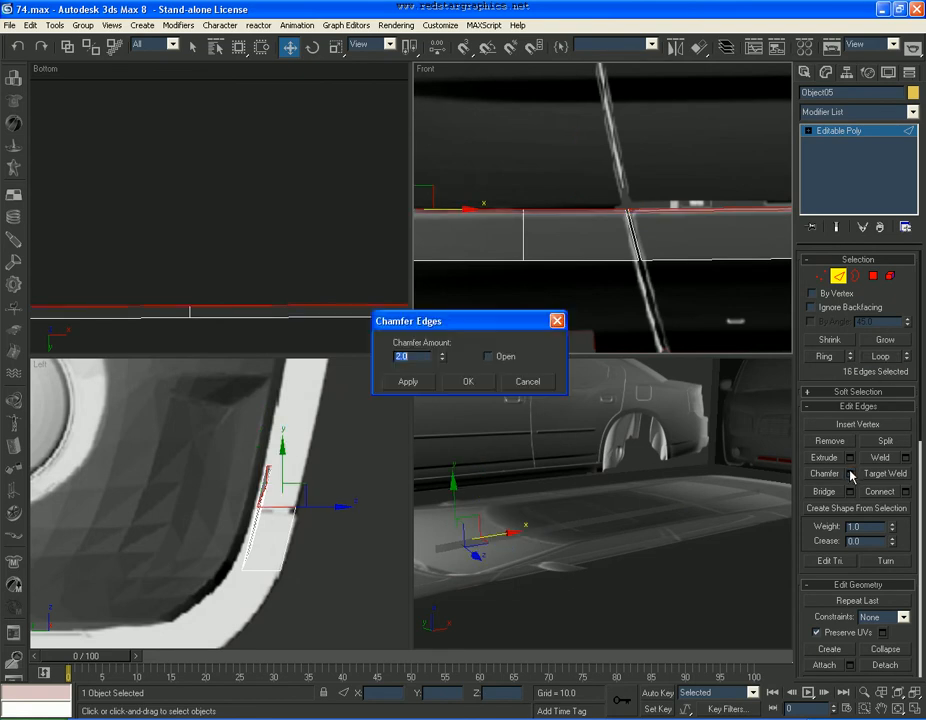
{"action": "left_click", "coordinate": [489, 357]}
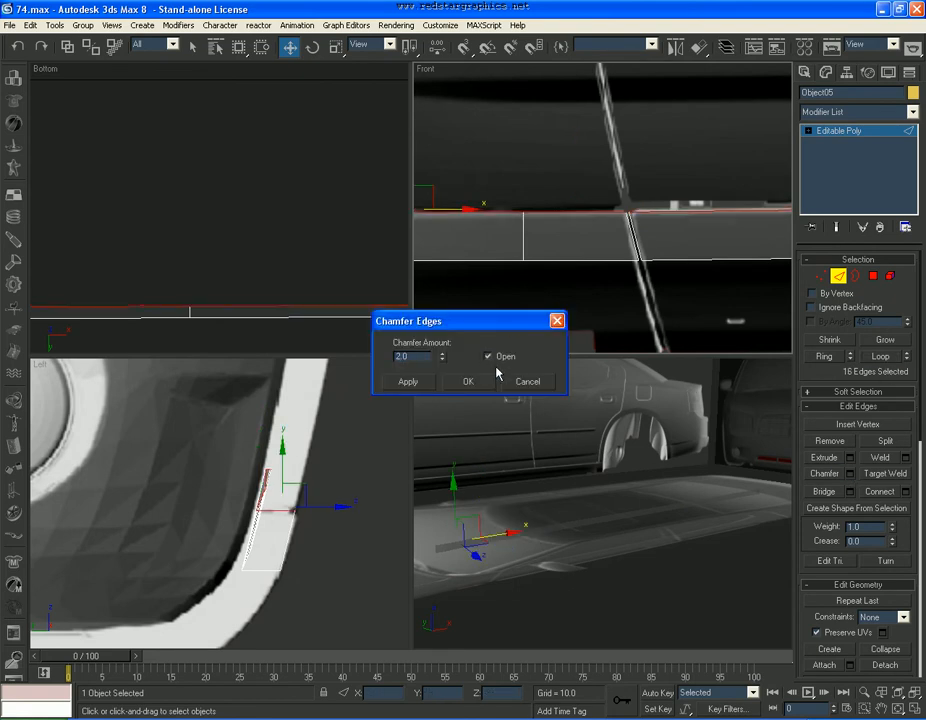
{"action": "left_click", "coordinate": [482, 386]}
Select the sill strip's lower border edge loop, starting from its edge at the rear end.
{"action": "scroll", "coordinate": [686, 223], "scroll_direction": "down", "scroll_amount": 5}
{"action": "middle_click_drag", "start_coordinate": [686, 223], "coordinate": [531, 213]}
{"action": "scroll", "coordinate": [653, 234], "scroll_direction": "up", "scroll_amount": 3}
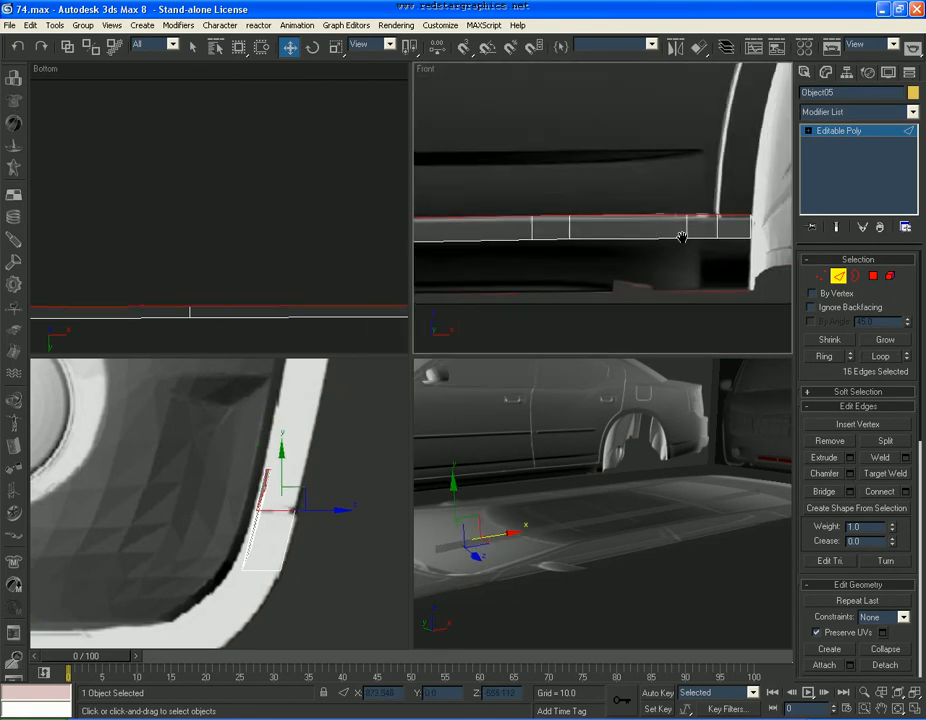
{"action": "middle_click_drag", "start_coordinate": [653, 236], "coordinate": [546, 236]}
{"action": "scroll", "coordinate": [546, 236], "scroll_direction": "up", "scroll_amount": 3}
{"action": "left_click", "coordinate": [663, 212]}
{"action": "left_click", "coordinate": [598, 265]}
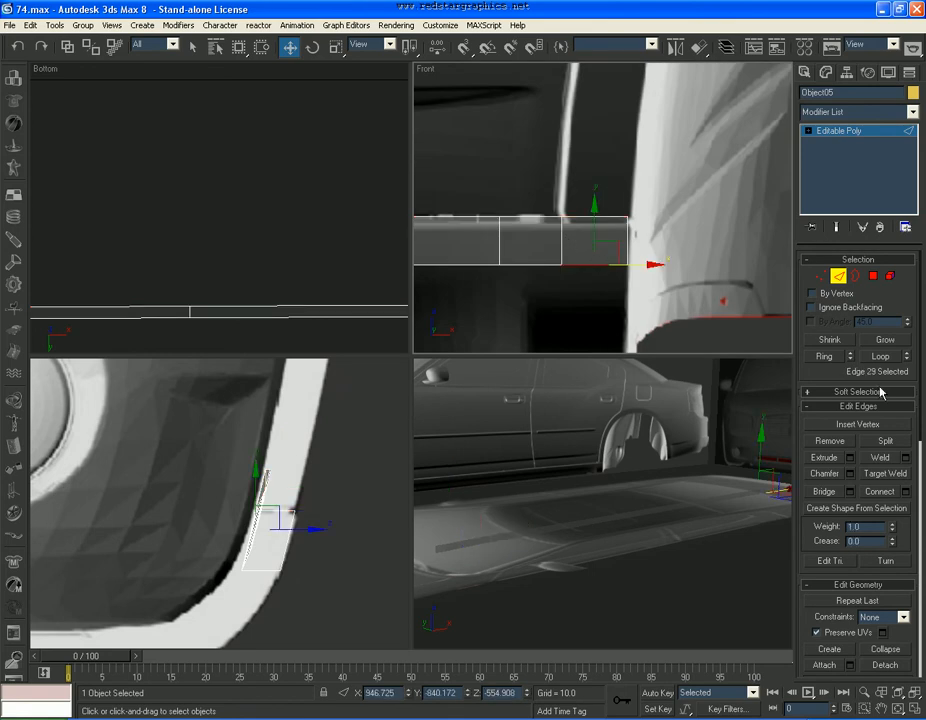
{"action": "left_click", "coordinate": [884, 359]}
Break the sill strip's four vertices at the slanted front door gap.
{"action": "scroll", "coordinate": [554, 227], "scroll_direction": "down", "scroll_amount": 3}
{"action": "middle_click_drag", "start_coordinate": [500, 222], "coordinate": [759, 217]}
{"action": "middle_click_drag", "start_coordinate": [470, 215], "coordinate": [775, 232]}
{"action": "scroll", "coordinate": [684, 265], "scroll_direction": "up", "scroll_amount": 2}
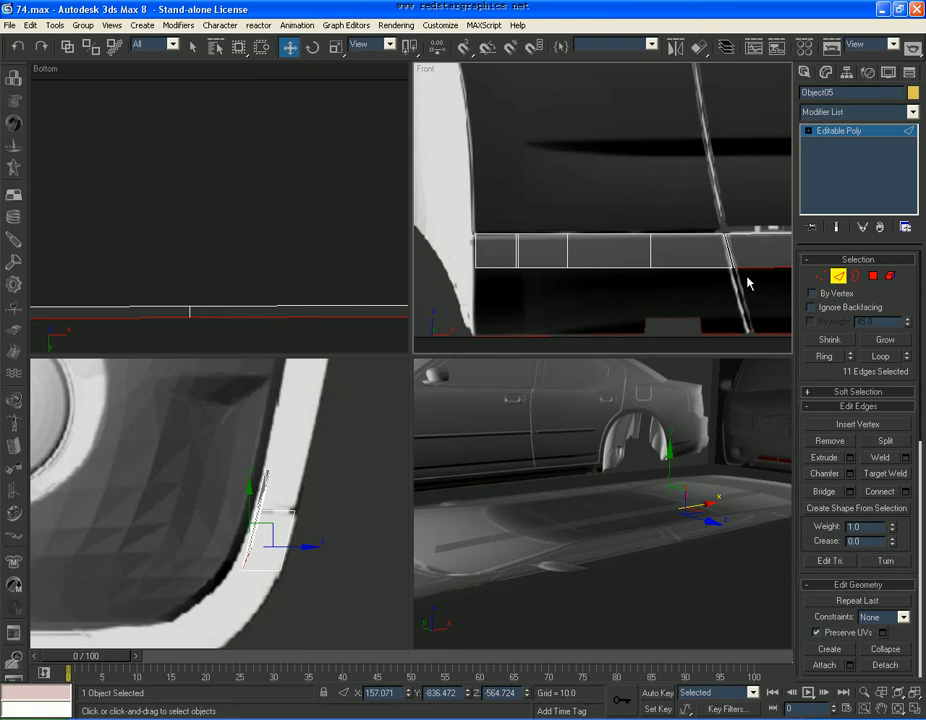
{"action": "middle_click_drag", "start_coordinate": [723, 273], "coordinate": [653, 271]}
{"action": "scroll", "coordinate": [653, 271], "scroll_direction": "up", "scroll_amount": 2}
{"action": "left_click", "coordinate": [821, 278]}
{"action": "left_click_drag", "start_coordinate": [660, 215], "coordinate": [598, 317]}
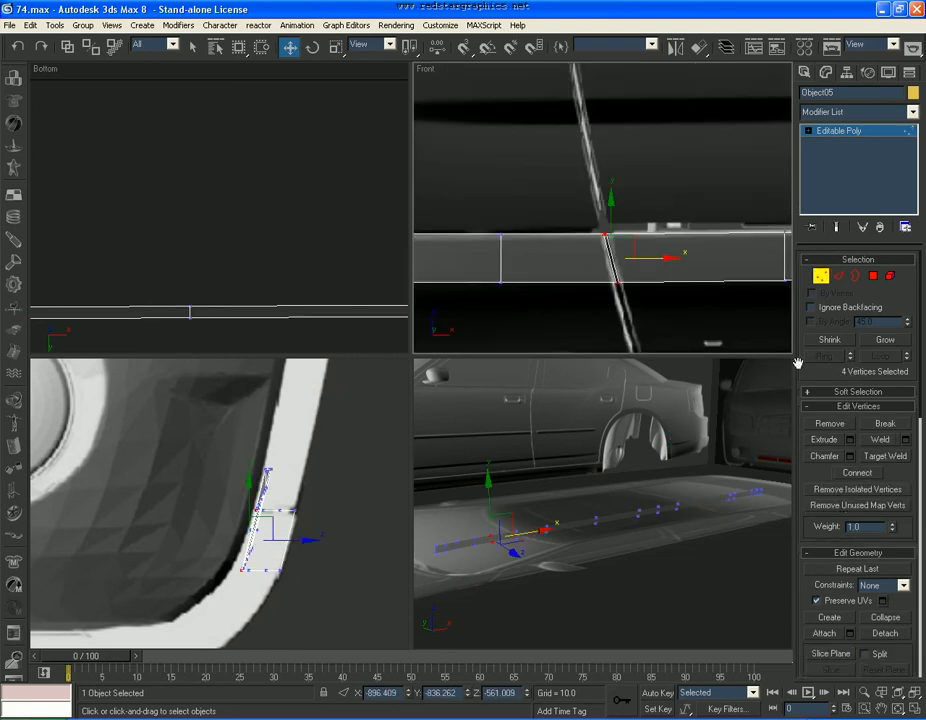
{"action": "left_click", "coordinate": [884, 424]}
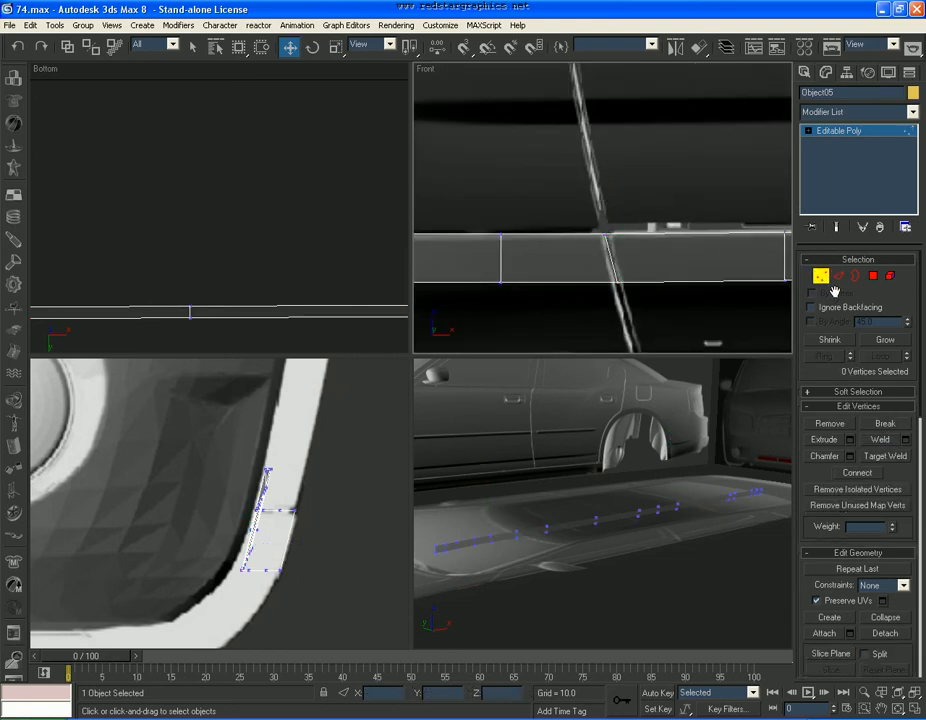
Extend the sill strip's whole lower border loop downward in two new polygon rows following the curved reference profile.
{"action": "left_click", "coordinate": [843, 279]}
{"action": "left_click", "coordinate": [880, 361]}
{"action": "scroll", "coordinate": [684, 180], "scroll_direction": "down", "scroll_amount": 3}
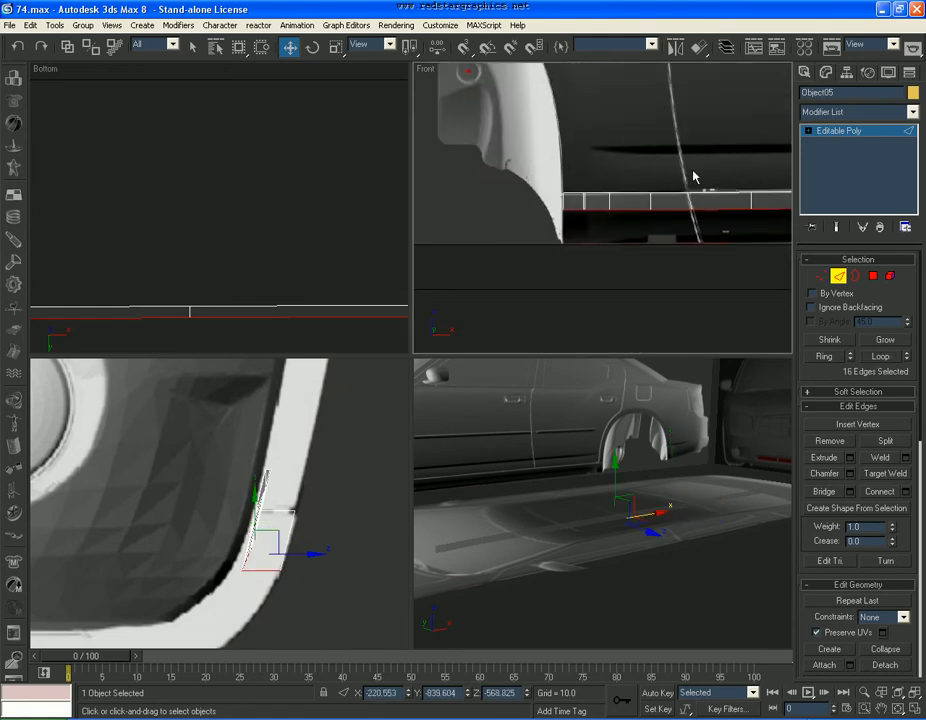
{"action": "scroll", "coordinate": [614, 200], "scroll_direction": "up", "scroll_amount": 2}
{"action": "middle_click_drag", "start_coordinate": [273, 479], "coordinate": [303, 402]}
{"action": "left_click_drag", "start_coordinate": [320, 457], "coordinate": [271, 523], "text": "shift"}
{"action": "middle_click_drag", "start_coordinate": [254, 523], "coordinate": [289, 502]}
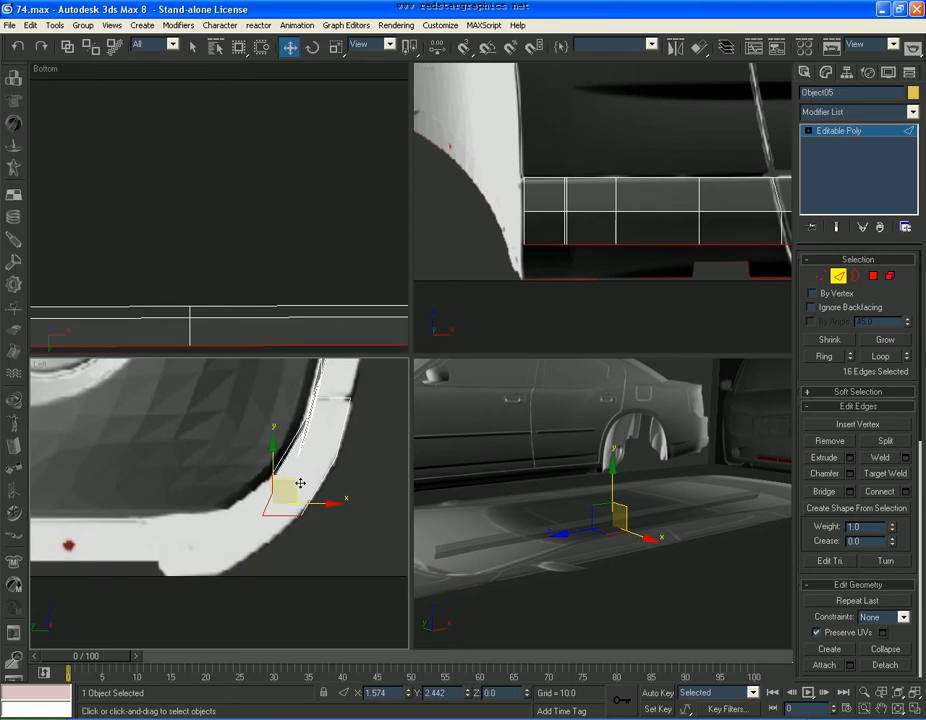
{"action": "left_click_drag", "start_coordinate": [300, 484], "coordinate": [219, 541], "text": "shift"}
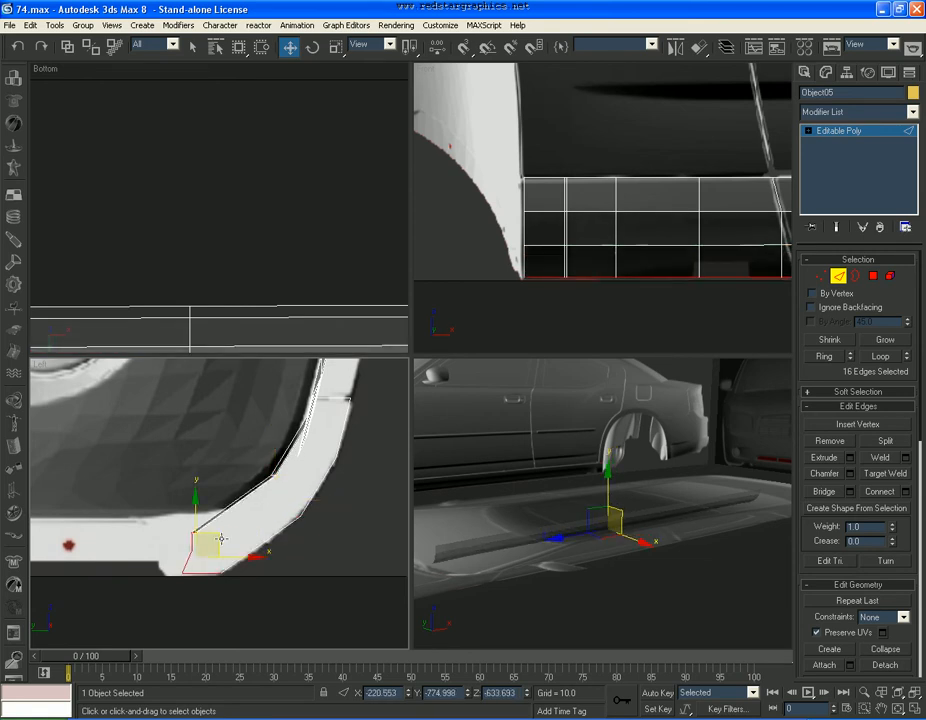
Connect the edge ring just ahead of the sill's rear end column with one new vertical edge line.
{"action": "middle_click_drag", "start_coordinate": [619, 257], "coordinate": [610, 257]}
{"action": "scroll", "coordinate": [650, 257], "scroll_direction": "down", "scroll_amount": 5}
{"action": "middle_click_drag", "start_coordinate": [765, 257], "coordinate": [300, 256]}
{"action": "middle_click_drag", "start_coordinate": [600, 264], "coordinate": [368, 258]}
{"action": "scroll", "coordinate": [548, 262], "scroll_direction": "up", "scroll_amount": 4}
{"action": "middle_click_drag", "start_coordinate": [515, 248], "coordinate": [661, 247]}
{"action": "scroll", "coordinate": [664, 255], "scroll_direction": "up", "scroll_amount": 2}
{"action": "left_click", "coordinate": [679, 278]}
{"action": "middle_click_drag", "start_coordinate": [661, 195], "coordinate": [690, 220]}
{"action": "scroll", "coordinate": [691, 220], "scroll_direction": "up", "scroll_amount": 2}
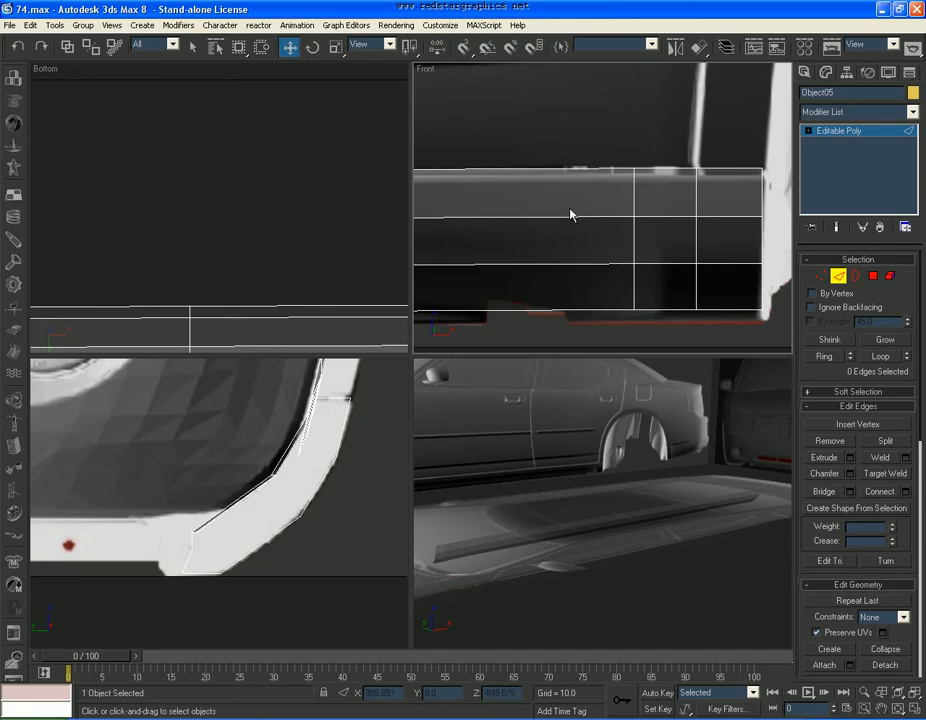
{"action": "left_click", "coordinate": [653, 312]}
{"action": "left_click", "coordinate": [825, 356]}
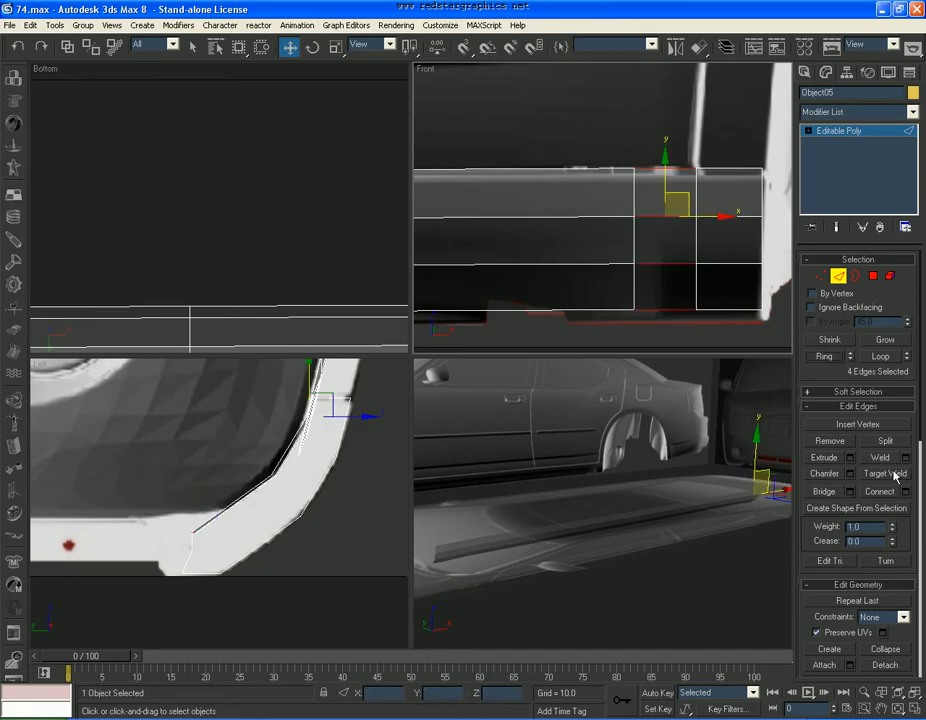
{"action": "left_click", "coordinate": [880, 491]}
{"action": "left_click", "coordinate": [905, 491]}
{"action": "left_click", "coordinate": [470, 421]}
{"action": "left_click", "coordinate": [657, 342]}
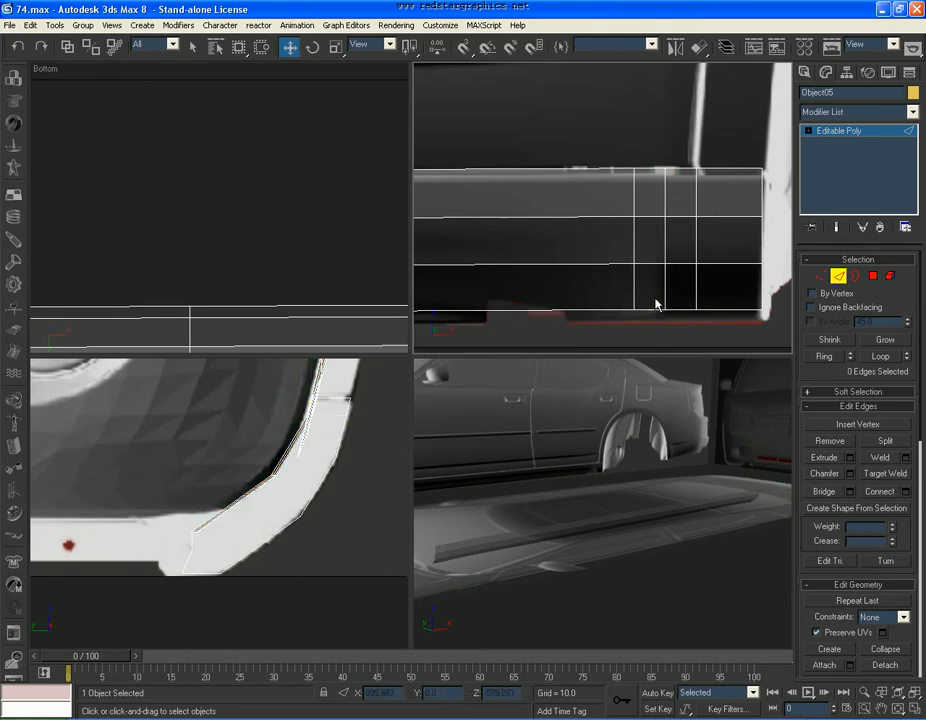
Examine the sill mesh from several views and compare its lower part with the red Charger reference photo in Firefox.
{"action": "scroll", "coordinate": [650, 258], "scroll_direction": "down", "scroll_amount": 4}
{"action": "middle_click_drag", "start_coordinate": [450, 250], "coordinate": [640, 291]}
{"action": "scroll", "coordinate": [750, 230], "scroll_direction": "up", "scroll_amount": 6}
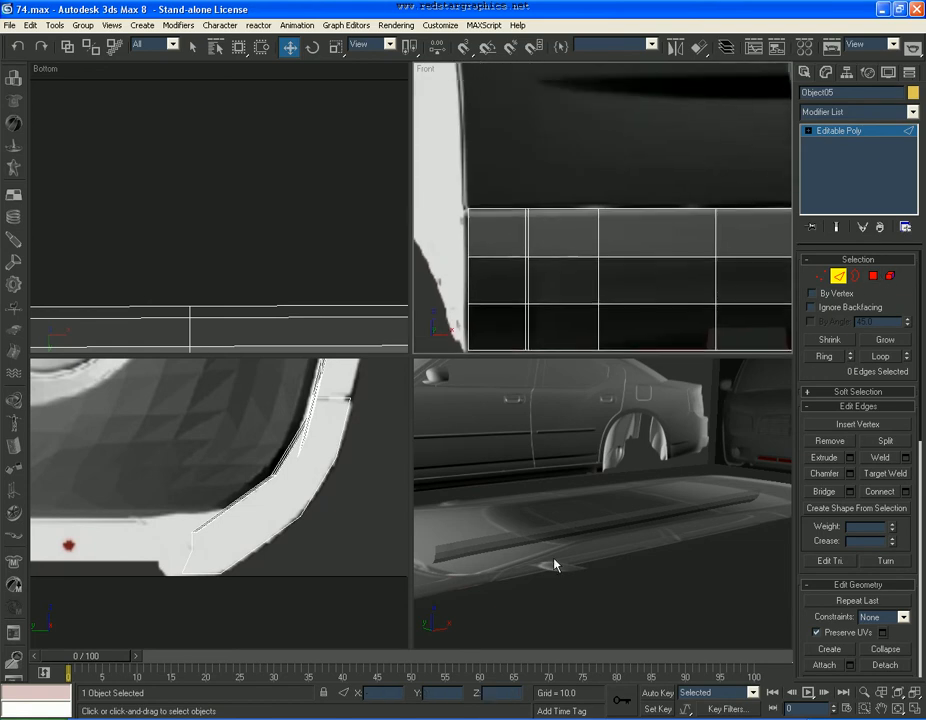
{"action": "scroll", "coordinate": [630, 329], "scroll_direction": "down", "scroll_amount": 5}
{"action": "middle_click_drag", "start_coordinate": [612, 400], "coordinate": [608, 464]}
{"action": "scroll", "coordinate": [687, 490], "scroll_direction": "up", "scroll_amount": 2}
{"action": "scroll", "coordinate": [608, 464], "scroll_direction": "up", "scroll_amount": 2}
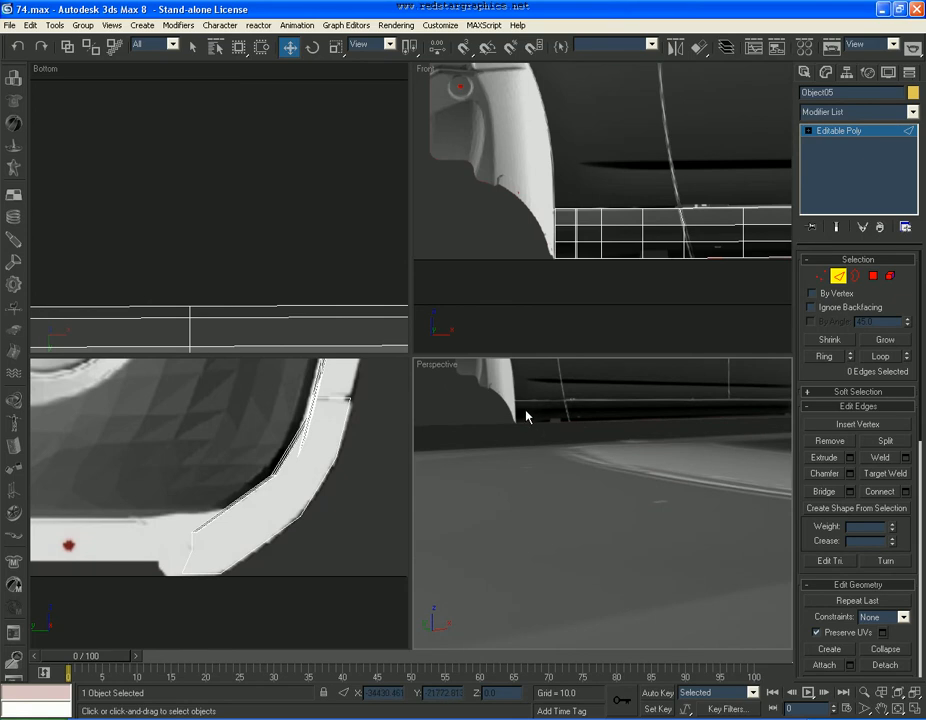
{"action": "scroll", "coordinate": [612, 432], "scroll_direction": "down", "scroll_amount": 6}
{"action": "middle_click_drag", "start_coordinate": [614, 432], "coordinate": [550, 430], "text": "alt"}
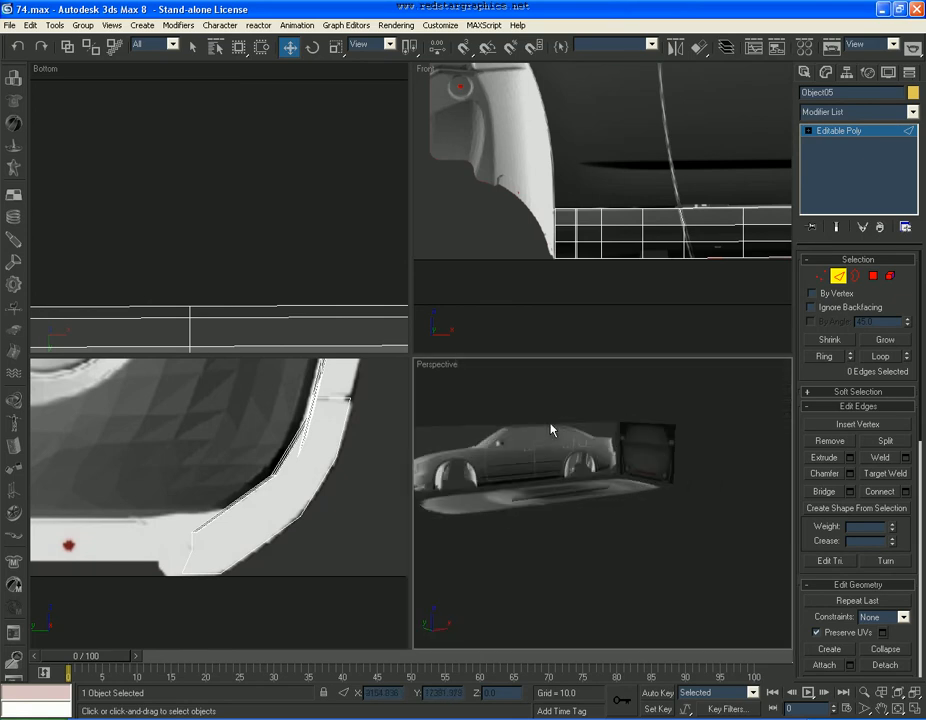
{"action": "middle_click_drag", "start_coordinate": [638, 197], "coordinate": [533, 168]}
{"action": "scroll", "coordinate": [676, 224], "scroll_direction": "up", "scroll_amount": 3}
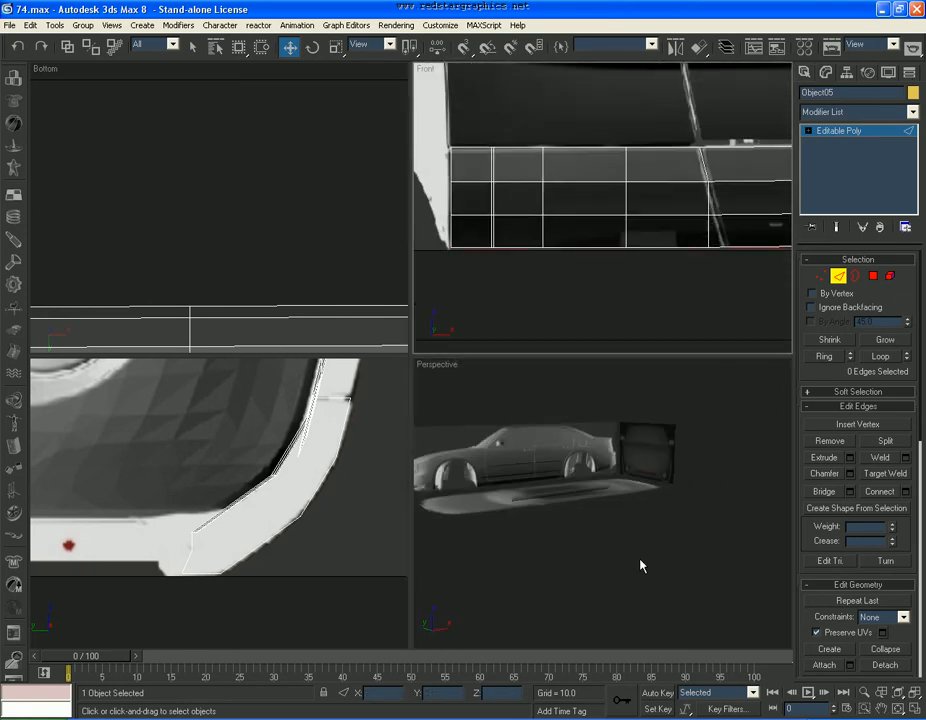
{"action": "key", "text": "alt+Tab"}
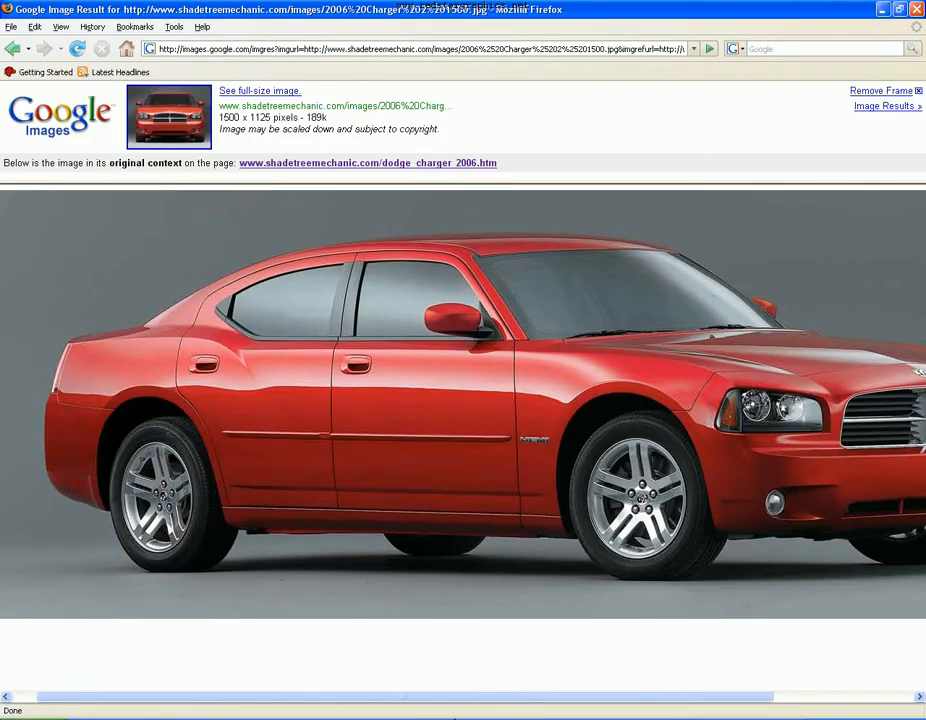
{"action": "left_click", "coordinate": [427, 718]}
{"action": "middle_click_drag", "start_coordinate": [596, 266], "coordinate": [600, 275]}
{"action": "scroll", "coordinate": [602, 275], "scroll_direction": "up", "scroll_amount": 2}
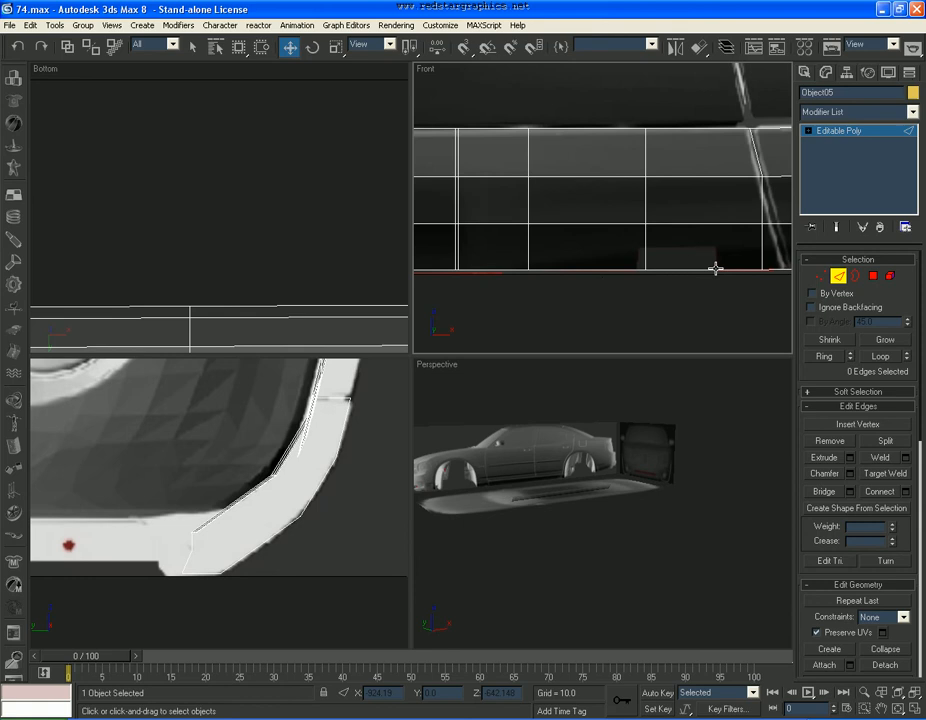
{"action": "left_click", "coordinate": [874, 277]}
{"action": "left_click", "coordinate": [498, 221]}
{"action": "left_click", "coordinate": [542, 220]}
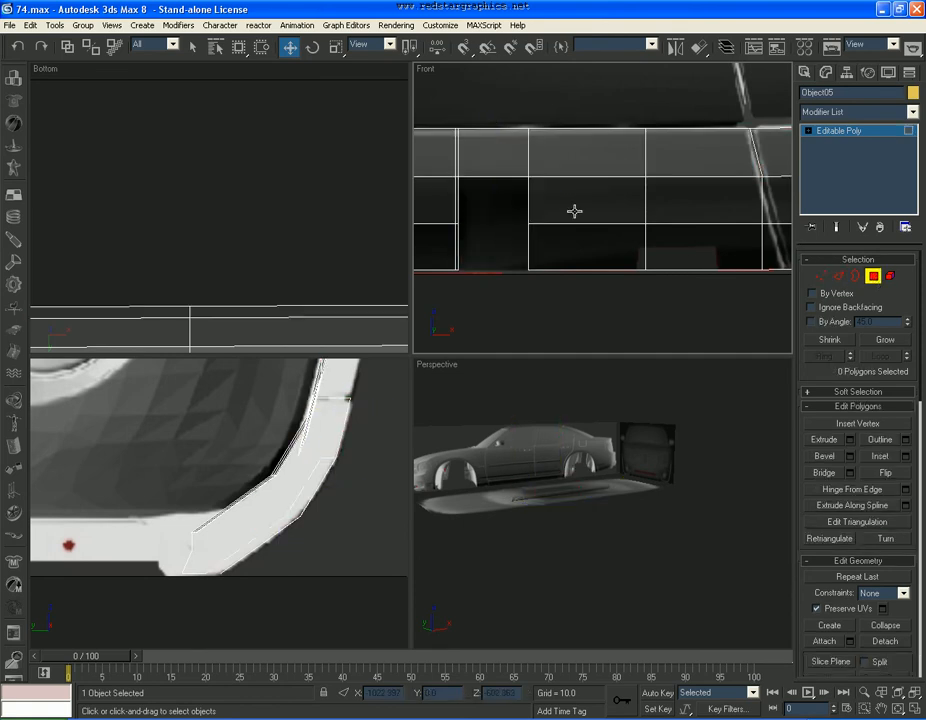
{"action": "left_click", "coordinate": [559, 246]}
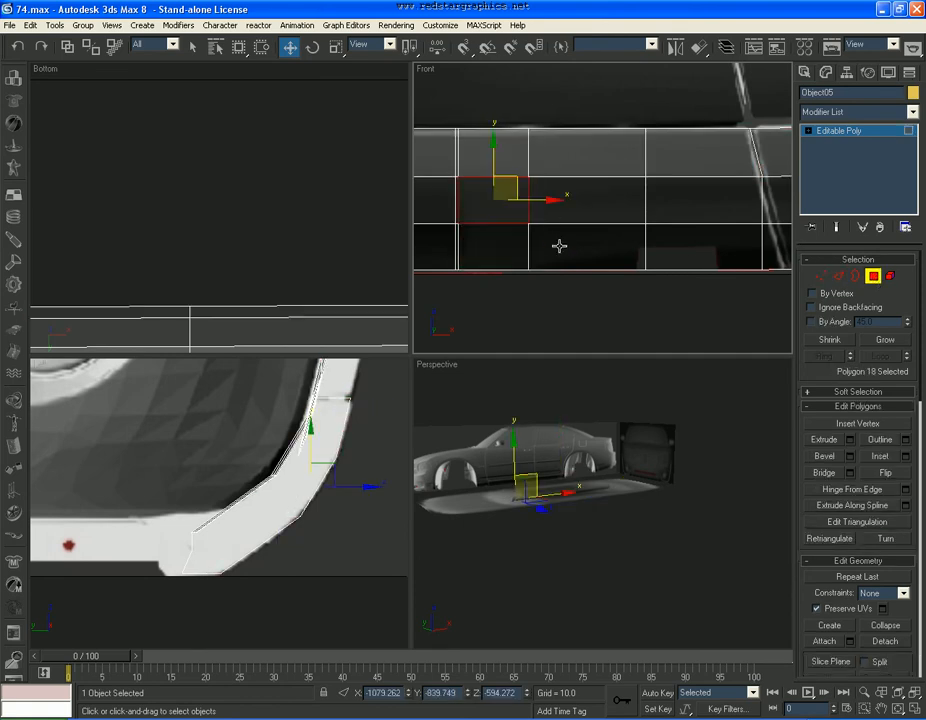
{"action": "key", "text": "ctrl+z"}
{"action": "left_click", "coordinate": [533, 219]}
{"action": "left_click", "coordinate": [502, 214], "text": "ctrl"}
{"action": "left_click", "coordinate": [511, 241], "text": "ctrl"}
{"action": "left_click", "coordinate": [603, 242], "text": "ctrl"}
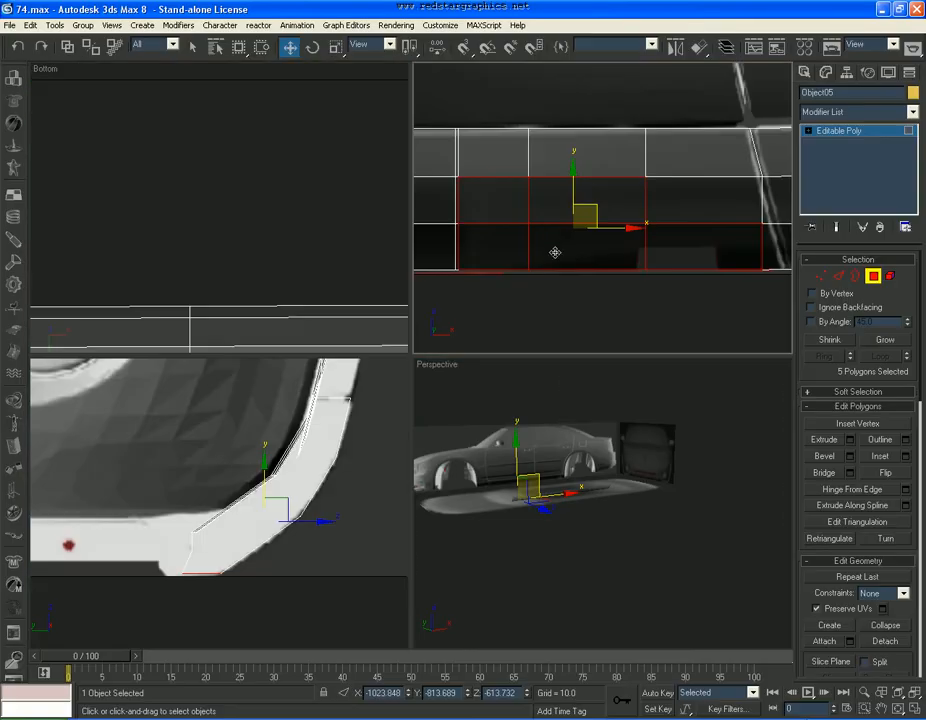
{"action": "scroll", "coordinate": [554, 250], "scroll_direction": "down", "scroll_amount": 2}
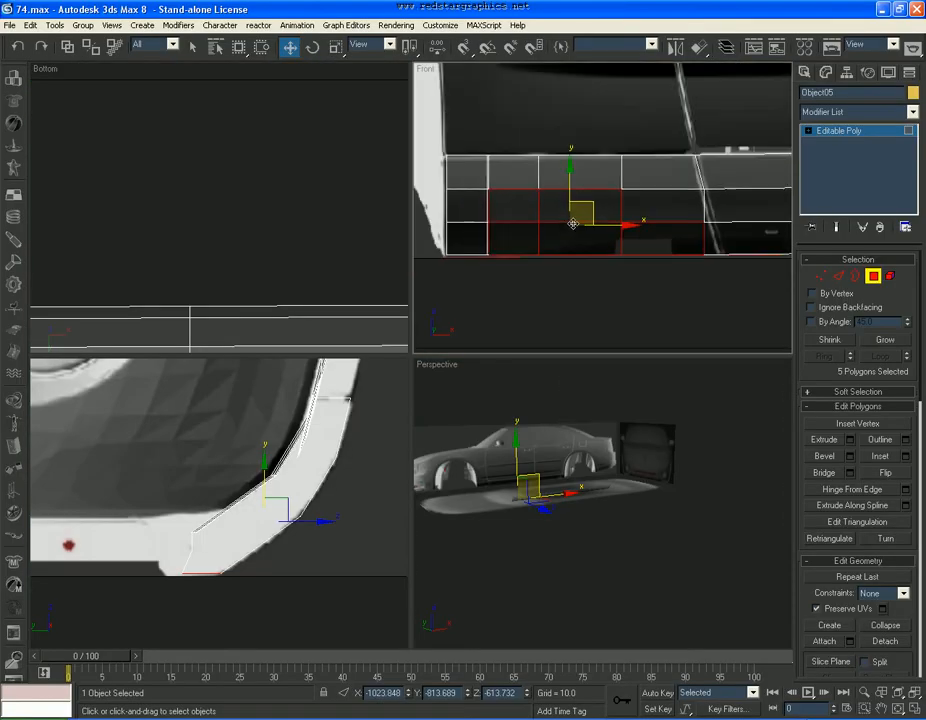
Select the sill's two lower vertex rows from ahead of the rear end columns toward the front doors.
{"action": "left_click", "coordinate": [808, 131]}
{"action": "left_click", "coordinate": [831, 143]}
{"action": "left_click", "coordinate": [705, 255]}
{"action": "left_click_drag", "start_coordinate": [744, 257], "coordinate": [761, 224]}
{"action": "left_click", "coordinate": [705, 222]}
{"action": "left_click", "coordinate": [748, 262]}
{"action": "middle_click_drag", "start_coordinate": [748, 262], "coordinate": [500, 248]}
{"action": "middle_click_drag", "start_coordinate": [687, 224], "coordinate": [500, 218]}
{"action": "scroll", "coordinate": [531, 221], "scroll_direction": "up", "scroll_amount": 2}
{"action": "middle_click_drag", "start_coordinate": [735, 224], "coordinate": [509, 220]}
{"action": "scroll", "coordinate": [643, 238], "scroll_direction": "up", "scroll_amount": 2}
{"action": "middle_click_drag", "start_coordinate": [687, 224], "coordinate": [593, 246]}
{"action": "scroll", "coordinate": [643, 238], "scroll_direction": "down", "scroll_amount": 2}
{"action": "scroll", "coordinate": [661, 229], "scroll_direction": "up", "scroll_amount": 2}
{"action": "scroll", "coordinate": [593, 246], "scroll_direction": "up", "scroll_amount": 2}
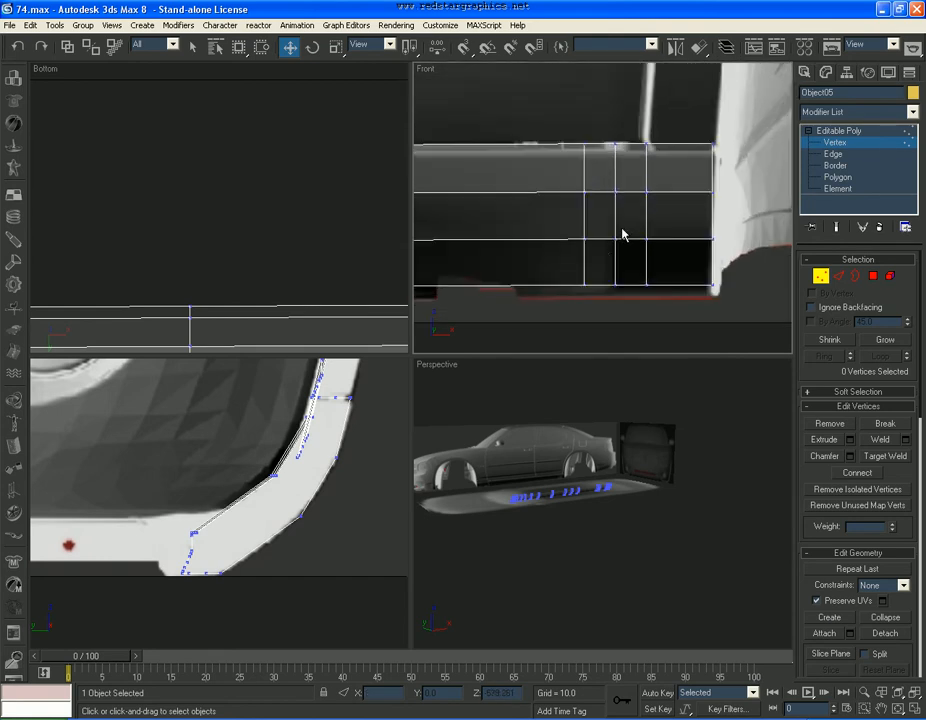
{"action": "left_click_drag", "start_coordinate": [605, 219], "coordinate": [554, 297]}
{"action": "scroll", "coordinate": [560, 256], "scroll_direction": "down", "scroll_amount": 3}
{"action": "middle_click_drag", "start_coordinate": [547, 235], "coordinate": [686, 236]}
{"action": "scroll", "coordinate": [560, 252], "scroll_direction": "down", "scroll_amount": 3}
{"action": "left_click_drag", "start_coordinate": [668, 219], "coordinate": [448, 296], "text": "ctrl"}
{"action": "scroll", "coordinate": [641, 242], "scroll_direction": "up", "scroll_amount": 2}
{"action": "scroll", "coordinate": [645, 256], "scroll_direction": "up", "scroll_amount": 2}
{"action": "middle_click_drag", "start_coordinate": [450, 296], "coordinate": [716, 287]}
{"action": "left_click_drag", "start_coordinate": [647, 258], "coordinate": [444, 310], "text": "ctrl"}
Add the remaining lower vertices up to the front end columns and move the whole selection inward by about 14.6 units.
{"action": "scroll", "coordinate": [540, 295], "scroll_direction": "down", "scroll_amount": 3}
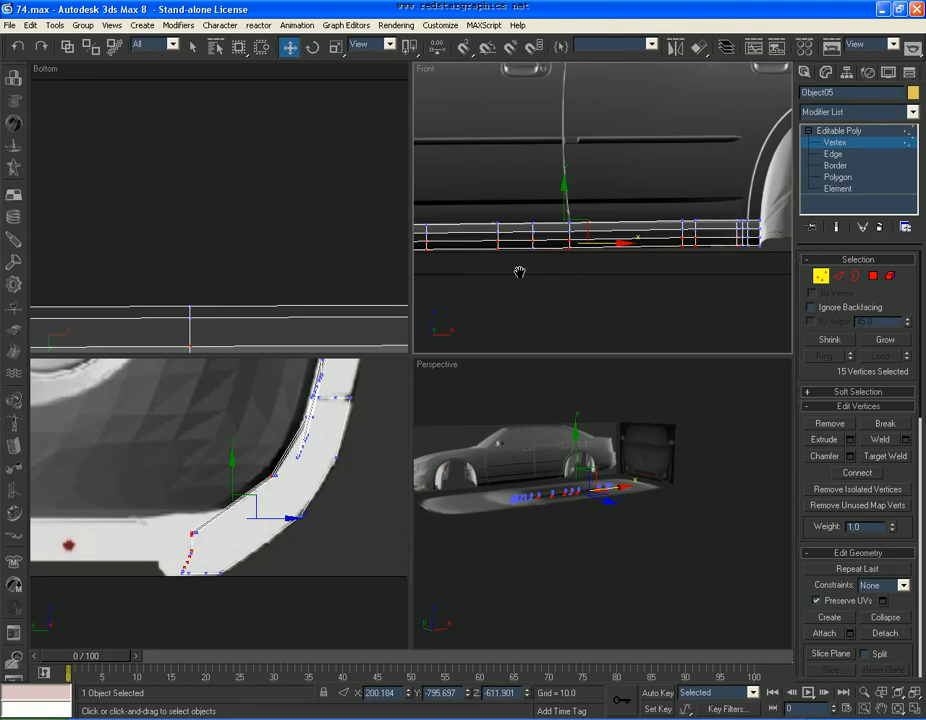
{"action": "middle_click_drag", "start_coordinate": [552, 282], "coordinate": [599, 290]}
{"action": "scroll", "coordinate": [590, 284], "scroll_direction": "up", "scroll_amount": 2}
{"action": "left_click_drag", "start_coordinate": [584, 270], "coordinate": [540, 288], "text": "ctrl"}
{"action": "middle_click_drag", "start_coordinate": [523, 275], "coordinate": [700, 267]}
{"action": "scroll", "coordinate": [587, 267], "scroll_direction": "up", "scroll_amount": 2}
{"action": "middle_click_drag", "start_coordinate": [553, 271], "coordinate": [633, 262]}
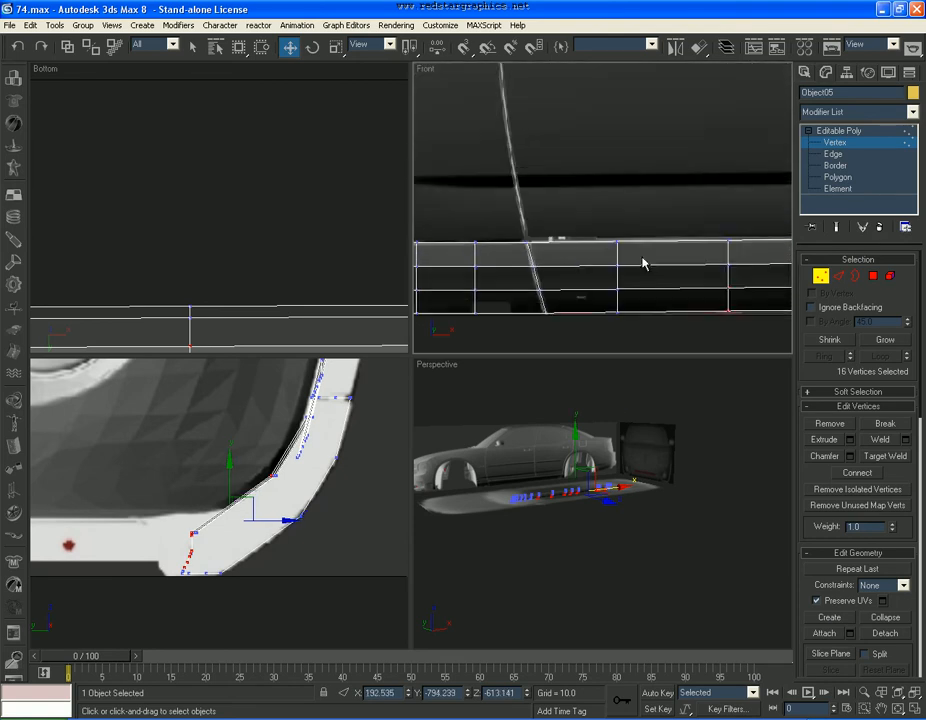
{"action": "left_click_drag", "start_coordinate": [647, 279], "coordinate": [460, 316], "text": "ctrl"}
{"action": "scroll", "coordinate": [647, 293], "scroll_direction": "up", "scroll_amount": 2}
{"action": "scroll", "coordinate": [541, 294], "scroll_direction": "up", "scroll_amount": 2}
{"action": "left_click_drag", "start_coordinate": [543, 284], "coordinate": [517, 346], "text": "ctrl"}
{"action": "middle_click_drag", "start_coordinate": [293, 506], "coordinate": [295, 507]}
{"action": "left_click_drag", "start_coordinate": [283, 527], "coordinate": [255, 519]}
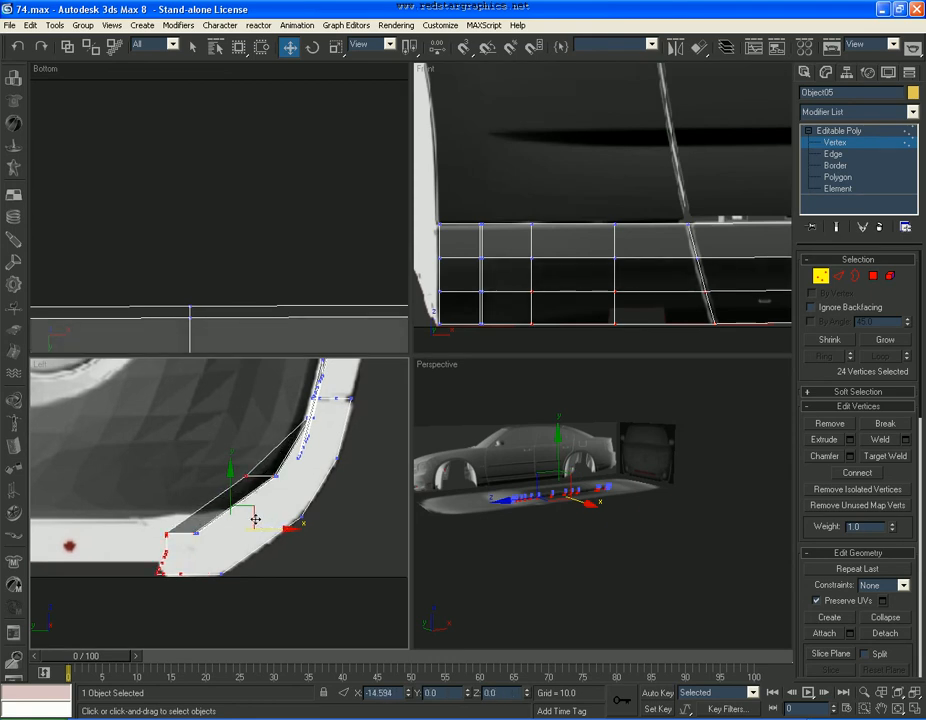
Apply TurboSmooth with 2 iterations and Isoline Display to the sill and inspect the smoothed shape in perspective.
{"action": "left_click", "coordinate": [900, 130]}
{"action": "left_click", "coordinate": [857, 112]}
{"action": "key", "text": "t"}
{"action": "key", "text": "t"}
{"action": "key", "text": "t"}
{"action": "key", "text": "Return"}
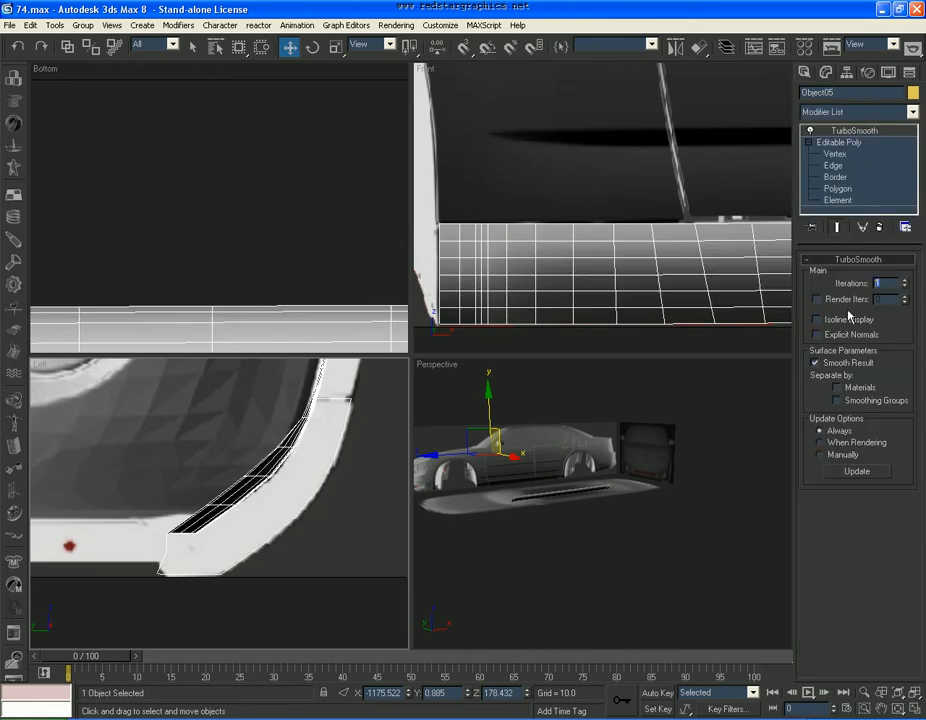
{"action": "type", "text": "2"}
{"action": "left_click", "coordinate": [817, 319]}
{"action": "scroll", "coordinate": [657, 500], "scroll_direction": "up", "scroll_amount": 10}
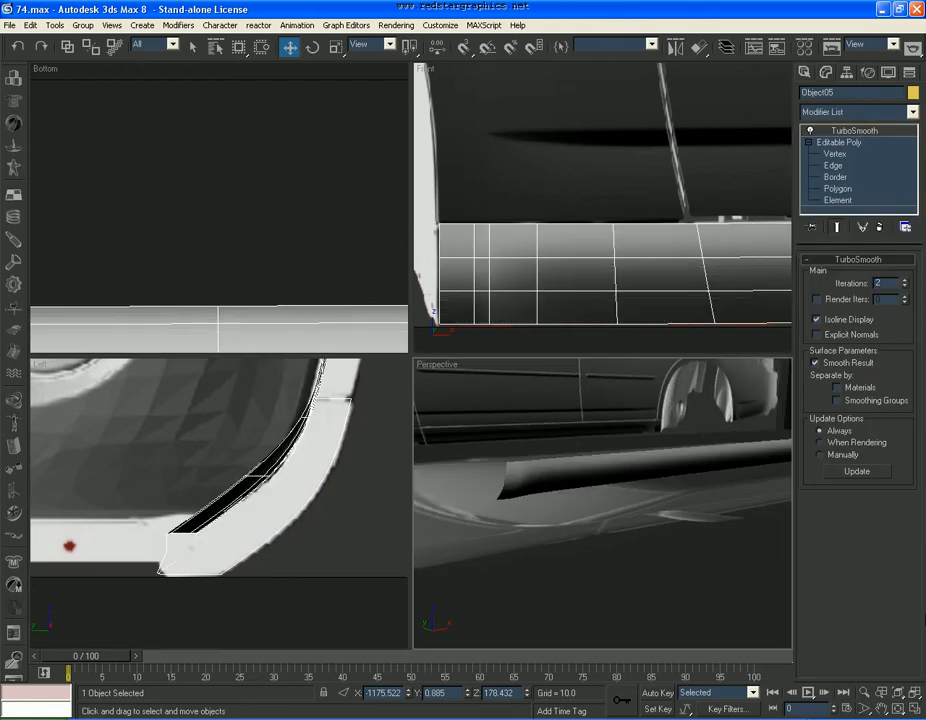
{"action": "key", "text": "alt+w"}
{"action": "middle_click_drag", "start_coordinate": [430, 305], "coordinate": [482, 358], "text": "alt"}
{"action": "left_click", "coordinate": [912, 708]}
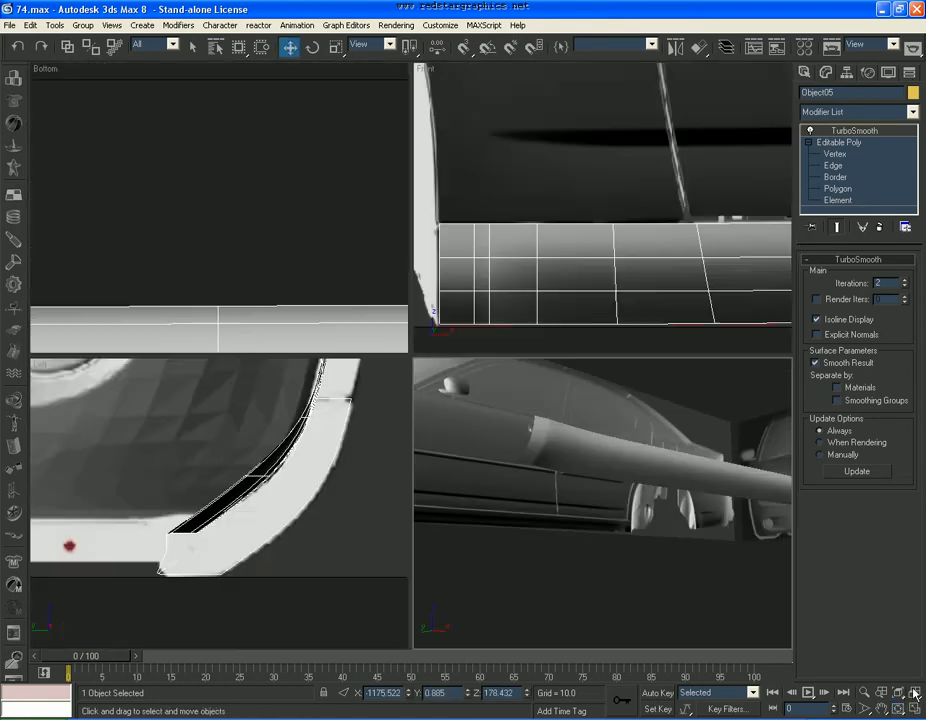
Undo the TurboSmooth modifier and the inward move of the sill's lower vertices.
{"action": "left_click", "coordinate": [833, 165]}
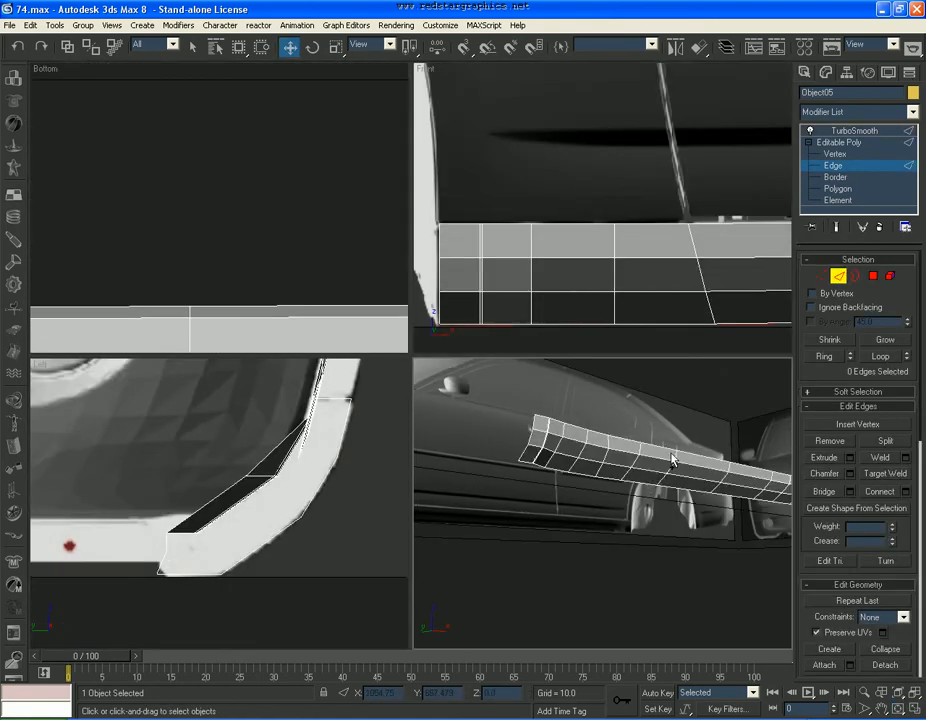
{"action": "key", "text": "ctrl+z"}
{"action": "key", "text": "ctrl+z"}
{"action": "key", "text": "ctrl+z"}
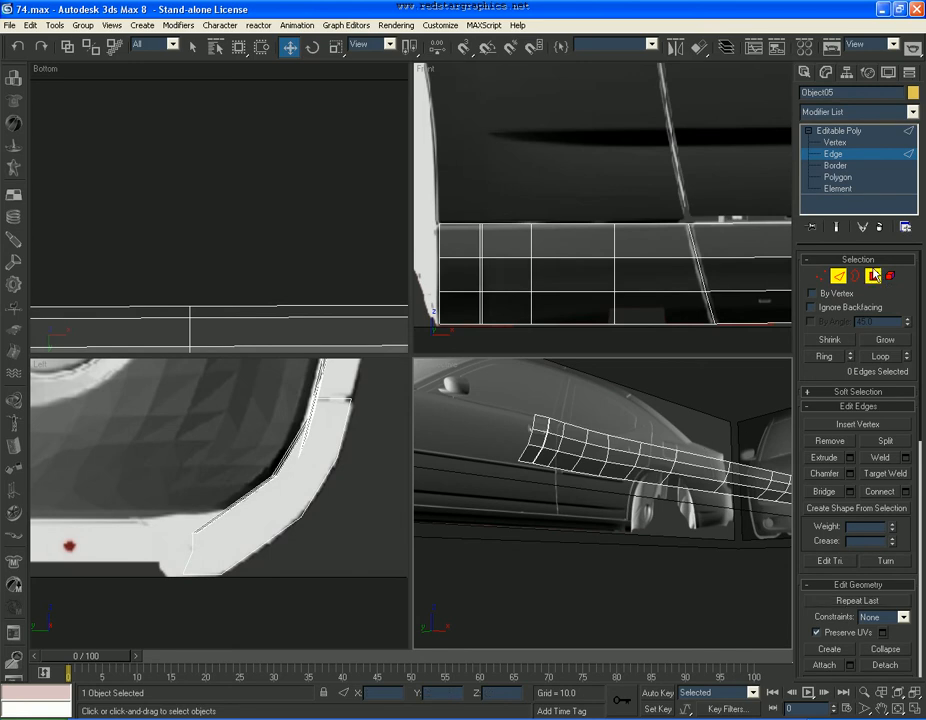
Select the sill's two lower polygon rows between the narrow front column and the closely spaced rear columns.
{"action": "left_click", "coordinate": [873, 276]}
{"action": "left_click_drag", "start_coordinate": [755, 338], "coordinate": [681, 272], "text": "ctrl"}
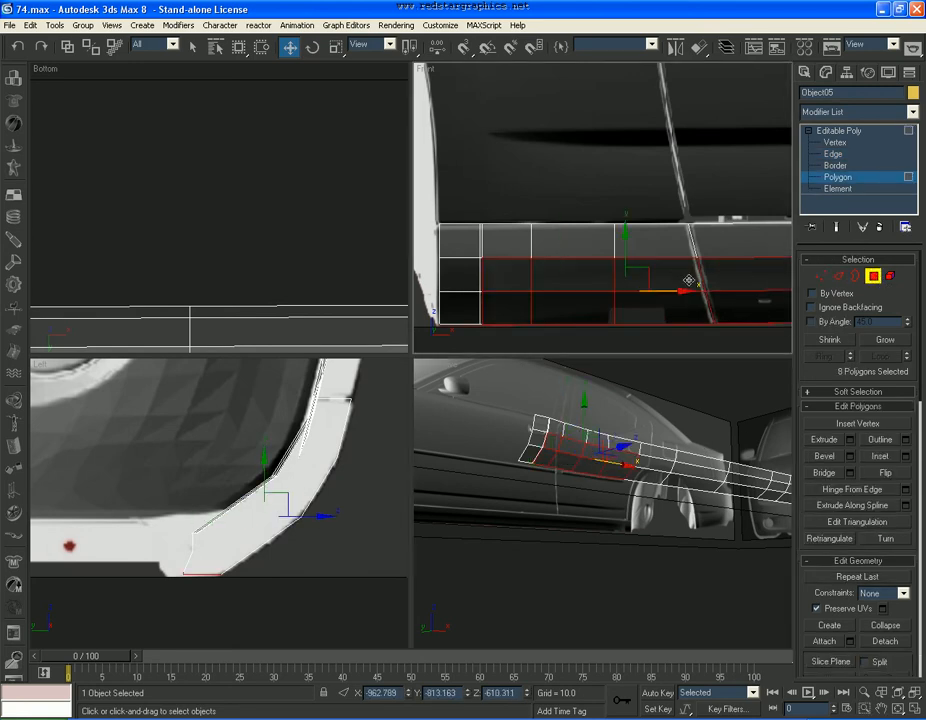
{"action": "scroll", "coordinate": [720, 298], "scroll_direction": "down", "scroll_amount": 5}
{"action": "middle_click_drag", "start_coordinate": [738, 304], "coordinate": [597, 300]}
{"action": "left_click_drag", "start_coordinate": [612, 249], "coordinate": [586, 233], "text": "ctrl"}
{"action": "left_click_drag", "start_coordinate": [740, 281], "coordinate": [685, 228], "text": "ctrl"}
{"action": "middle_click_drag", "start_coordinate": [785, 248], "coordinate": [530, 252]}
{"action": "left_click_drag", "start_coordinate": [675, 260], "coordinate": [596, 233], "text": "ctrl"}
{"action": "middle_click_drag", "start_coordinate": [663, 236], "coordinate": [547, 249]}
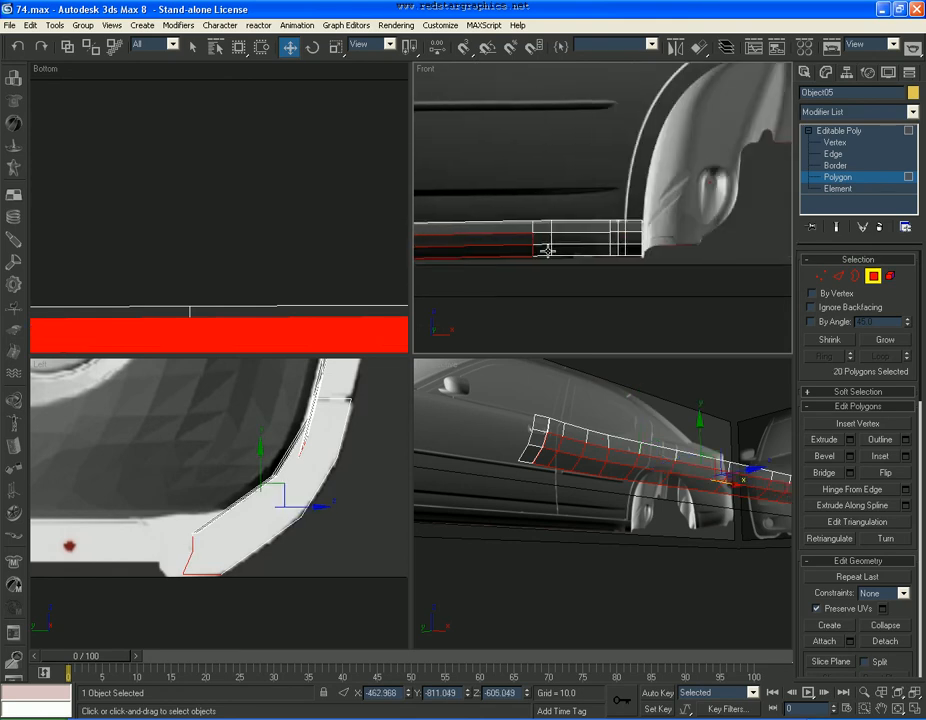
{"action": "left_click_drag", "start_coordinate": [565, 266], "coordinate": [515, 242], "text": "ctrl"}
{"action": "scroll", "coordinate": [601, 269], "scroll_direction": "up", "scroll_amount": 3}
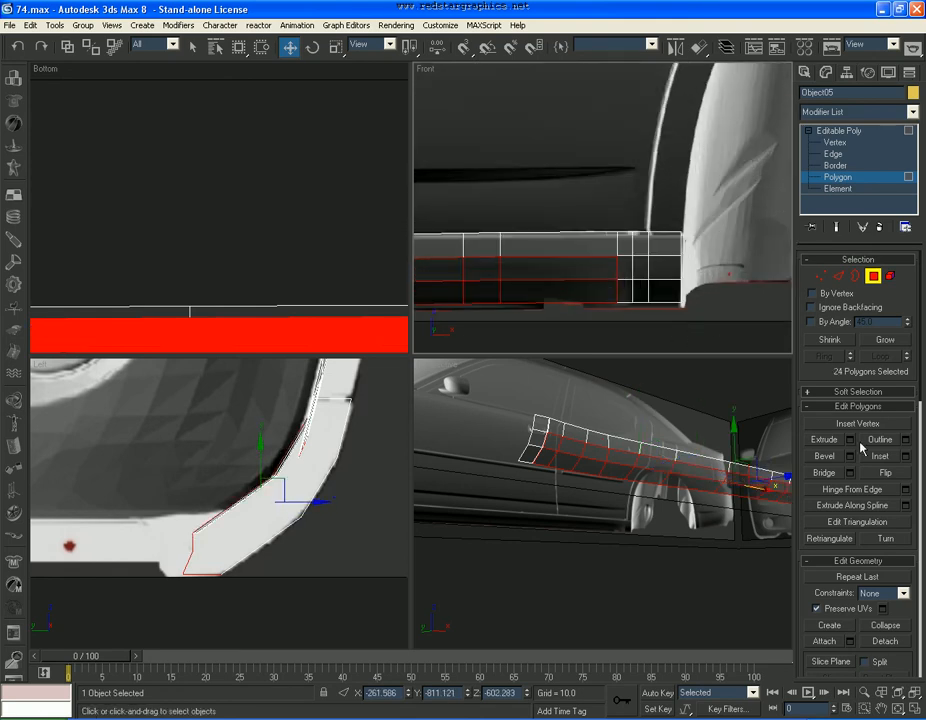
Extrude the selected lower sill polygons with height 0, move them inward in the side profile, and leave polygon editing.
{"action": "left_click", "coordinate": [850, 440]}
{"action": "left_click", "coordinate": [457, 370]}
{"action": "double_click", "coordinate": [507, 358]}
{"action": "type", "text": "0"}
{"action": "key", "text": "Return"}
{"action": "left_click", "coordinate": [472, 407]}
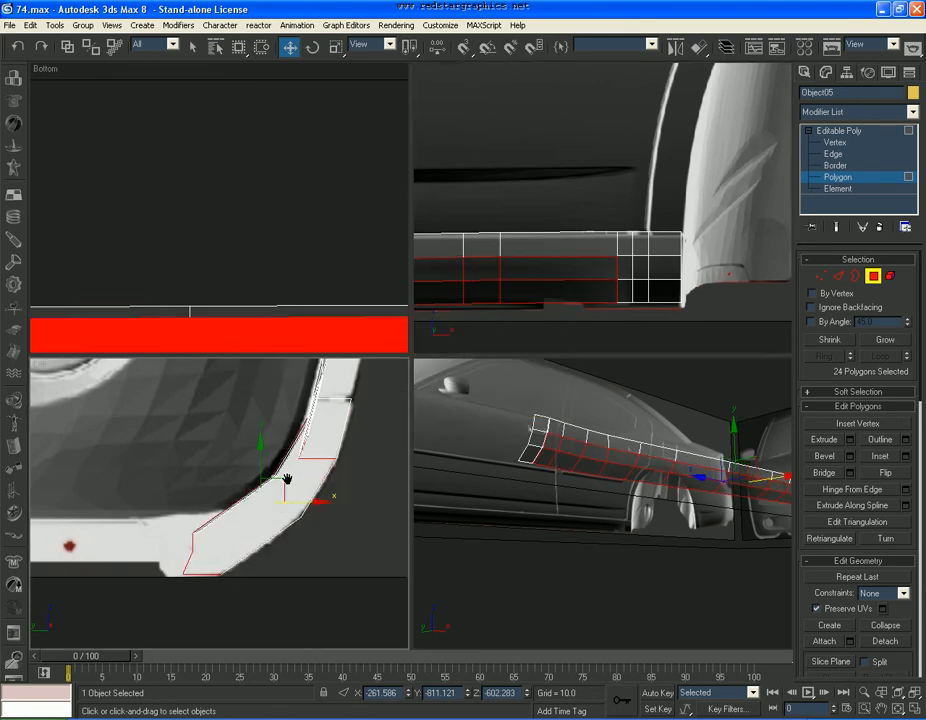
{"action": "left_click_drag", "start_coordinate": [303, 501], "coordinate": [273, 495]}
{"action": "left_click", "coordinate": [874, 279]}
{"action": "left_click", "coordinate": [854, 114]}
{"action": "left_click", "coordinate": [854, 119]}
{"action": "key", "text": "alt+x"}
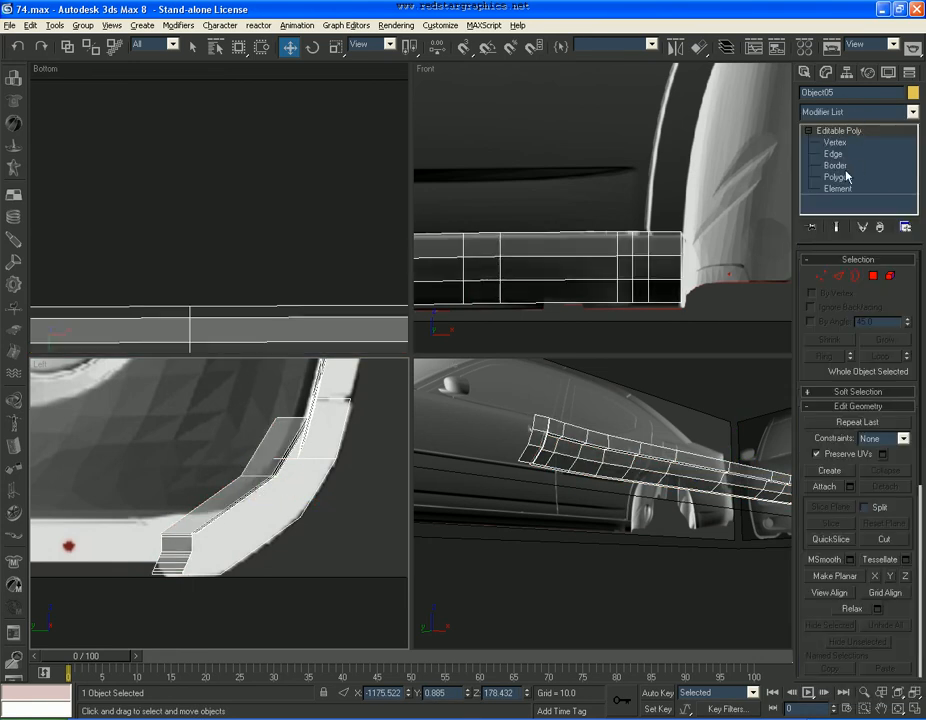
Undo the zero-height extrusion and inward move of the sill's lower polygons, and leave polygon editing.
{"action": "key", "text": "ctrl+z"}
{"action": "left_click", "coordinate": [874, 277]}
{"action": "left_click", "coordinate": [874, 277]}
Apply TurboSmooth with 2 iterations and Isoline Display to the sill, shown opaque without edged faces, and save the scene.
{"action": "left_click", "coordinate": [866, 116]}
{"action": "key", "text": "t"}
{"action": "key", "text": "t"}
{"action": "key", "text": "t"}
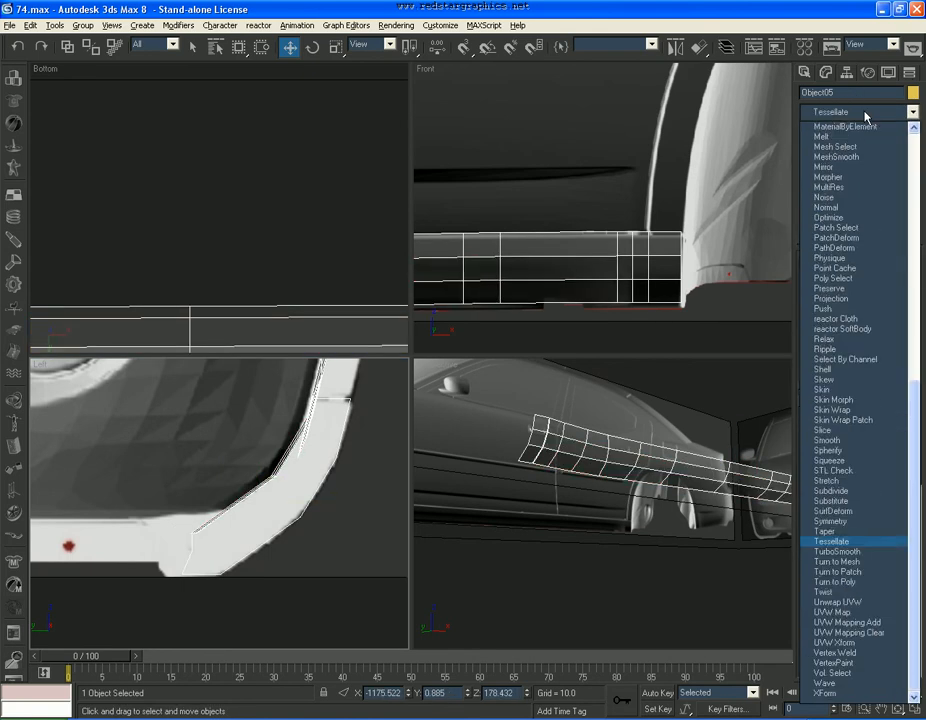
{"action": "key", "text": "Return"}
{"action": "type", "text": "2"}
{"action": "key", "text": "Return"}
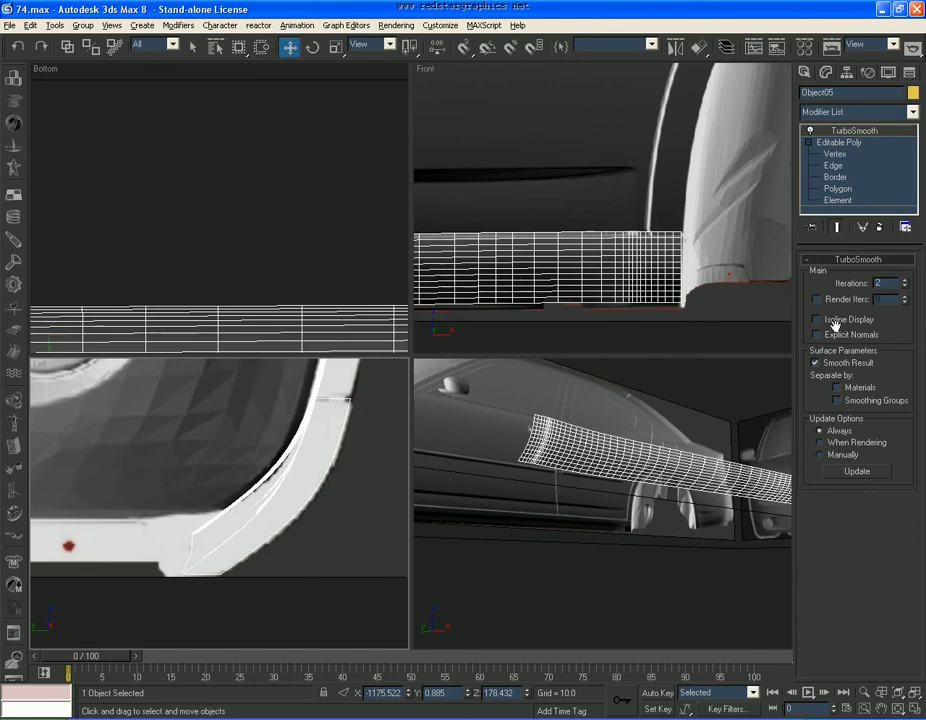
{"action": "left_click", "coordinate": [840, 321]}
{"action": "middle_click_drag", "start_coordinate": [706, 448], "coordinate": [678, 455], "text": "alt"}
{"action": "key", "text": "F4"}
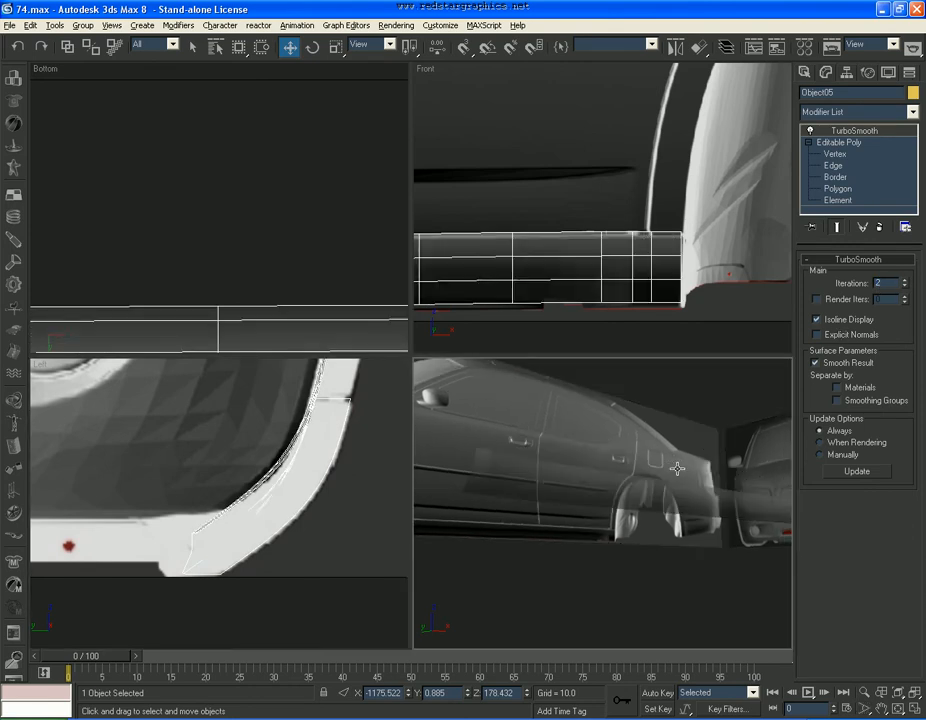
{"action": "key", "text": "alt+x"}
{"action": "key", "text": "ctrl+s"}
Switch to Firefox to examine the 2006 Dodge Charger reference photos for the sill's shape, and return to 3ds Max.
{"action": "key", "text": "alt+Tab"}
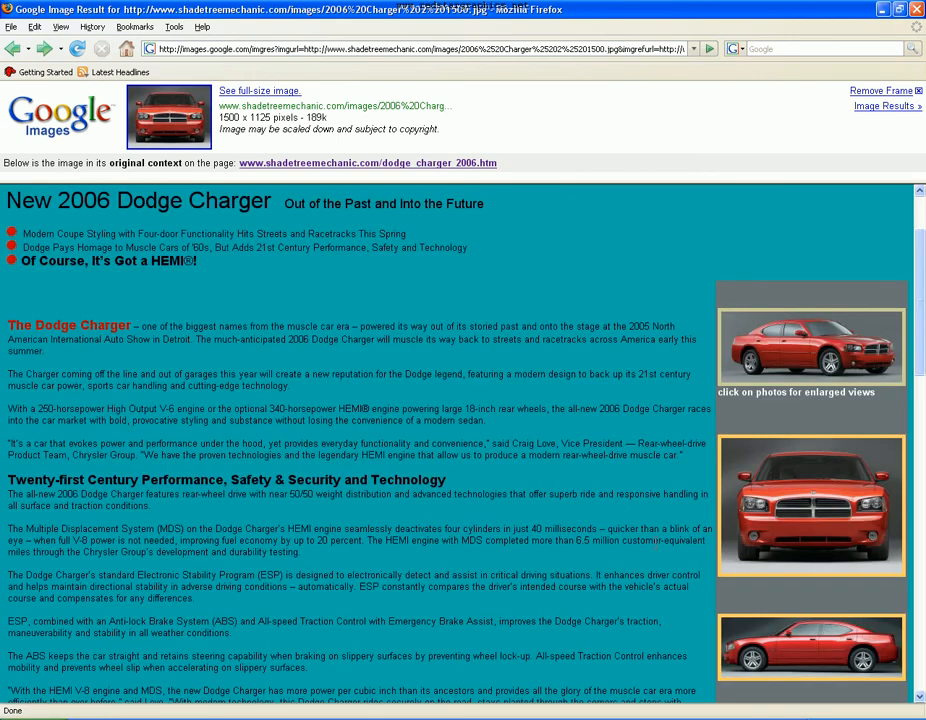
{"action": "scroll", "coordinate": [775, 507], "scroll_direction": "down", "scroll_amount": 2}
{"action": "left_click", "coordinate": [810, 508]}
{"action": "left_click", "coordinate": [462, 426]}
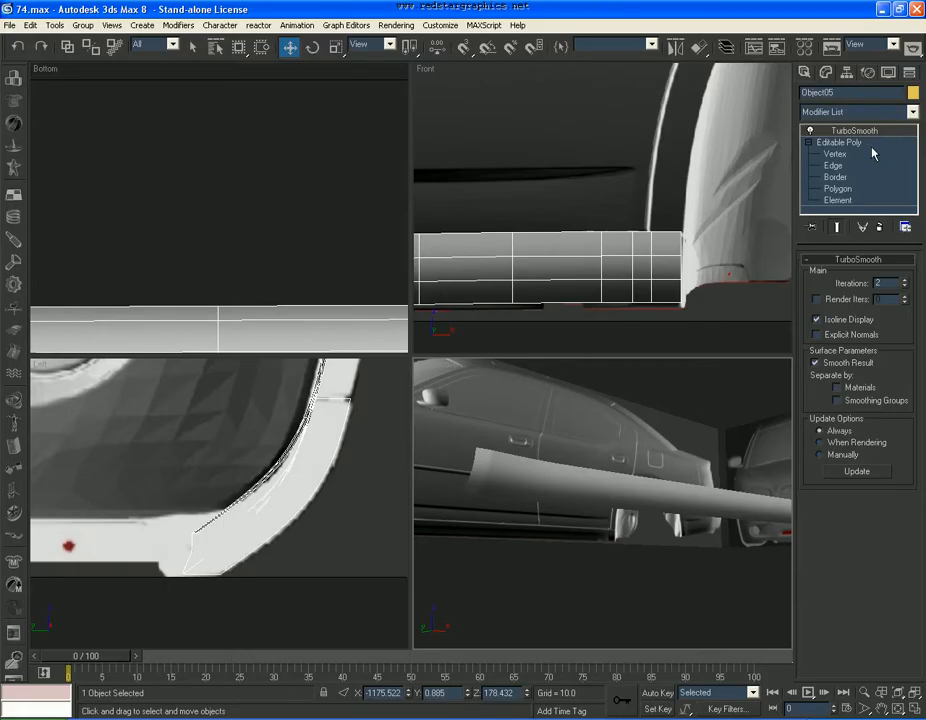
Select the edge loops that frame the sill's recess: the upper inner lengthwise loop and the vertical loops near both ends.
{"action": "left_click", "coordinate": [872, 153]}
{"action": "scroll", "coordinate": [678, 268], "scroll_direction": "up", "scroll_amount": 3}
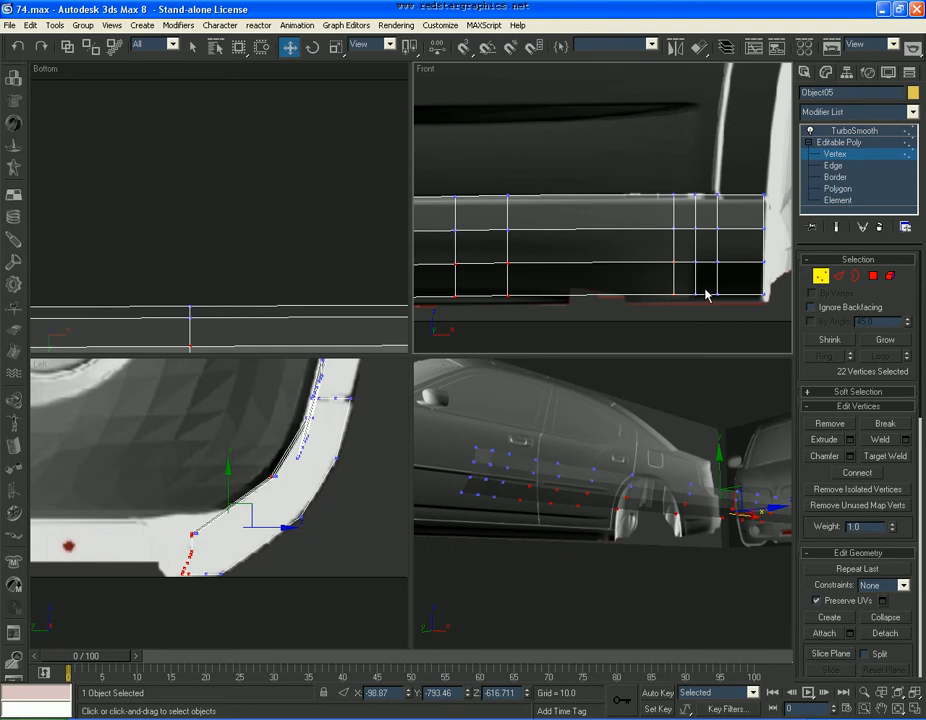
{"action": "left_click", "coordinate": [697, 300]}
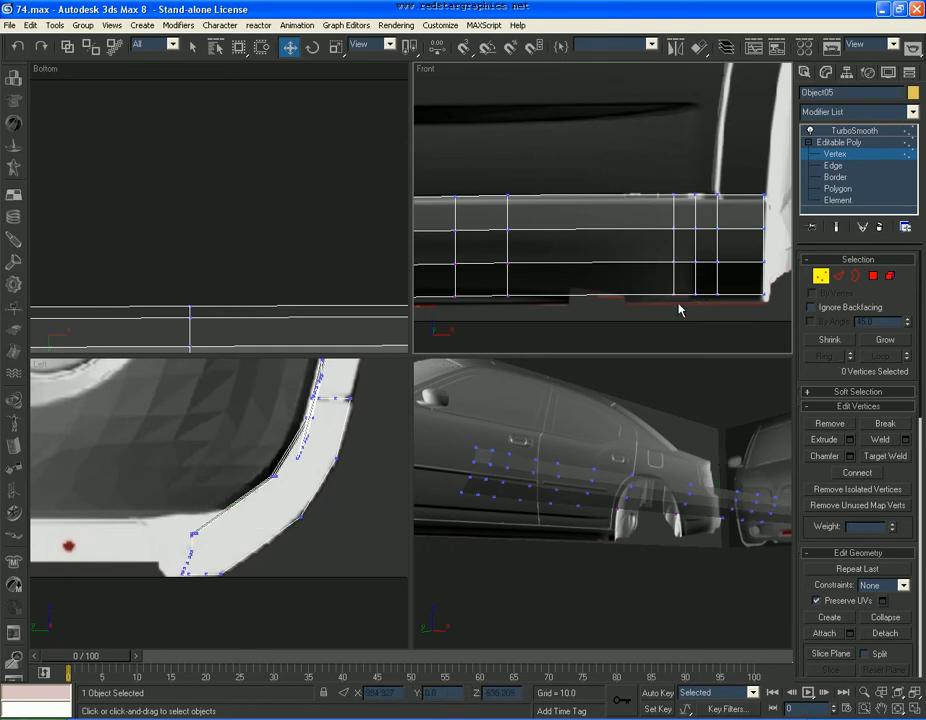
{"action": "middle_click_drag", "start_coordinate": [625, 296], "coordinate": [630, 298]}
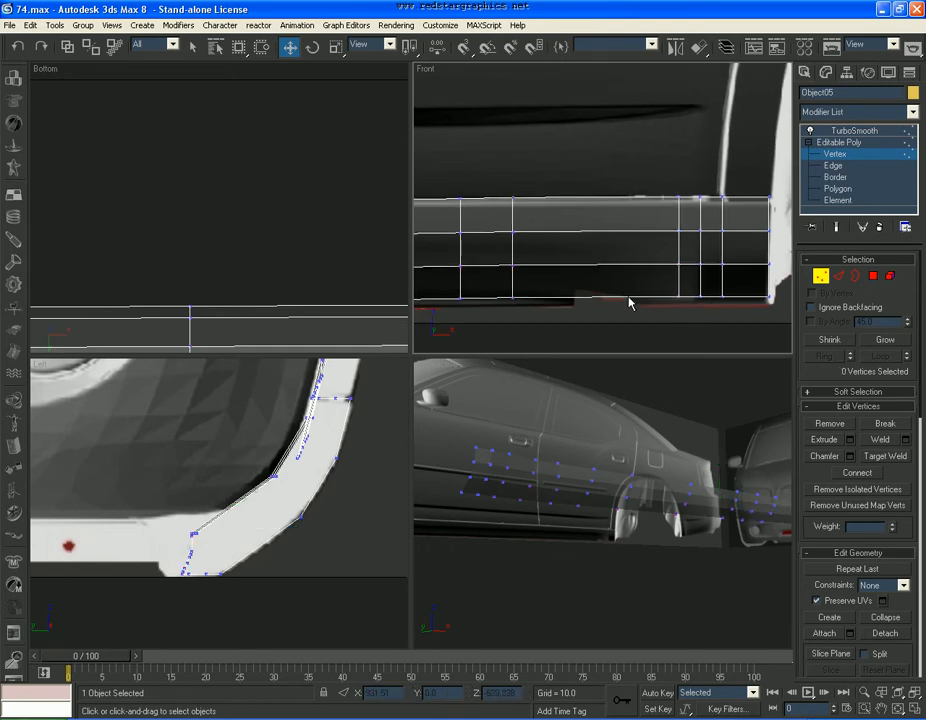
{"action": "left_click", "coordinate": [905, 710]}
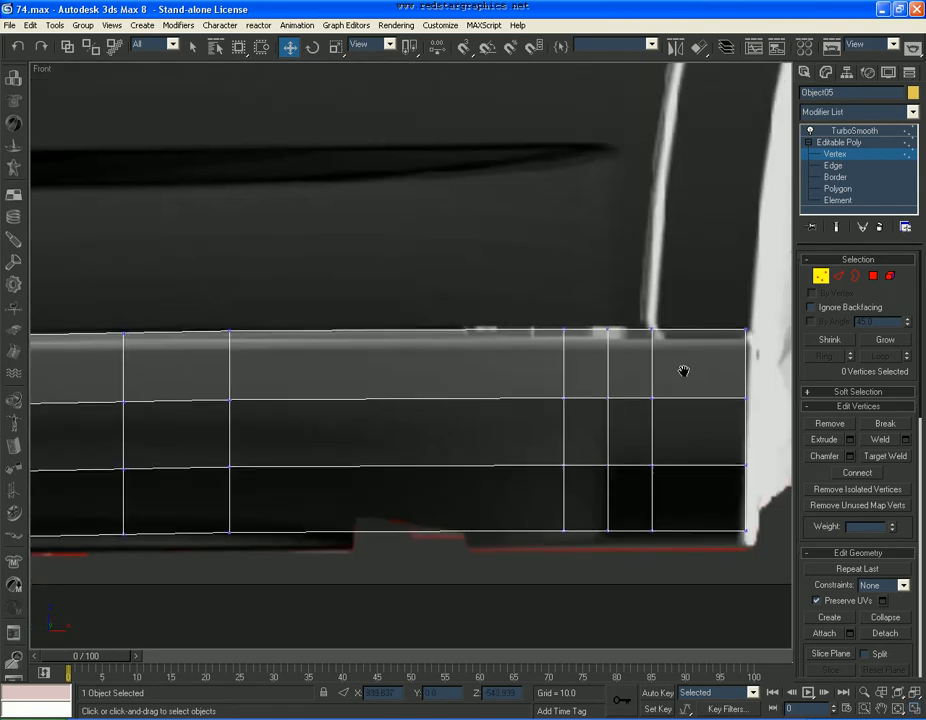
{"action": "scroll", "coordinate": [511, 416], "scroll_direction": "down", "scroll_amount": 2}
{"action": "scroll", "coordinate": [469, 424], "scroll_direction": "down", "scroll_amount": 2}
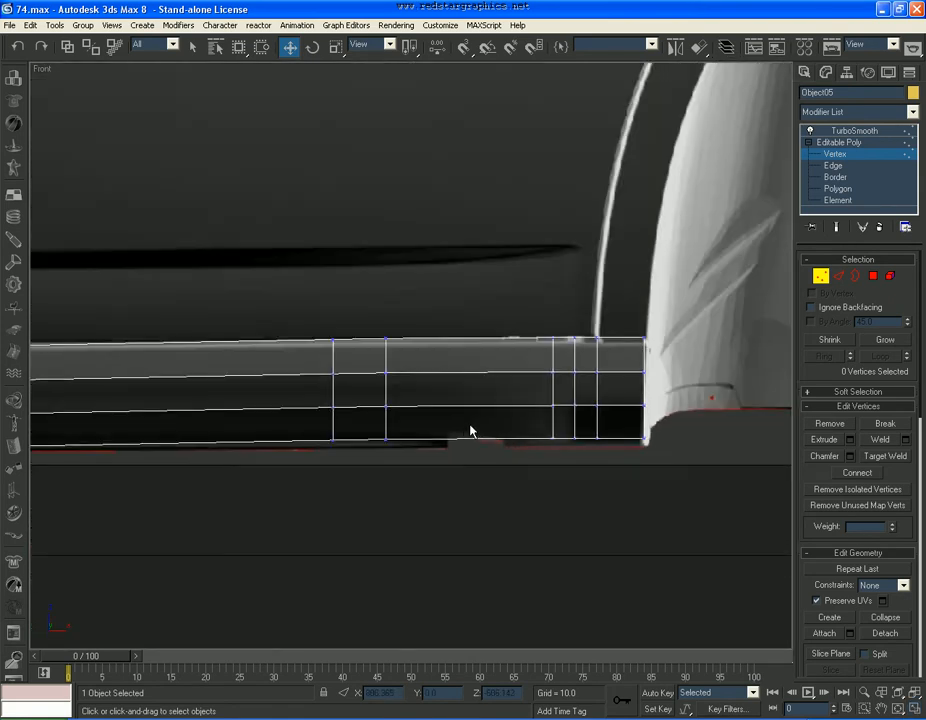
{"action": "left_click_drag", "start_coordinate": [561, 400], "coordinate": [328, 417]}
{"action": "scroll", "coordinate": [547, 448], "scroll_direction": "up", "scroll_amount": 2}
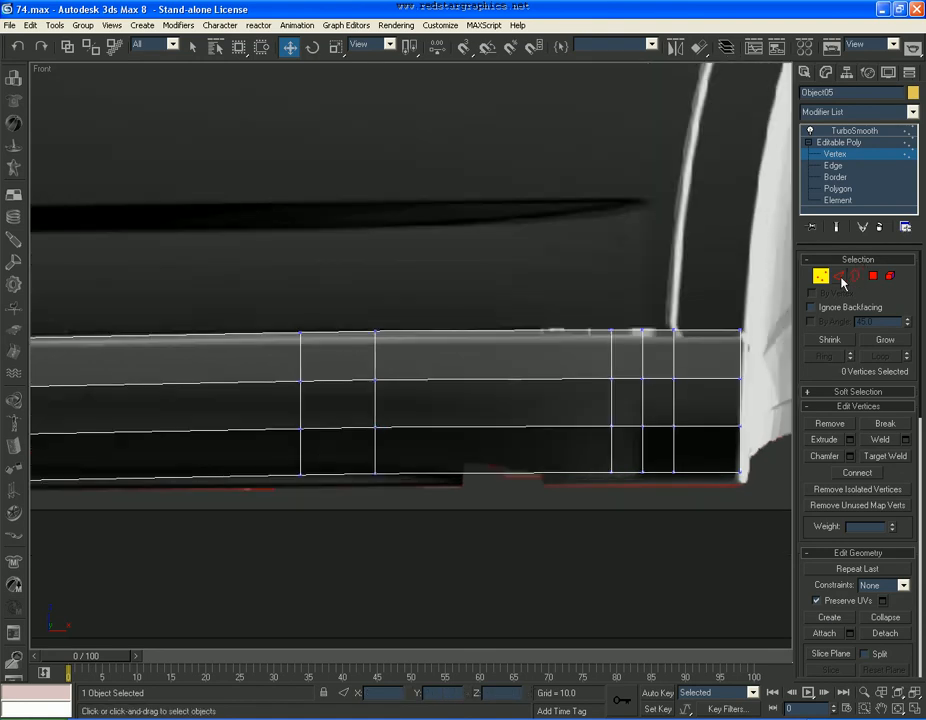
{"action": "left_click", "coordinate": [838, 275]}
{"action": "left_click", "coordinate": [880, 356]}
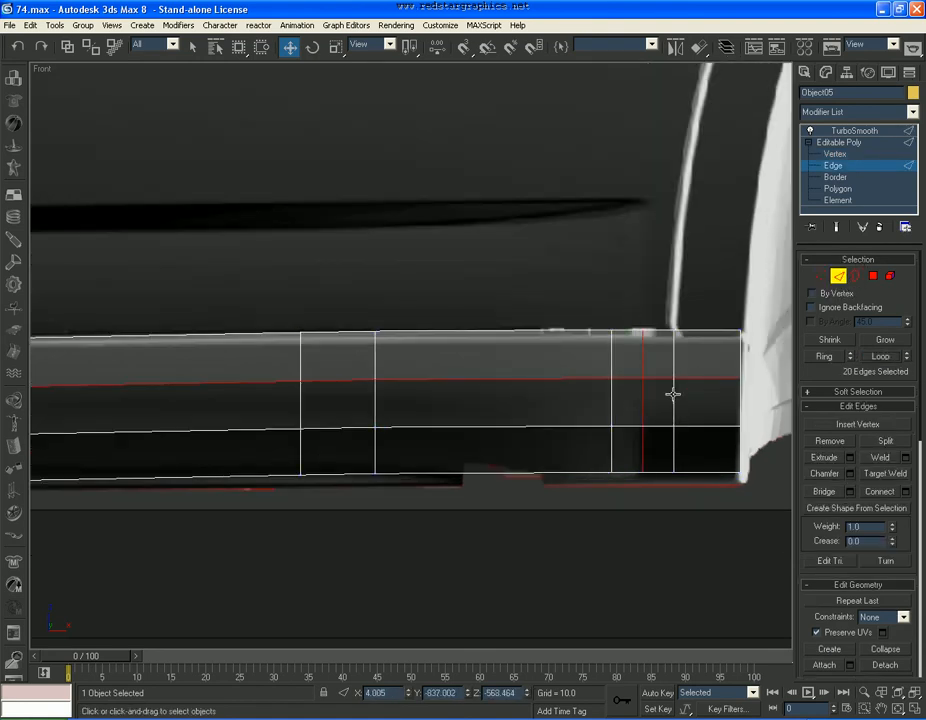
Deselect the loop edges extending past the recess corners at the sill's front and rear ends, keeping the recess outline selected.
{"action": "scroll", "coordinate": [571, 368], "scroll_direction": "down", "scroll_amount": 3}
{"action": "middle_click_drag", "start_coordinate": [424, 348], "coordinate": [518, 348]}
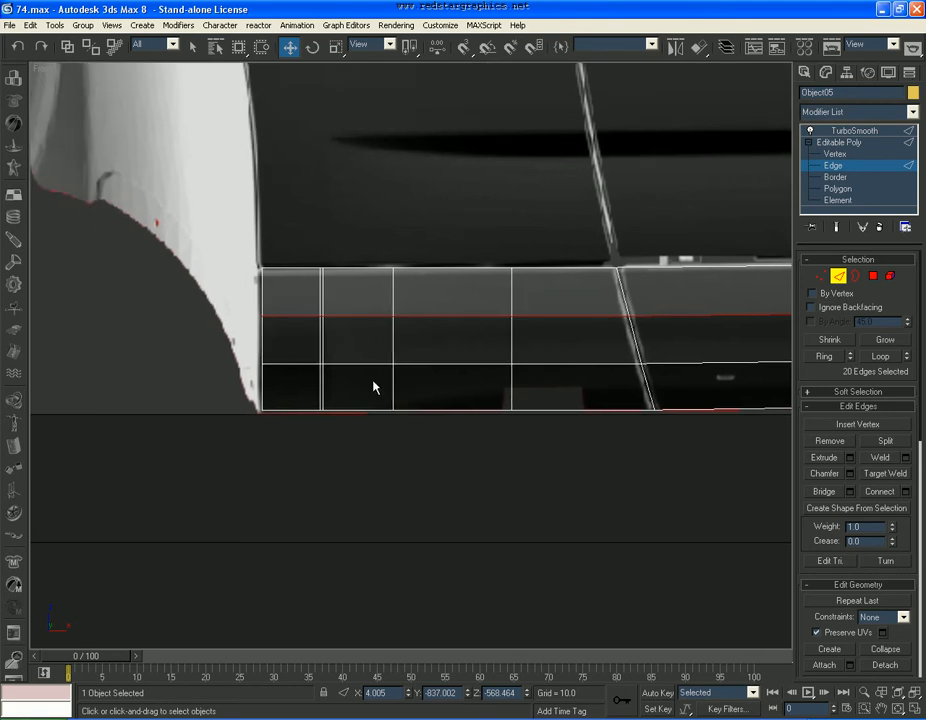
{"action": "scroll", "coordinate": [317, 369], "scroll_direction": "up", "scroll_amount": 1}
{"action": "left_click_drag", "start_coordinate": [240, 314], "coordinate": [241, 315], "text": "alt"}
{"action": "left_click_drag", "start_coordinate": [203, 222], "coordinate": [281, 299], "text": "alt"}
{"action": "scroll", "coordinate": [263, 275], "scroll_direction": "down", "scroll_amount": 7}
{"action": "middle_click_drag", "start_coordinate": [592, 329], "coordinate": [455, 327]}
{"action": "scroll", "coordinate": [470, 322], "scroll_direction": "up", "scroll_amount": 2}
{"action": "left_click_drag", "start_coordinate": [477, 279], "coordinate": [755, 337], "text": "alt"}
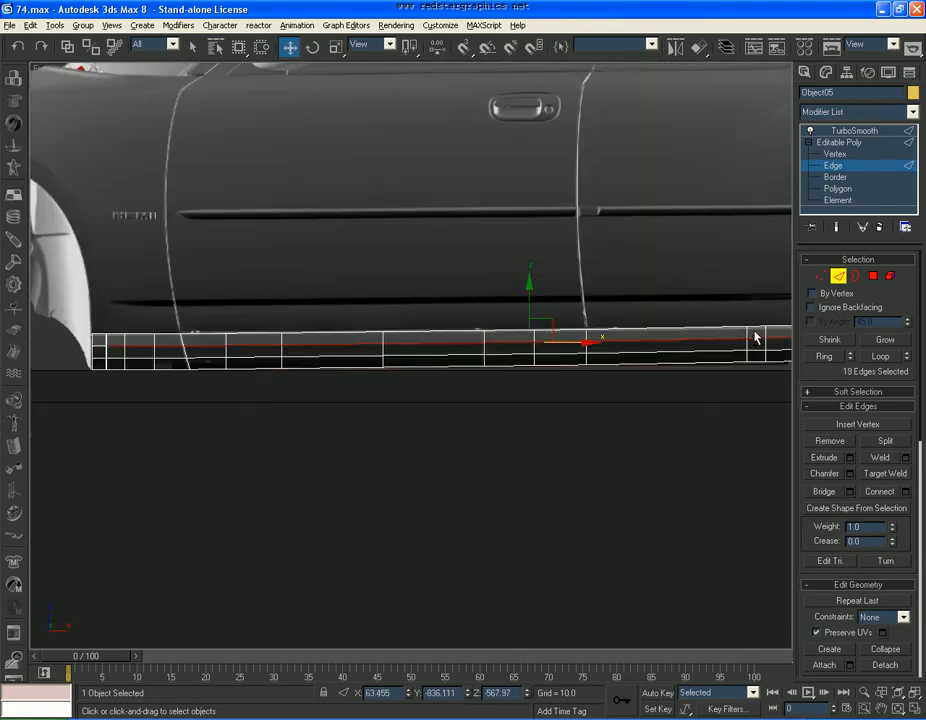
{"action": "middle_click_drag", "start_coordinate": [755, 337], "coordinate": [401, 335]}
{"action": "scroll", "coordinate": [449, 329], "scroll_direction": "up", "scroll_amount": 3}
{"action": "left_click_drag", "start_coordinate": [696, 285], "coordinate": [613, 320], "text": "alt"}
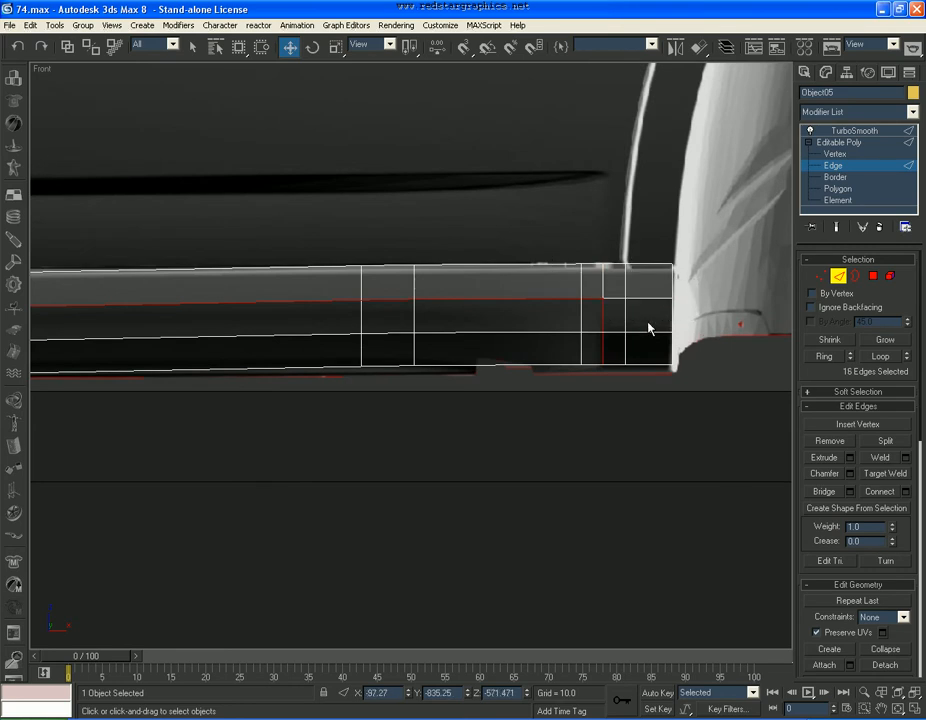
Chamfer the selected recess outline edges by 1.0.
{"action": "scroll", "coordinate": [550, 325], "scroll_direction": "up", "scroll_amount": 3}
{"action": "left_click", "coordinate": [849, 473]}
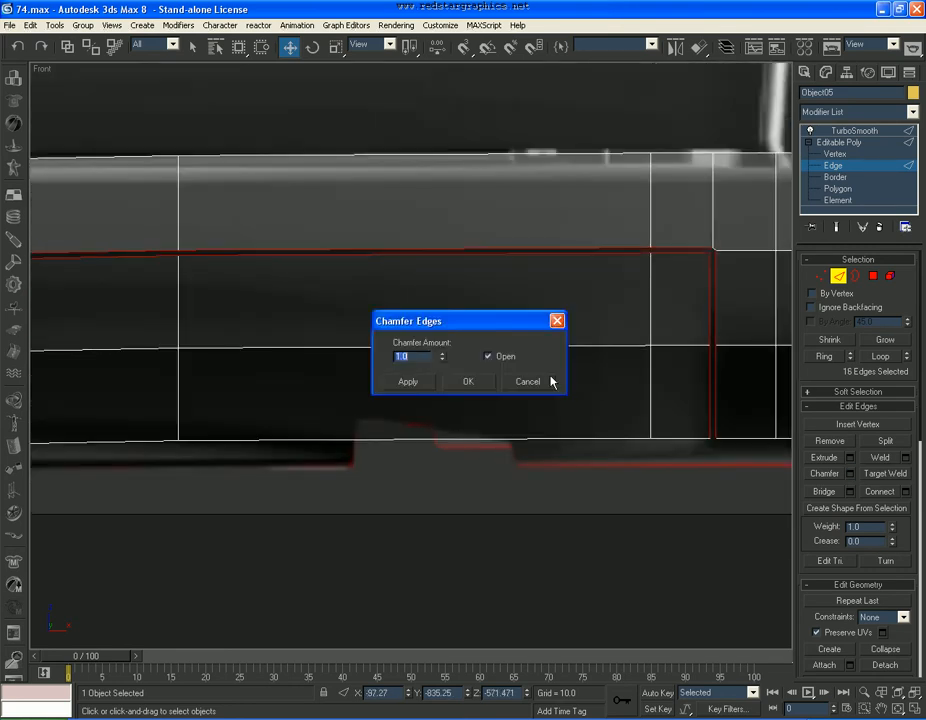
{"action": "left_click", "coordinate": [468, 381]}
Weld the two outer chamfered vertices at the recess's rear upper corner and inspect the smoothed sill in perspective.
{"action": "left_click", "coordinate": [835, 154]}
{"action": "scroll", "coordinate": [705, 271], "scroll_direction": "up", "scroll_amount": 5}
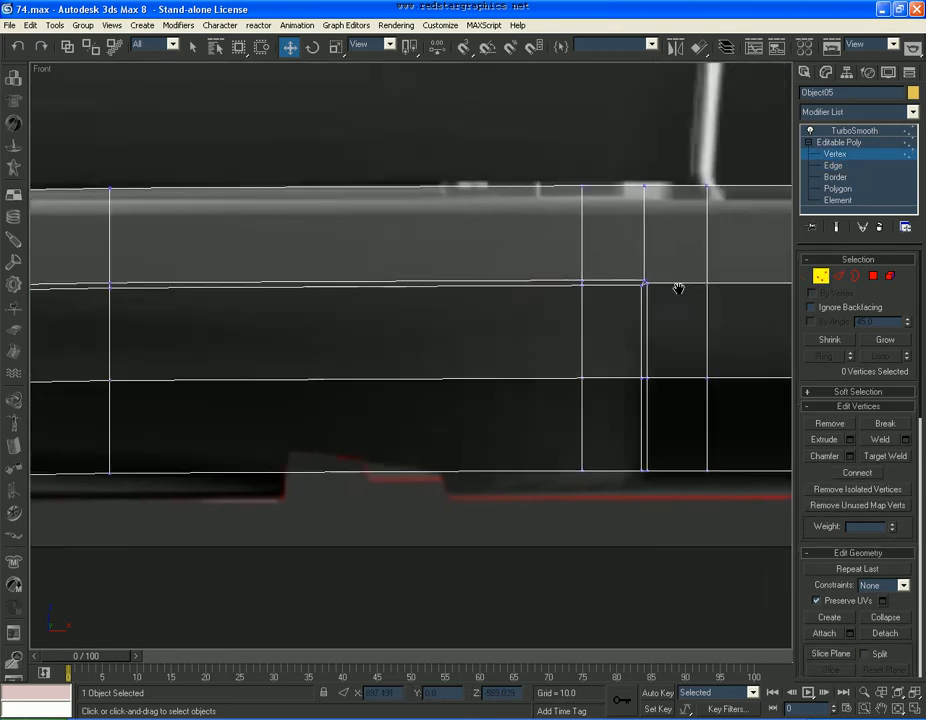
{"action": "left_click_drag", "start_coordinate": [618, 302], "coordinate": [617, 301]}
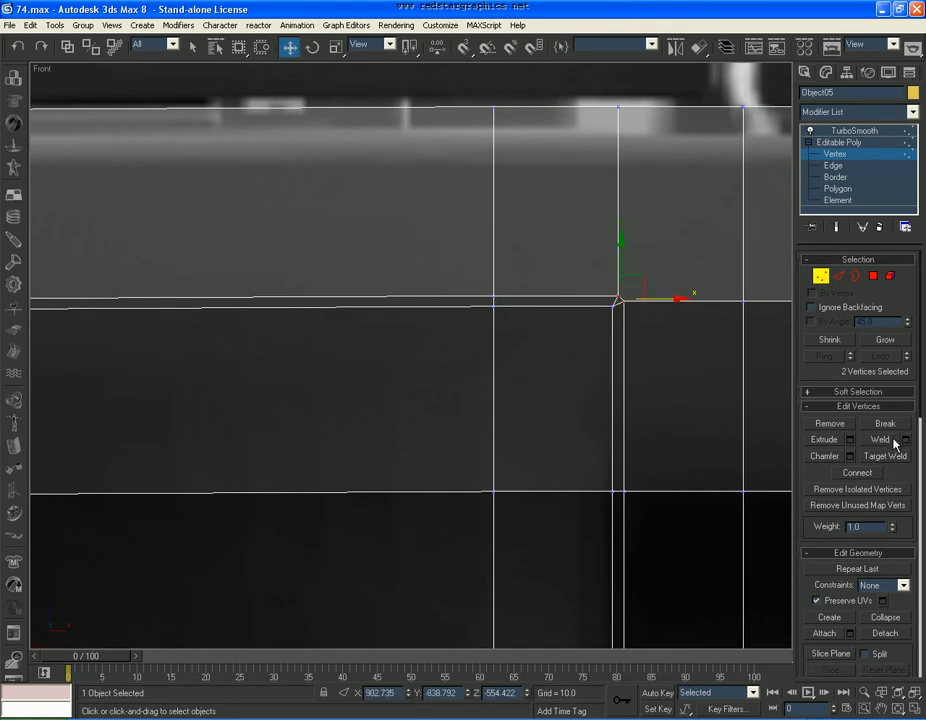
{"action": "left_click", "coordinate": [895, 441]}
{"action": "key", "text": "alt+w"}
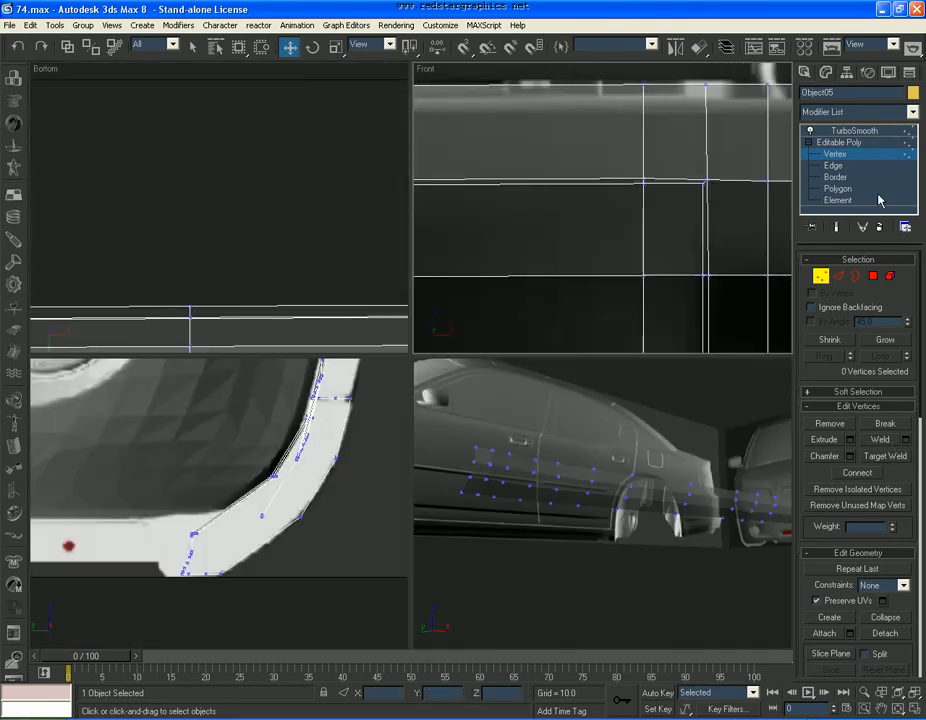
{"action": "left_click", "coordinate": [860, 142]}
{"action": "left_click", "coordinate": [855, 130]}
{"action": "middle_click_drag", "start_coordinate": [548, 474], "coordinate": [668, 492], "text": "alt"}
{"action": "scroll", "coordinate": [555, 497], "scroll_direction": "up", "scroll_amount": 3}
{"action": "scroll", "coordinate": [488, 496], "scroll_direction": "down", "scroll_amount": 6}
{"action": "scroll", "coordinate": [589, 502], "scroll_direction": "up", "scroll_amount": 5}
Weld the two closely spaced vertices on the sill's upper border above the recess's front corner.
{"action": "left_click", "coordinate": [859, 156]}
{"action": "scroll", "coordinate": [608, 196], "scroll_direction": "down", "scroll_amount": 8}
{"action": "middle_click_drag", "start_coordinate": [482, 180], "coordinate": [622, 105]}
{"action": "scroll", "coordinate": [693, 175], "scroll_direction": "up", "scroll_amount": 4}
{"action": "scroll", "coordinate": [608, 258], "scroll_direction": "up", "scroll_amount": 6}
{"action": "scroll", "coordinate": [635, 167], "scroll_direction": "up", "scroll_amount": 3}
{"action": "left_click_drag", "start_coordinate": [610, 163], "coordinate": [641, 213]}
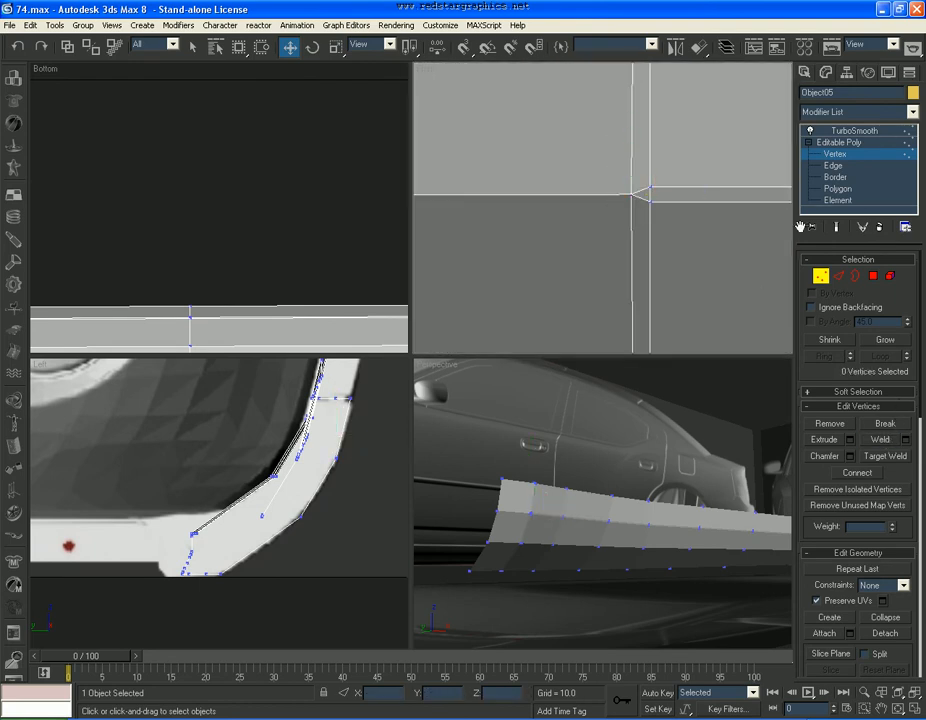
{"action": "left_click", "coordinate": [855, 130]}
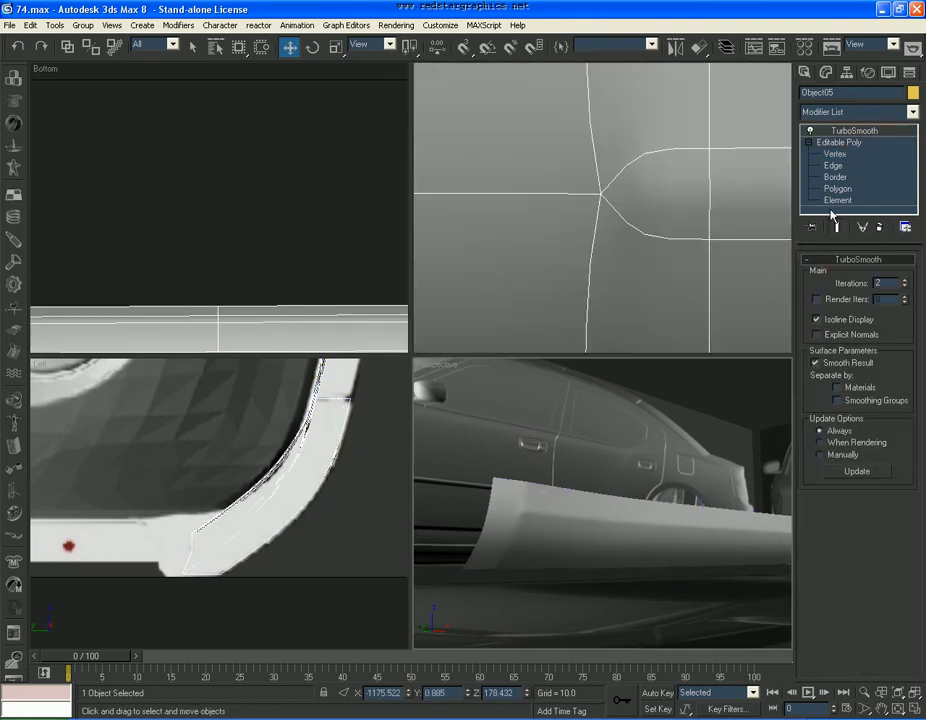
{"action": "left_click", "coordinate": [838, 155]}
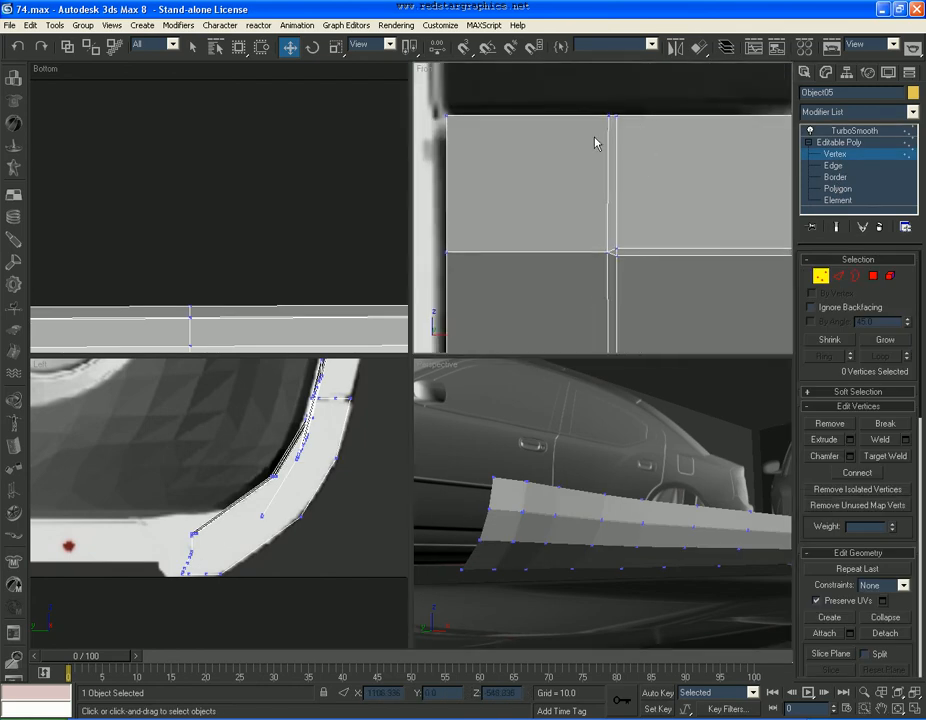
{"action": "left_click_drag", "start_coordinate": [587, 139], "coordinate": [634, 98]}
{"action": "left_click", "coordinate": [883, 441]}
Target-weld the upper inner vertex at the recess's front corner onto the outer corner vertex and check the smoothed result.
{"action": "middle_click_drag", "start_coordinate": [635, 274], "coordinate": [632, 234]}
{"action": "scroll", "coordinate": [634, 236], "scroll_direction": "up", "scroll_amount": 2}
{"action": "left_click", "coordinate": [676, 264]}
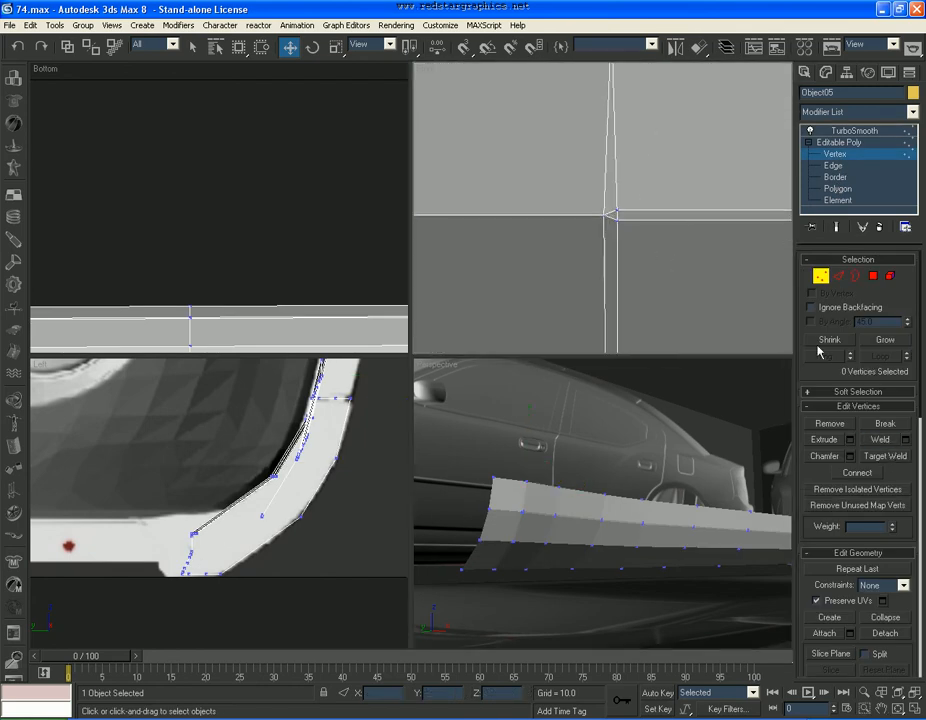
{"action": "left_click", "coordinate": [889, 455]}
{"action": "left_click", "coordinate": [614, 213]}
{"action": "left_click", "coordinate": [604, 213]}
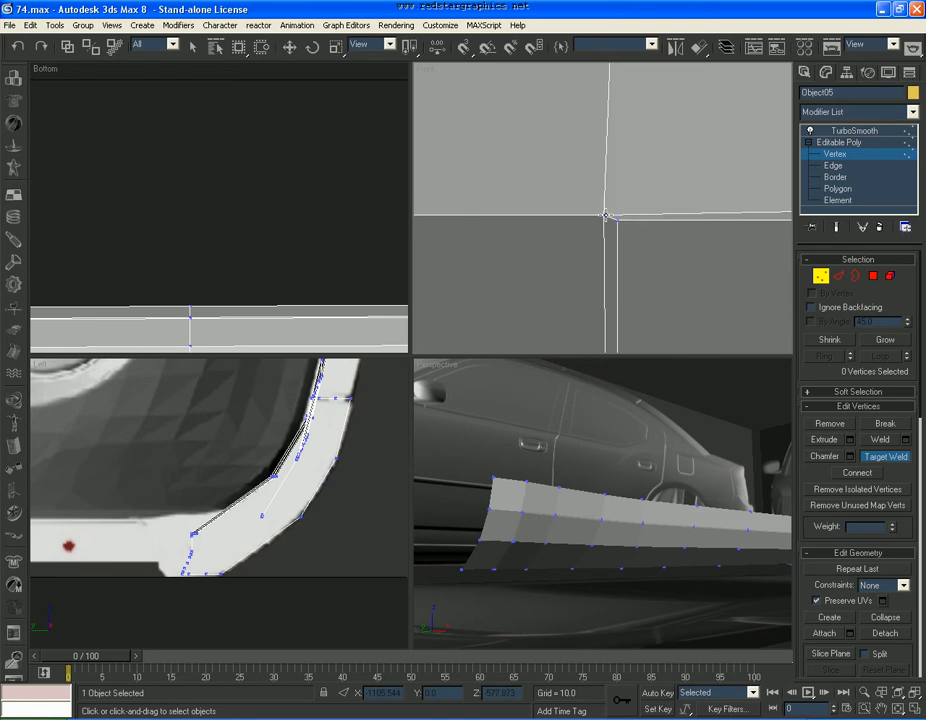
{"action": "key", "text": "w"}
{"action": "left_click", "coordinate": [829, 165]}
{"action": "left_click", "coordinate": [838, 142]}
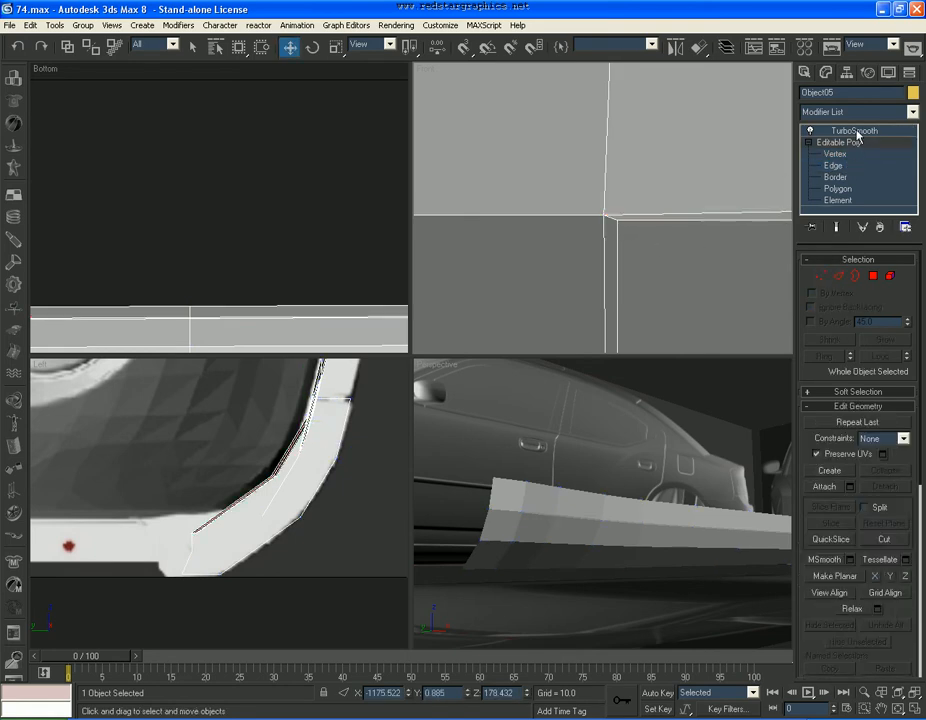
{"action": "left_click", "coordinate": [855, 130]}
{"action": "scroll", "coordinate": [674, 503], "scroll_direction": "down", "scroll_amount": 3}
{"action": "middle_click_drag", "start_coordinate": [674, 503], "coordinate": [650, 510]}
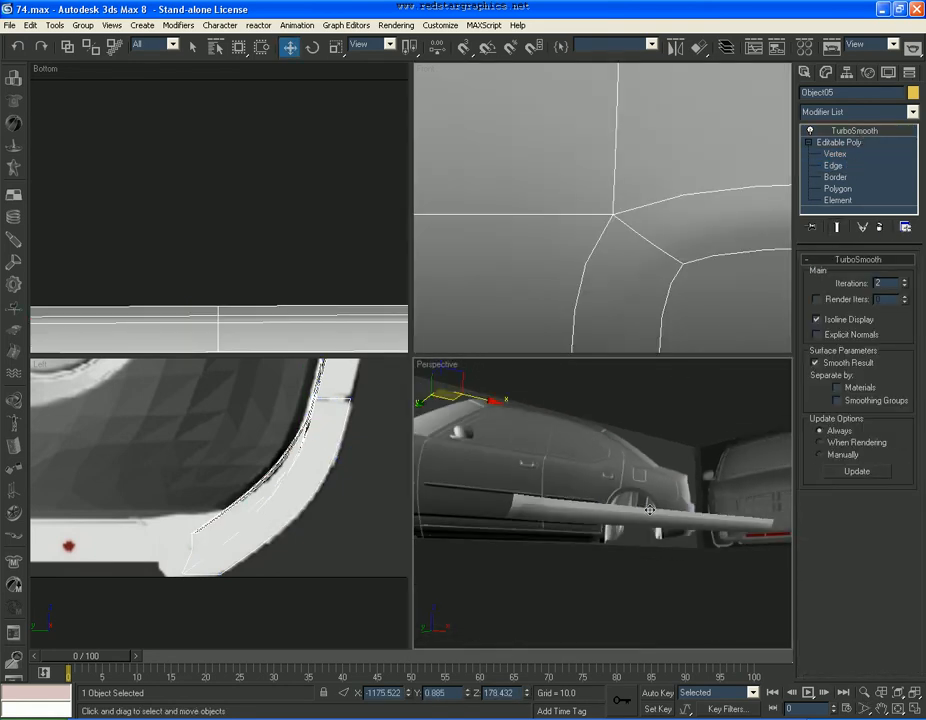
Ring-select the vertical edges across the recess's upper row and adjust the edge selection around its front corner.
{"action": "left_click", "coordinate": [833, 154]}
{"action": "scroll", "coordinate": [635, 227], "scroll_direction": "down", "scroll_amount": 3}
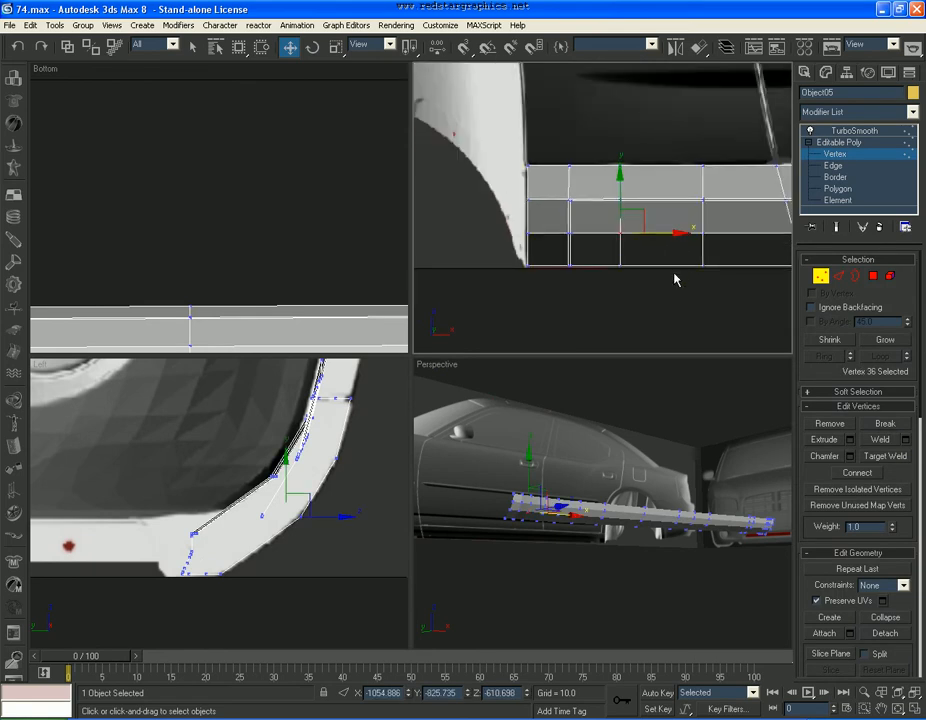
{"action": "key", "text": "2"}
{"action": "left_click", "coordinate": [600, 266]}
{"action": "left_click", "coordinate": [620, 215]}
{"action": "left_click", "coordinate": [824, 356]}
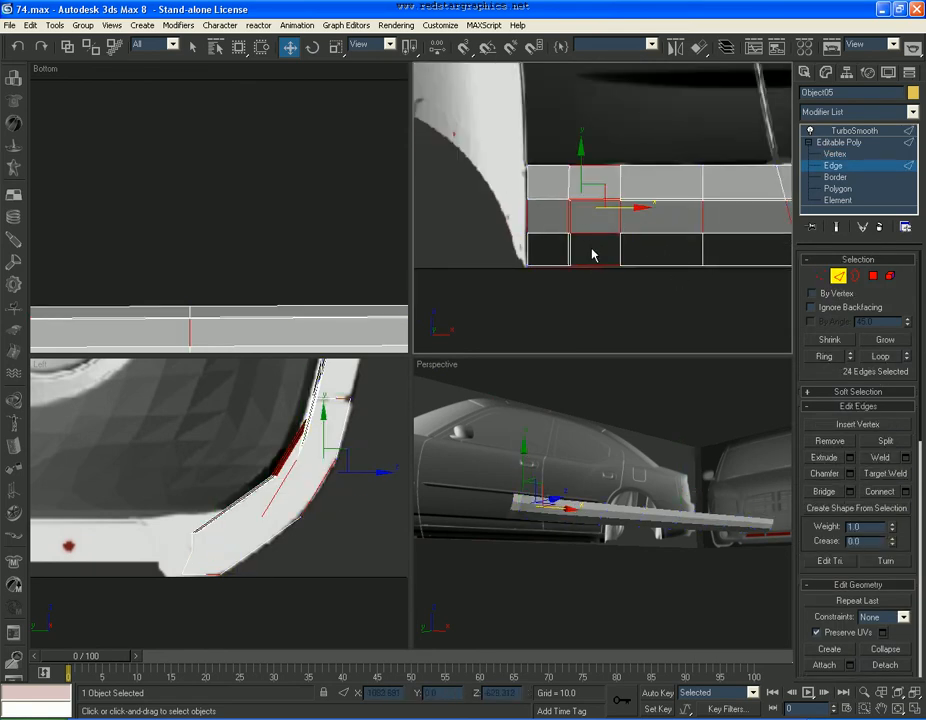
{"action": "left_click", "coordinate": [593, 265]}
{"action": "left_click", "coordinate": [620, 216]}
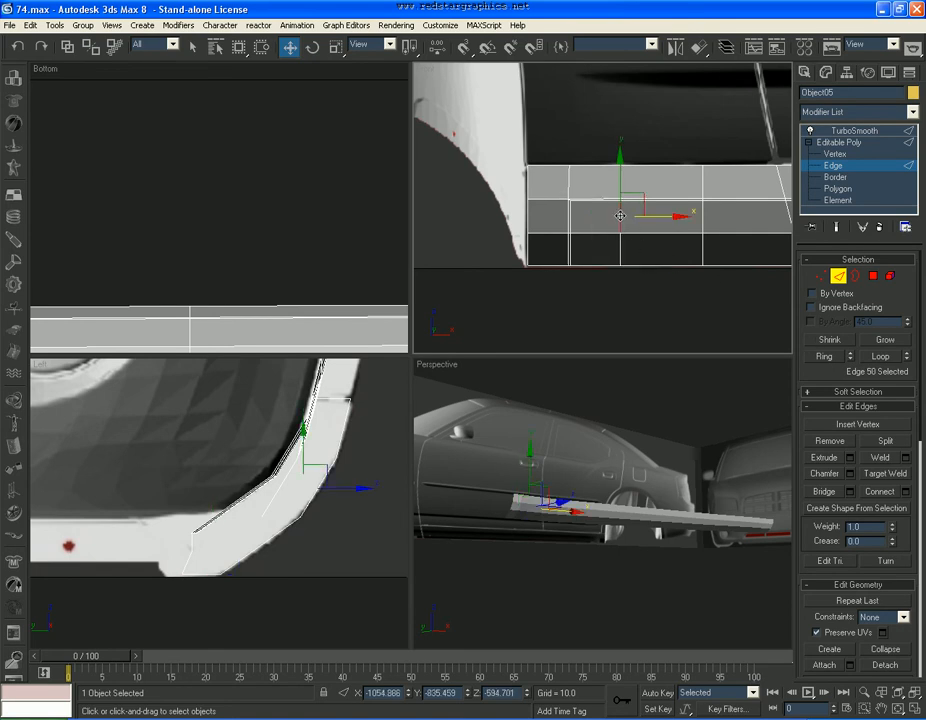
{"action": "left_click", "coordinate": [824, 356]}
{"action": "left_click_drag", "start_coordinate": [459, 169], "coordinate": [595, 265]}
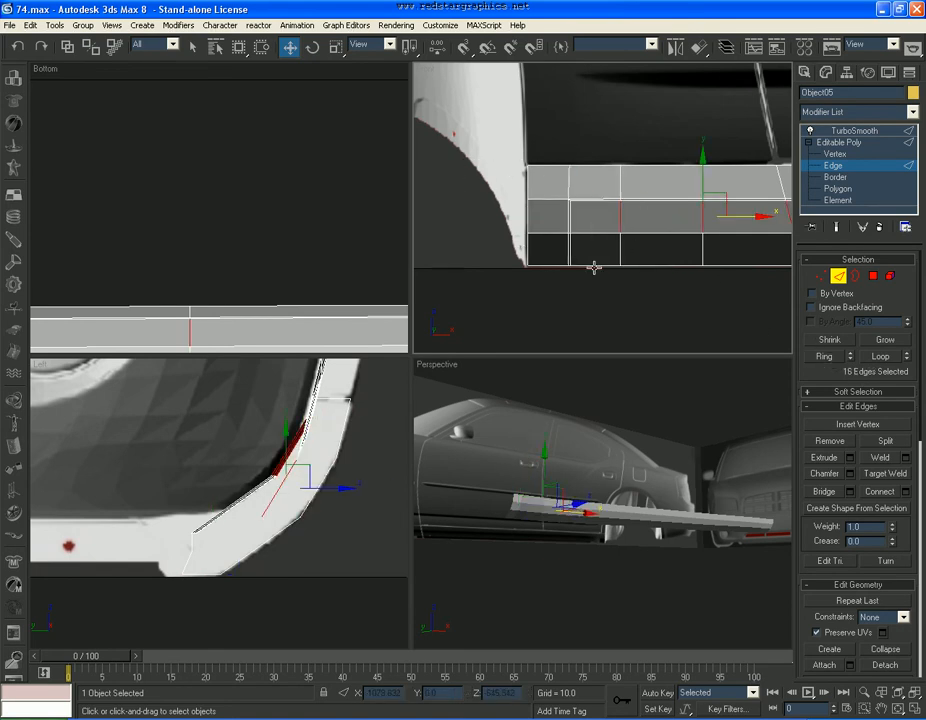
Deselect ring edges beyond the recess's rear corner and add the lengthwise edges of its last column to the selection.
{"action": "scroll", "coordinate": [595, 235], "scroll_direction": "down", "scroll_amount": 6}
{"action": "scroll", "coordinate": [610, 209], "scroll_direction": "up", "scroll_amount": 4}
{"action": "middle_click_drag", "start_coordinate": [728, 287], "coordinate": [721, 236]}
{"action": "scroll", "coordinate": [721, 236], "scroll_direction": "up", "scroll_amount": 2}
{"action": "left_click_drag", "start_coordinate": [742, 167], "coordinate": [646, 256], "text": "alt"}
{"action": "left_click", "coordinate": [629, 236], "text": "ctrl"}
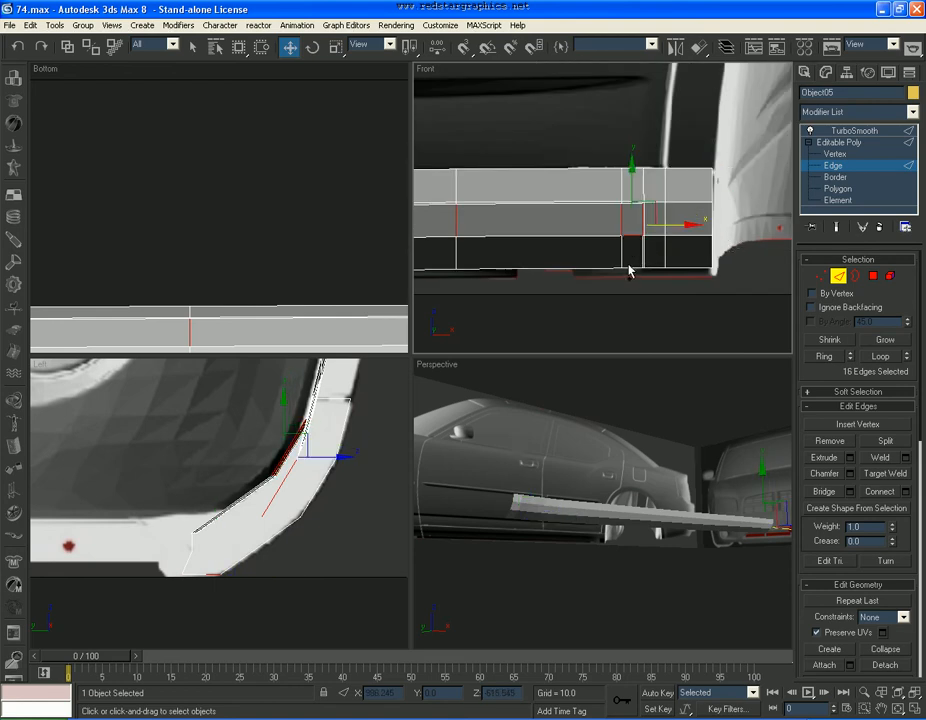
{"action": "scroll", "coordinate": [632, 262], "scroll_direction": "up", "scroll_amount": 3}
{"action": "left_click", "coordinate": [665, 205], "text": "alt"}
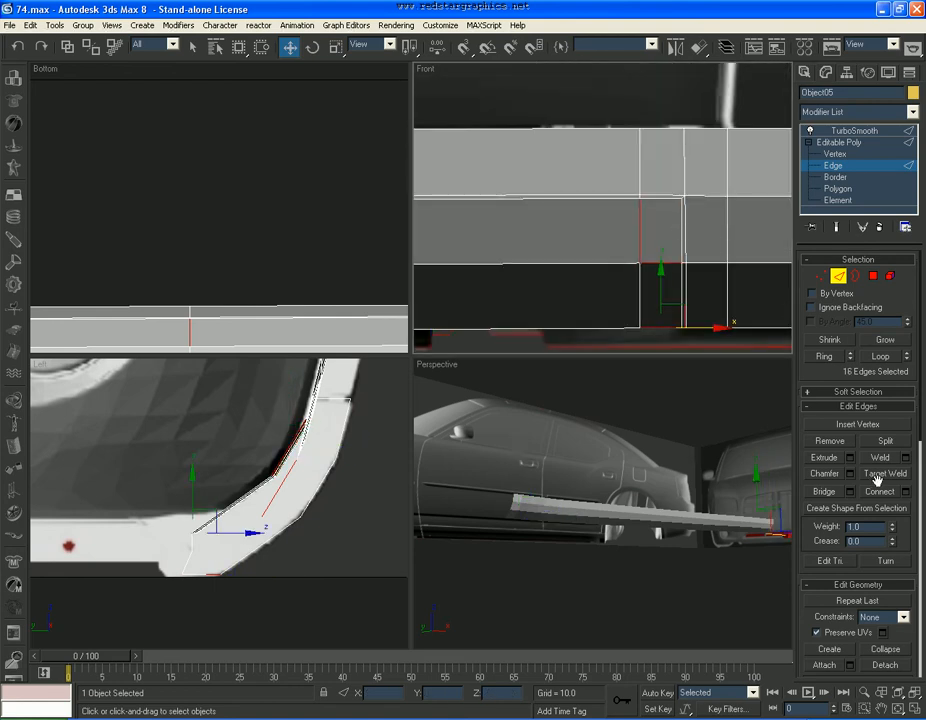
Connect the selected edges with a new edge line, move it about 5 units inward in the side profile, and inspect the smoothed sill.
{"action": "left_click", "coordinate": [906, 492]}
{"action": "left_click", "coordinate": [470, 421]}
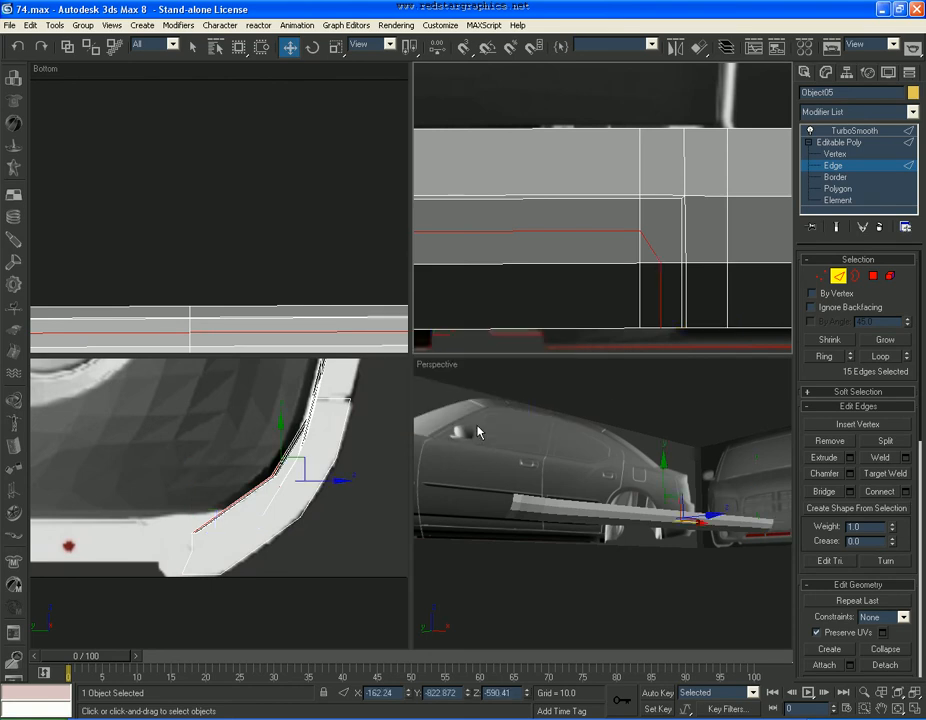
{"action": "left_click_drag", "start_coordinate": [311, 481], "coordinate": [309, 481]}
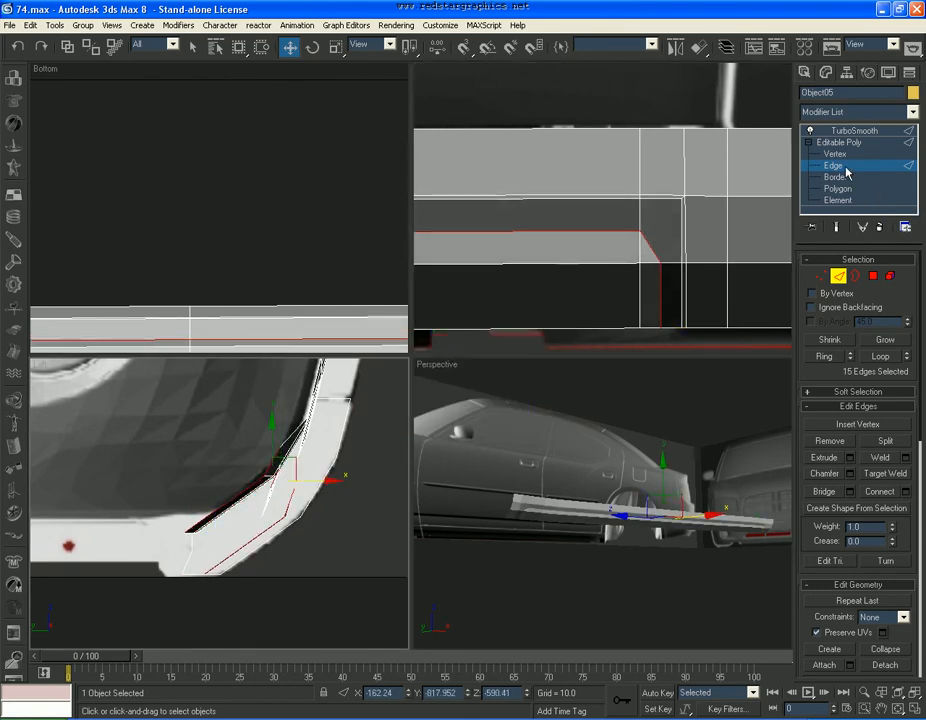
{"action": "left_click", "coordinate": [855, 130]}
{"action": "scroll", "coordinate": [600, 480], "scroll_direction": "up", "scroll_amount": 5}
{"action": "scroll", "coordinate": [628, 477], "scroll_direction": "up", "scroll_amount": 3}
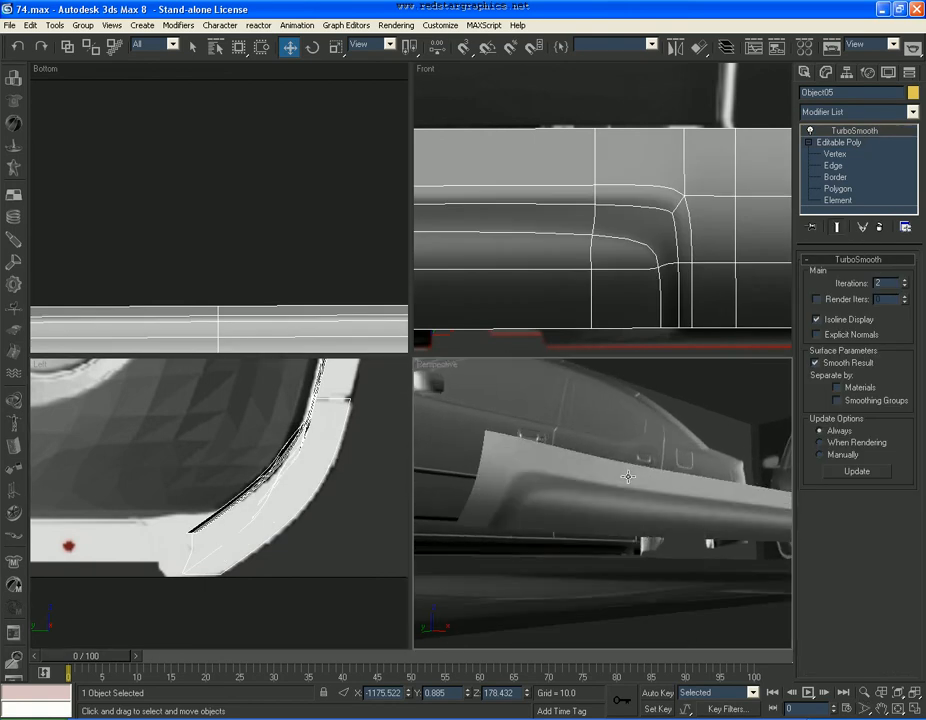
Check the car's side-view reference photo and select the lengthwise edge loop running through the middle of the sill recess.
{"action": "key", "text": "alt+Tab"}
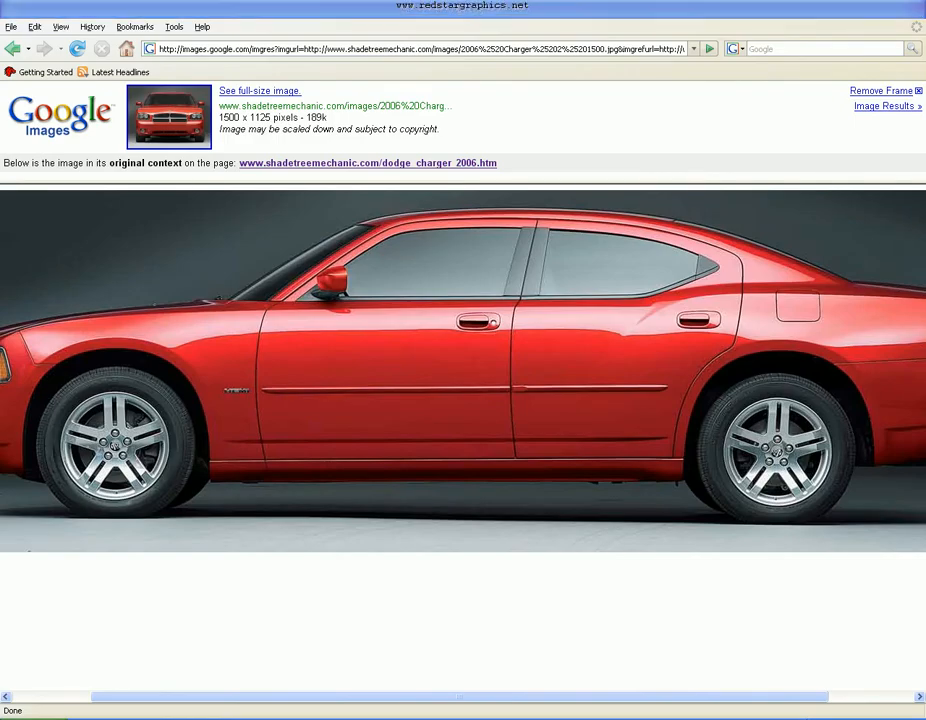
{"action": "key", "text": "alt+Tab"}
{"action": "left_click", "coordinate": [845, 166]}
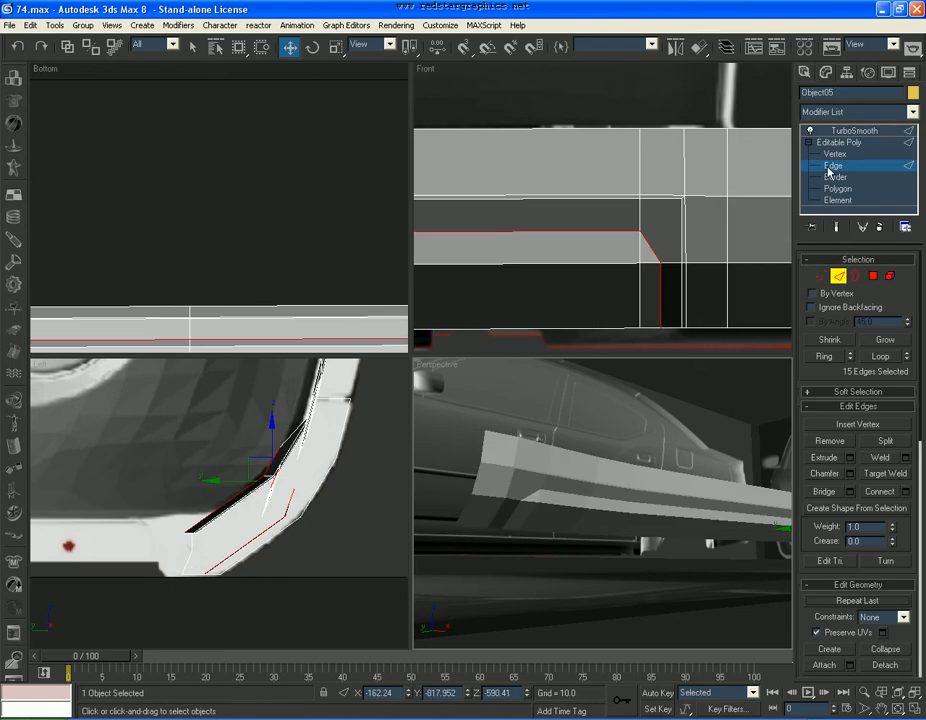
{"action": "key", "text": "1"}
{"action": "left_click", "coordinate": [646, 260]}
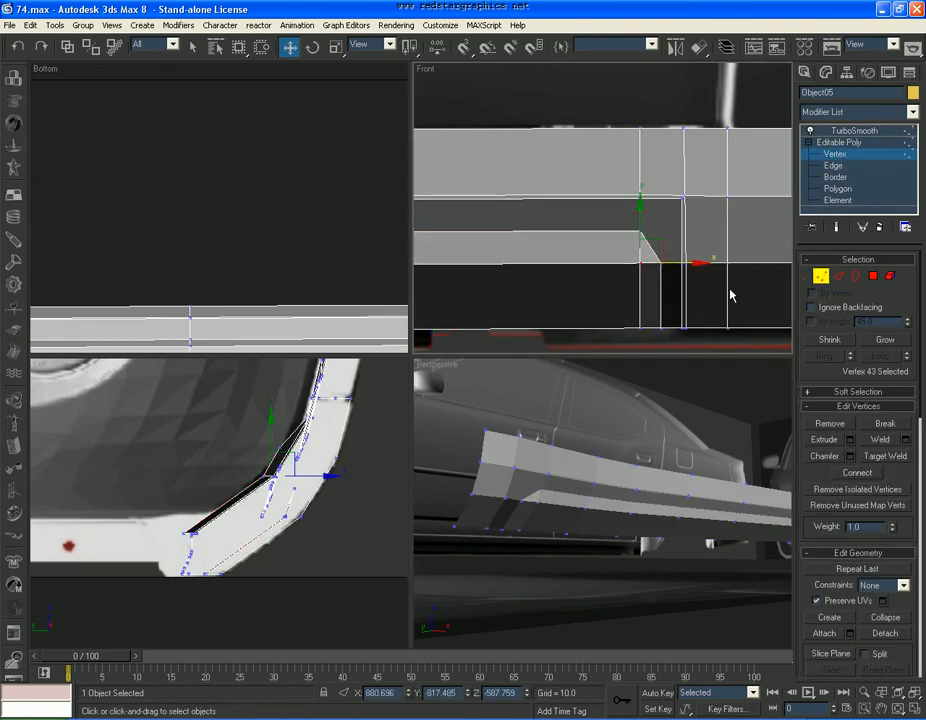
{"action": "key", "text": "2"}
{"action": "left_click", "coordinate": [824, 356]}
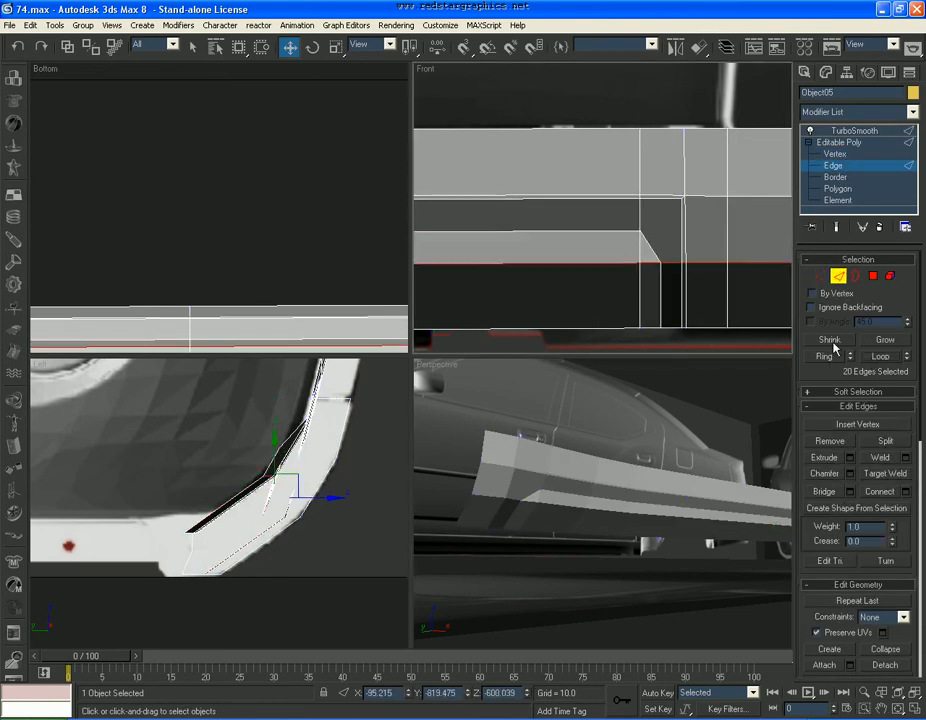
Deselect the loop's end edges so only those between the recess's front and rear corners remain selected.
{"action": "scroll", "coordinate": [680, 266], "scroll_direction": "down", "scroll_amount": 3}
{"action": "left_click_drag", "start_coordinate": [593, 251], "coordinate": [587, 250], "text": "alt"}
{"action": "scroll", "coordinate": [585, 250], "scroll_direction": "down", "scroll_amount": 5}
{"action": "middle_click_drag", "start_coordinate": [480, 240], "coordinate": [750, 235]}
{"action": "scroll", "coordinate": [577, 234], "scroll_direction": "up", "scroll_amount": 5}
{"action": "middle_click_drag", "start_coordinate": [577, 234], "coordinate": [694, 176]}
{"action": "middle_click_drag", "start_coordinate": [469, 208], "coordinate": [545, 209]}
{"action": "left_click_drag", "start_coordinate": [595, 278], "coordinate": [594, 276], "text": "alt"}
{"action": "scroll", "coordinate": [285, 505], "scroll_direction": "up", "scroll_amount": 2}
Try moving the selected middle edge line inward in the side profile to about Y -803 and inspect the smoothed sill.
{"action": "left_click_drag", "start_coordinate": [282, 503], "coordinate": [220, 494]}
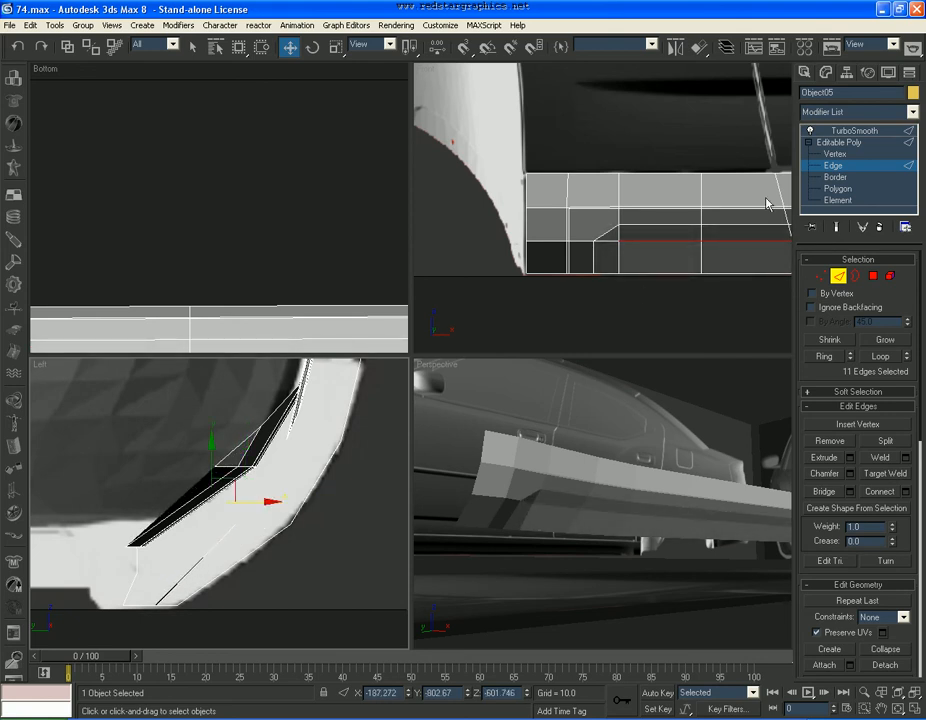
{"action": "left_click", "coordinate": [835, 168]}
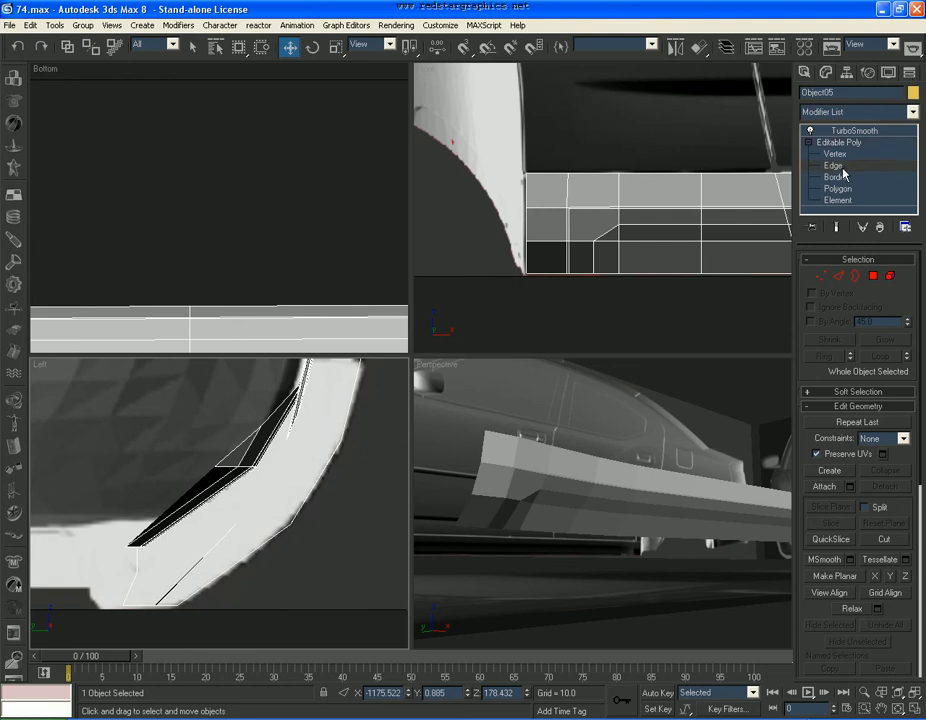
{"action": "left_click", "coordinate": [838, 166]}
{"action": "left_click_drag", "start_coordinate": [247, 499], "coordinate": [244, 498]}
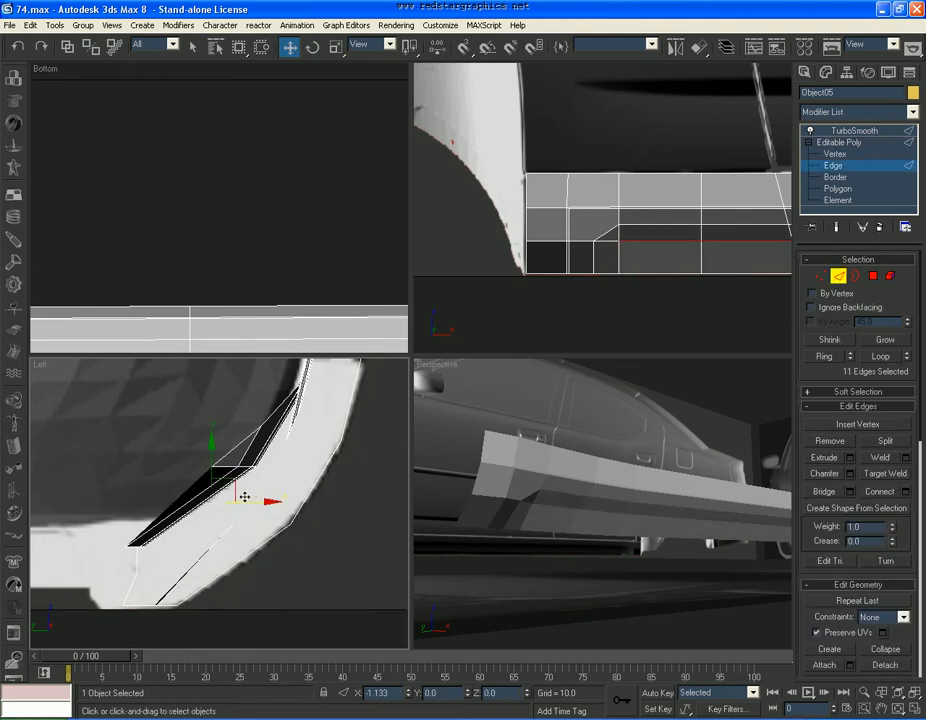
{"action": "left_click", "coordinate": [838, 142]}
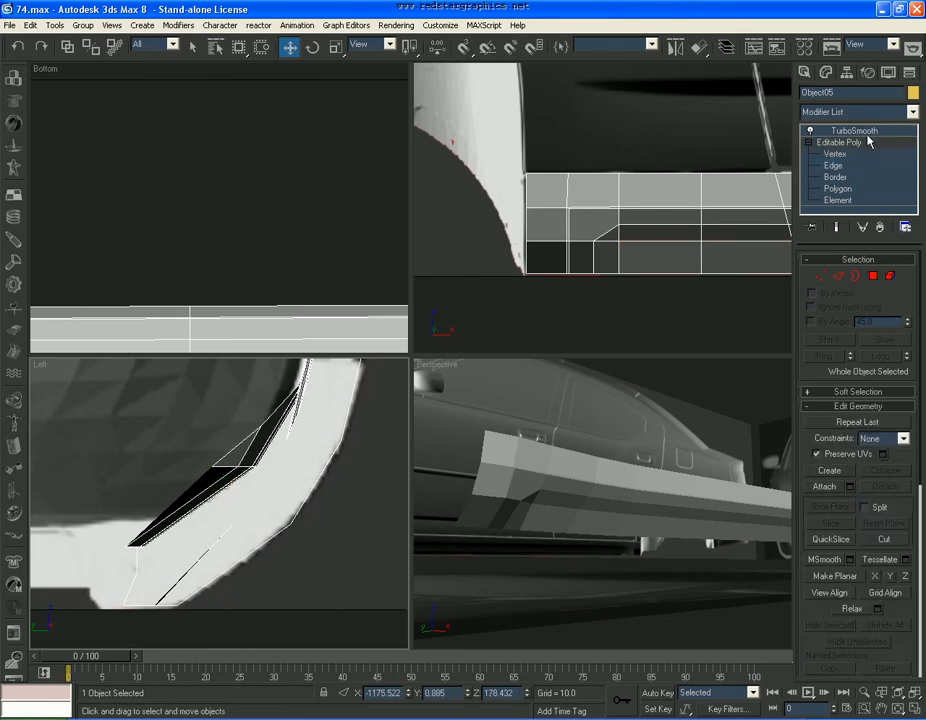
{"action": "left_click", "coordinate": [855, 130]}
{"action": "middle_click_drag", "start_coordinate": [584, 487], "coordinate": [645, 470], "text": "alt"}
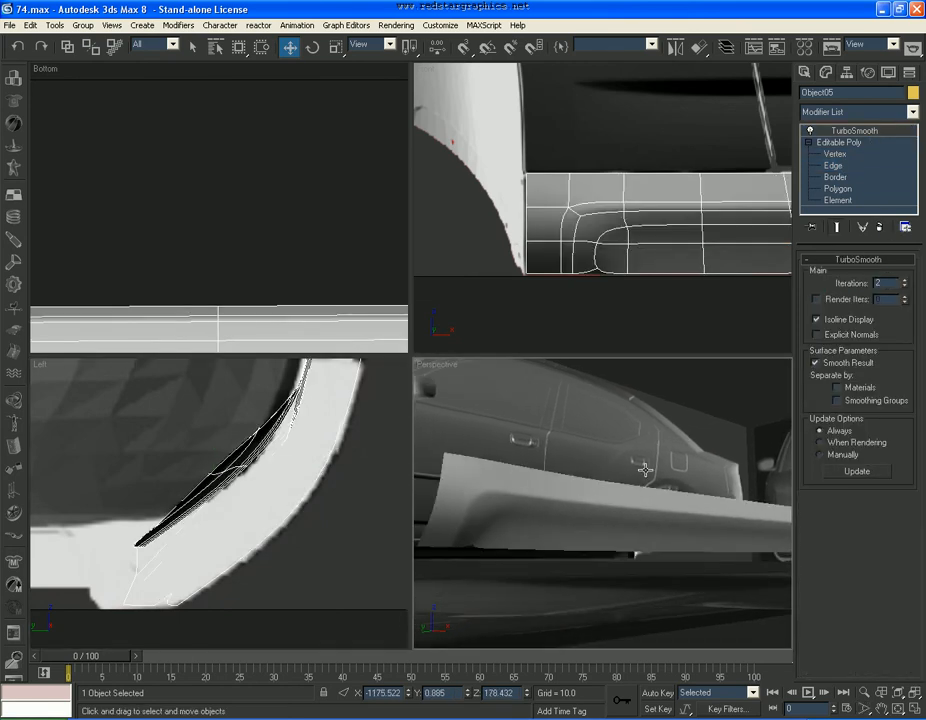
Try to target-weld the first two vertices of the recess's middle edge line onto the line above, and compare with the reference photo.
{"action": "left_click", "coordinate": [835, 177]}
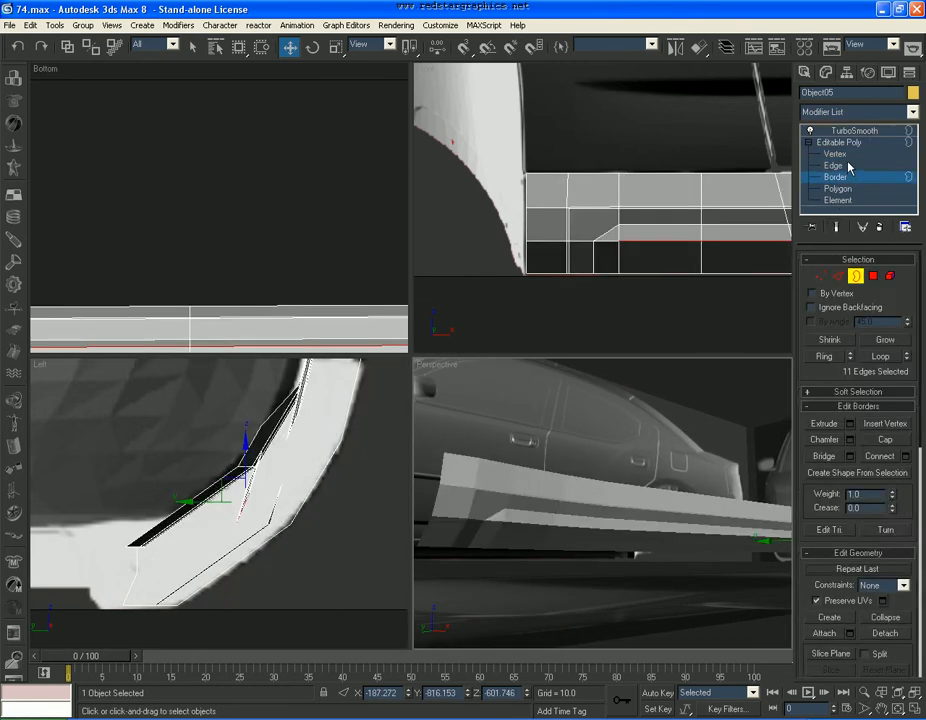
{"action": "left_click", "coordinate": [833, 165]}
{"action": "left_click", "coordinate": [643, 579]}
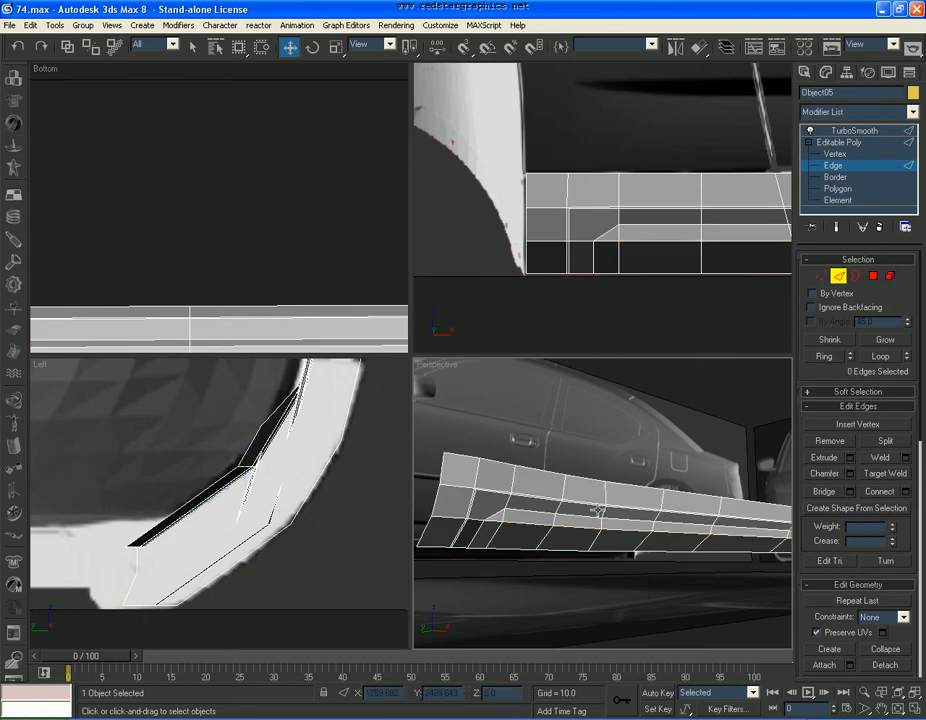
{"action": "middle_click_drag", "start_coordinate": [608, 520], "coordinate": [634, 492], "text": "alt"}
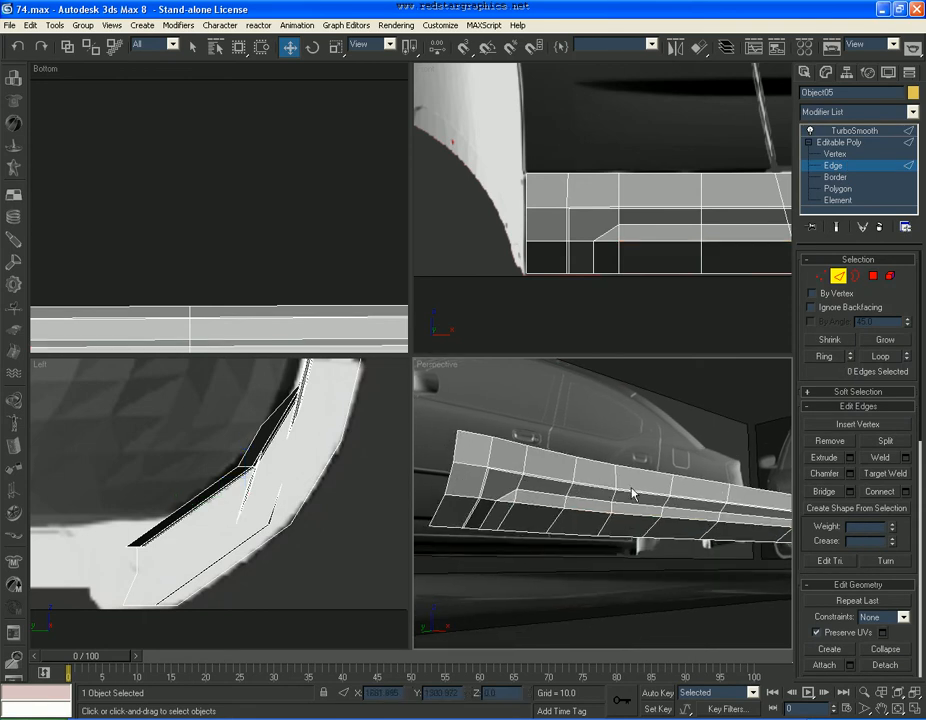
{"action": "left_click", "coordinate": [820, 276]}
{"action": "left_click", "coordinate": [885, 456]}
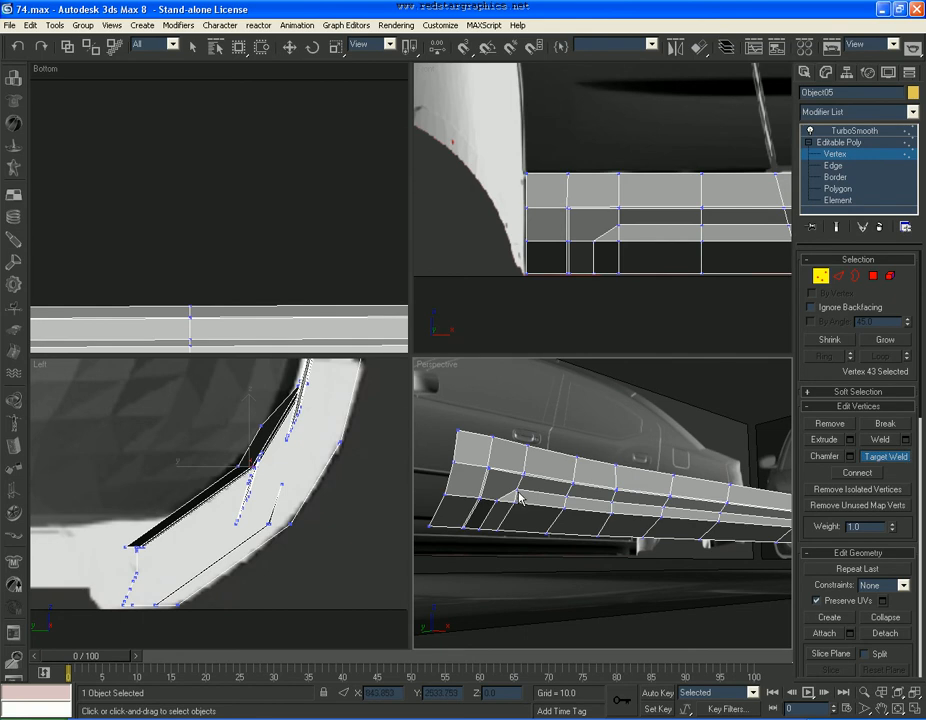
{"action": "left_click", "coordinate": [518, 490]}
{"action": "left_click", "coordinate": [565, 510]}
{"action": "left_click", "coordinate": [565, 497]}
{"action": "right_click", "coordinate": [594, 502]}
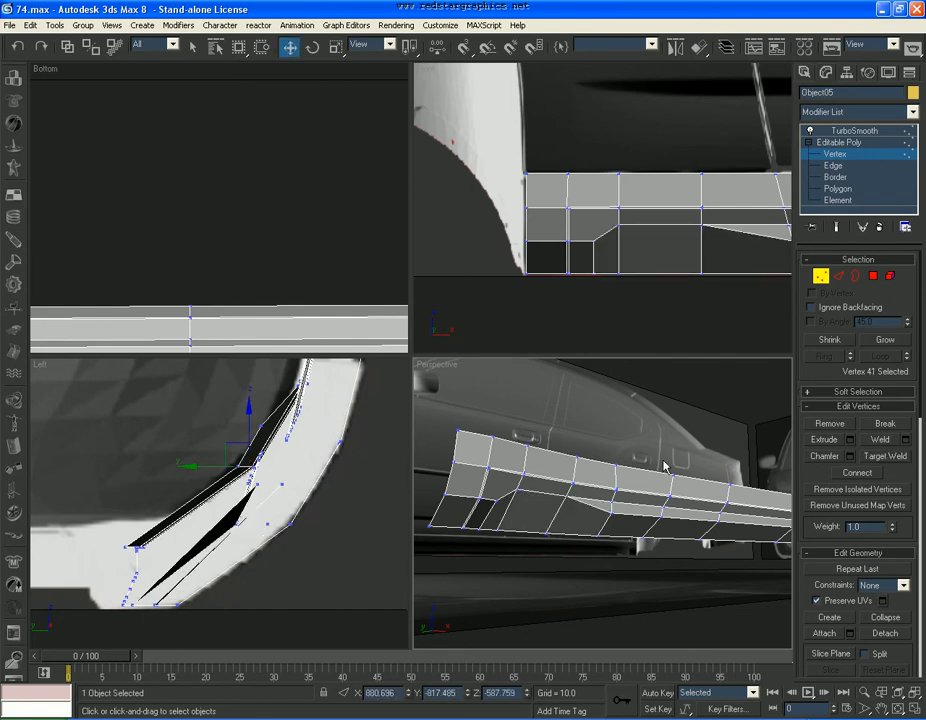
{"action": "left_click", "coordinate": [855, 130]}
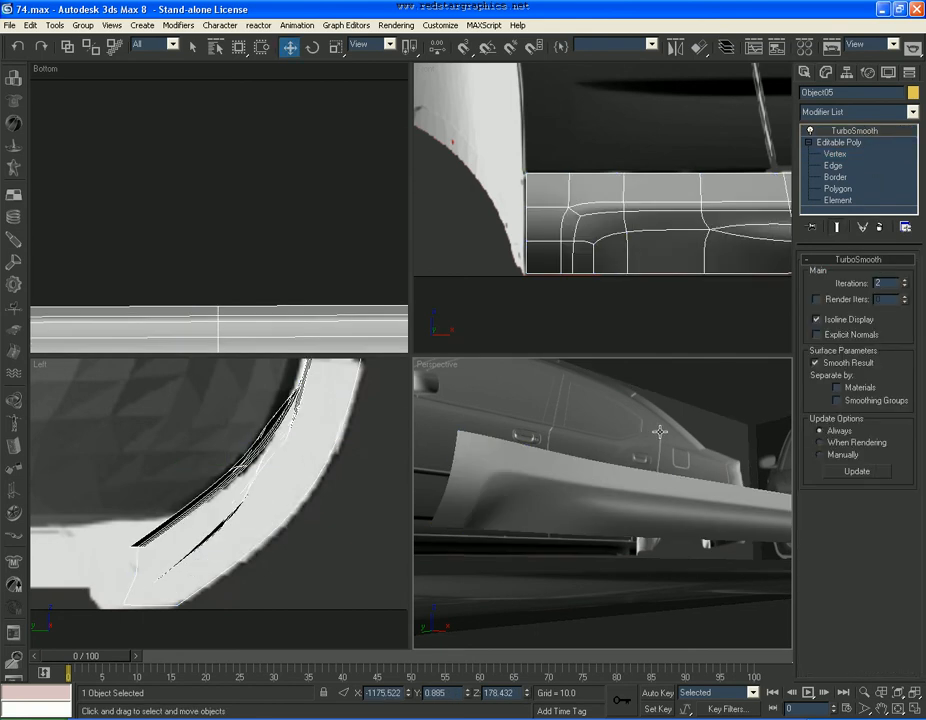
{"action": "key", "text": "alt+Tab"}
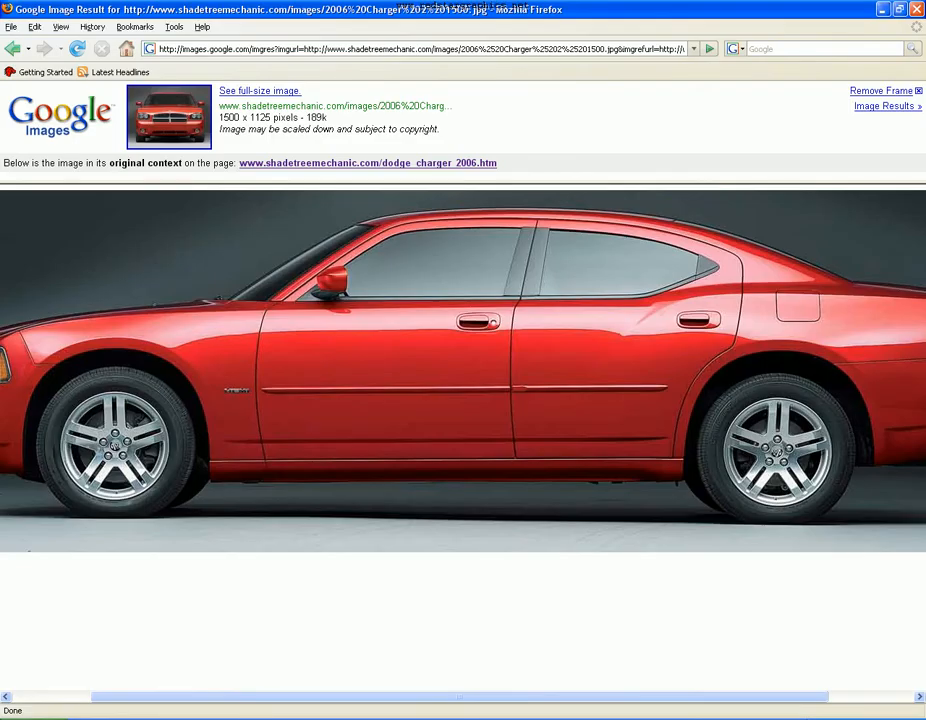
{"action": "key", "text": "alt+Tab"}
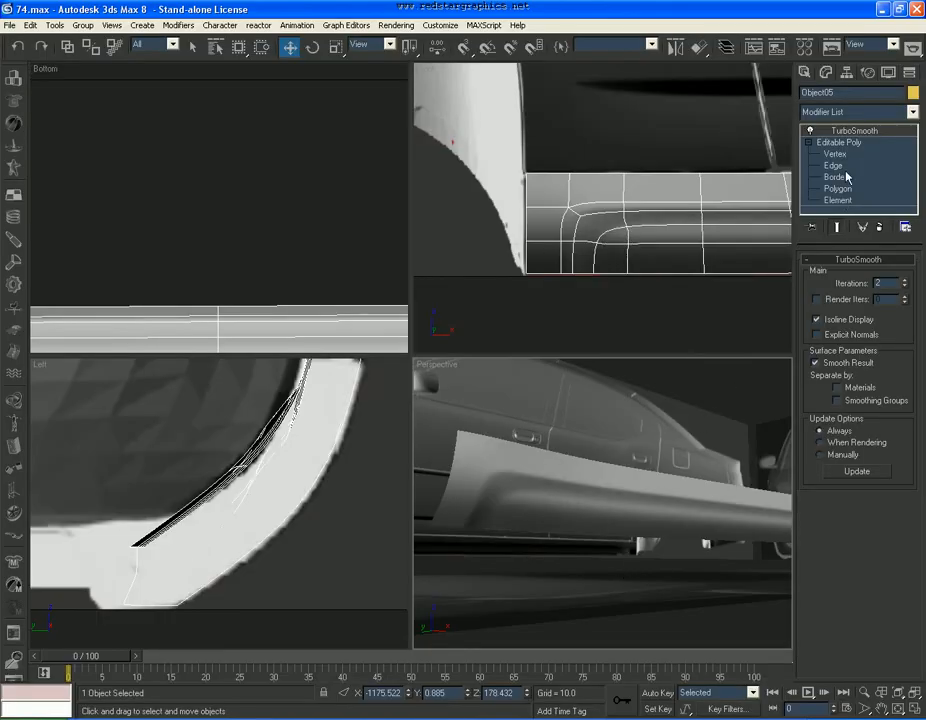
Select the recess's middle edge line between its corners and move it about 10 units inward in the side profile.
{"action": "left_click", "coordinate": [836, 154]}
{"action": "key", "text": "2"}
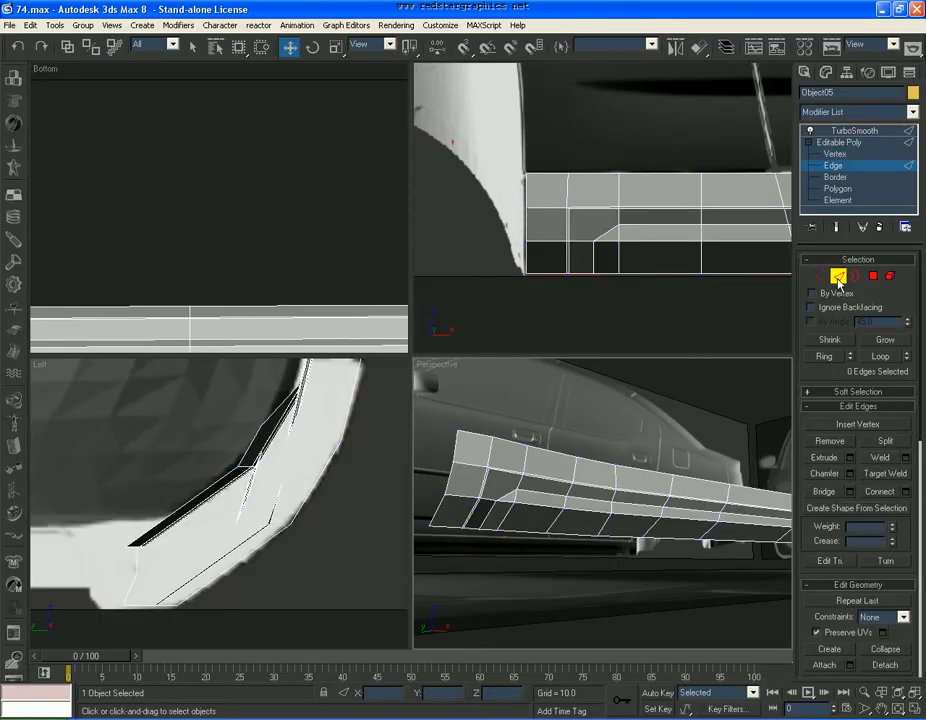
{"action": "left_click", "coordinate": [609, 513]}
{"action": "left_click", "coordinate": [880, 356]}
{"action": "left_click_drag", "start_coordinate": [430, 511], "coordinate": [641, 465], "text": "alt"}
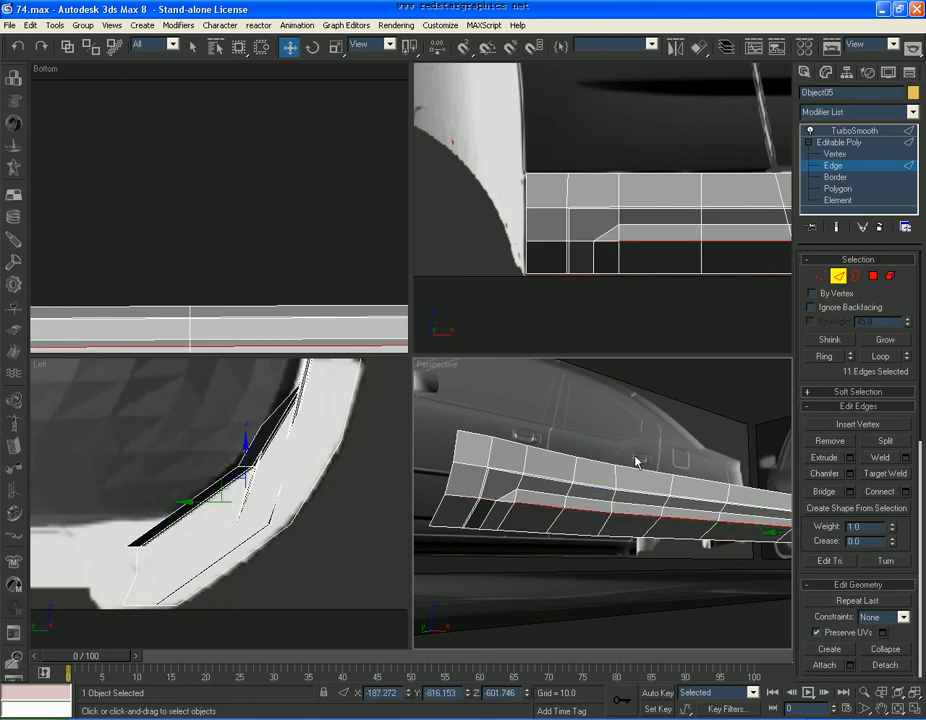
{"action": "key", "text": "F4"}
{"action": "right_click", "coordinate": [281, 441]}
{"action": "left_click_drag", "start_coordinate": [277, 494], "coordinate": [220, 462]}
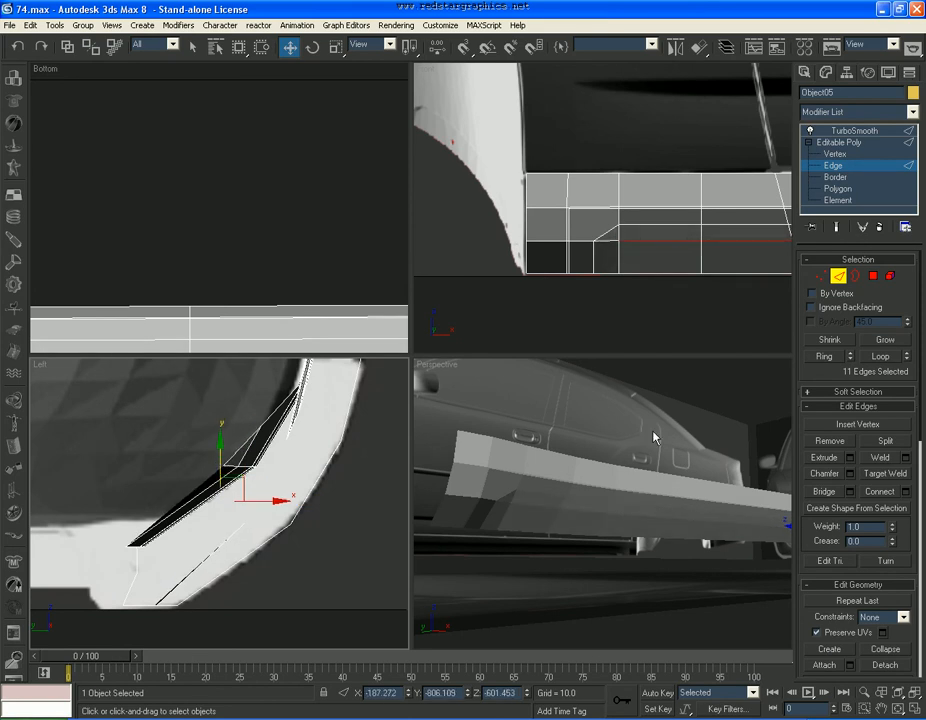
Examine the smoothed sill against the whole car from several angles, with nothing selected.
{"action": "left_click", "coordinate": [839, 276]}
{"action": "left_click", "coordinate": [861, 132]}
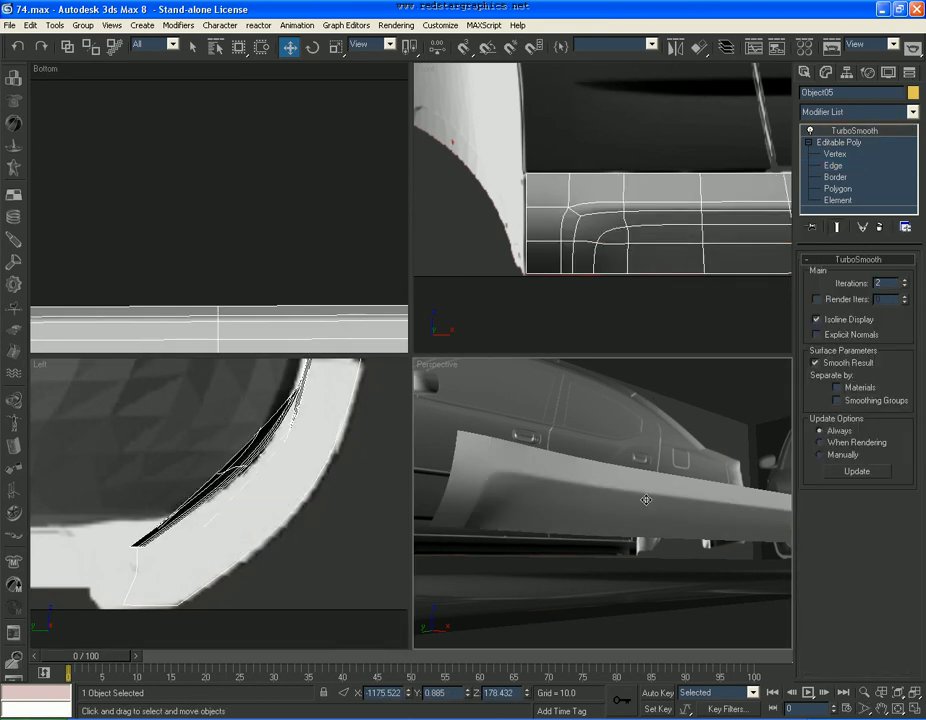
{"action": "scroll", "coordinate": [648, 500], "scroll_direction": "down", "scroll_amount": 2}
{"action": "middle_click_drag", "start_coordinate": [648, 500], "coordinate": [556, 506]}
{"action": "scroll", "coordinate": [600, 507], "scroll_direction": "down", "scroll_amount": 2}
{"action": "left_click", "coordinate": [703, 581]}
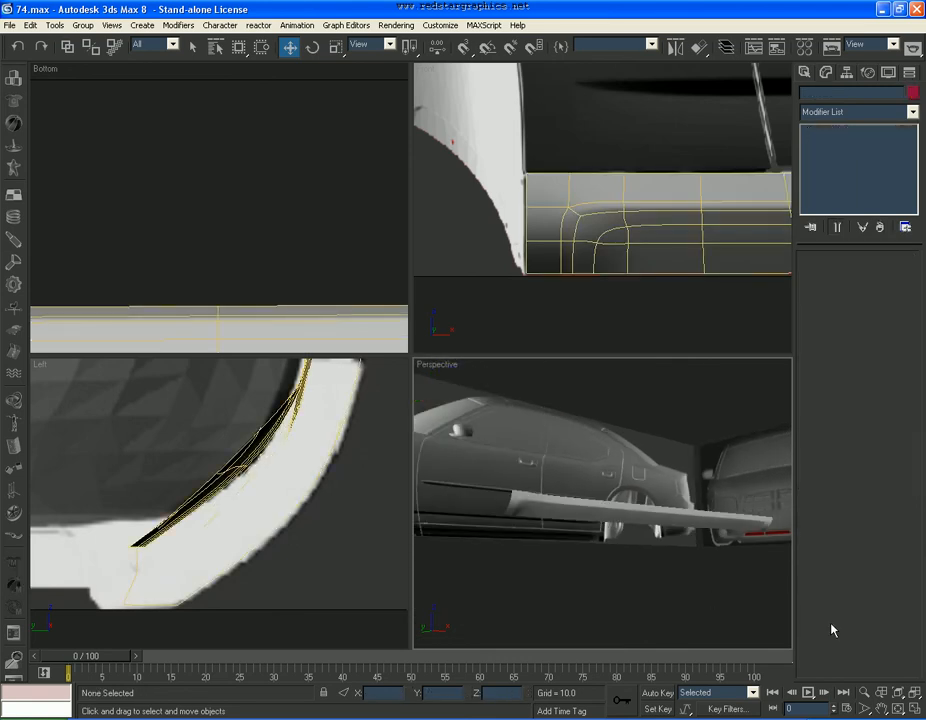
{"action": "left_click", "coordinate": [899, 709]}
{"action": "left_click_drag", "start_coordinate": [572, 468], "coordinate": [440, 492]}
{"action": "left_click_drag", "start_coordinate": [572, 548], "coordinate": [634, 532]}
{"action": "middle_click_drag", "start_coordinate": [634, 532], "coordinate": [634, 510]}
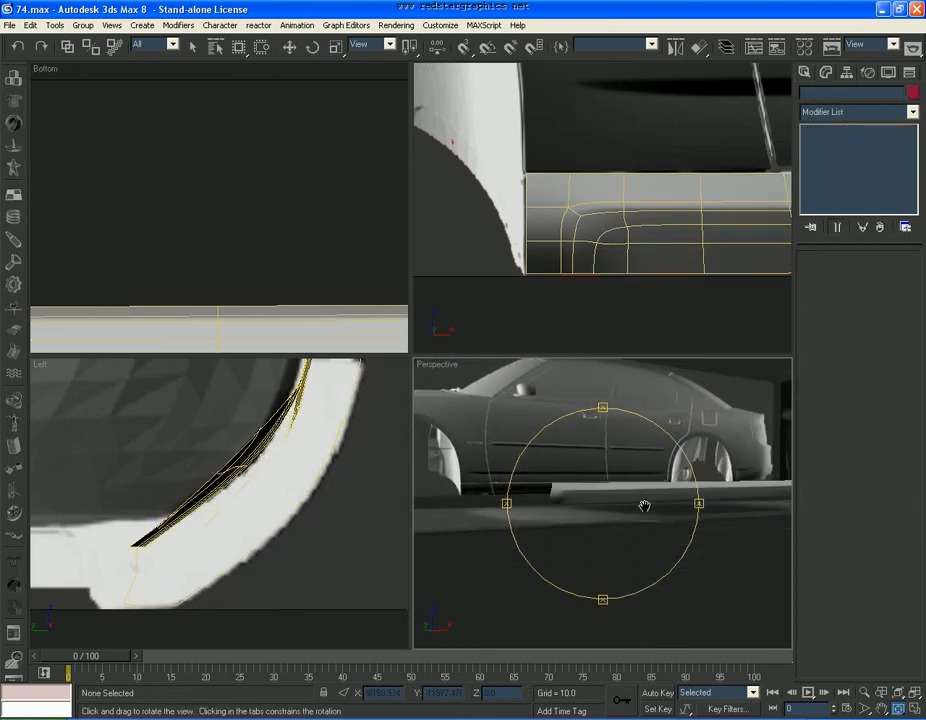
{"action": "scroll", "coordinate": [634, 510], "scroll_direction": "up", "scroll_amount": 3}
{"action": "left_click_drag", "start_coordinate": [634, 510], "coordinate": [600, 490]}
{"action": "right_click", "coordinate": [600, 486]}
Reselect the sill and select the recess's upper inner edge line, leaving out the edges around its front and rear corners.
{"action": "left_click", "coordinate": [601, 434]}
{"action": "left_click", "coordinate": [835, 165]}
{"action": "middle_click_drag", "start_coordinate": [535, 405], "coordinate": [565, 455], "text": "alt"}
{"action": "left_click", "coordinate": [599, 501]}
{"action": "left_click", "coordinate": [884, 356]}
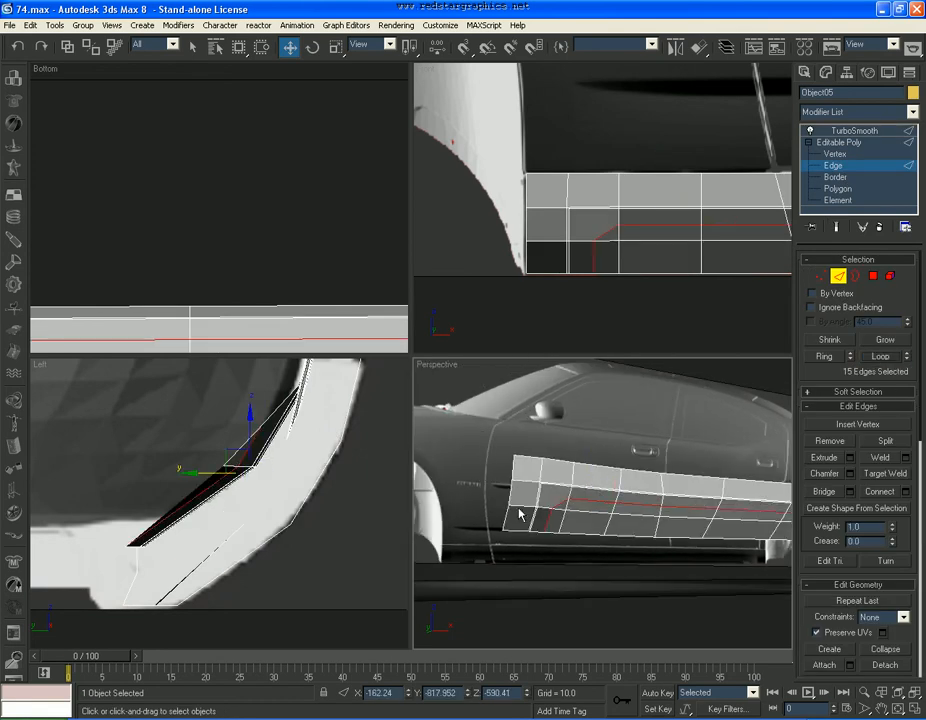
{"action": "left_click_drag", "start_coordinate": [570, 536], "coordinate": [571, 537], "text": "alt"}
{"action": "middle_click_drag", "start_coordinate": [692, 537], "coordinate": [450, 508], "text": "alt"}
{"action": "scroll", "coordinate": [450, 508], "scroll_direction": "up", "scroll_amount": 1}
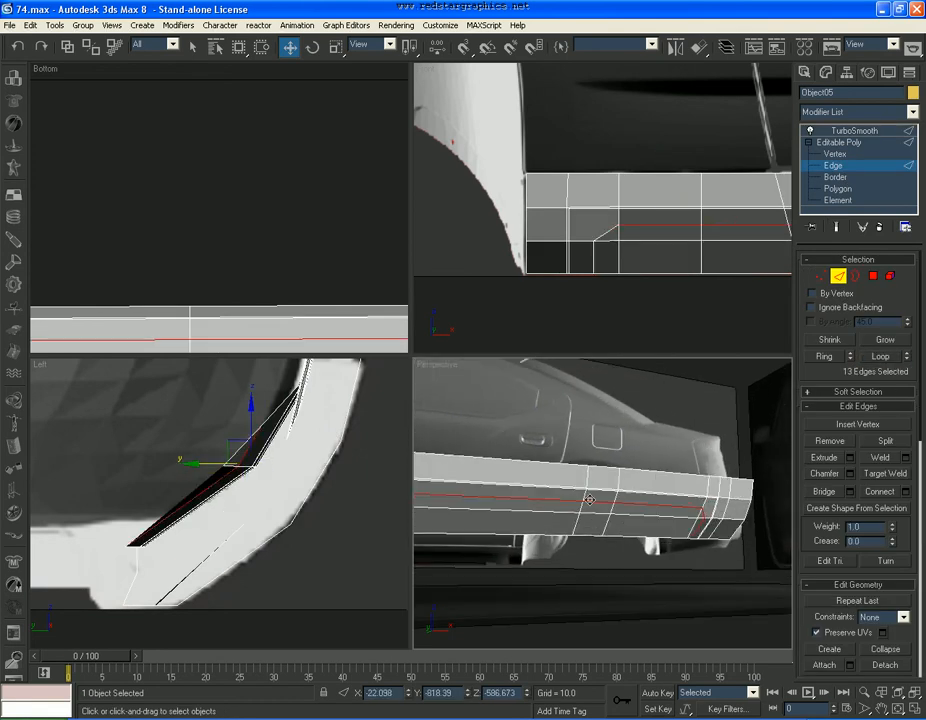
{"action": "left_click", "coordinate": [735, 519], "text": "alt"}
{"action": "left_click_drag", "start_coordinate": [721, 539], "coordinate": [698, 524]}
{"action": "key", "text": "ctrl+z"}
{"action": "key", "text": "ctrl+z"}
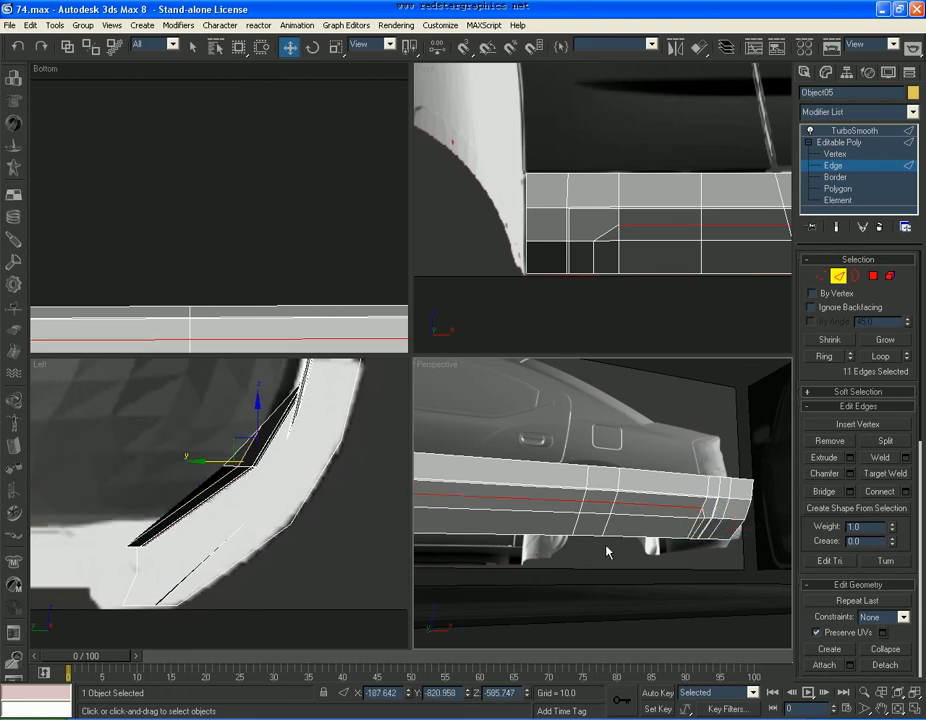
Move the recess's selected upper inner edge line about 4.6 units inward in the side profile.
{"action": "key", "text": "F4"}
{"action": "right_click", "coordinate": [552, 515]}
{"action": "left_click", "coordinate": [568, 532]}
{"action": "right_click", "coordinate": [243, 470]}
{"action": "left_click_drag", "start_coordinate": [294, 466], "coordinate": [283, 461]}
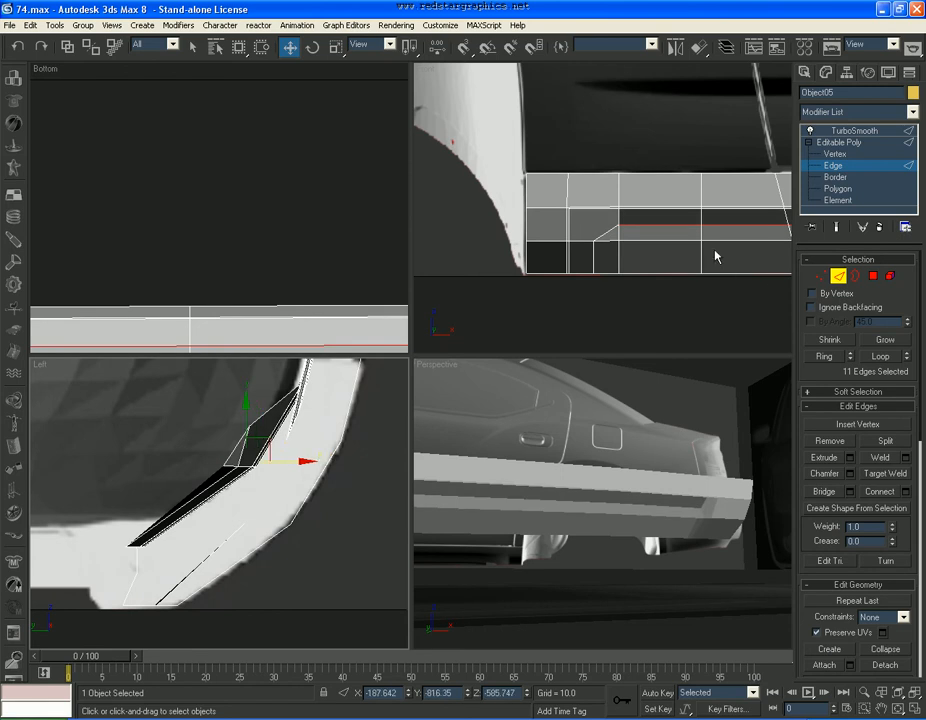
Select the recess's middle edge line between its corner columns and move it about 5 units further inward in the side profile.
{"action": "right_click", "coordinate": [715, 240]}
{"action": "left_click", "coordinate": [747, 240]}
{"action": "left_click", "coordinate": [890, 360]}
{"action": "left_click_drag", "start_coordinate": [473, 200], "coordinate": [571, 271], "text": "alt"}
{"action": "scroll", "coordinate": [690, 278], "scroll_direction": "down", "scroll_amount": 5}
{"action": "middle_click_drag", "start_coordinate": [709, 279], "coordinate": [520, 272]}
{"action": "scroll", "coordinate": [677, 233], "scroll_direction": "up", "scroll_amount": 3}
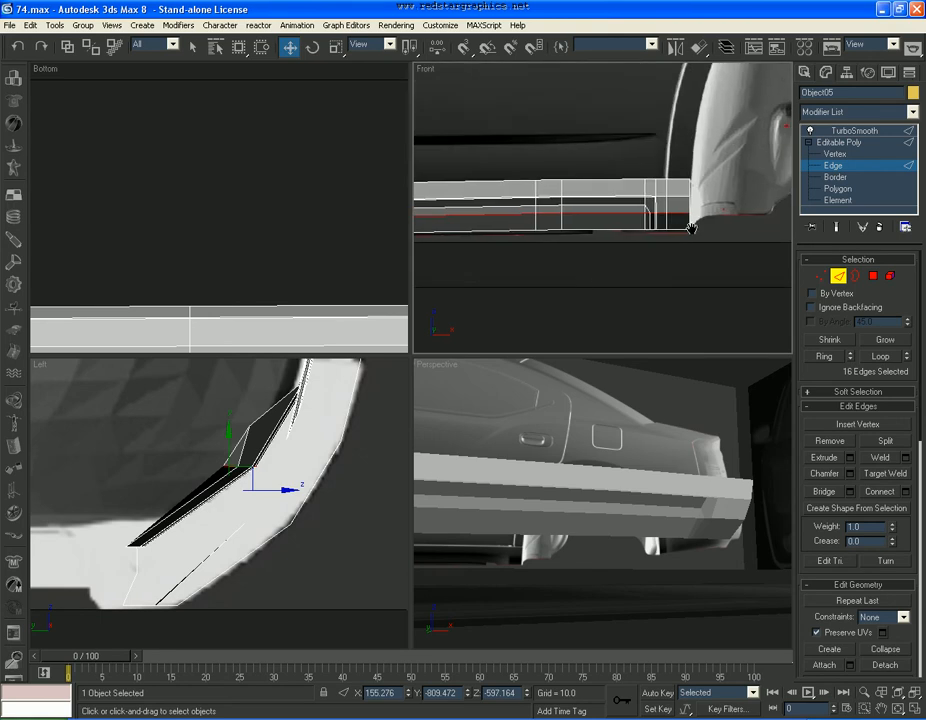
{"action": "scroll", "coordinate": [702, 214], "scroll_direction": "up", "scroll_amount": 3}
{"action": "left_click_drag", "start_coordinate": [744, 181], "coordinate": [600, 249], "text": "alt"}
{"action": "right_click", "coordinate": [310, 479]}
{"action": "mouse_move", "coordinate": [252, 501]}
{"action": "left_mouse_down"}
{"action": "mouse_move", "coordinate": [240, 492]}
{"action": "mouse_move", "coordinate": [239, 500]}
{"action": "left_mouse_up"}
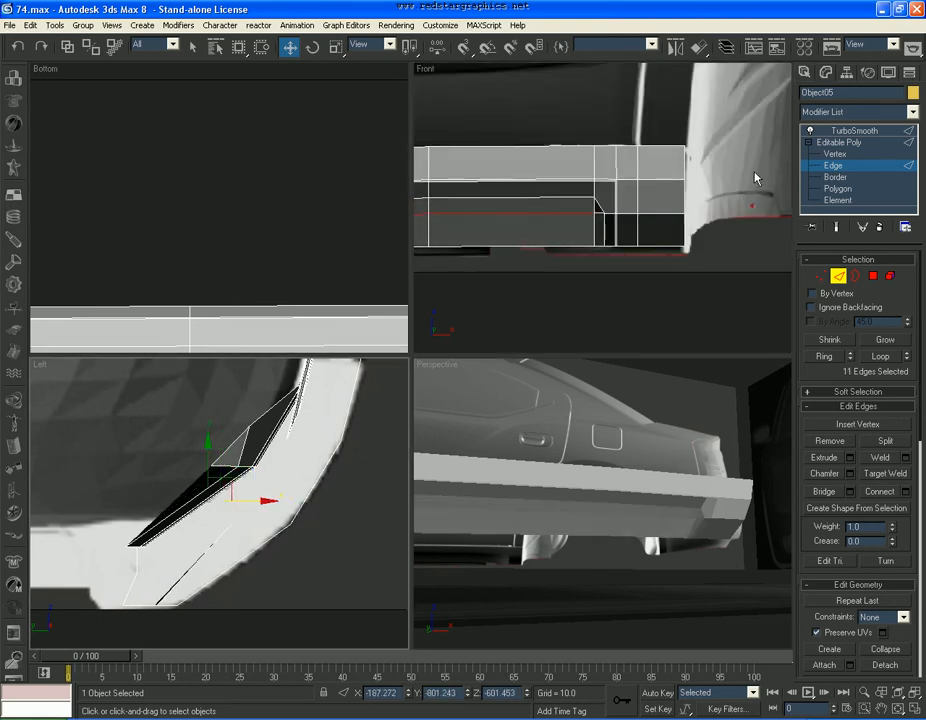
Move the vertex at the recess's rear corner inward to about Y -802.5 and check the smoothed result.
{"action": "left_click", "coordinate": [834, 154]}
{"action": "scroll", "coordinate": [709, 203], "scroll_direction": "up", "scroll_amount": 3}
{"action": "right_click", "coordinate": [292, 459]}
{"action": "left_click_drag", "start_coordinate": [272, 468], "coordinate": [245, 468]}
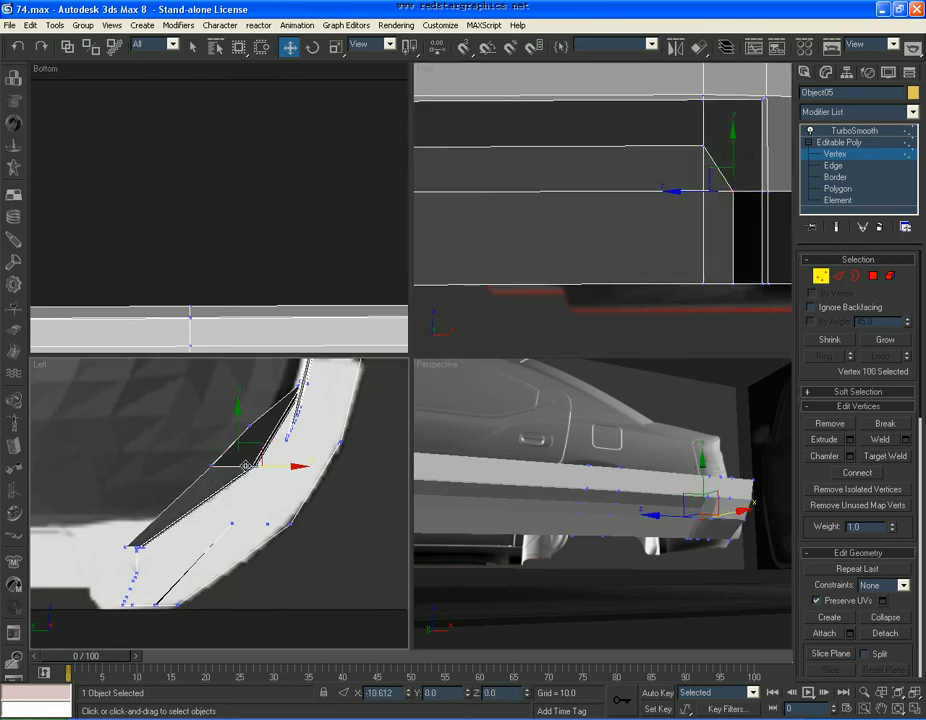
{"action": "left_click", "coordinate": [884, 132]}
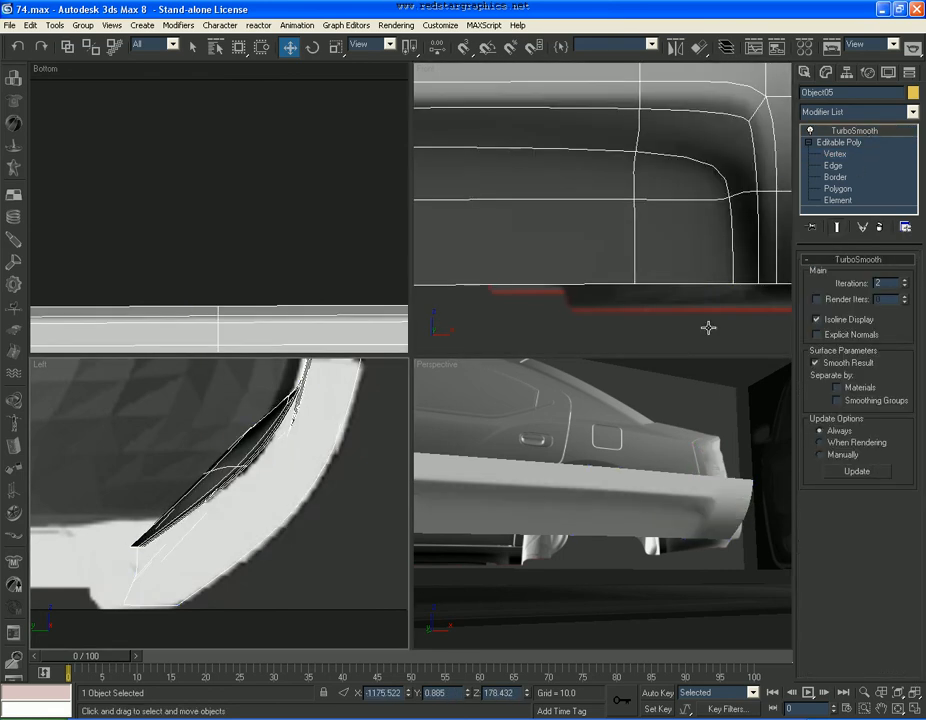
Target-weld the middle and bottom vertices of the last column before the recess's rear corner onto the adjacent corner-column vertices.
{"action": "left_click", "coordinate": [840, 155]}
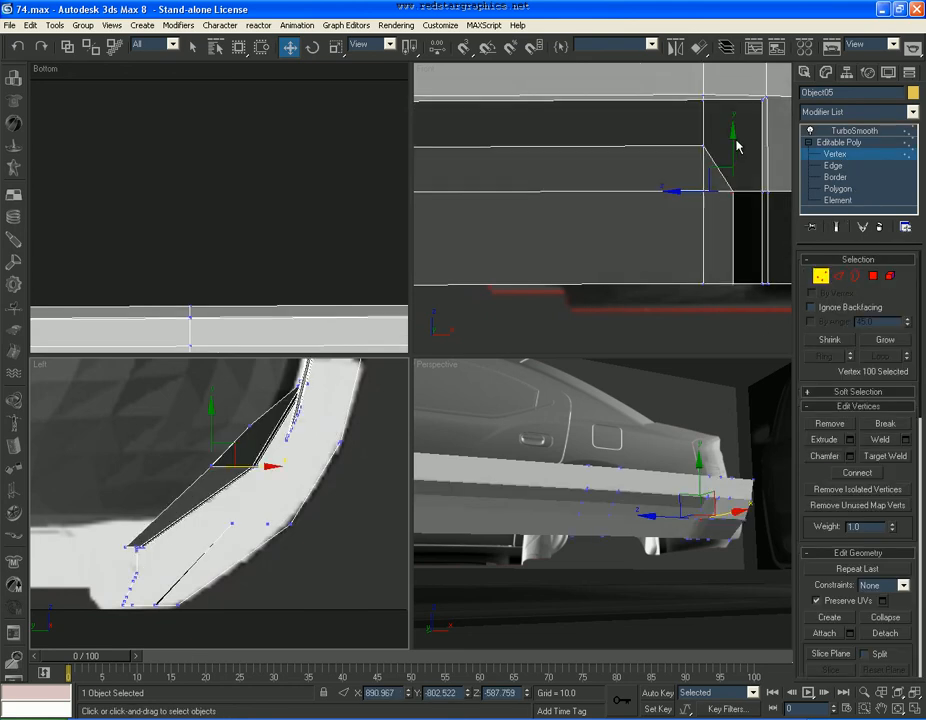
{"action": "middle_click_drag", "start_coordinate": [738, 146], "coordinate": [680, 167]}
{"action": "left_click", "coordinate": [618, 205]}
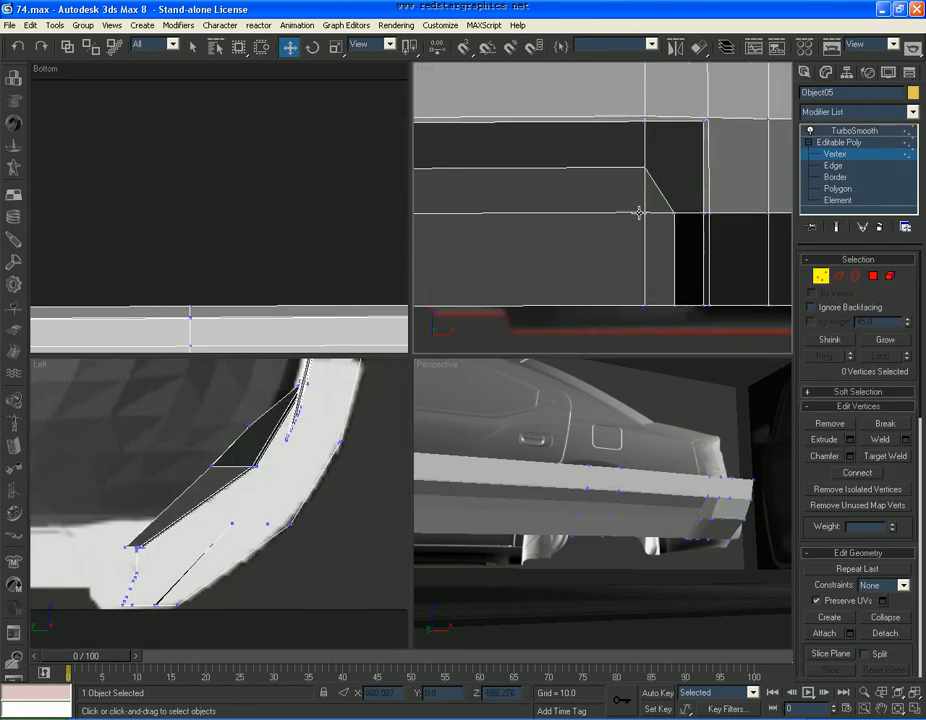
{"action": "left_click", "coordinate": [896, 455]}
{"action": "left_click", "coordinate": [677, 220]}
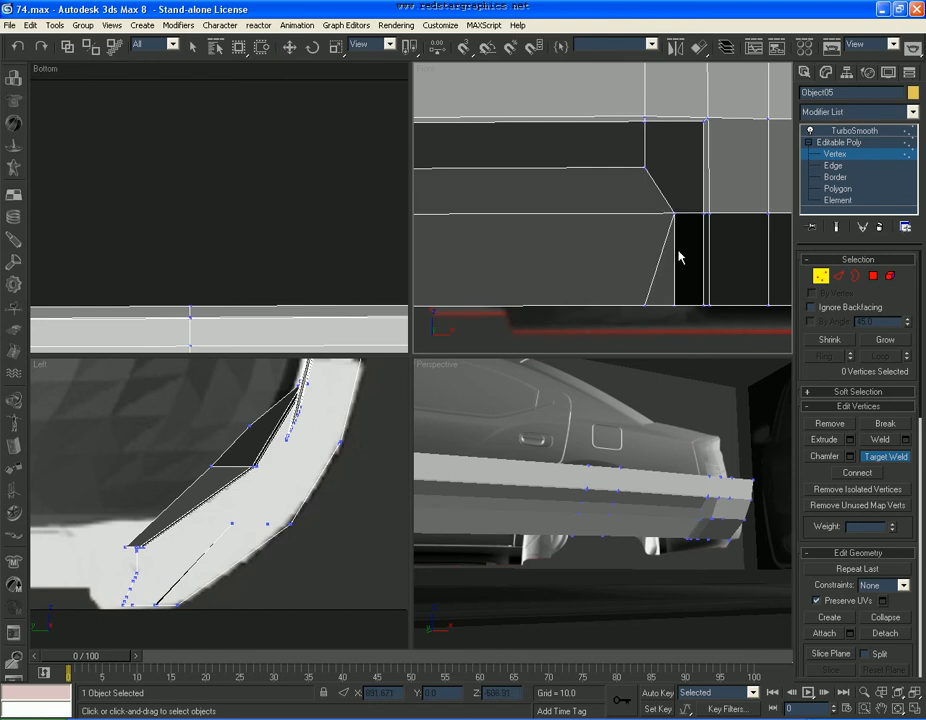
{"action": "left_click", "coordinate": [675, 305]}
{"action": "key", "text": "w"}
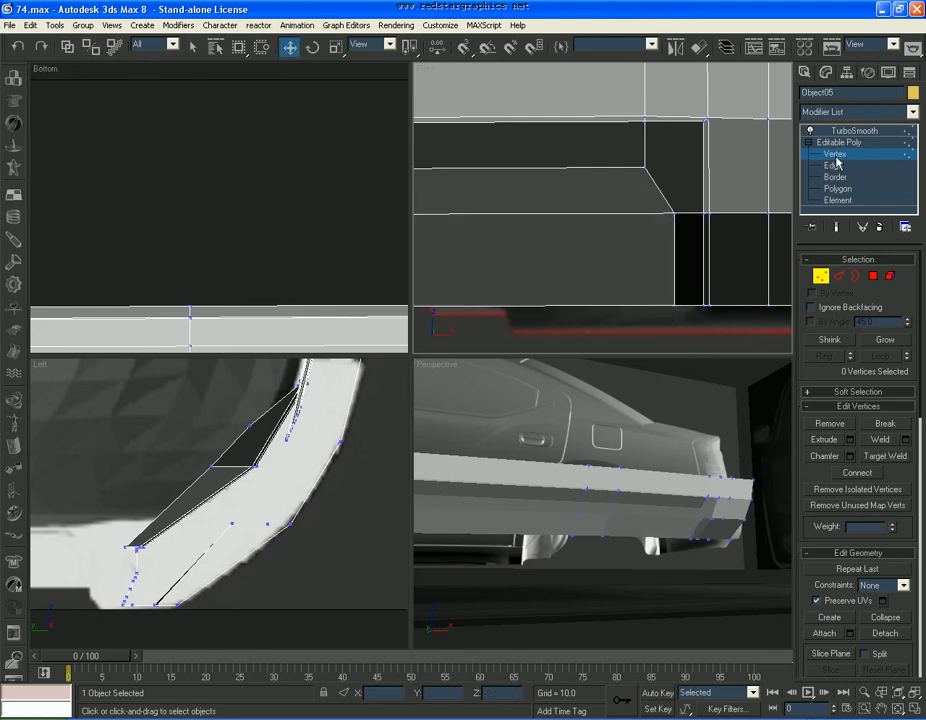
Target-weld the middle and bottom vertices of the column beside the recess's front corner onto the adjacent corner-column vertices.
{"action": "left_click", "coordinate": [864, 132]}
{"action": "middle_click_drag", "start_coordinate": [673, 460], "coordinate": [653, 505], "text": "alt"}
{"action": "scroll", "coordinate": [665, 159], "scroll_direction": "down", "scroll_amount": 5}
{"action": "middle_click_drag", "start_coordinate": [665, 159], "coordinate": [755, 182]}
{"action": "scroll", "coordinate": [728, 182], "scroll_direction": "down", "scroll_amount": 3}
{"action": "middle_click_drag", "start_coordinate": [455, 200], "coordinate": [710, 209]}
{"action": "middle_click_drag", "start_coordinate": [550, 208], "coordinate": [786, 208]}
{"action": "scroll", "coordinate": [786, 208], "scroll_direction": "up", "scroll_amount": 5}
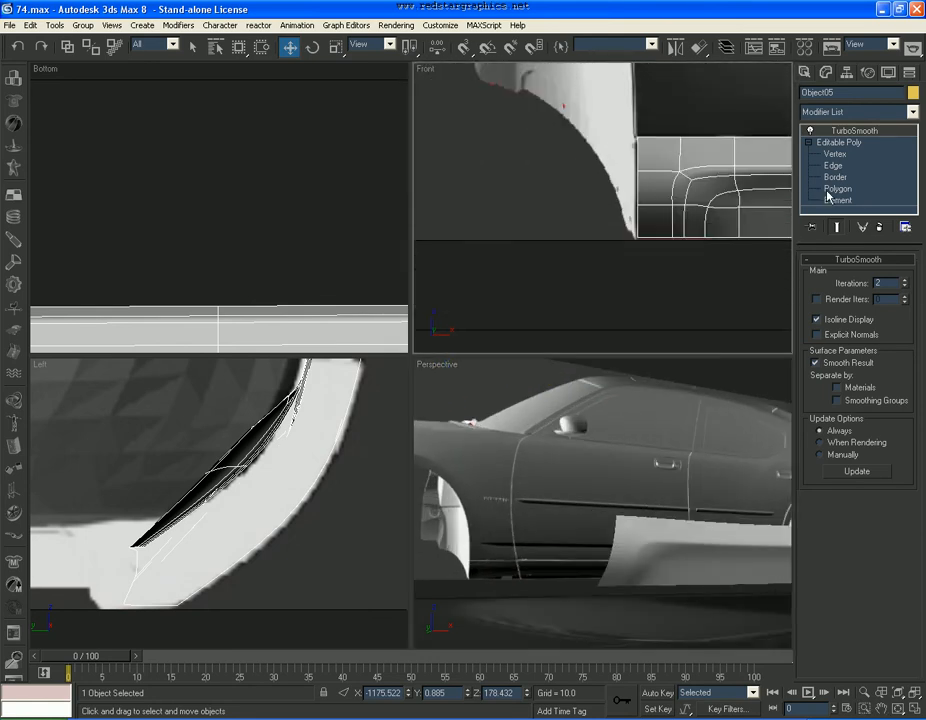
{"action": "left_click", "coordinate": [836, 154]}
{"action": "left_click", "coordinate": [886, 456]}
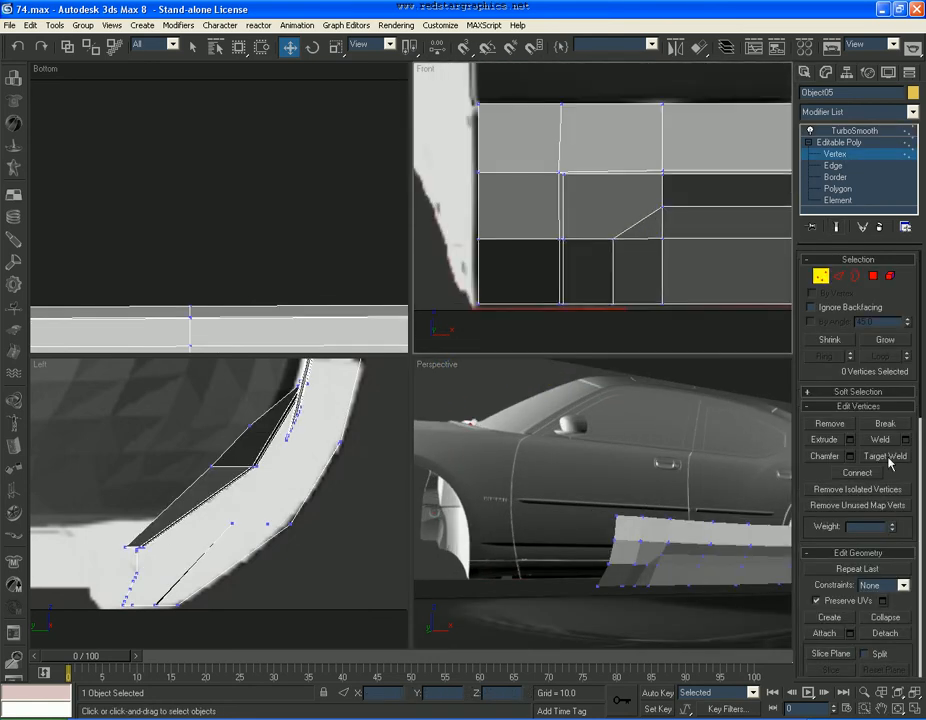
{"action": "left_click", "coordinate": [613, 240]}
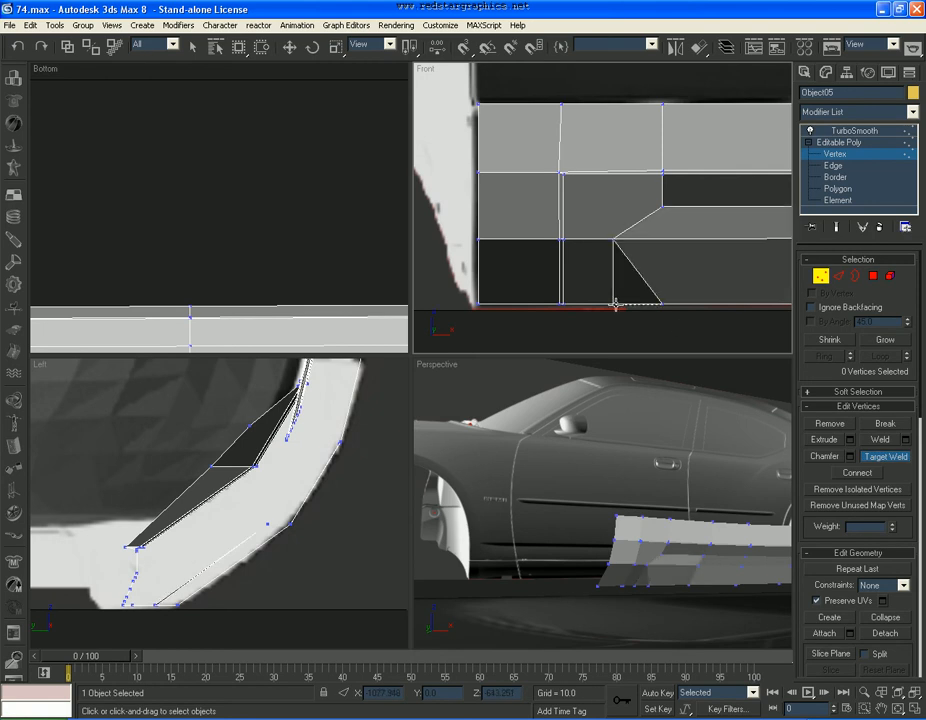
{"action": "left_click", "coordinate": [840, 142]}
Move the middle vertex at the recess's front corner inward in the side profile and check the smoothed result.
{"action": "left_click", "coordinate": [855, 130]}
{"action": "middle_click_drag", "start_coordinate": [678, 505], "coordinate": [615, 503], "text": "alt"}
{"action": "left_click", "coordinate": [836, 155]}
{"action": "left_click", "coordinate": [610, 246]}
{"action": "left_click_drag", "start_coordinate": [315, 527], "coordinate": [281, 524]}
{"action": "left_click", "coordinate": [420, 497]}
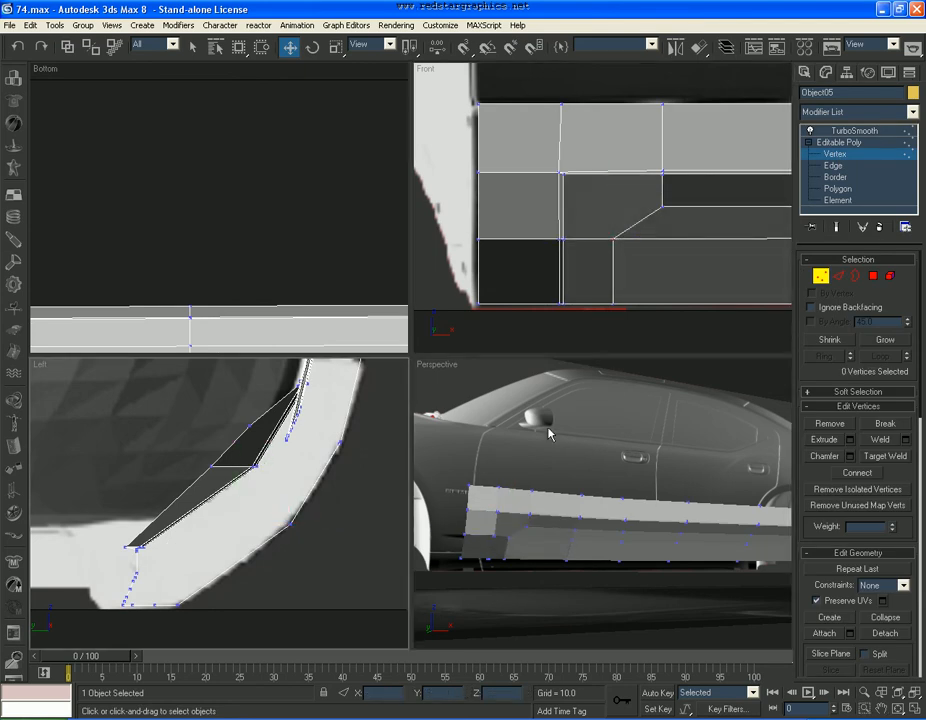
{"action": "left_click", "coordinate": [843, 157]}
{"action": "left_click", "coordinate": [858, 131]}
{"action": "scroll", "coordinate": [591, 540], "scroll_direction": "down", "scroll_amount": 5}
{"action": "middle_click_drag", "start_coordinate": [703, 570], "coordinate": [695, 567]}
{"action": "scroll", "coordinate": [670, 538], "scroll_direction": "up", "scroll_amount": 3}
Cut an edge from the bottom vertex of the recess's front corner column to the middle of the next column's lowest segment.
{"action": "left_click", "coordinate": [858, 154]}
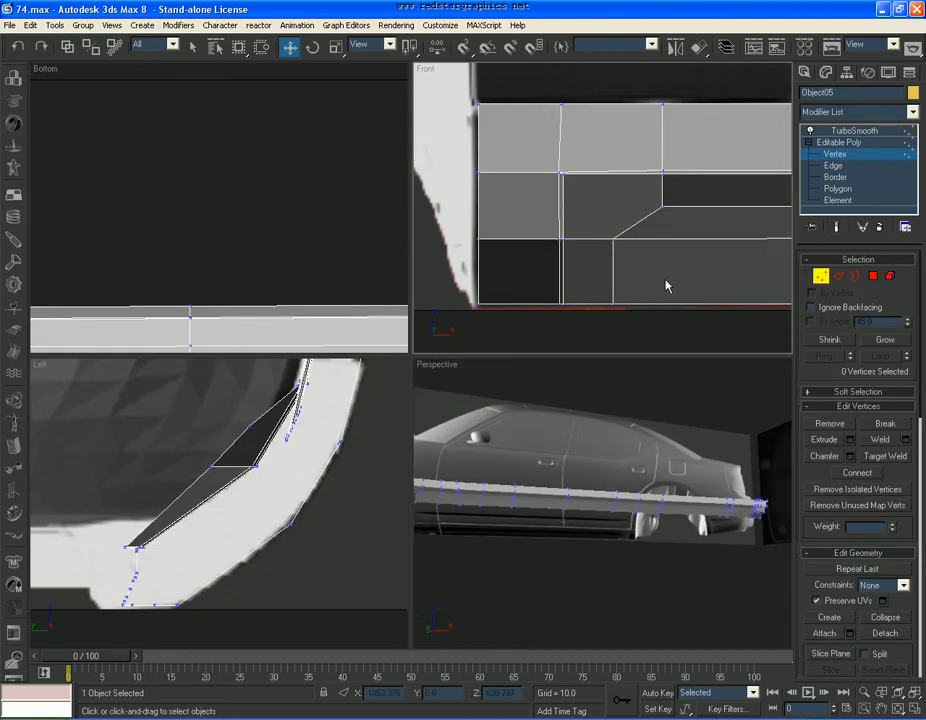
{"action": "scroll", "coordinate": [660, 295], "scroll_direction": "down", "scroll_amount": 2}
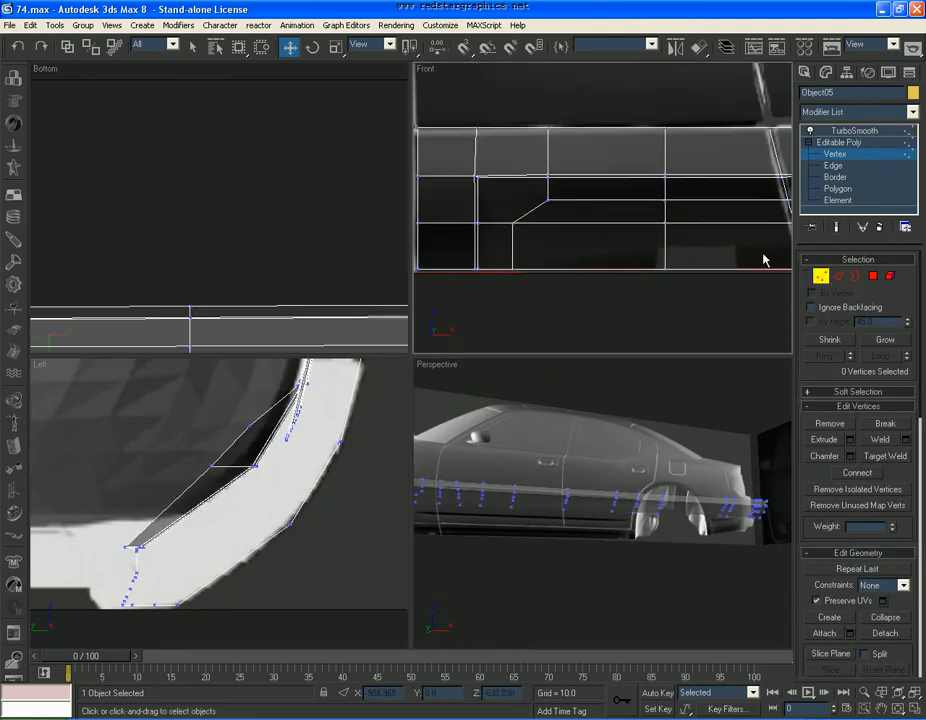
{"action": "key", "text": "alt+w"}
{"action": "scroll", "coordinate": [903, 600], "scroll_direction": "down", "scroll_amount": 2}
{"action": "left_click", "coordinate": [884, 630]}
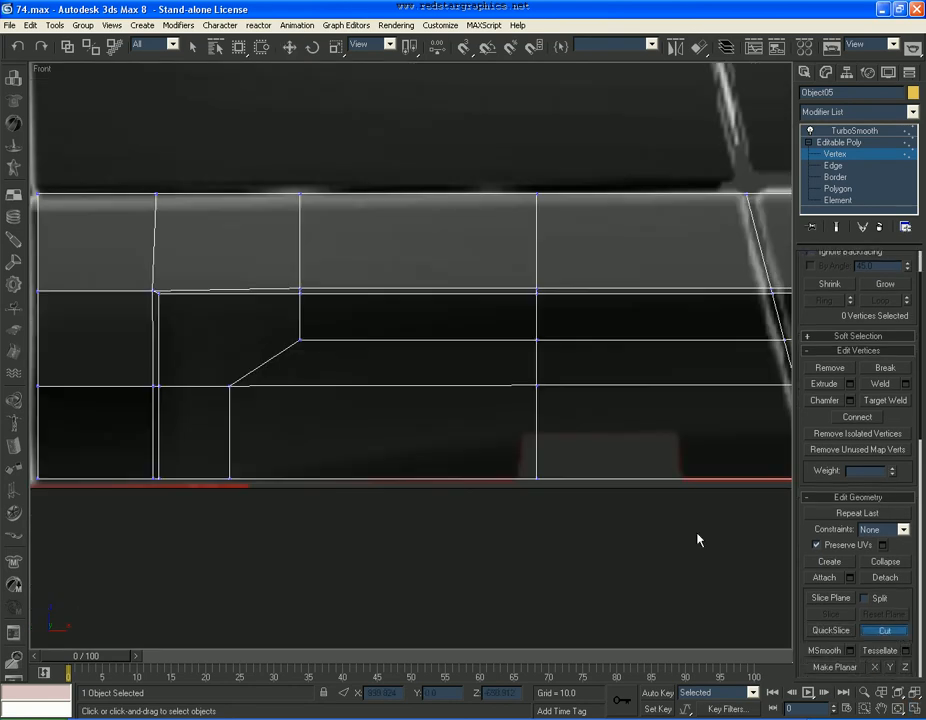
{"action": "left_click", "coordinate": [229, 477]}
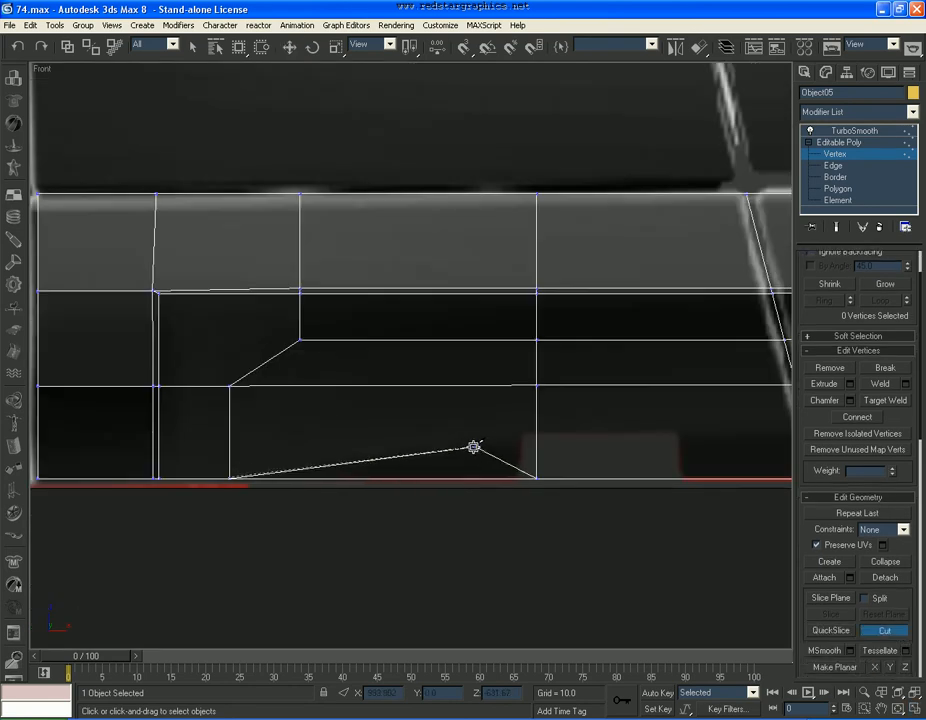
{"action": "left_click", "coordinate": [538, 432]}
{"action": "right_click", "coordinate": [538, 434]}
Try to connect the ring of lengthwise edges in the wide span ahead of the recess's rear corner.
{"action": "scroll", "coordinate": [494, 457], "scroll_direction": "down", "scroll_amount": 3}
{"action": "middle_click_drag", "start_coordinate": [620, 462], "coordinate": [337, 466]}
{"action": "middle_click_drag", "start_coordinate": [665, 455], "coordinate": [345, 455]}
{"action": "scroll", "coordinate": [556, 447], "scroll_direction": "down", "scroll_amount": 2}
{"action": "middle_click_drag", "start_coordinate": [780, 442], "coordinate": [321, 440]}
{"action": "scroll", "coordinate": [599, 420], "scroll_direction": "up", "scroll_amount": 3}
{"action": "middle_click_drag", "start_coordinate": [599, 420], "coordinate": [467, 426]}
{"action": "scroll", "coordinate": [541, 438], "scroll_direction": "up", "scroll_amount": 1}
{"action": "middle_click_drag", "start_coordinate": [627, 452], "coordinate": [480, 454]}
{"action": "key", "text": "w"}
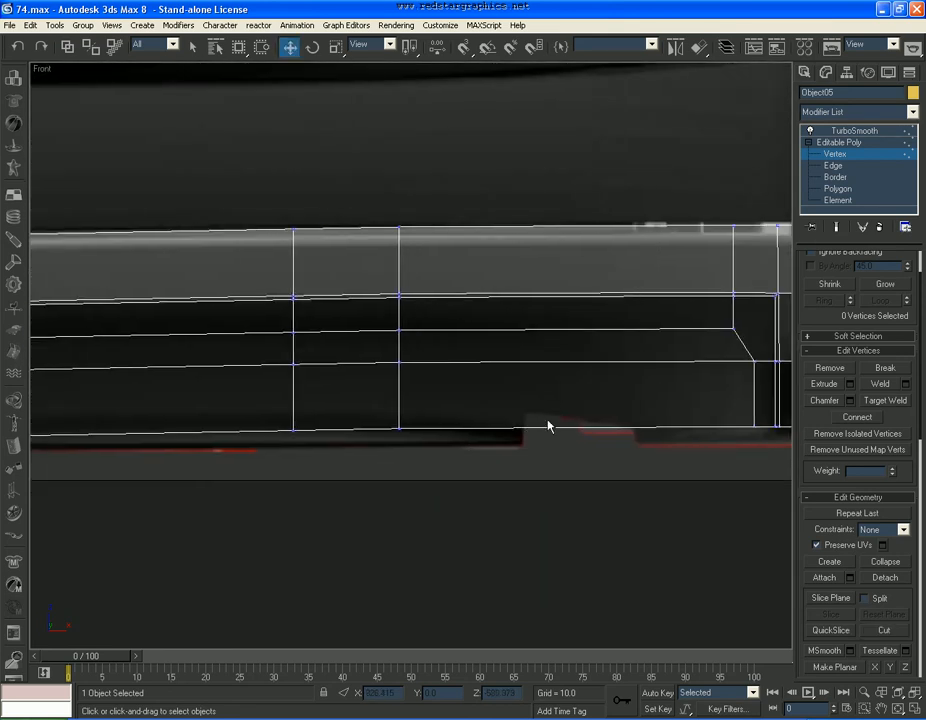
{"action": "left_click", "coordinate": [835, 165]}
{"action": "left_click", "coordinate": [600, 228]}
{"action": "left_click", "coordinate": [822, 356]}
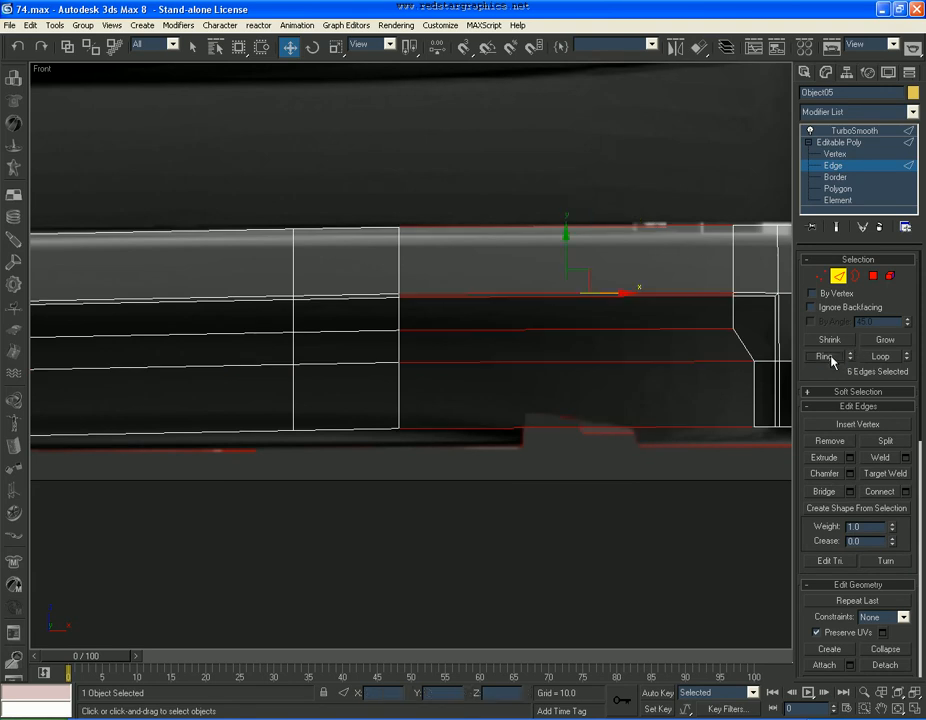
{"action": "left_click", "coordinate": [888, 491]}
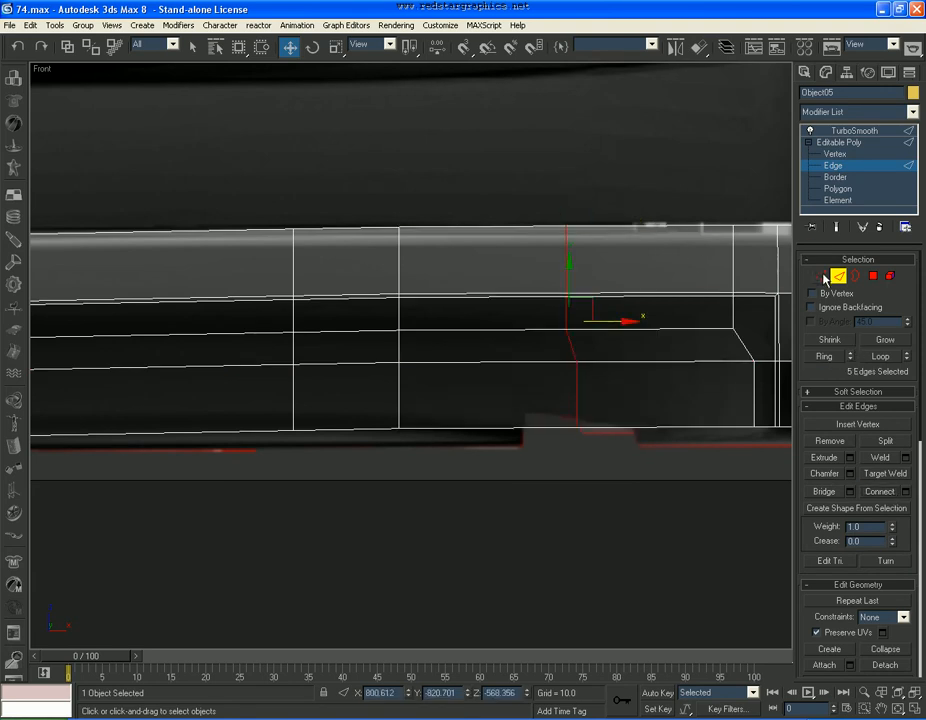
{"action": "left_click", "coordinate": [904, 492]}
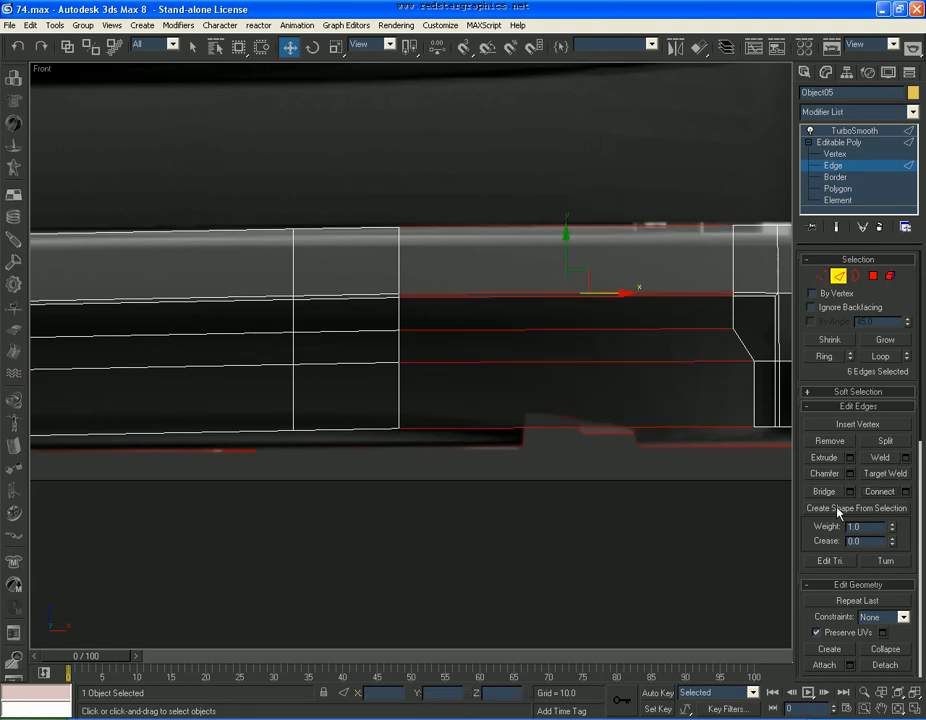
QuickSlice a vertical edge line through the sill's rear span where the reference's lower outline steps up.
{"action": "scroll", "coordinate": [891, 554], "scroll_direction": "down", "scroll_amount": 5}
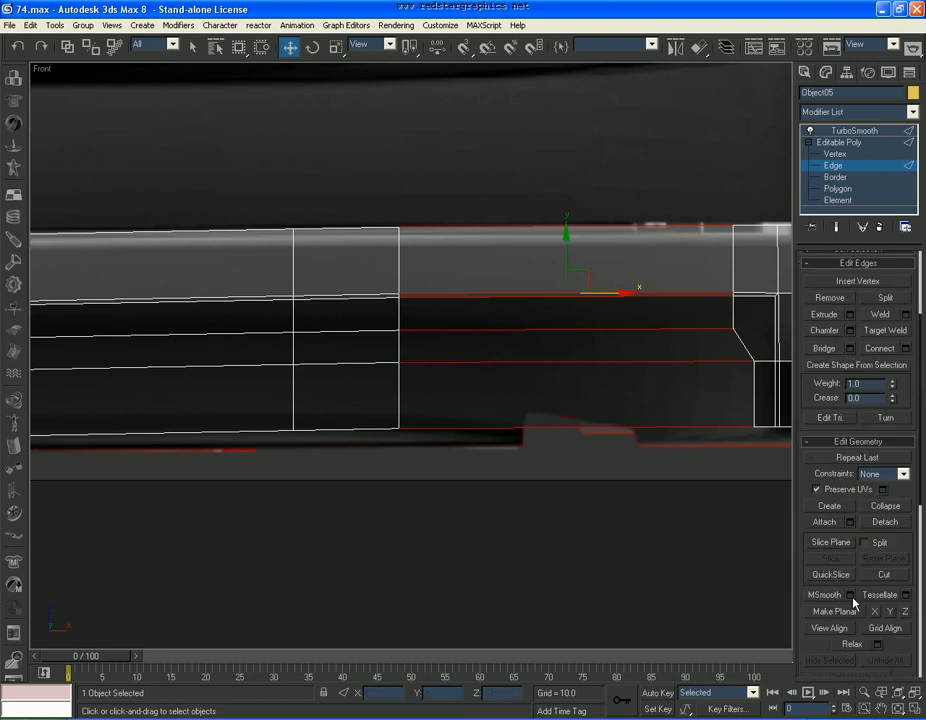
{"action": "left_click", "coordinate": [828, 574]}
{"action": "left_click", "coordinate": [525, 434]}
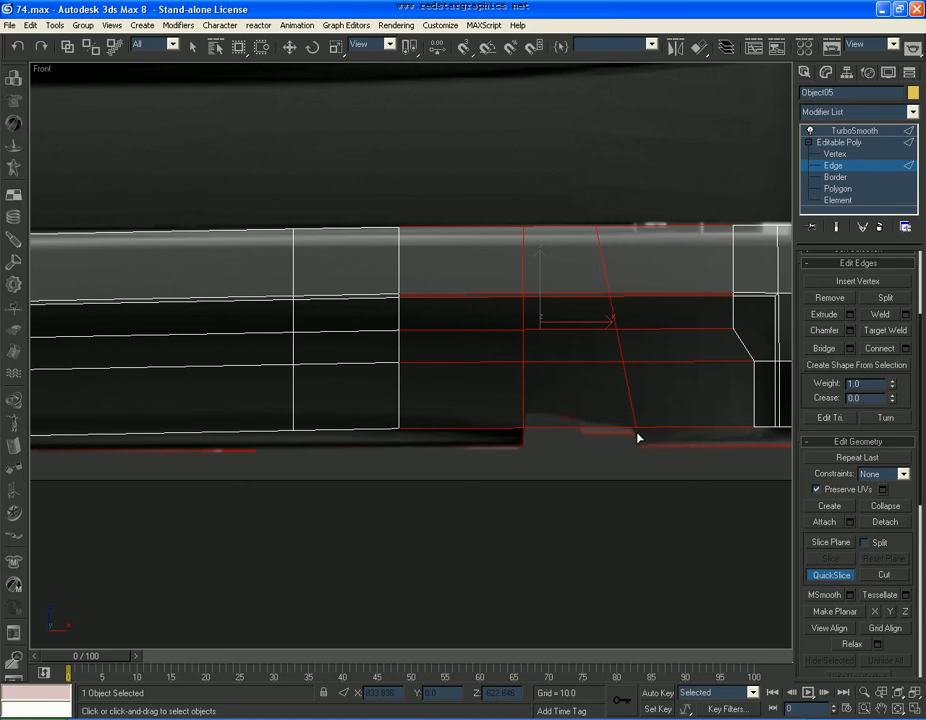
{"action": "left_click", "coordinate": [641, 486]}
Cut an edge line from the bottom vertex of the rear slice forward along the recess's lower strip to the cut at the front corner.
{"action": "left_click", "coordinate": [835, 153]}
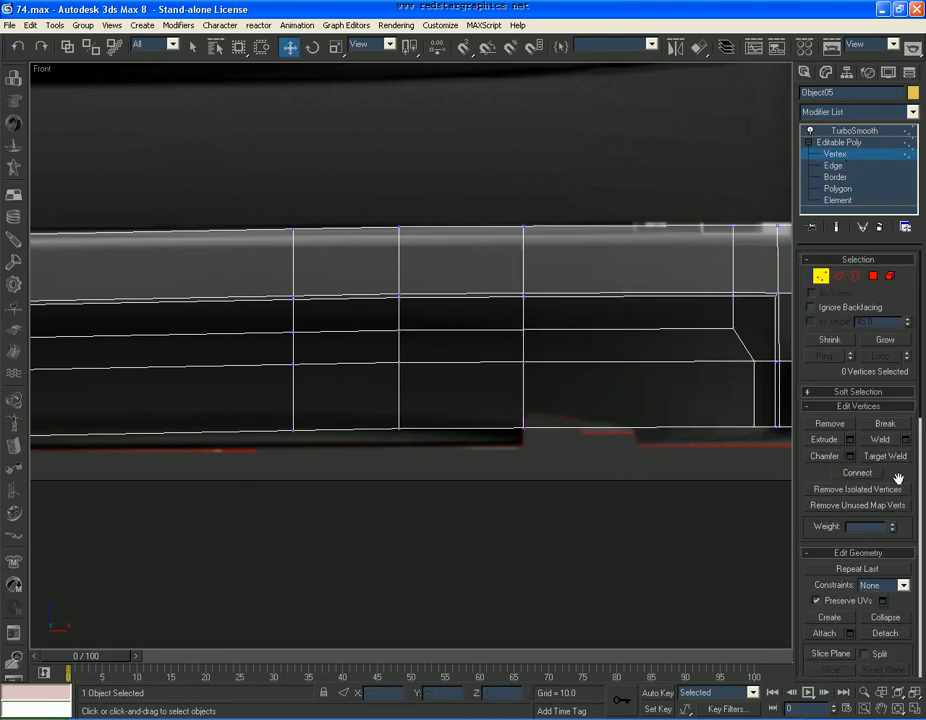
{"action": "left_click_drag", "start_coordinate": [897, 495], "coordinate": [859, 345]}
{"action": "left_click", "coordinate": [884, 536]}
{"action": "middle_click_drag", "start_coordinate": [438, 337], "coordinate": [533, 354]}
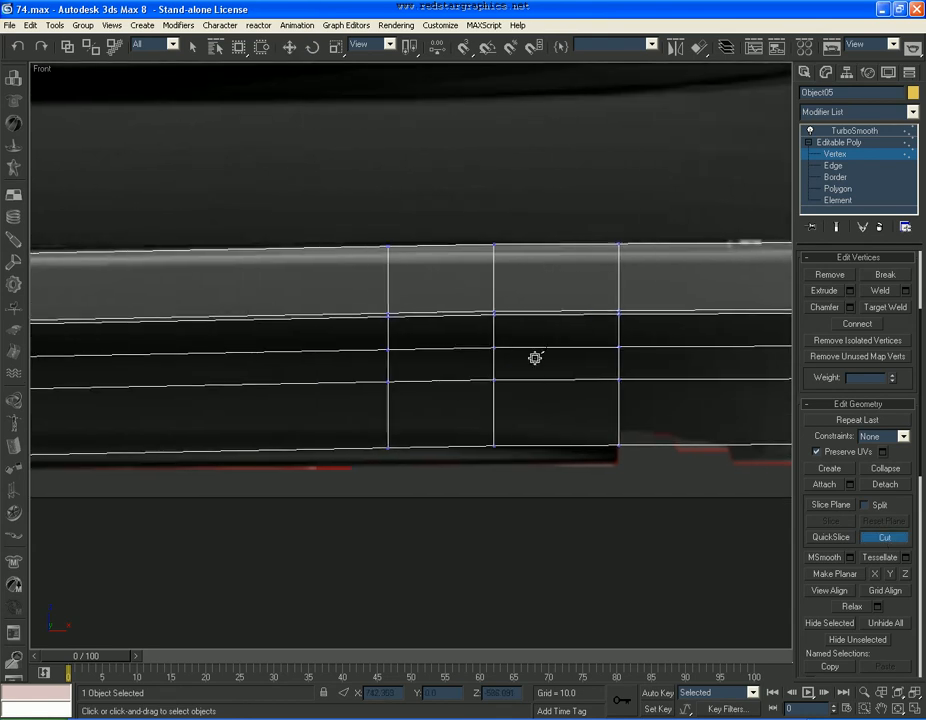
{"action": "left_click", "coordinate": [620, 444]}
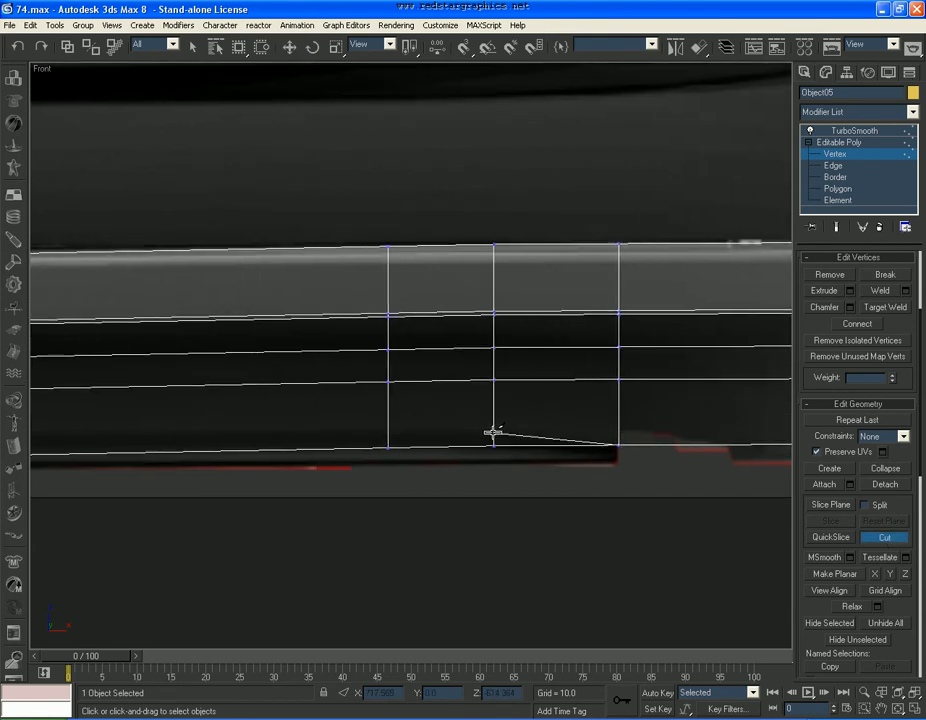
{"action": "scroll", "coordinate": [502, 387], "scroll_direction": "down", "scroll_amount": 3}
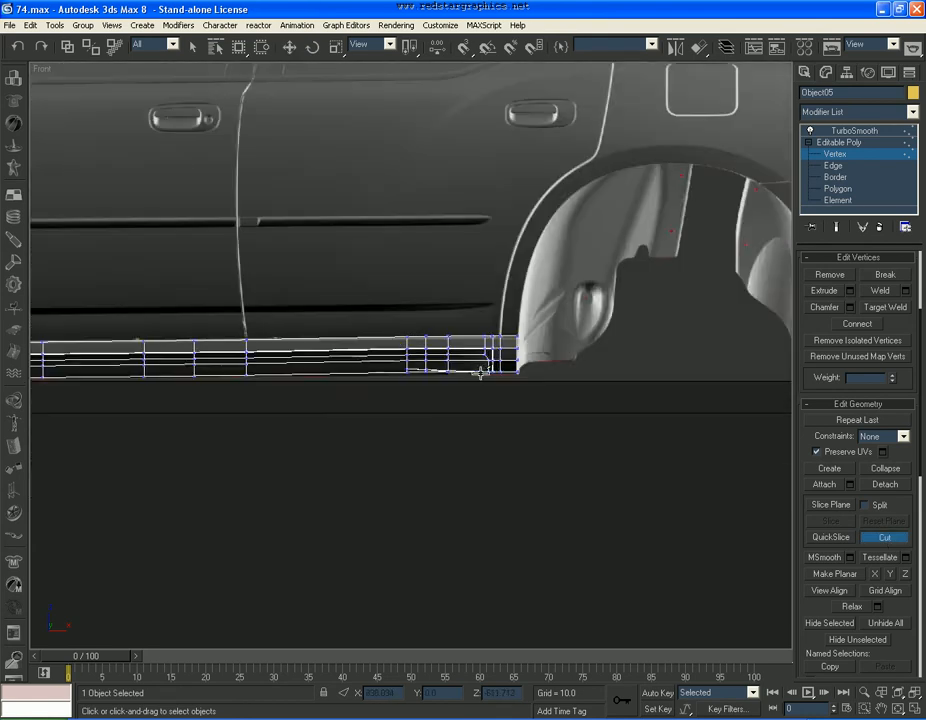
{"action": "scroll", "coordinate": [300, 337], "scroll_direction": "down", "scroll_amount": 3}
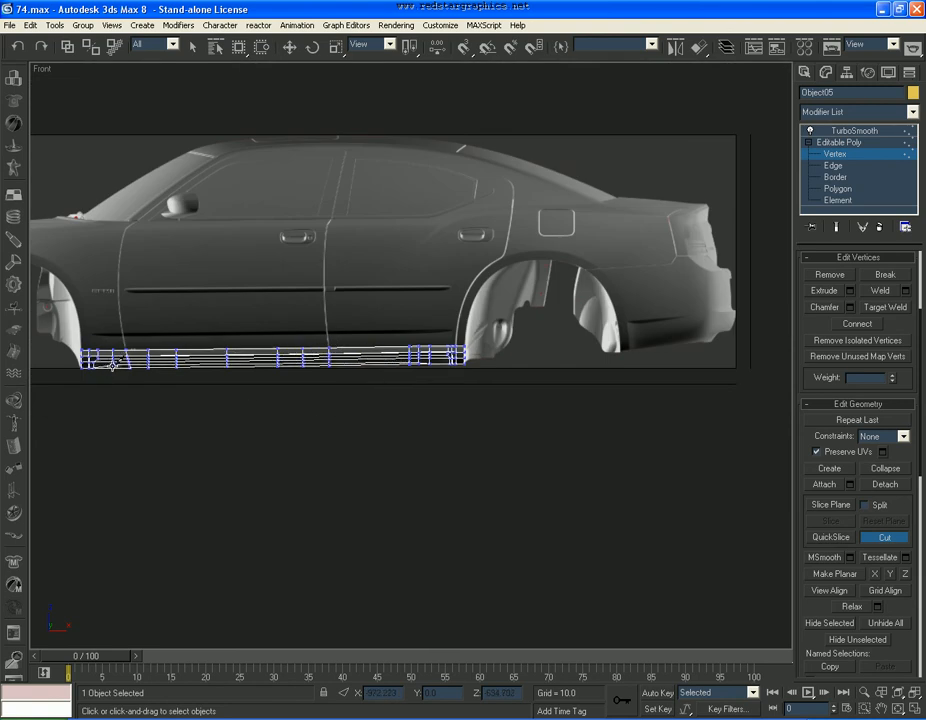
{"action": "scroll", "coordinate": [168, 369], "scroll_direction": "up", "scroll_amount": 10}
{"action": "key", "text": "w"}
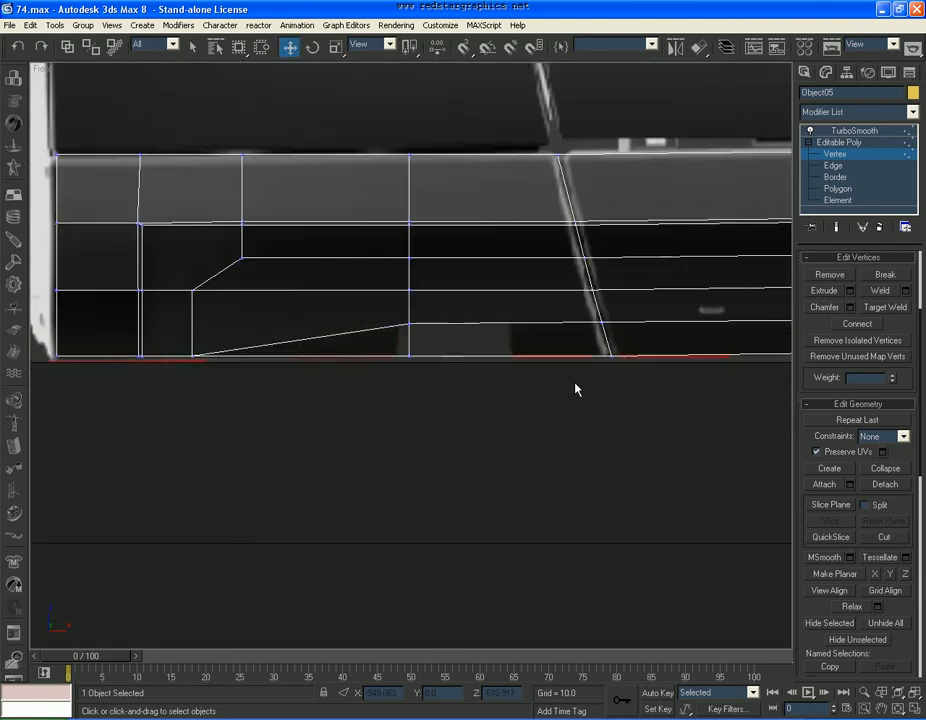
Select the newly cut edge line along the recess's lower strip.
{"action": "left_click", "coordinate": [918, 694]}
{"action": "scroll", "coordinate": [610, 535], "scroll_direction": "up", "scroll_amount": 6}
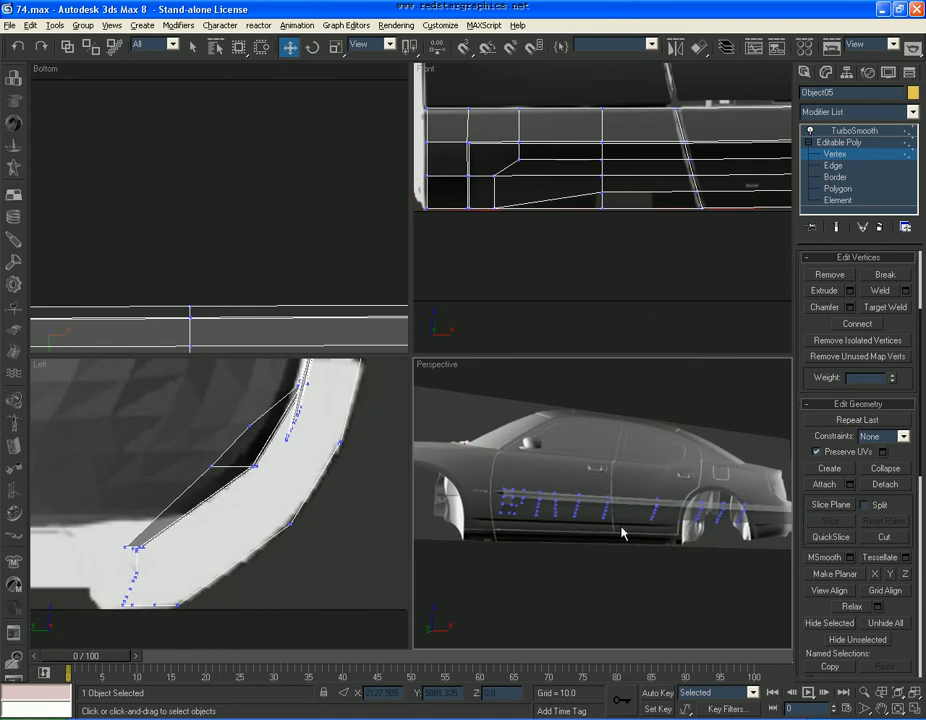
{"action": "scroll", "coordinate": [611, 536], "scroll_direction": "up", "scroll_amount": 4}
{"action": "key", "text": "F4"}
{"action": "left_click", "coordinate": [538, 542]}
{"action": "left_click", "coordinate": [642, 545], "text": "ctrl"}
{"action": "key", "text": "2"}
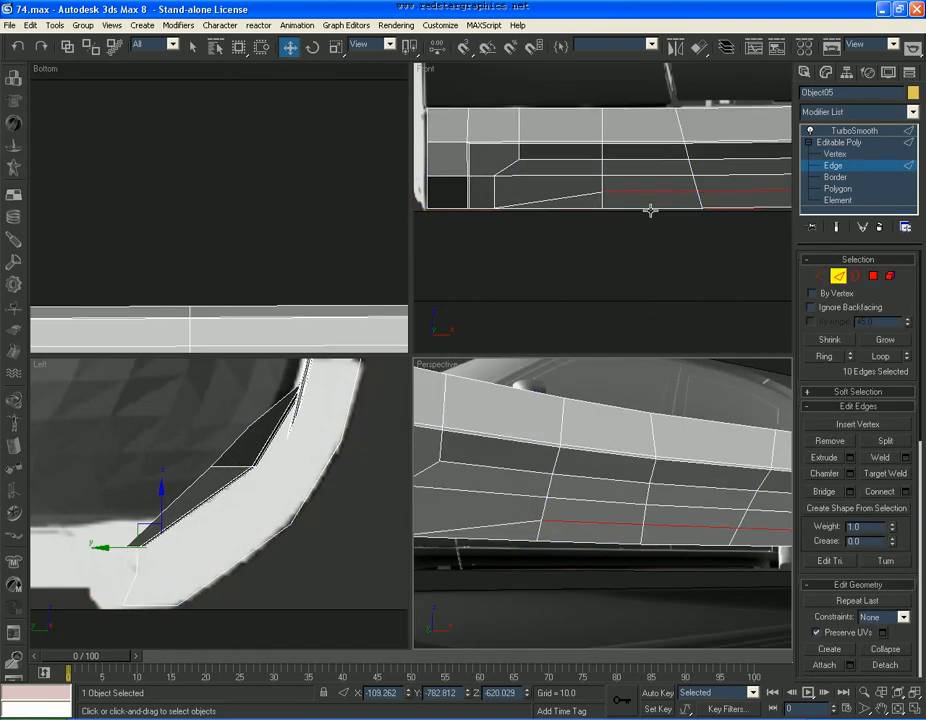
Select the sill's bottom edge line between the ends of the new cut and move it outward in the side profile, checking the smoothed shape.
{"action": "left_click", "coordinate": [650, 208]}
{"action": "left_click", "coordinate": [876, 353]}
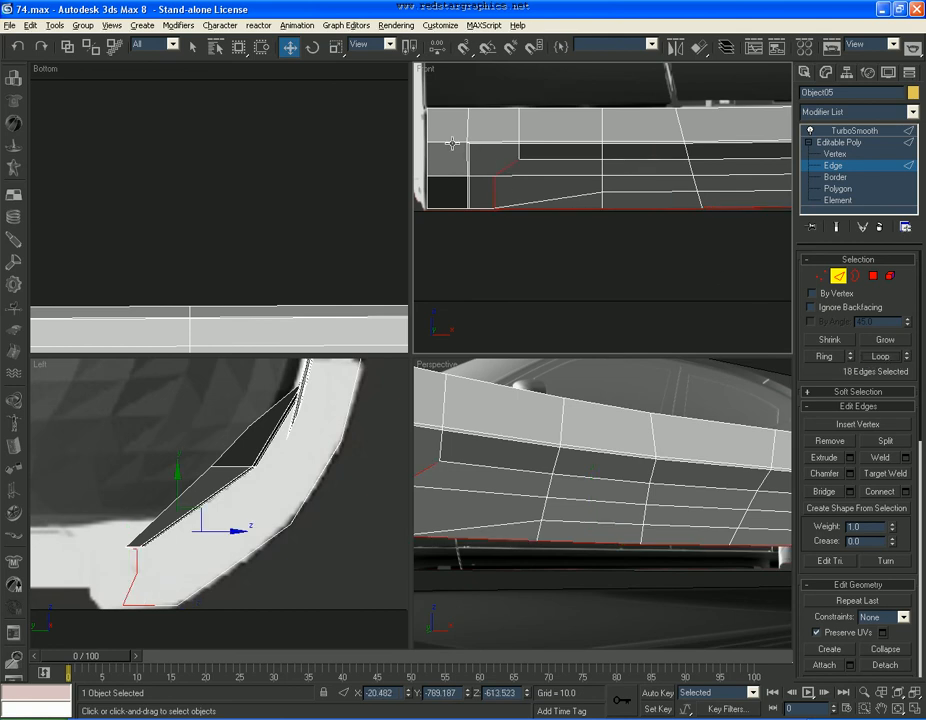
{"action": "middle_click_drag", "start_coordinate": [237, 508], "coordinate": [258, 488]}
{"action": "middle_click_drag", "start_coordinate": [648, 271], "coordinate": [520, 268]}
{"action": "scroll", "coordinate": [593, 200], "scroll_direction": "down", "scroll_amount": 5}
{"action": "scroll", "coordinate": [593, 200], "scroll_direction": "up", "scroll_amount": 3}
{"action": "left_click_drag", "start_coordinate": [489, 209], "coordinate": [507, 112], "text": "alt"}
{"action": "middle_click_drag", "start_coordinate": [708, 480], "coordinate": [490, 525], "text": "alt"}
{"action": "key", "text": "F4"}
{"action": "middle_click_drag", "start_coordinate": [205, 518], "coordinate": [207, 520]}
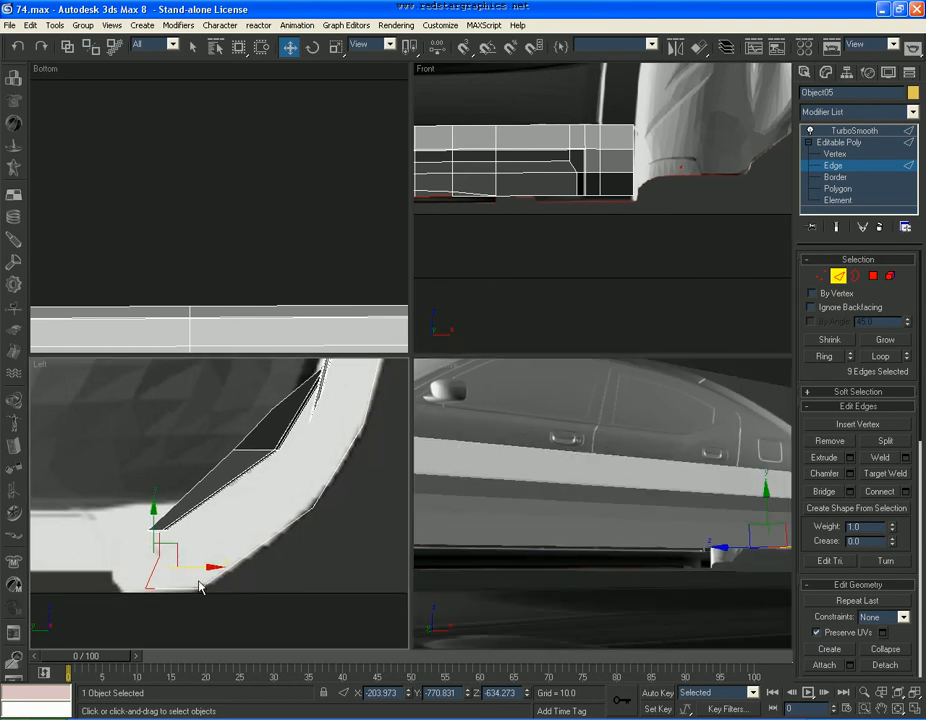
{"action": "left_click_drag", "start_coordinate": [192, 562], "coordinate": [209, 564]}
{"action": "left_click", "coordinate": [236, 592]}
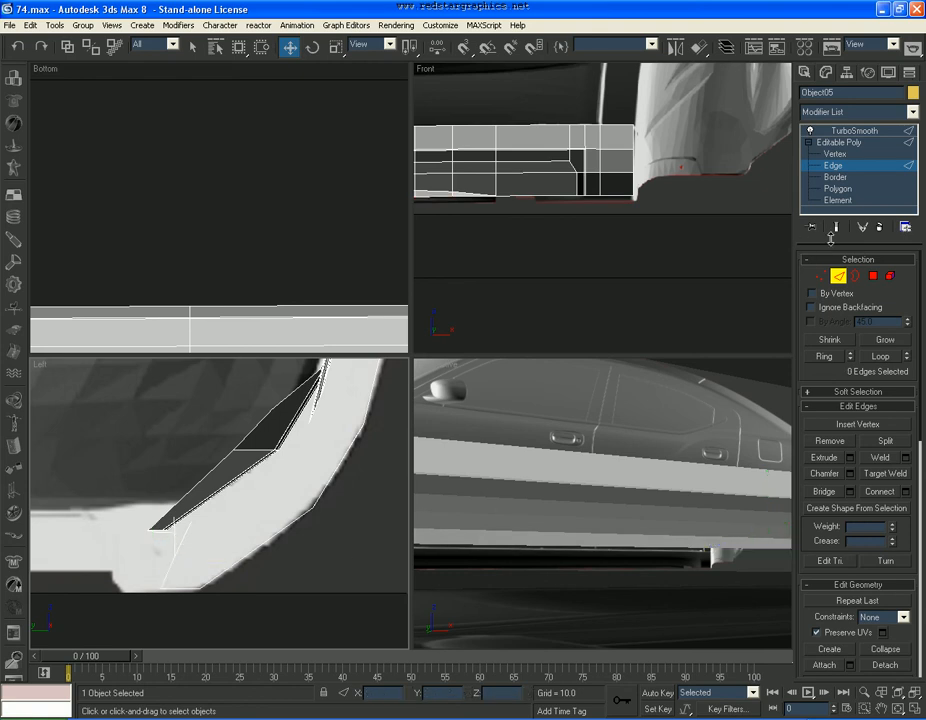
{"action": "left_click", "coordinate": [852, 131]}
{"action": "scroll", "coordinate": [624, 533], "scroll_direction": "up", "scroll_amount": 8}
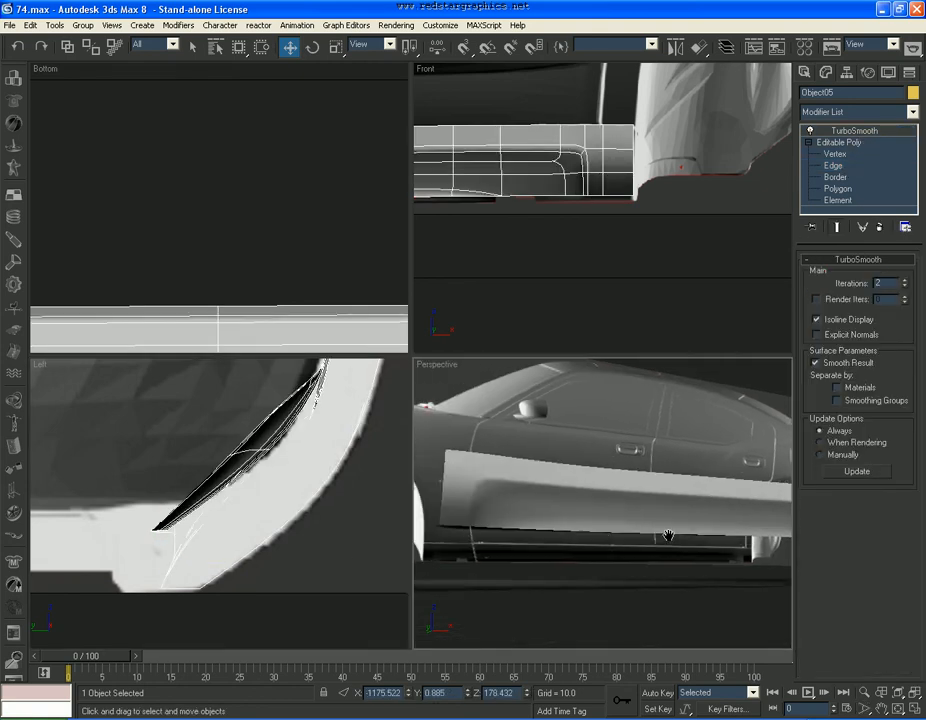
Select the cut edge line along the recess's lower strip without its end sections and chamfer it narrowly.
{"action": "left_click", "coordinate": [840, 165]}
{"action": "left_click", "coordinate": [605, 505]}
{"action": "left_click", "coordinate": [878, 356]}
{"action": "scroll", "coordinate": [587, 494], "scroll_direction": "down", "scroll_amount": 8}
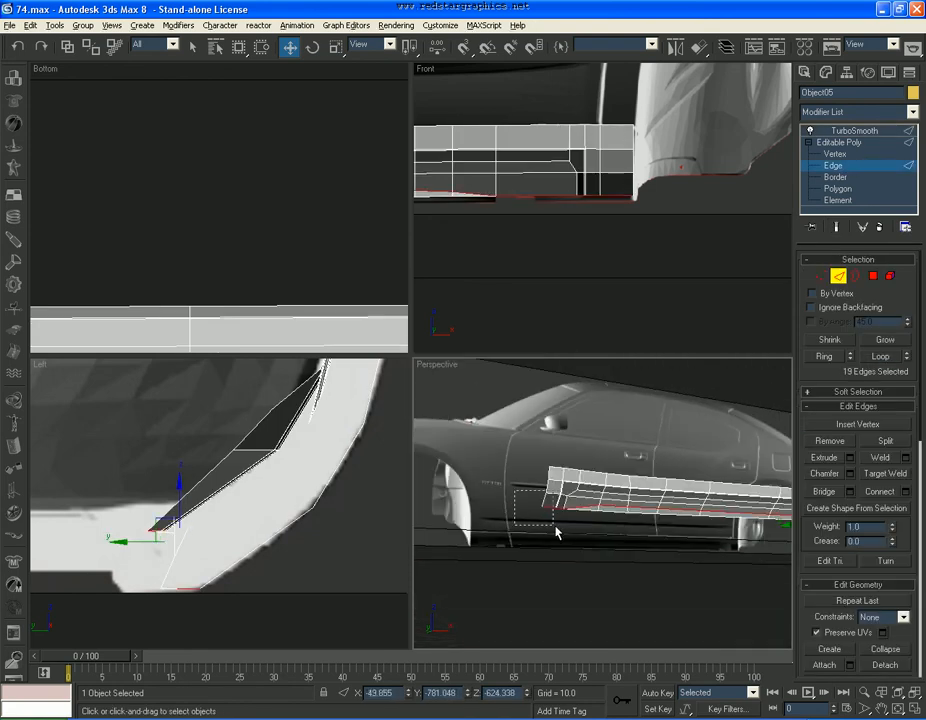
{"action": "left_click_drag", "start_coordinate": [561, 529], "coordinate": [562, 530], "text": "alt"}
{"action": "middle_click", "coordinate": [536, 161]}
{"action": "left_click_drag", "start_coordinate": [680, 161], "coordinate": [542, 210], "text": "alt"}
{"action": "middle_click_drag", "start_coordinate": [542, 210], "coordinate": [657, 212]}
{"action": "scroll", "coordinate": [657, 212], "scroll_direction": "up", "scroll_amount": 5}
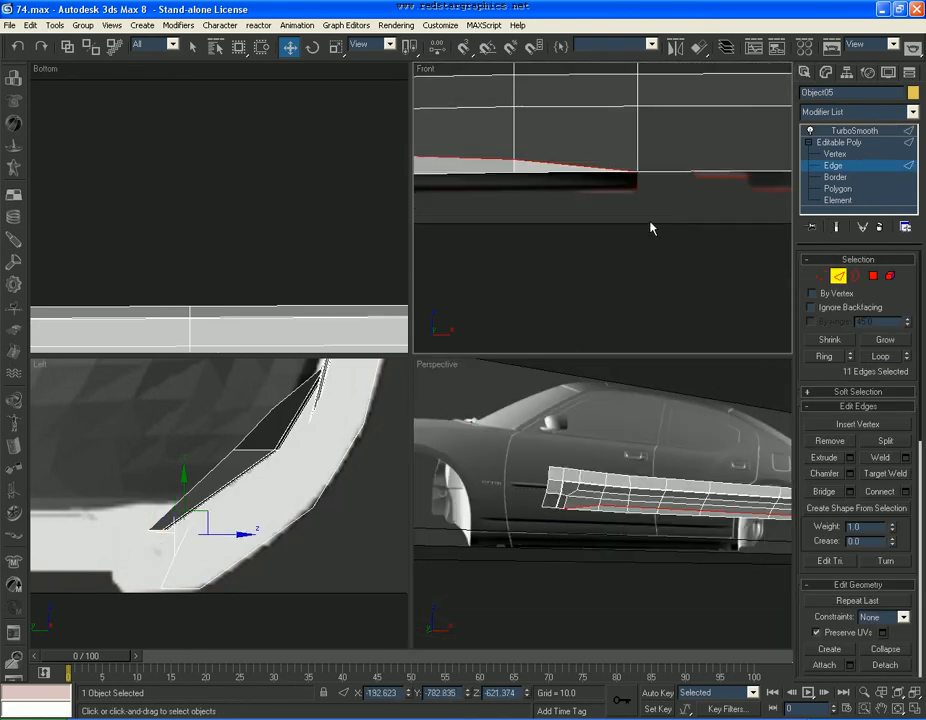
{"action": "left_click", "coordinate": [850, 474]}
{"action": "left_click", "coordinate": [482, 382]}
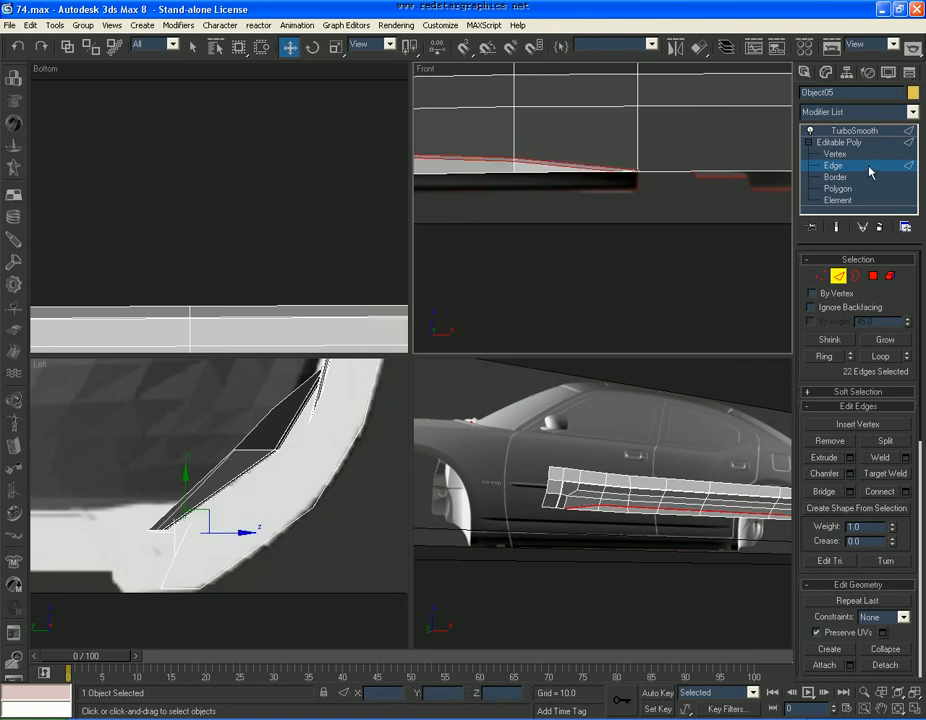
Examine the smoothed sill and its chamfered lower line along the whole side of the car.
{"action": "left_click", "coordinate": [864, 166]}
{"action": "left_click", "coordinate": [875, 133]}
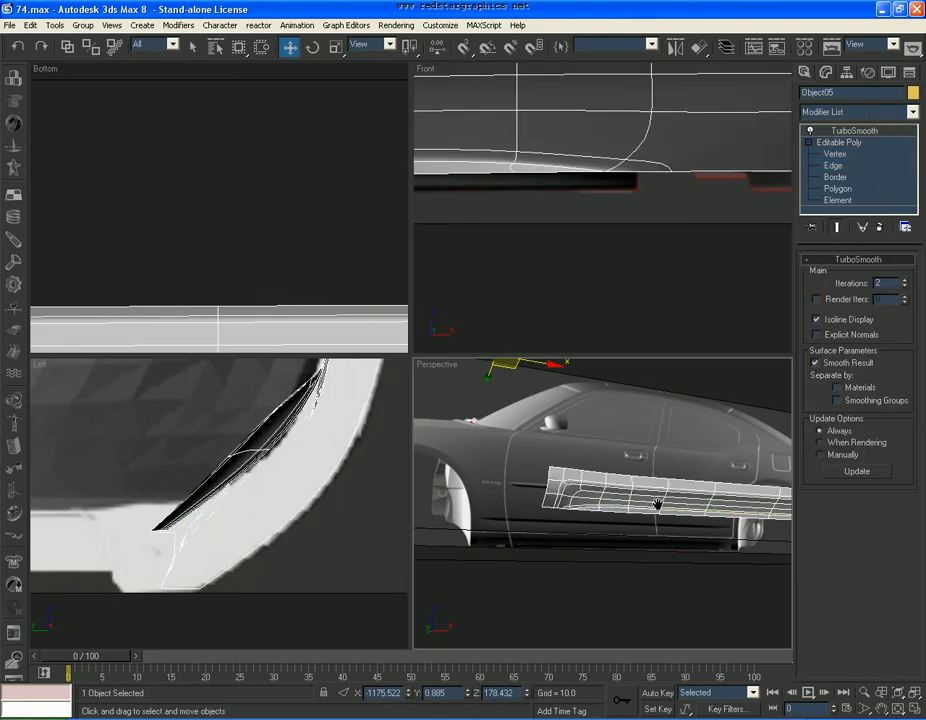
{"action": "scroll", "coordinate": [661, 506], "scroll_direction": "up", "scroll_amount": 2}
{"action": "middle_click_drag", "start_coordinate": [726, 514], "coordinate": [648, 526], "text": "alt"}
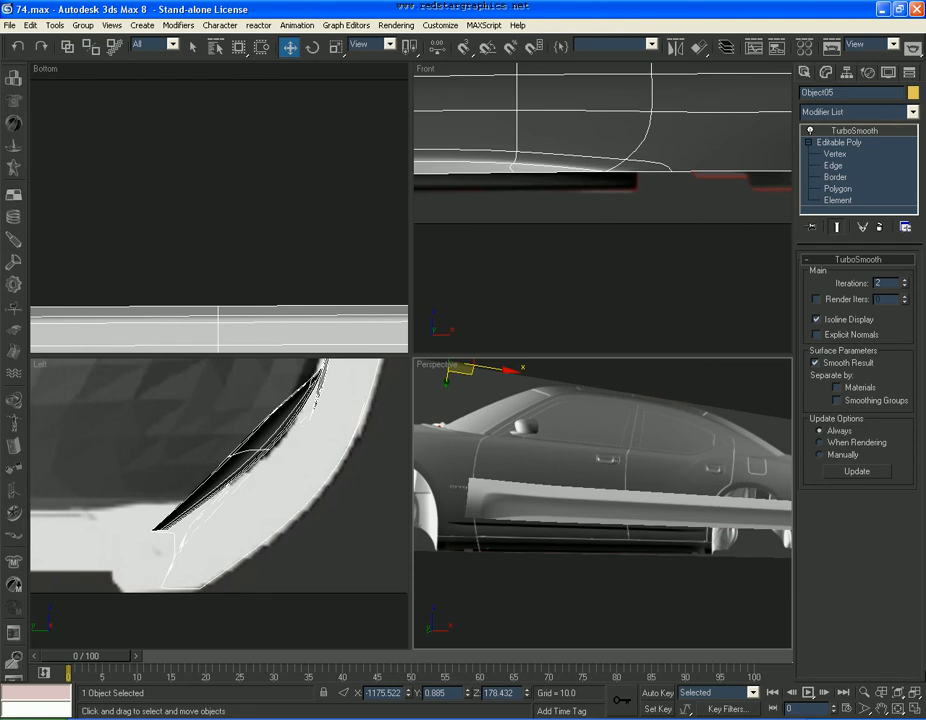
{"action": "key", "text": "alt+w"}
{"action": "left_click", "coordinate": [897, 709]}
{"action": "mouse_move", "coordinate": [496, 374]}
{"action": "left_mouse_down"}
{"action": "mouse_move", "coordinate": [316, 393]}
{"action": "mouse_move", "coordinate": [378, 411]}
{"action": "mouse_move", "coordinate": [494, 416]}
{"action": "mouse_move", "coordinate": [581, 389]}
{"action": "mouse_move", "coordinate": [508, 376]}
{"action": "left_mouse_up"}
{"action": "right_click", "coordinate": [508, 376]}
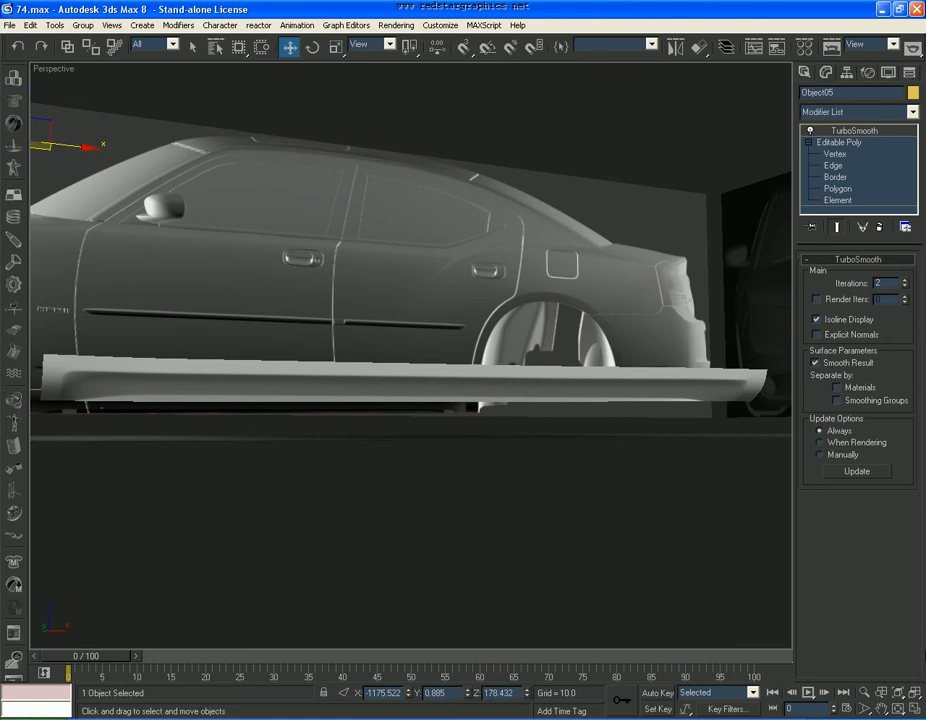
Weld the two chamfer vertices at the rear end of the cut line on the sill's bottom edge.
{"action": "left_click", "coordinate": [916, 707]}
{"action": "left_click", "coordinate": [834, 155]}
{"action": "scroll", "coordinate": [590, 145], "scroll_direction": "up", "scroll_amount": 2}
{"action": "middle_click_drag", "start_coordinate": [588, 142], "coordinate": [630, 205]}
{"action": "scroll", "coordinate": [625, 218], "scroll_direction": "up", "scroll_amount": 2}
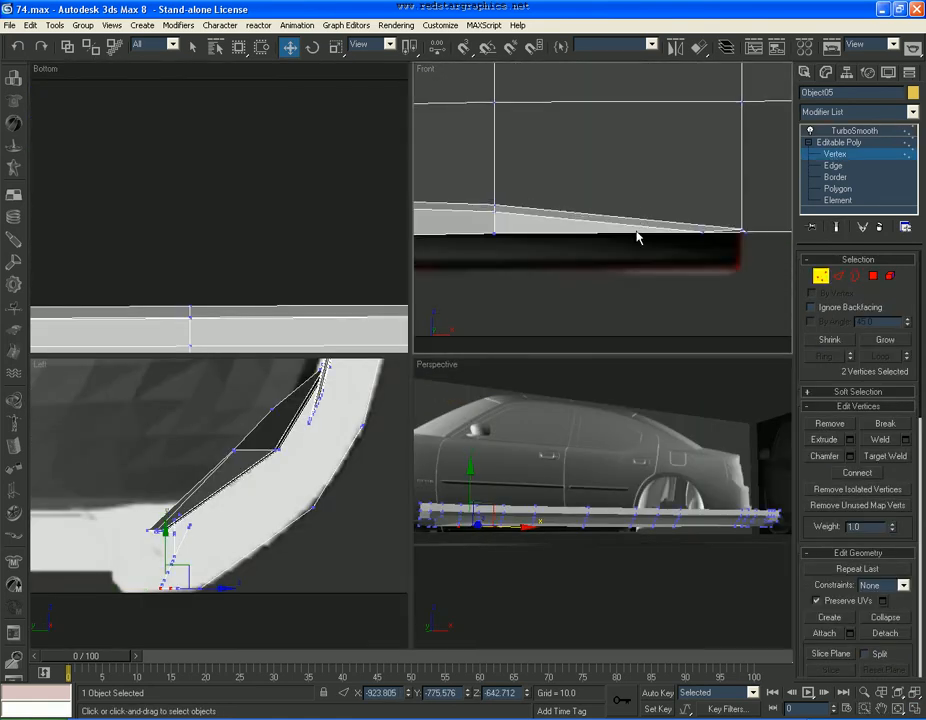
{"action": "key", "text": "alt+x"}
{"action": "middle_click_drag", "start_coordinate": [755, 222], "coordinate": [625, 222]}
{"action": "left_click_drag", "start_coordinate": [646, 219], "coordinate": [600, 240]}
{"action": "left_click", "coordinate": [884, 442]}
Weld the two chamfer vertices at the front end of the cut line and check the smoothed sill.
{"action": "scroll", "coordinate": [597, 244], "scroll_direction": "down", "scroll_amount": 3}
{"action": "scroll", "coordinate": [676, 250], "scroll_direction": "up", "scroll_amount": 6}
{"action": "middle_click_drag", "start_coordinate": [447, 309], "coordinate": [643, 217]}
{"action": "middle_click_drag", "start_coordinate": [426, 234], "coordinate": [699, 211]}
{"action": "left_click_drag", "start_coordinate": [690, 247], "coordinate": [671, 222]}
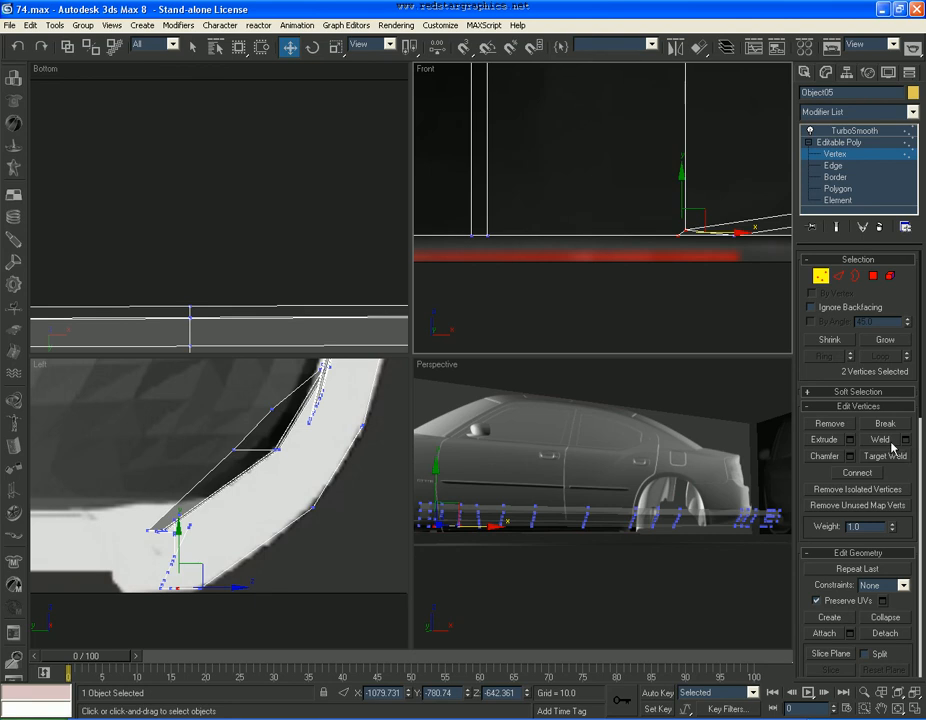
{"action": "left_click", "coordinate": [892, 442]}
{"action": "left_click", "coordinate": [753, 236]}
{"action": "left_click", "coordinate": [850, 133]}
{"action": "middle_click_drag", "start_coordinate": [670, 403], "coordinate": [685, 491], "text": "alt"}
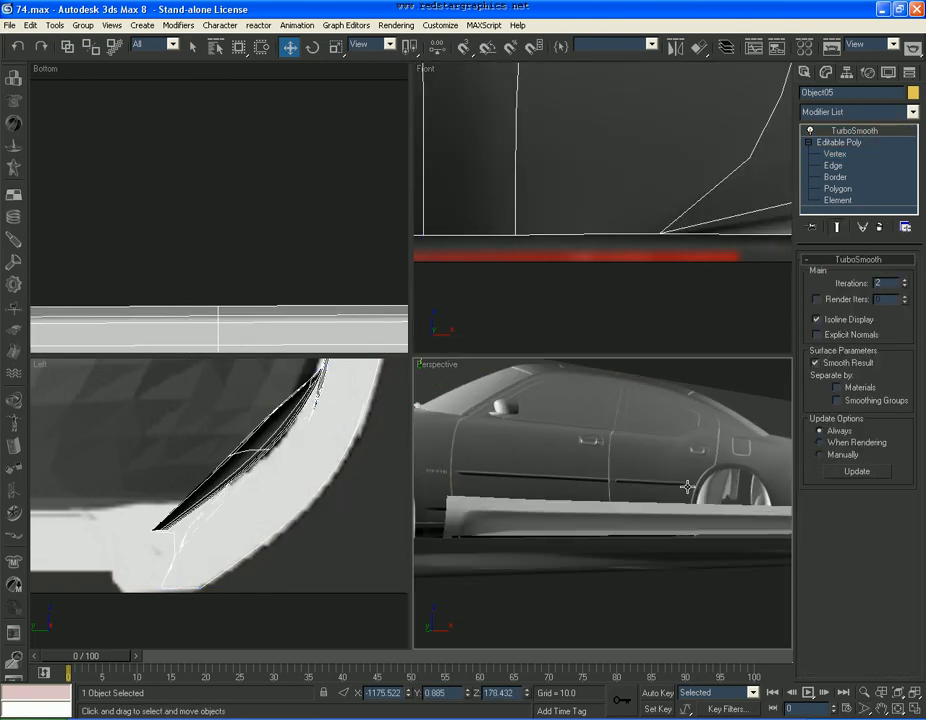
Shift the vertices at the lower front corner of the sill's recess slightly inward and return to the smoothed result.
{"action": "middle_click_drag", "start_coordinate": [611, 535], "coordinate": [610, 503], "text": "alt"}
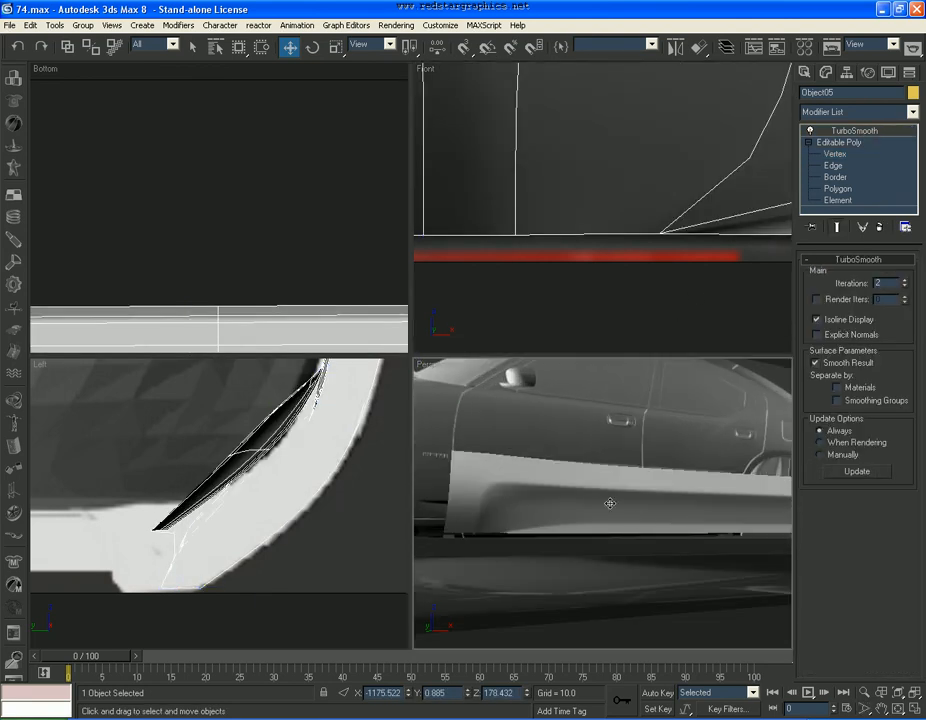
{"action": "left_click", "coordinate": [842, 153]}
{"action": "middle_click_drag", "start_coordinate": [482, 438], "coordinate": [548, 440]}
{"action": "scroll", "coordinate": [546, 445], "scroll_direction": "up", "scroll_amount": 5}
{"action": "key", "text": "F4"}
{"action": "left_click_drag", "start_coordinate": [511, 523], "coordinate": [484, 545]}
{"action": "key", "text": "F4"}
{"action": "right_click", "coordinate": [262, 548]}
{"action": "left_click_drag", "start_coordinate": [291, 507], "coordinate": [269, 506]}
{"action": "left_click", "coordinate": [335, 500]}
{"action": "left_click", "coordinate": [855, 131]}
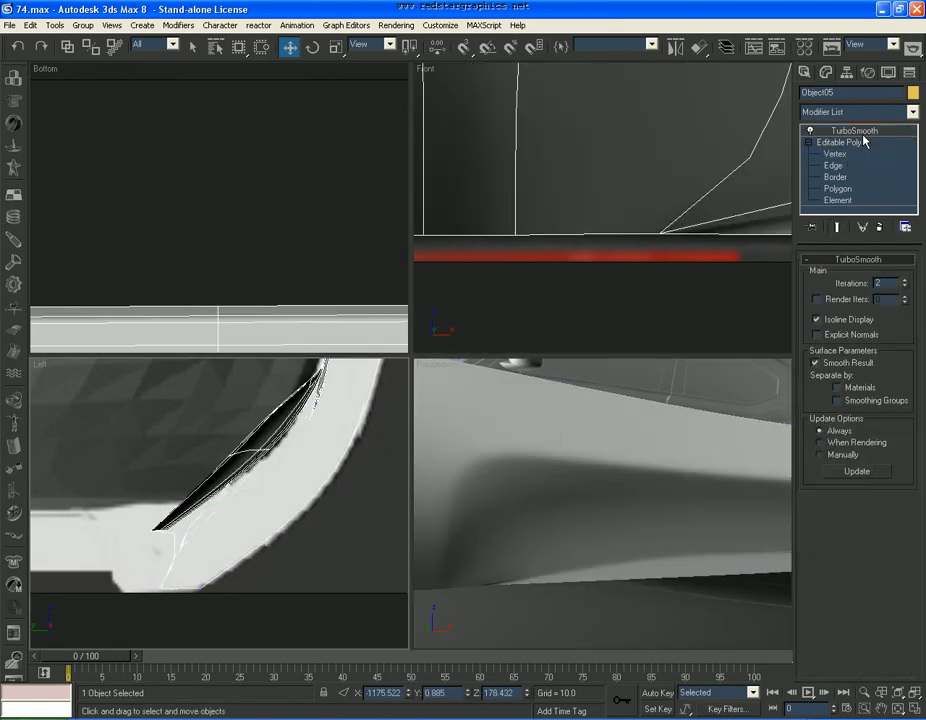
Unhide all the hidden parts of the car body around the sill.
{"action": "scroll", "coordinate": [591, 498], "scroll_direction": "down", "scroll_amount": 8}
{"action": "right_click", "coordinate": [708, 518]}
{"action": "left_click", "coordinate": [740, 457]}
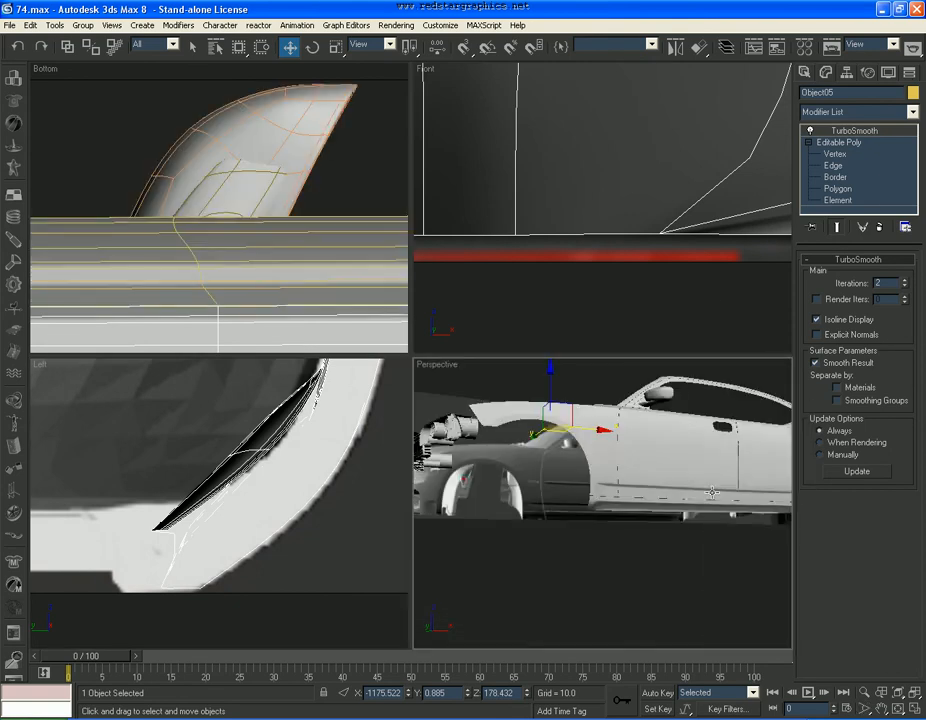
{"action": "middle_click_drag", "start_coordinate": [740, 460], "coordinate": [725, 467], "text": "alt"}
Examine the smoothed sill against the car body along its length, up close at the rear end.
{"action": "left_click", "coordinate": [917, 711]}
{"action": "left_click", "coordinate": [899, 709]}
{"action": "left_click_drag", "start_coordinate": [379, 346], "coordinate": [393, 373]}
{"action": "middle_click_drag", "start_coordinate": [529, 373], "coordinate": [489, 373]}
{"action": "left_click_drag", "start_coordinate": [489, 373], "coordinate": [432, 380]}
{"action": "middle_click_drag", "start_coordinate": [668, 380], "coordinate": [432, 379]}
{"action": "scroll", "coordinate": [432, 379], "scroll_direction": "up", "scroll_amount": 4}
{"action": "scroll", "coordinate": [494, 411], "scroll_direction": "up", "scroll_amount": 4}
{"action": "left_click_drag", "start_coordinate": [494, 411], "coordinate": [418, 436]}
{"action": "middle_click_drag", "start_coordinate": [418, 436], "coordinate": [383, 435]}
{"action": "left_click_drag", "start_coordinate": [383, 435], "coordinate": [362, 430]}
{"action": "scroll", "coordinate": [362, 430], "scroll_direction": "up", "scroll_amount": 3}
{"action": "right_click", "coordinate": [362, 430]}
{"action": "scroll", "coordinate": [362, 430], "scroll_direction": "up", "scroll_amount": 1}
{"action": "key", "text": "F4"}
{"action": "key", "text": "F4"}
Try to connect the ring of upright edges on the sill's rear end face and check the smoothed shape.
{"action": "left_click", "coordinate": [843, 158]}
{"action": "middle_click_drag", "start_coordinate": [374, 436], "coordinate": [467, 403]}
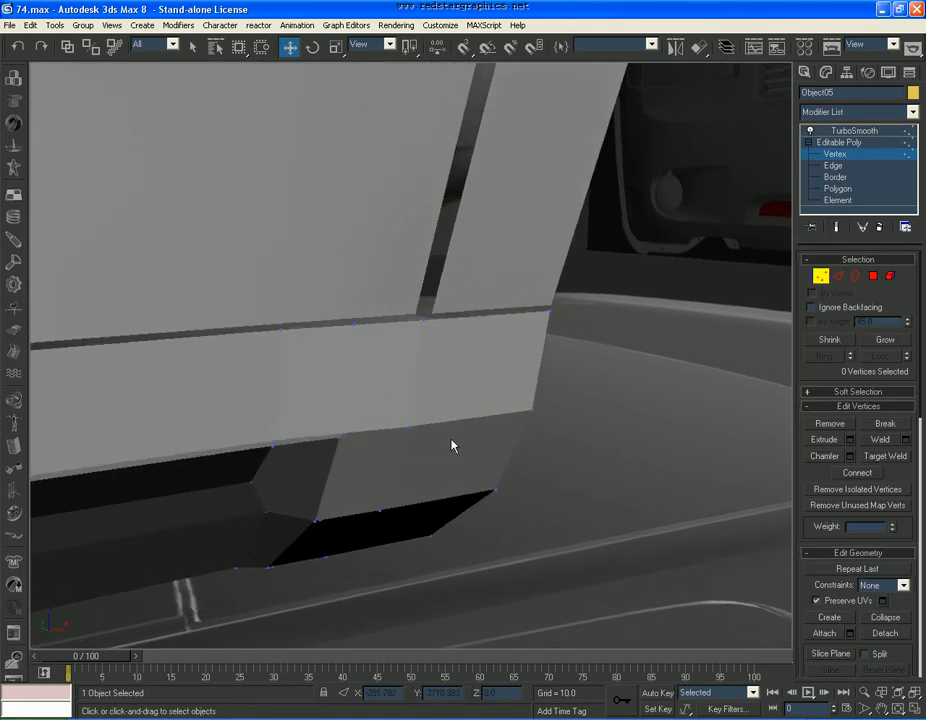
{"action": "left_click", "coordinate": [838, 276]}
{"action": "left_click", "coordinate": [399, 453]}
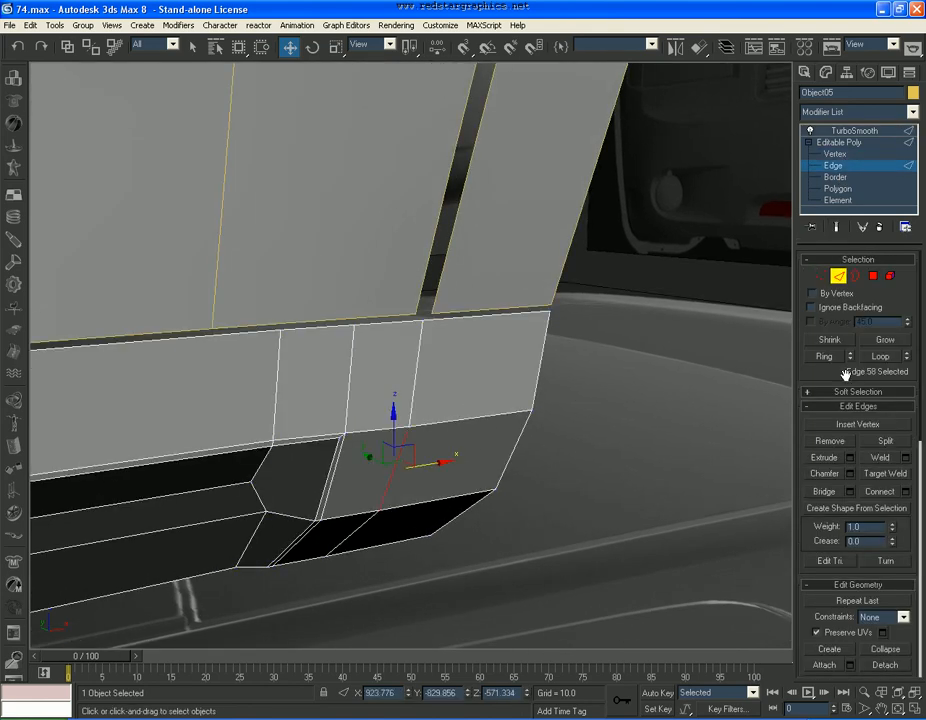
{"action": "left_click", "coordinate": [824, 356]}
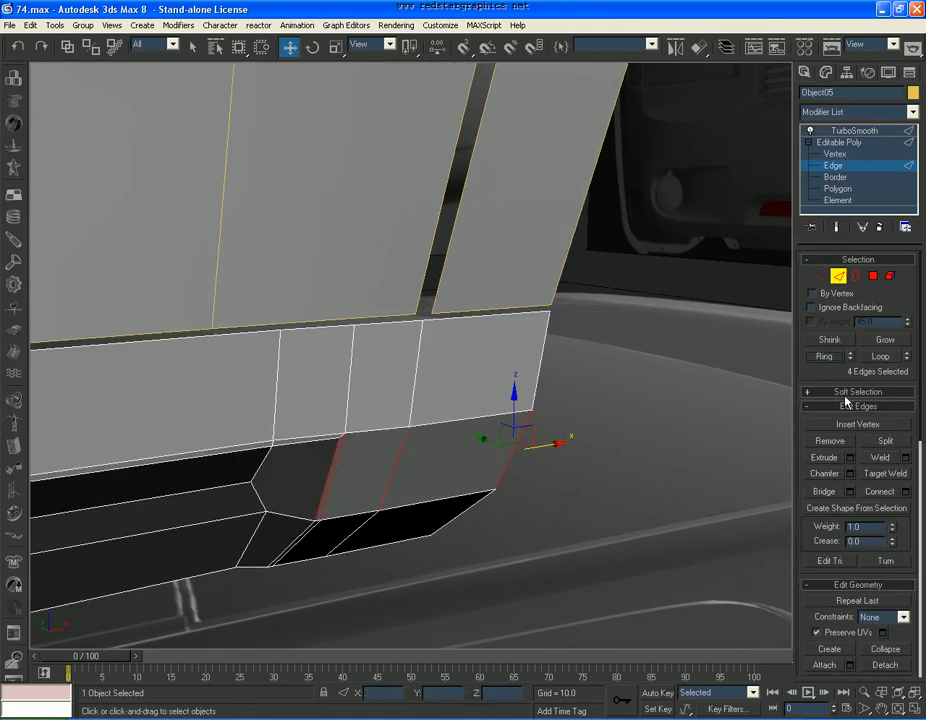
{"action": "left_click", "coordinate": [893, 492]}
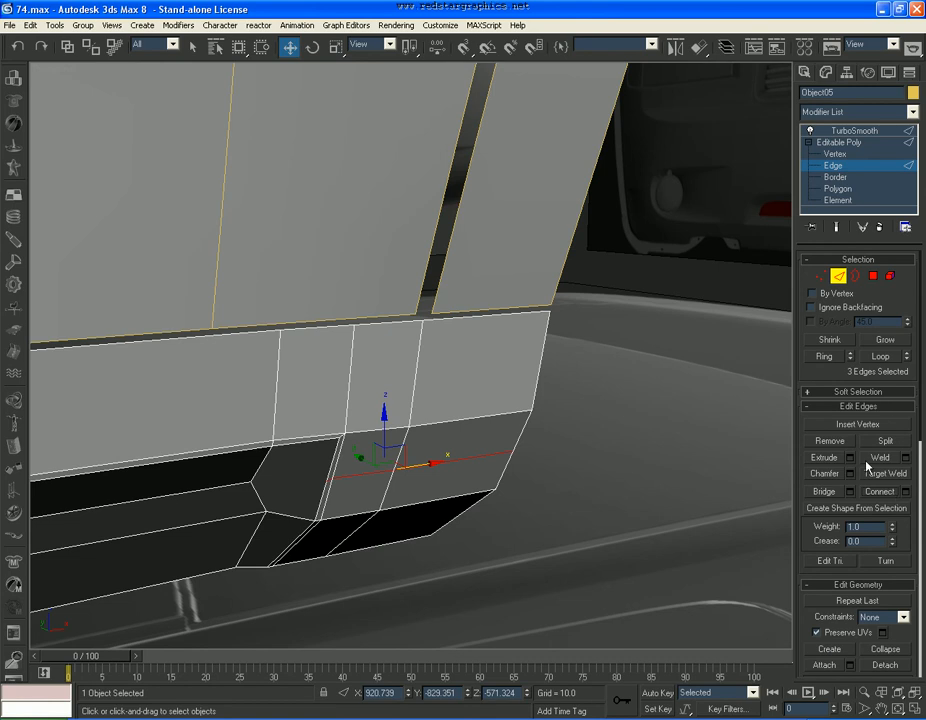
{"action": "left_click", "coordinate": [839, 276]}
{"action": "left_click", "coordinate": [859, 133]}
{"action": "key", "text": "F4"}
{"action": "middle_click_drag", "start_coordinate": [525, 409], "coordinate": [588, 368]}
Select the upright edges across both end faces and the recess, and connect them with one lengthwise edge line.
{"action": "left_click", "coordinate": [845, 166]}
{"action": "key", "text": "F4"}
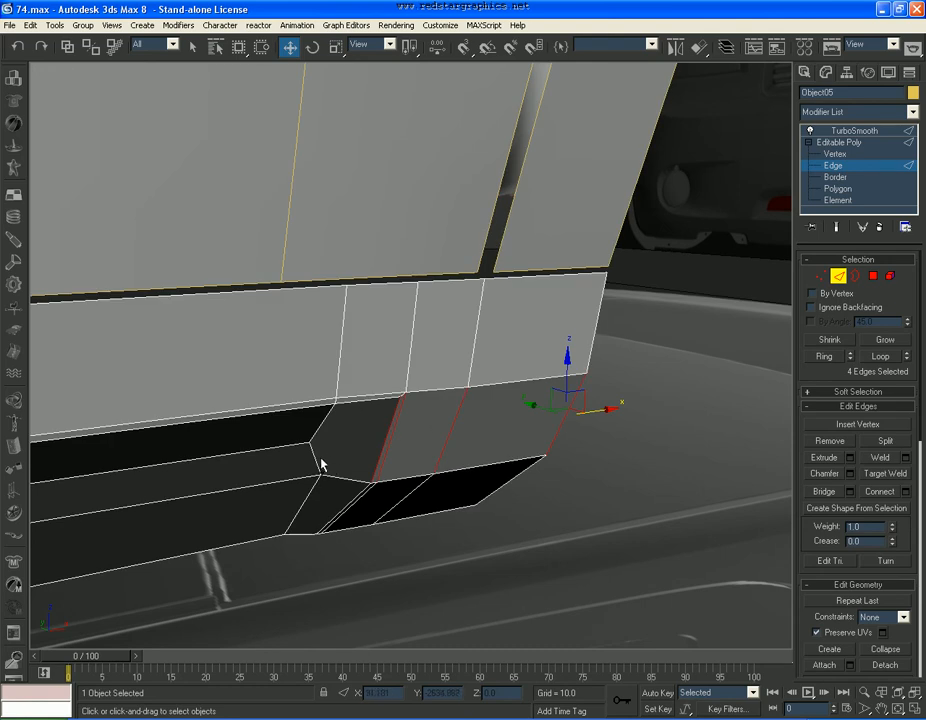
{"action": "left_click", "coordinate": [831, 356]}
{"action": "scroll", "coordinate": [358, 412], "scroll_direction": "down", "scroll_amount": 8}
{"action": "middle_click_drag", "start_coordinate": [182, 414], "coordinate": [340, 362]}
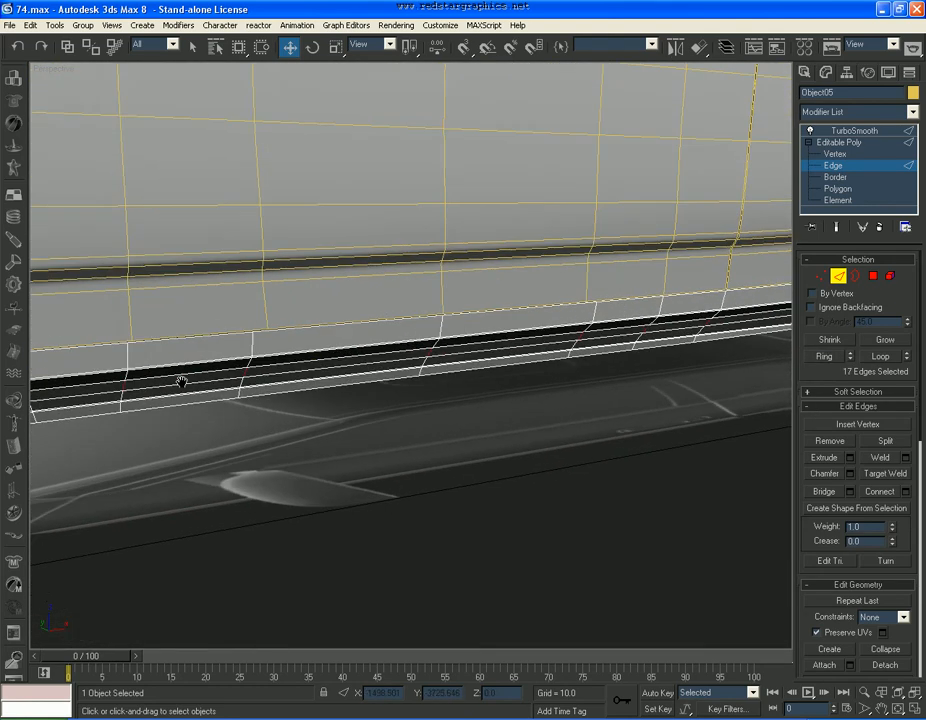
{"action": "middle_click_drag", "start_coordinate": [196, 380], "coordinate": [313, 388]}
{"action": "scroll", "coordinate": [313, 390], "scroll_direction": "up", "scroll_amount": 5}
{"action": "middle_click_drag", "start_coordinate": [256, 418], "coordinate": [369, 328]}
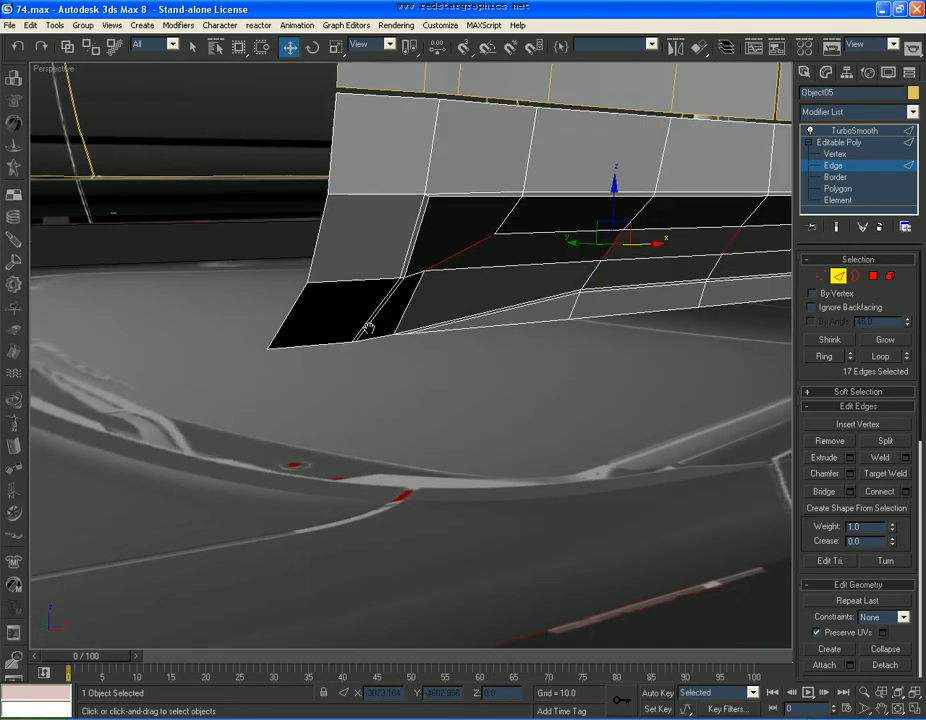
{"action": "left_click", "coordinate": [418, 211], "text": "ctrl"}
{"action": "left_click", "coordinate": [826, 357]}
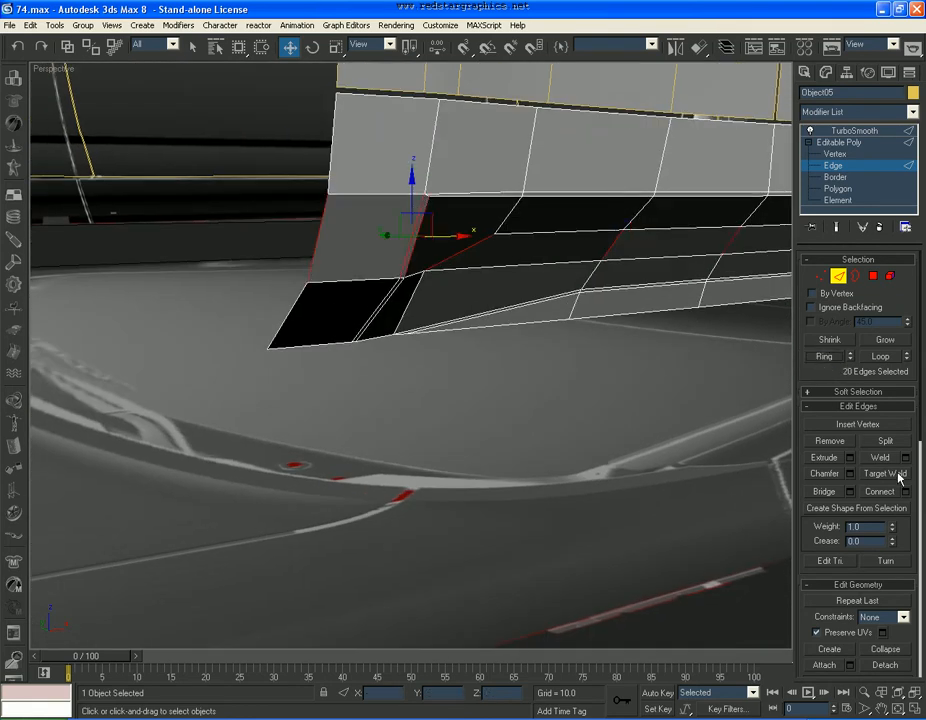
{"action": "left_click", "coordinate": [888, 491]}
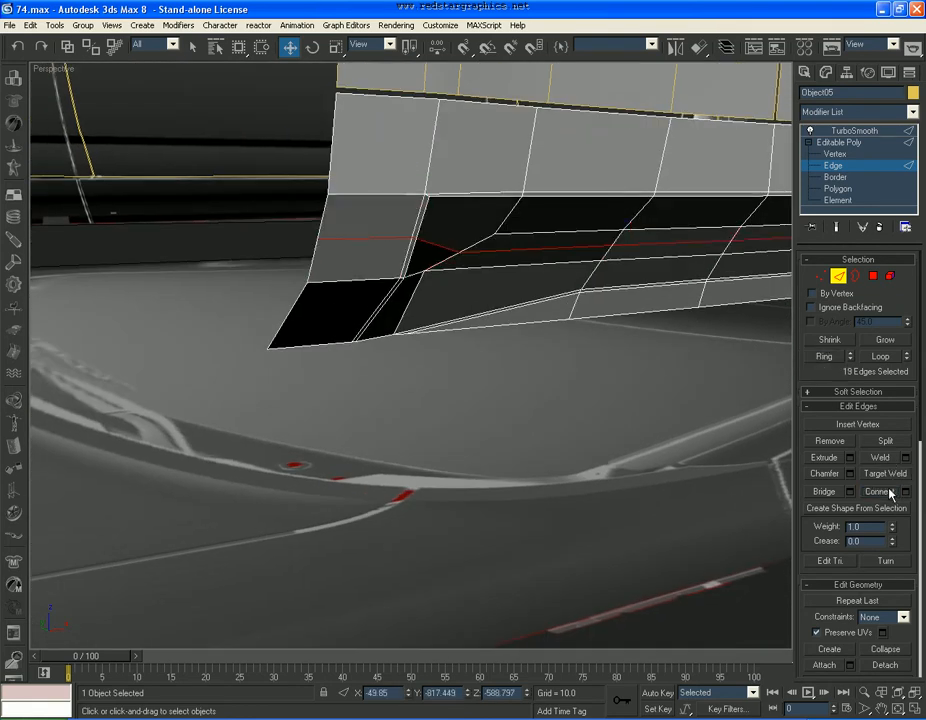
Inspect the smoothed sill with its new lengthwise edge line from the front end to the rear corner.
{"action": "left_click", "coordinate": [853, 143]}
{"action": "left_click", "coordinate": [856, 132]}
{"action": "middle_click_drag", "start_coordinate": [738, 234], "coordinate": [544, 335], "text": "alt"}
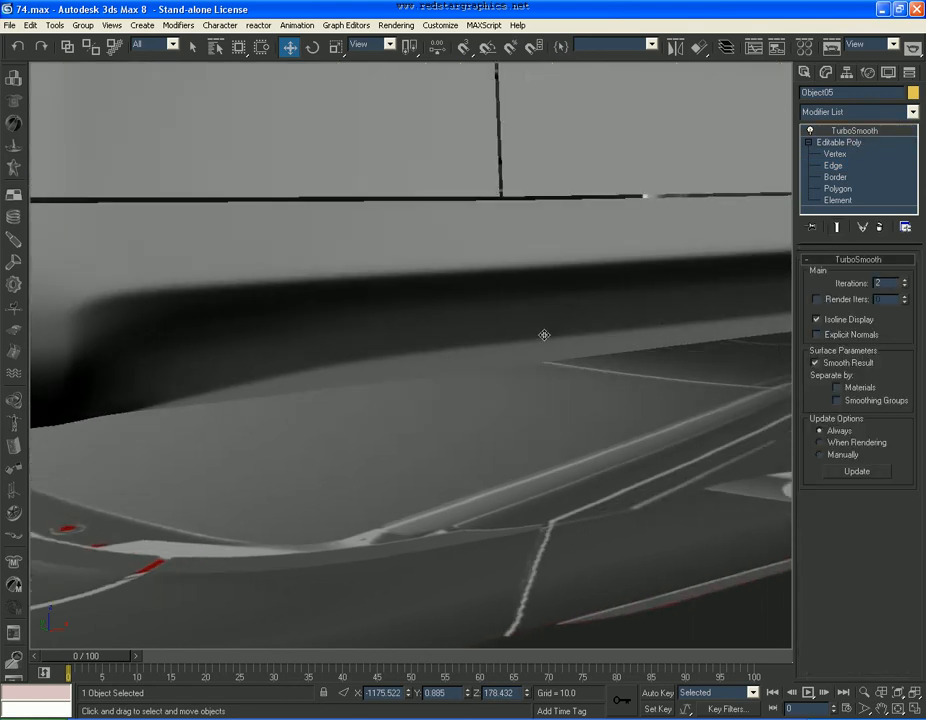
{"action": "scroll", "coordinate": [544, 335], "scroll_direction": "down", "scroll_amount": 3}
{"action": "middle_click_drag", "start_coordinate": [680, 335], "coordinate": [368, 376]}
{"action": "middle_click_drag", "start_coordinate": [628, 352], "coordinate": [509, 381]}
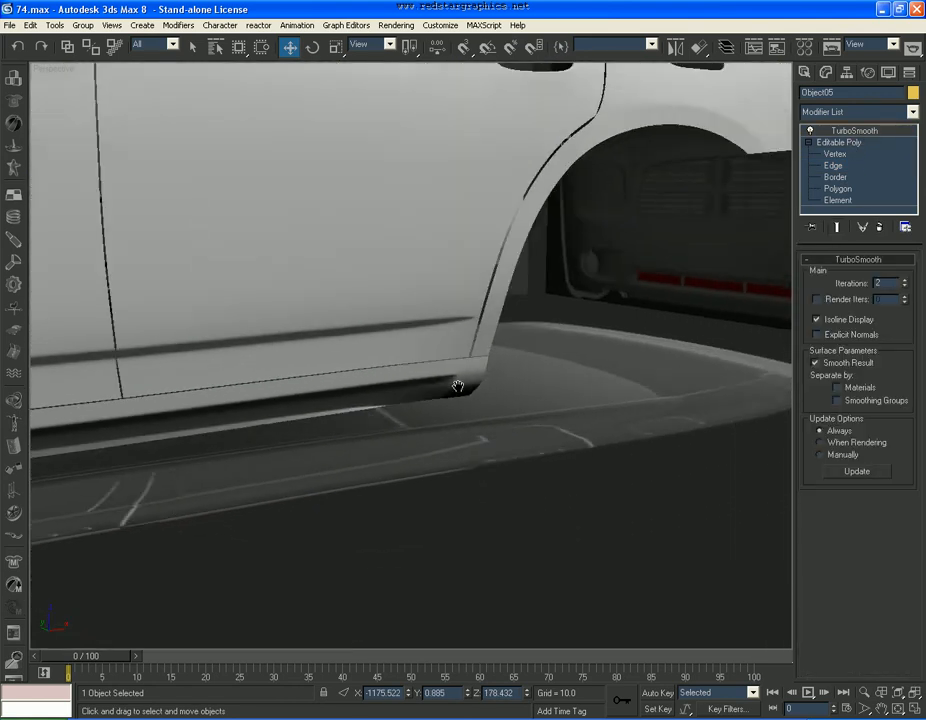
{"action": "scroll", "coordinate": [509, 381], "scroll_direction": "up", "scroll_amount": 4}
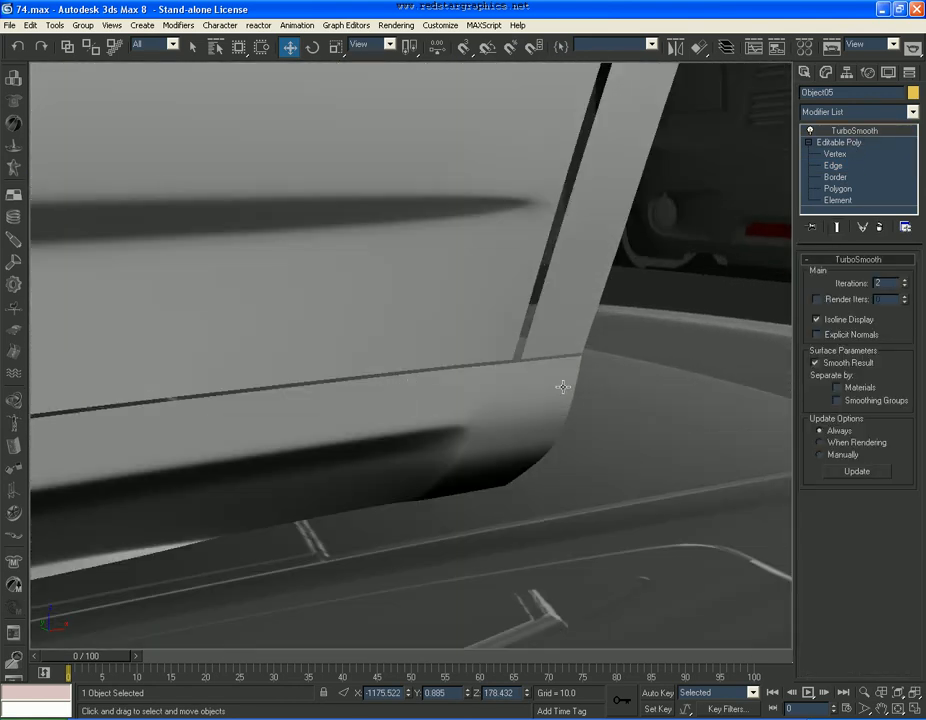
Select the two rearmost vertices on the line above the sill's rear end face and raise them slightly in the front view.
{"action": "left_click", "coordinate": [843, 158]}
{"action": "scroll", "coordinate": [510, 444], "scroll_direction": "down", "scroll_amount": 2}
{"action": "scroll", "coordinate": [455, 373], "scroll_direction": "up", "scroll_amount": 2}
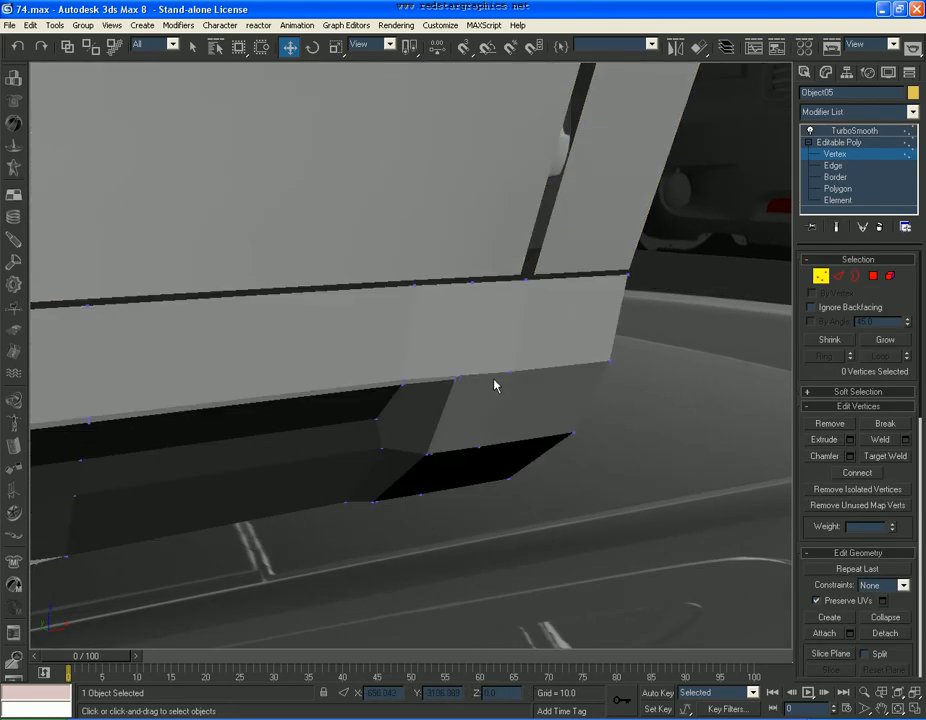
{"action": "scroll", "coordinate": [494, 386], "scroll_direction": "up", "scroll_amount": 2}
{"action": "left_click_drag", "start_coordinate": [455, 404], "coordinate": [448, 401]}
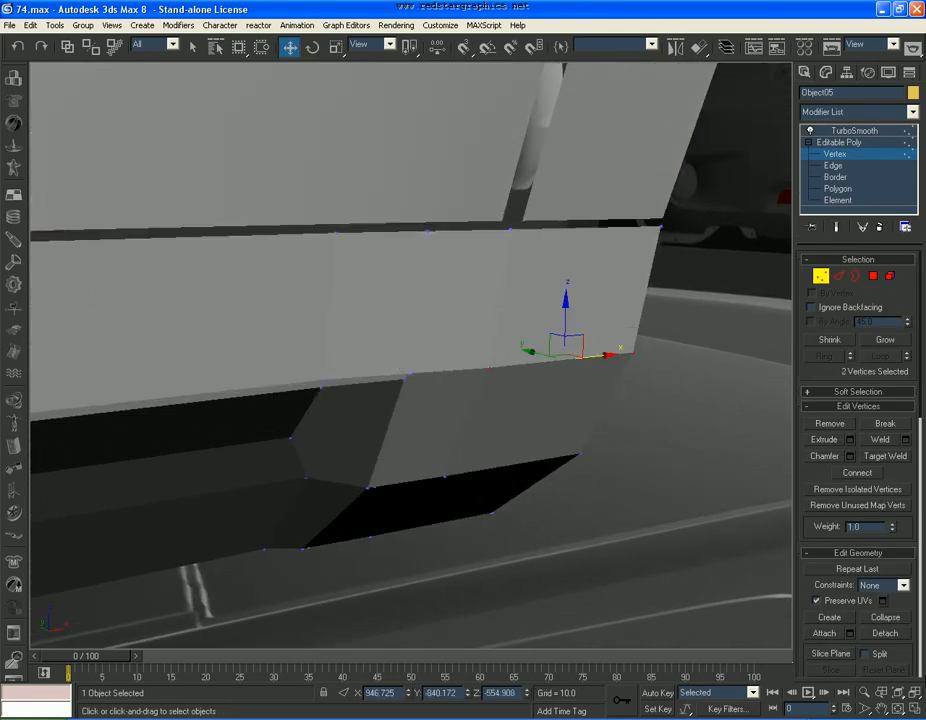
{"action": "left_click", "coordinate": [917, 712]}
{"action": "scroll", "coordinate": [645, 250], "scroll_direction": "down", "scroll_amount": 3}
{"action": "middle_click_drag", "start_coordinate": [597, 242], "coordinate": [444, 234]}
{"action": "middle_click_drag", "start_coordinate": [643, 238], "coordinate": [461, 240]}
{"action": "middle_click_drag", "start_coordinate": [768, 256], "coordinate": [548, 254]}
{"action": "middle_click_drag", "start_coordinate": [680, 246], "coordinate": [508, 246]}
{"action": "middle_click_drag", "start_coordinate": [731, 236], "coordinate": [568, 234]}
{"action": "middle_click_drag", "start_coordinate": [664, 236], "coordinate": [515, 236]}
{"action": "scroll", "coordinate": [517, 228], "scroll_direction": "up", "scroll_amount": 4}
{"action": "middle_click_drag", "start_coordinate": [523, 170], "coordinate": [616, 208]}
{"action": "scroll", "coordinate": [622, 207], "scroll_direction": "up", "scroll_amount": 1}
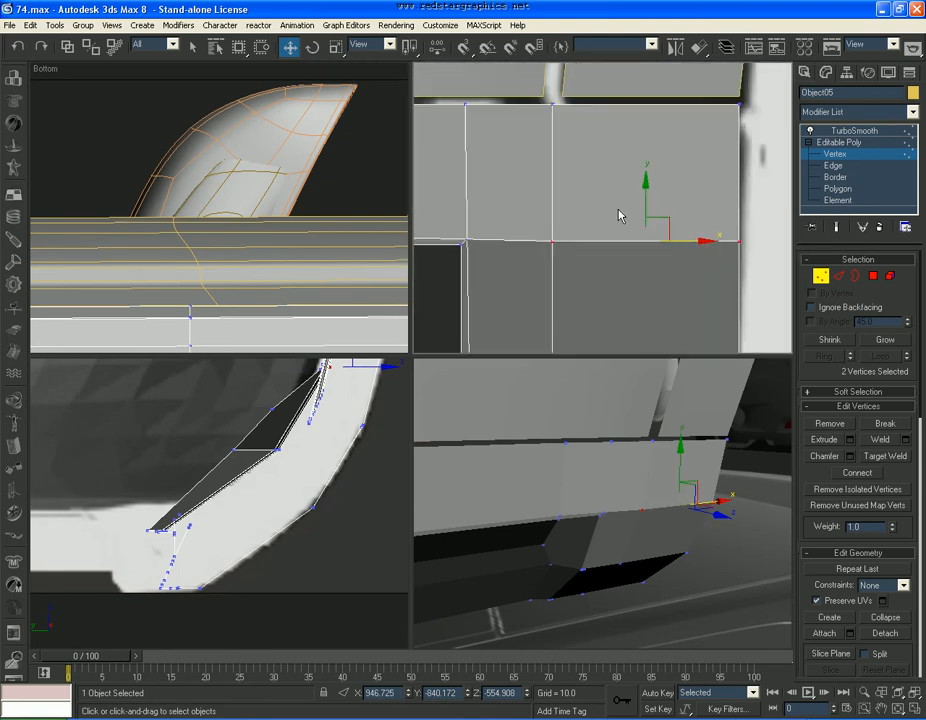
{"action": "left_click_drag", "start_coordinate": [645, 203], "coordinate": [645, 200]}
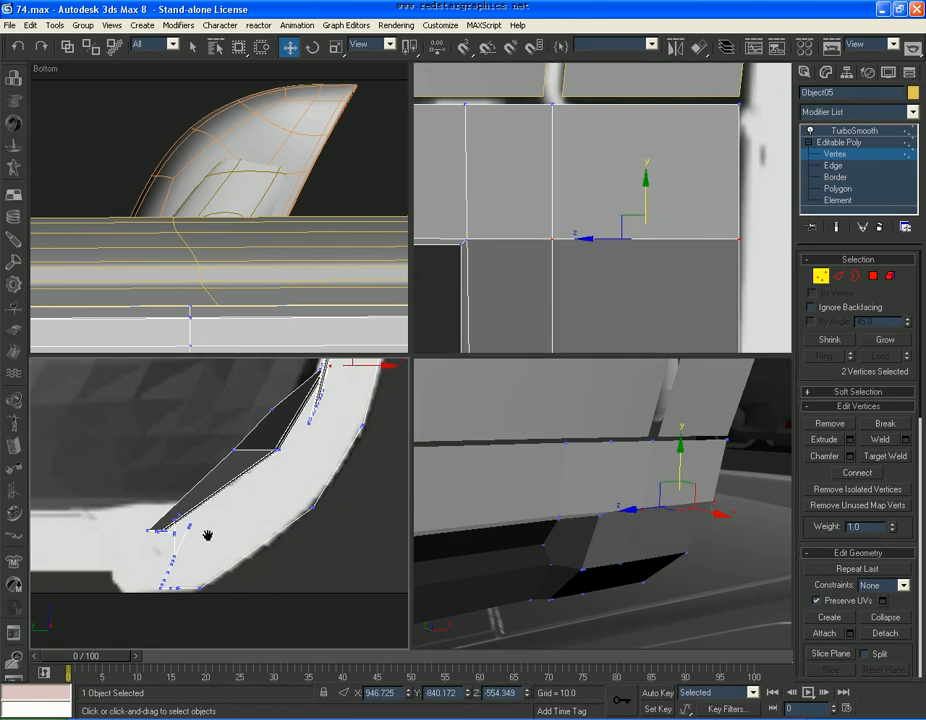
Check the sill's cross-section in the left view and its smoothed shape on the whole car.
{"action": "middle_click_drag", "start_coordinate": [322, 409], "coordinate": [237, 509]}
{"action": "scroll", "coordinate": [237, 509], "scroll_direction": "up", "scroll_amount": 2}
{"action": "scroll", "coordinate": [237, 503], "scroll_direction": "up", "scroll_amount": 2}
{"action": "left_click", "coordinate": [277, 495]}
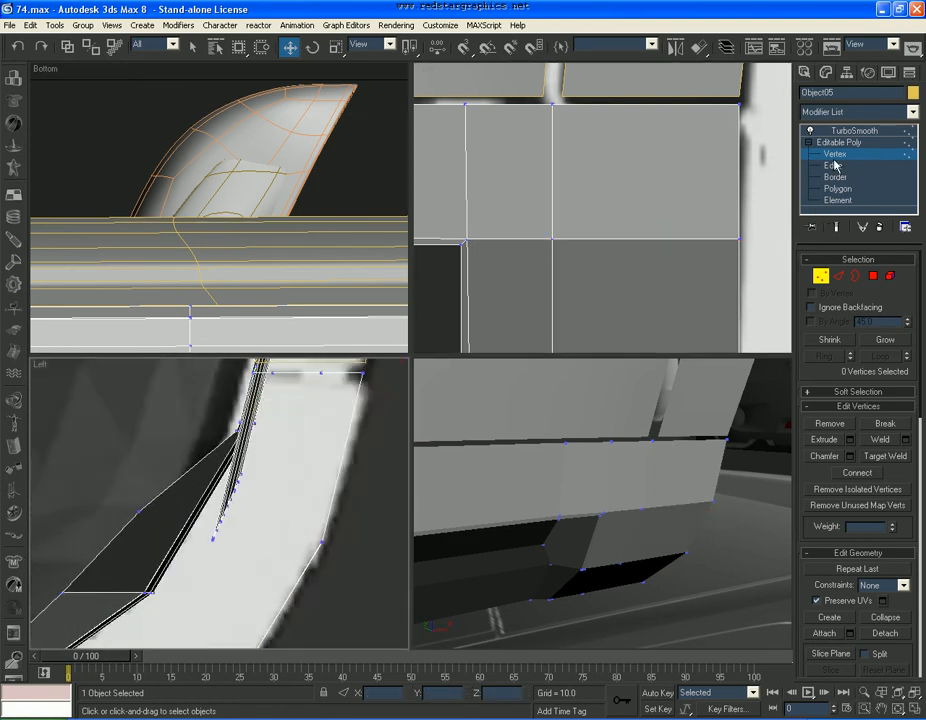
{"action": "left_click", "coordinate": [840, 142]}
{"action": "left_click", "coordinate": [898, 131]}
{"action": "scroll", "coordinate": [657, 526], "scroll_direction": "down", "scroll_amount": 8}
{"action": "middle_click_drag", "start_coordinate": [597, 557], "coordinate": [694, 565]}
{"action": "scroll", "coordinate": [694, 565], "scroll_direction": "up", "scroll_amount": 4}
{"action": "left_click", "coordinate": [697, 572]}
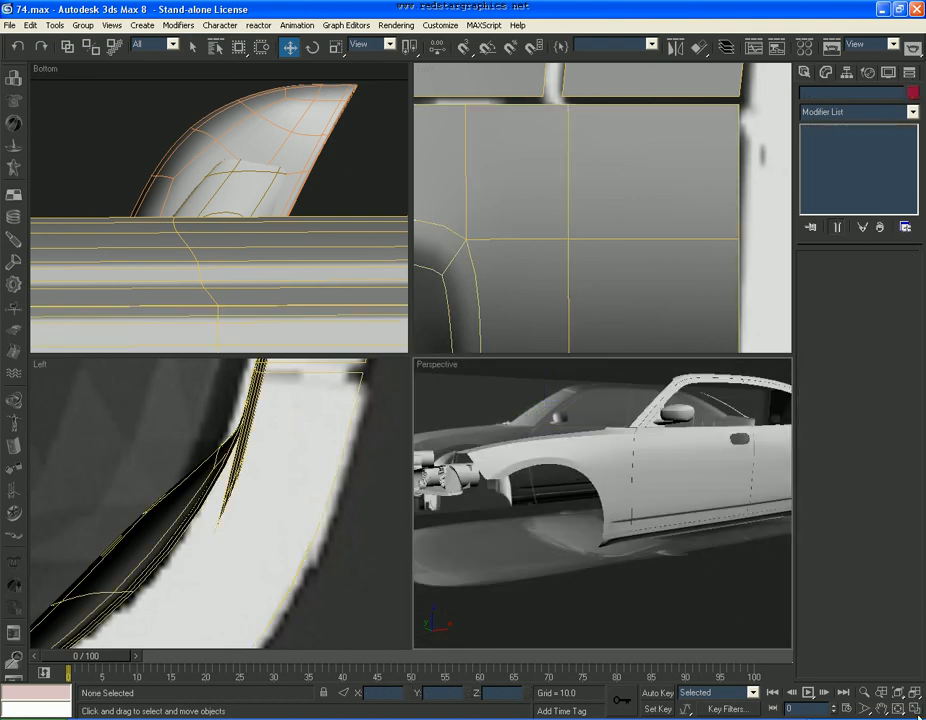
{"action": "key", "text": "alt+w"}
Try to extrude the sill's open border inward by about 11.5 units.
{"action": "left_click", "coordinate": [536, 414]}
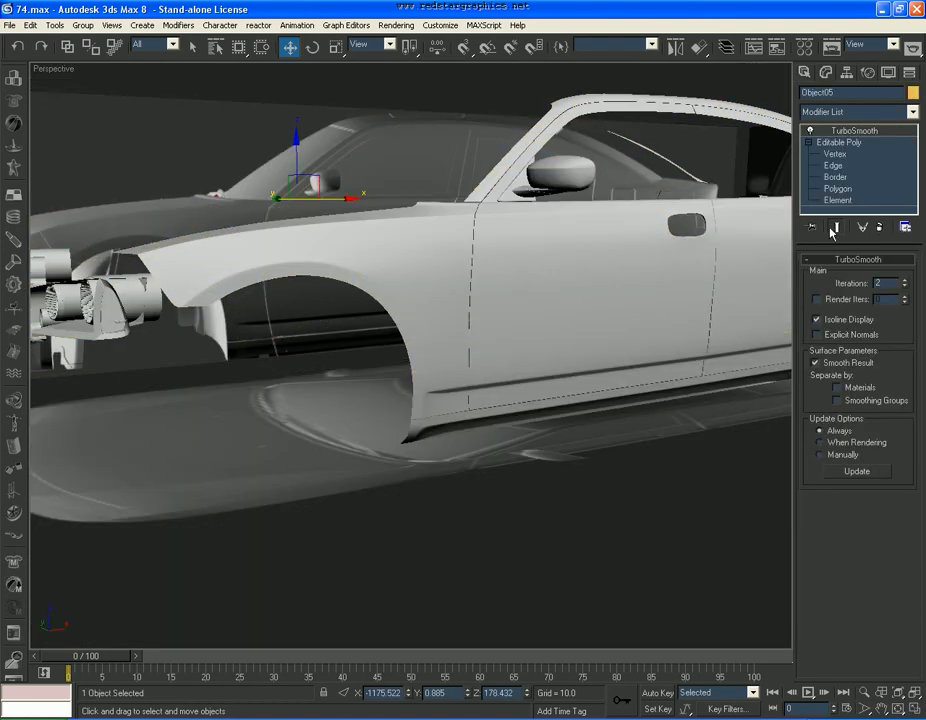
{"action": "left_click", "coordinate": [851, 179]}
{"action": "left_click", "coordinate": [548, 399]}
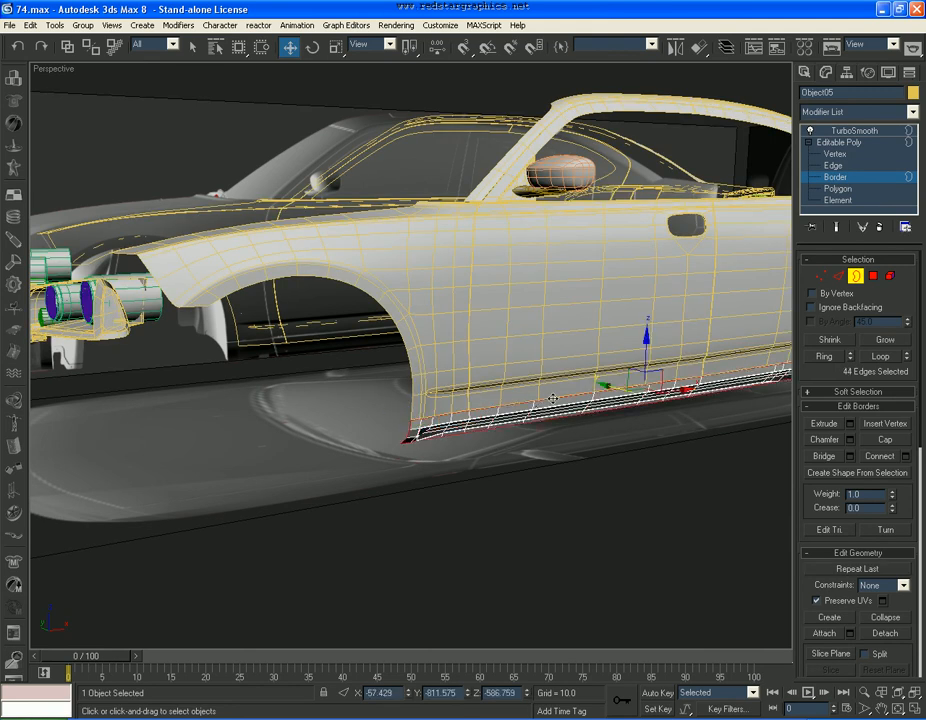
{"action": "scroll", "coordinate": [490, 390], "scroll_direction": "up", "scroll_amount": 5}
{"action": "middle_click_drag", "start_coordinate": [688, 390], "coordinate": [653, 389]}
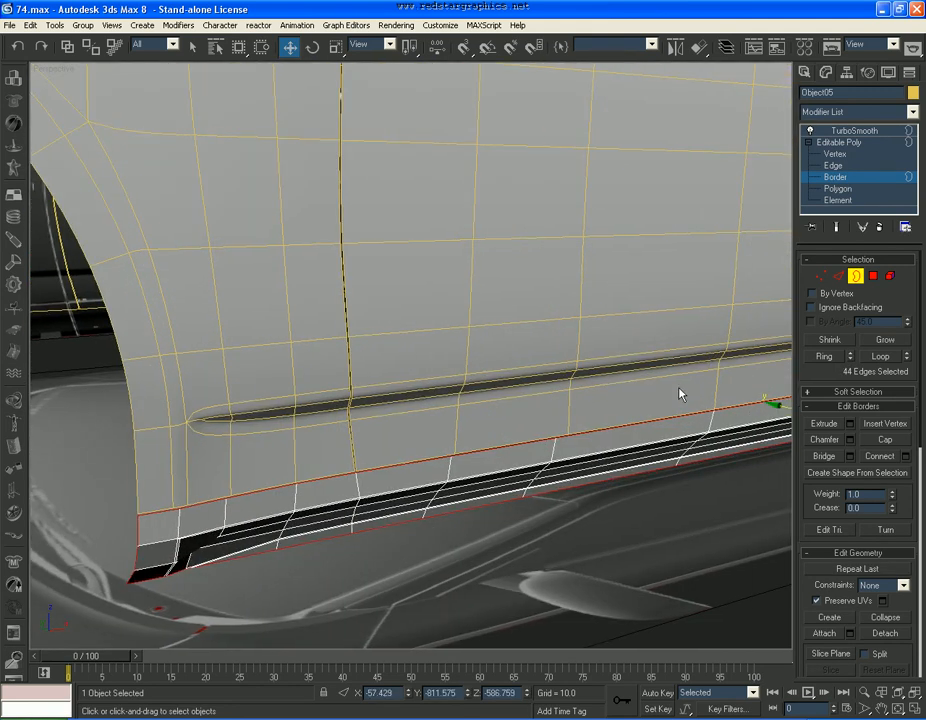
{"action": "left_click_drag", "start_coordinate": [778, 406], "coordinate": [776, 404]}
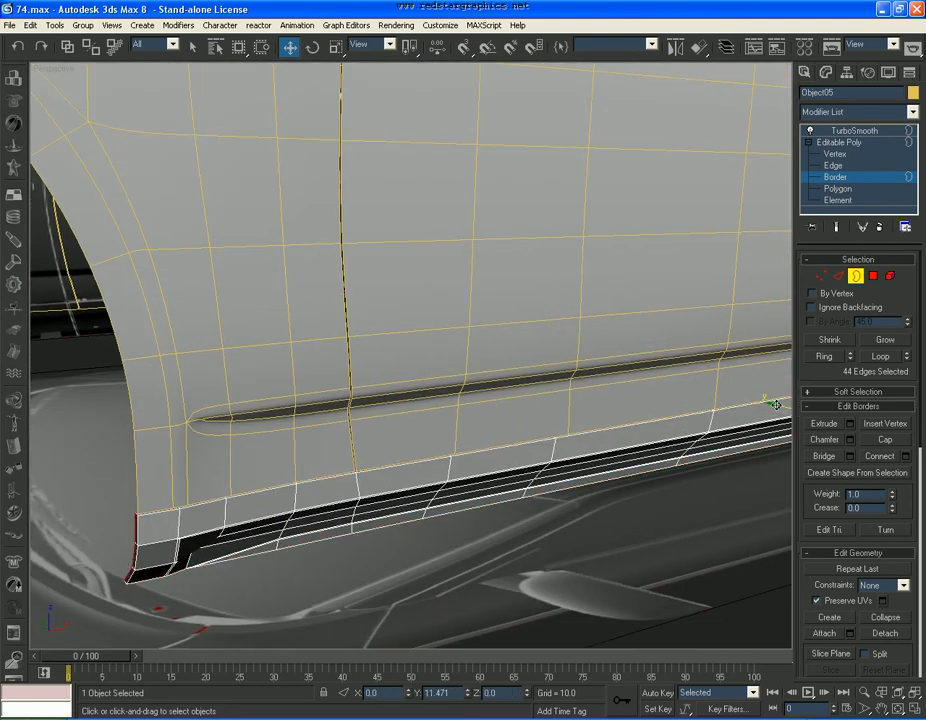
{"action": "key", "text": "alt+w"}
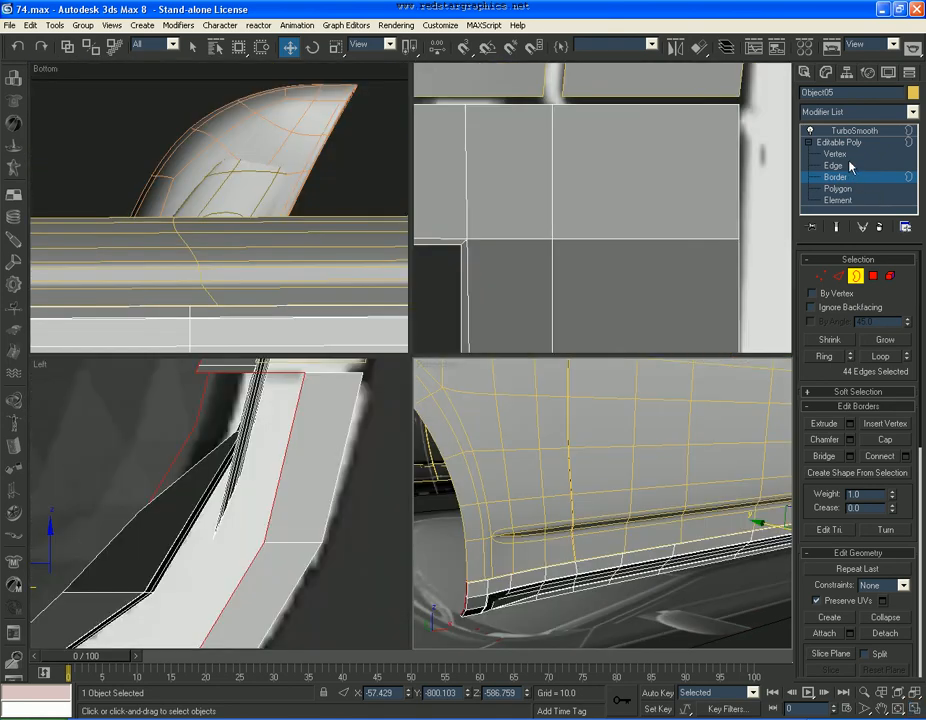
{"action": "left_click", "coordinate": [830, 177]}
Select the slanted edge loop across the sill at the blueprint's panel line and chamfer it by 1.0 as an open gap.
{"action": "scroll", "coordinate": [539, 260], "scroll_direction": "down", "scroll_amount": 6}
{"action": "middle_click_drag", "start_coordinate": [515, 252], "coordinate": [789, 244]}
{"action": "middle_click_drag", "start_coordinate": [579, 248], "coordinate": [778, 244]}
{"action": "middle_click_drag", "start_coordinate": [500, 246], "coordinate": [610, 235]}
{"action": "scroll", "coordinate": [640, 262], "scroll_direction": "up", "scroll_amount": 6}
{"action": "key", "text": "alt+x"}
{"action": "left_click", "coordinate": [833, 165]}
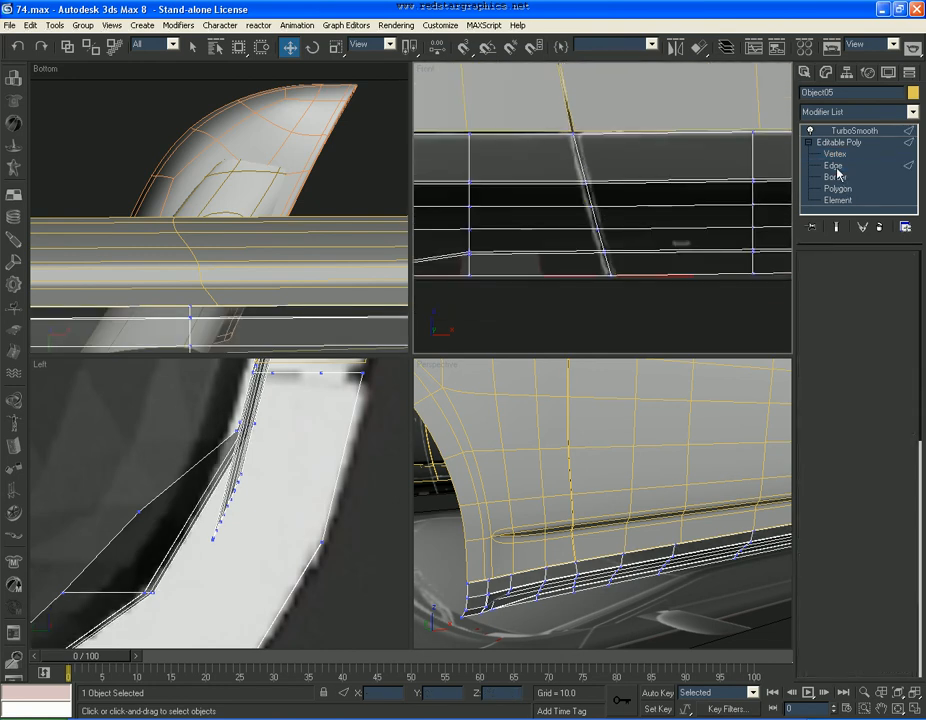
{"action": "left_click", "coordinate": [604, 244]}
{"action": "left_click", "coordinate": [884, 357]}
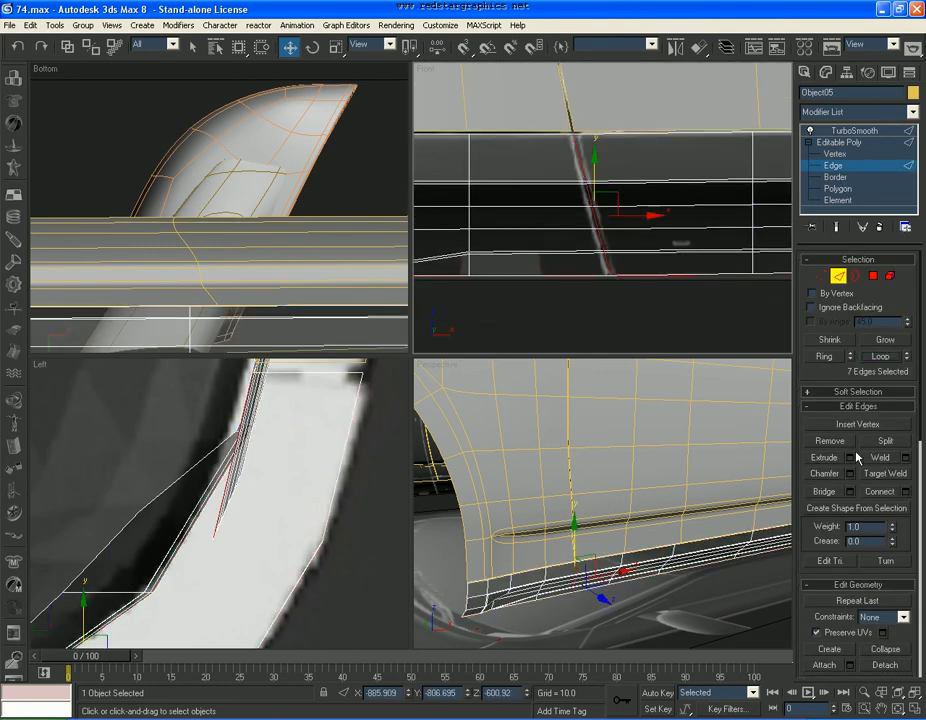
{"action": "left_click", "coordinate": [850, 475]}
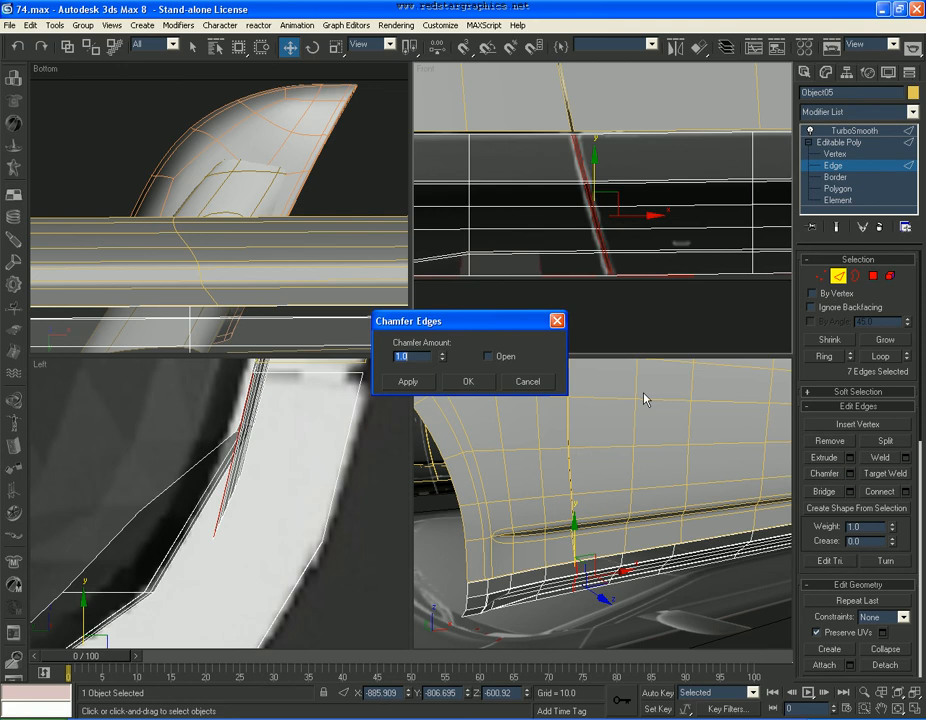
{"action": "left_click", "coordinate": [486, 380]}
Select all open borders of the divided sill and extrude them inward to give the pieces thickness.
{"action": "left_click", "coordinate": [854, 277]}
{"action": "left_click_drag", "start_coordinate": [650, 262], "coordinate": [583, 308]}
{"action": "scroll", "coordinate": [317, 488], "scroll_direction": "down", "scroll_amount": 2}
{"action": "scroll", "coordinate": [234, 572], "scroll_direction": "down", "scroll_amount": 2}
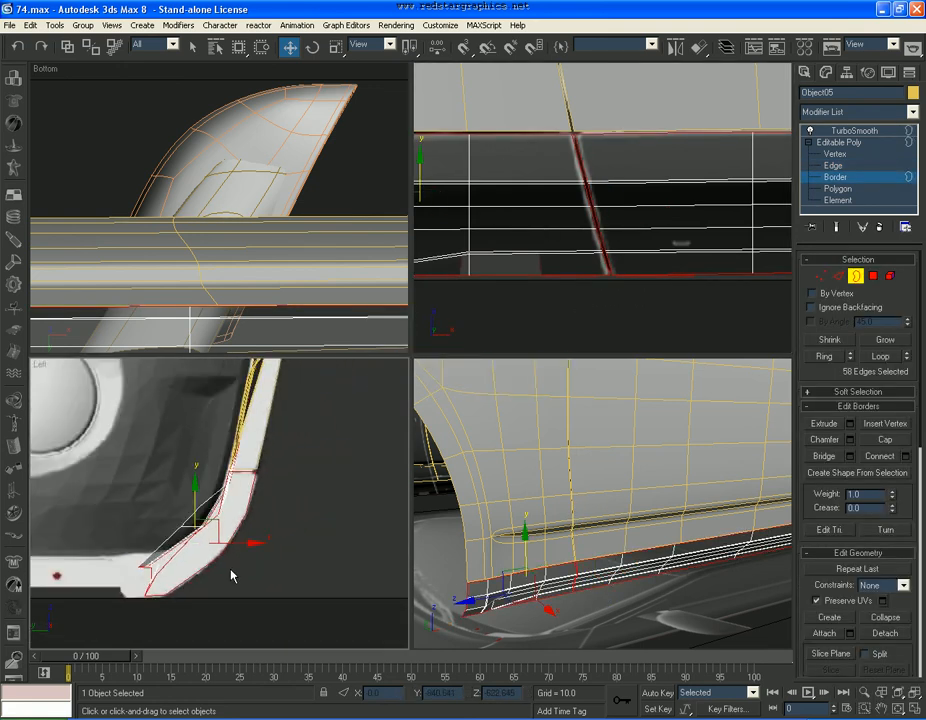
{"action": "left_click_drag", "start_coordinate": [237, 545], "coordinate": [192, 541], "text": "shift"}
{"action": "left_click", "coordinate": [575, 485]}
{"action": "key", "text": "alt+x"}
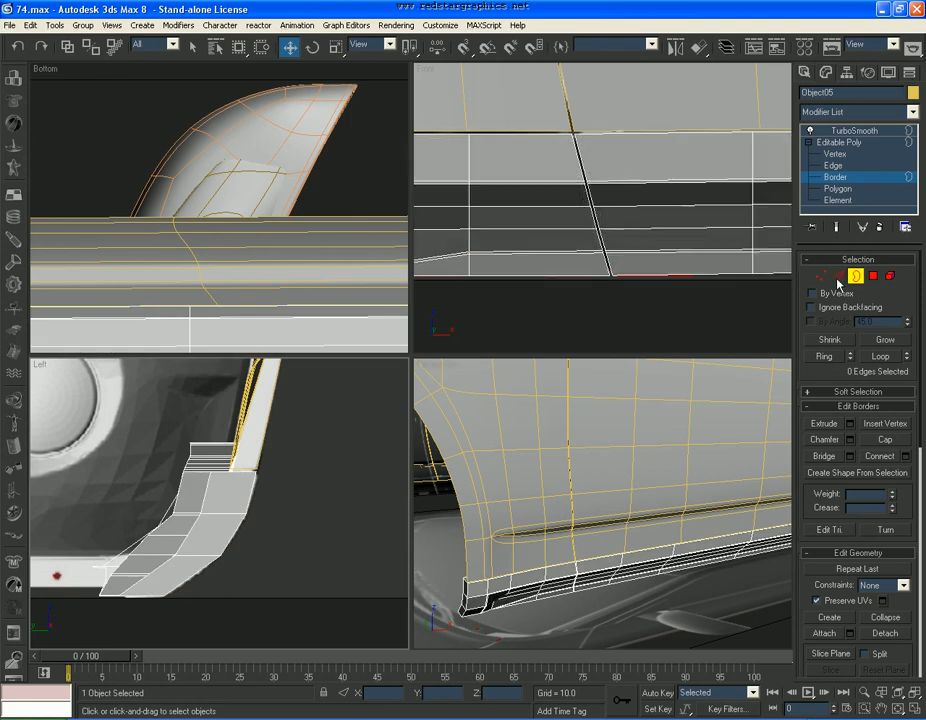
Switch to edge editing and hide every object except the sill.
{"action": "left_click", "coordinate": [838, 277]}
{"action": "middle_click_drag", "start_coordinate": [587, 498], "coordinate": [656, 463], "text": "alt"}
{"action": "scroll", "coordinate": [657, 463], "scroll_direction": "up", "scroll_amount": 3}
{"action": "right_click", "coordinate": [647, 492]}
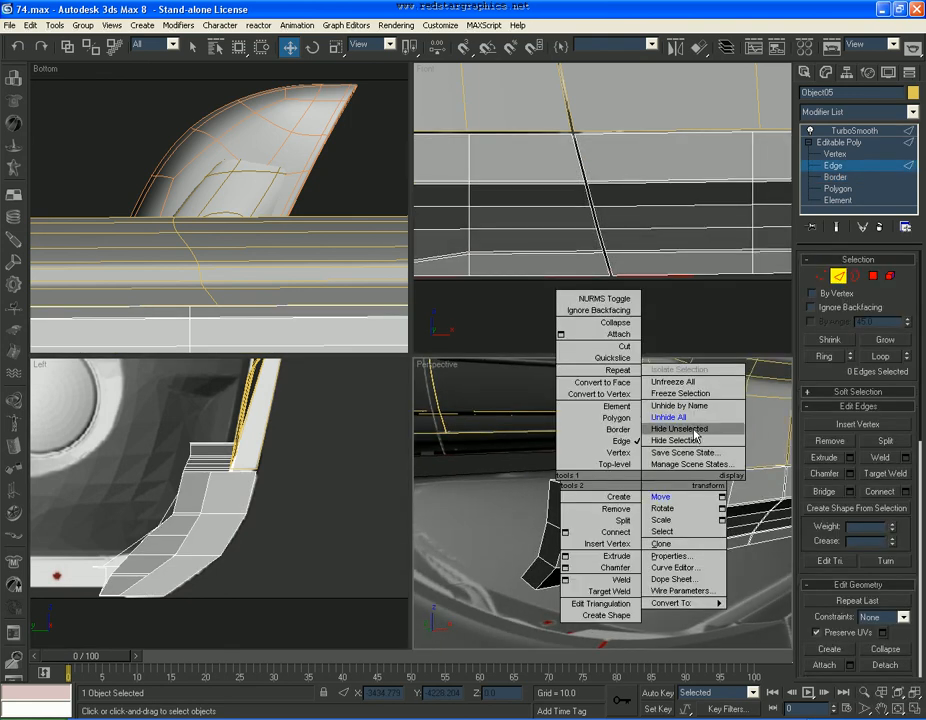
{"action": "left_click", "coordinate": [690, 431]}
Select the sill's outer rim edge loops along its upper edge, panel gap, front end and lower edge.
{"action": "left_click", "coordinate": [688, 477]}
{"action": "key", "text": "alt+w"}
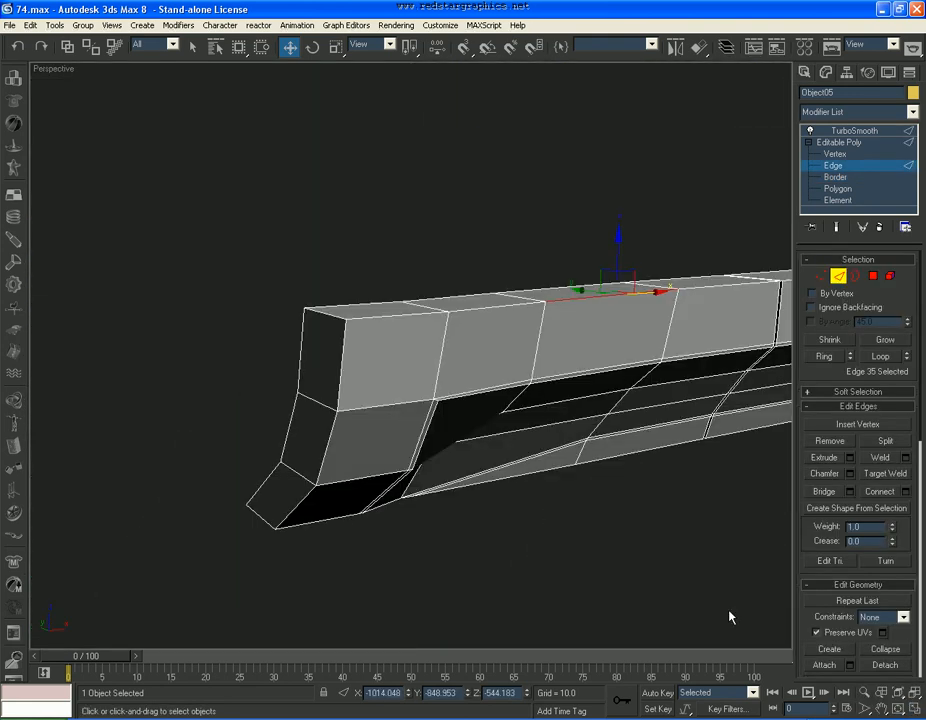
{"action": "left_click", "coordinate": [893, 358]}
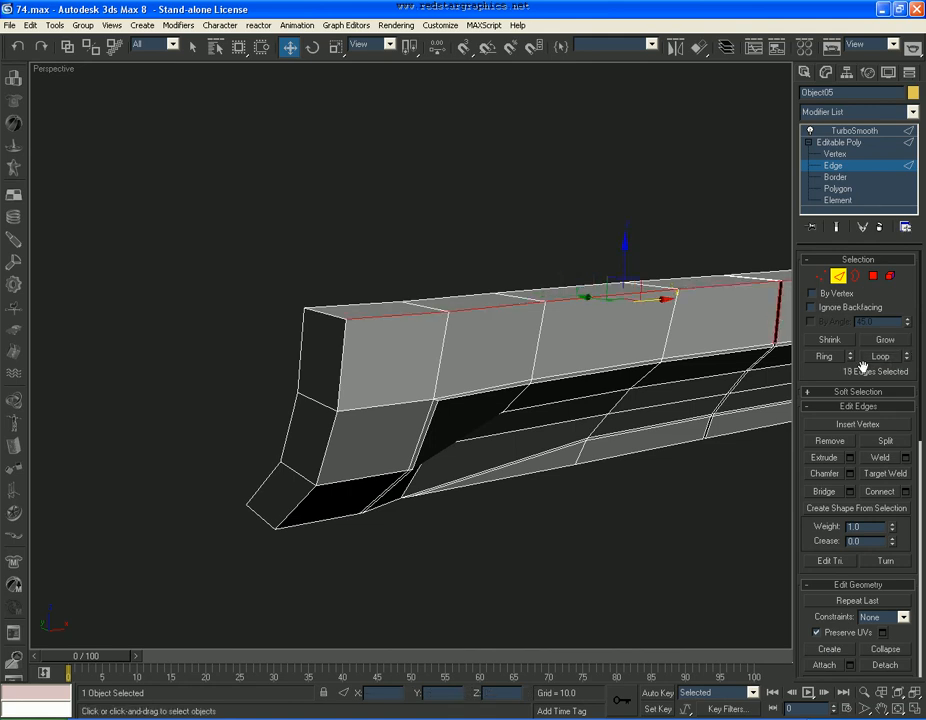
{"action": "left_click", "coordinate": [677, 442], "text": "ctrl"}
{"action": "left_click", "coordinate": [727, 436], "text": "ctrl"}
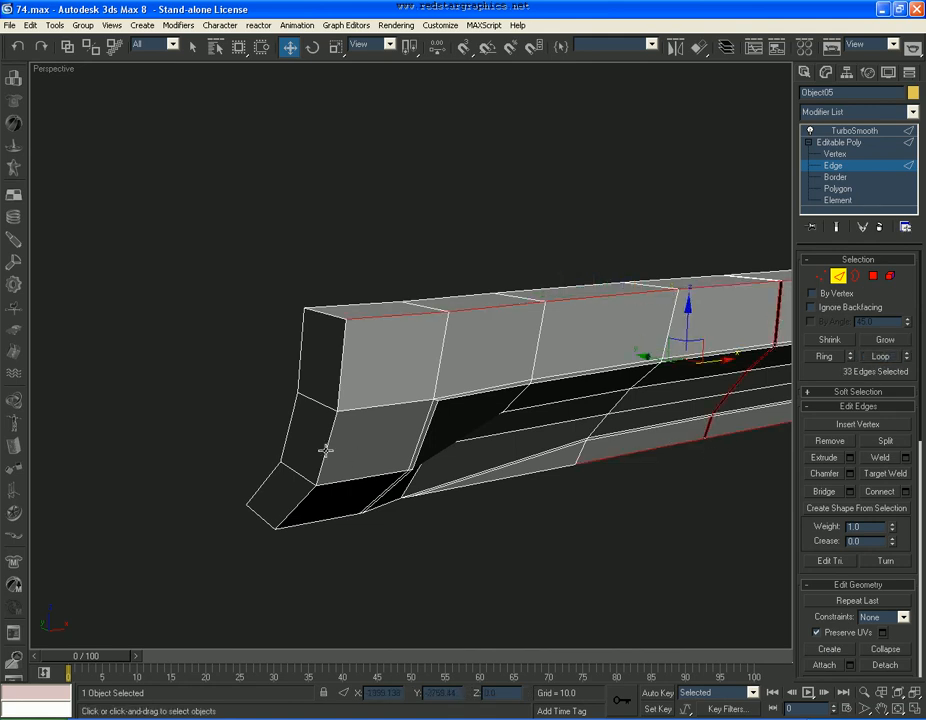
{"action": "left_click", "coordinate": [873, 362]}
{"action": "middle_click_drag", "start_coordinate": [595, 424], "coordinate": [422, 316], "text": "alt"}
{"action": "left_click", "coordinate": [271, 246], "text": "ctrl"}
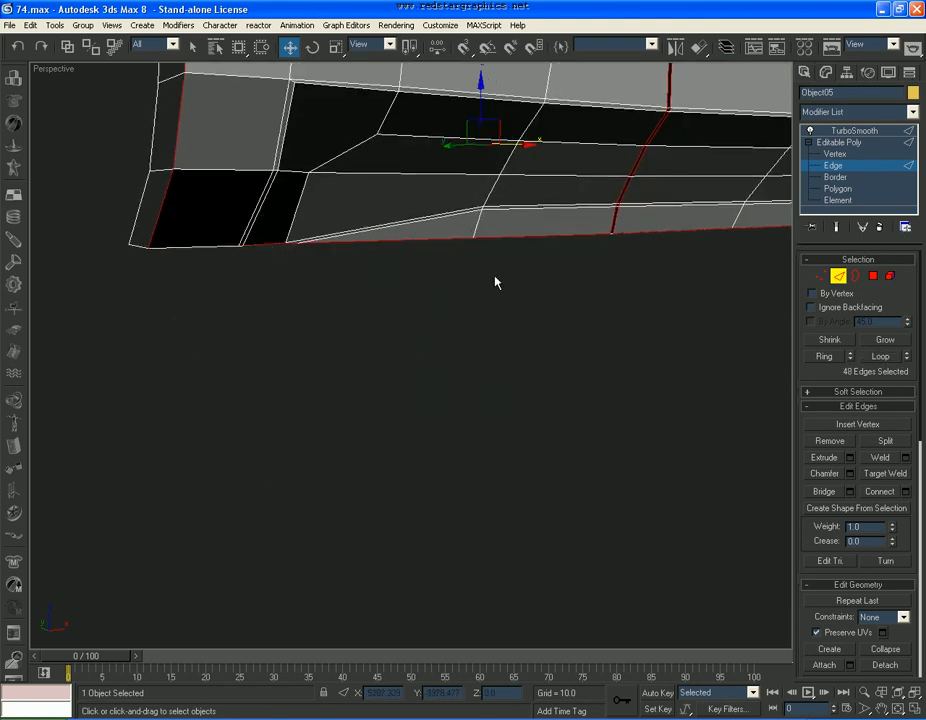
{"action": "left_click", "coordinate": [873, 362]}
Add the remaining outer rim edges at the sill's rear end to the selection and chamfer the whole rim.
{"action": "middle_click_drag", "start_coordinate": [303, 305], "coordinate": [256, 412], "text": "alt"}
{"action": "scroll", "coordinate": [592, 378], "scroll_direction": "down", "scroll_amount": 3}
{"action": "middle_click_drag", "start_coordinate": [592, 378], "coordinate": [499, 352]}
{"action": "scroll", "coordinate": [467, 414], "scroll_direction": "up", "scroll_amount": 4}
{"action": "left_click", "coordinate": [892, 360]}
{"action": "scroll", "coordinate": [504, 288], "scroll_direction": "down", "scroll_amount": 4}
{"action": "left_click", "coordinate": [902, 706]}
{"action": "left_click_drag", "start_coordinate": [540, 430], "coordinate": [354, 387]}
{"action": "scroll", "coordinate": [354, 387], "scroll_direction": "up", "scroll_amount": 3}
{"action": "right_click", "coordinate": [411, 376]}
{"action": "left_click", "coordinate": [411, 376], "text": "ctrl"}
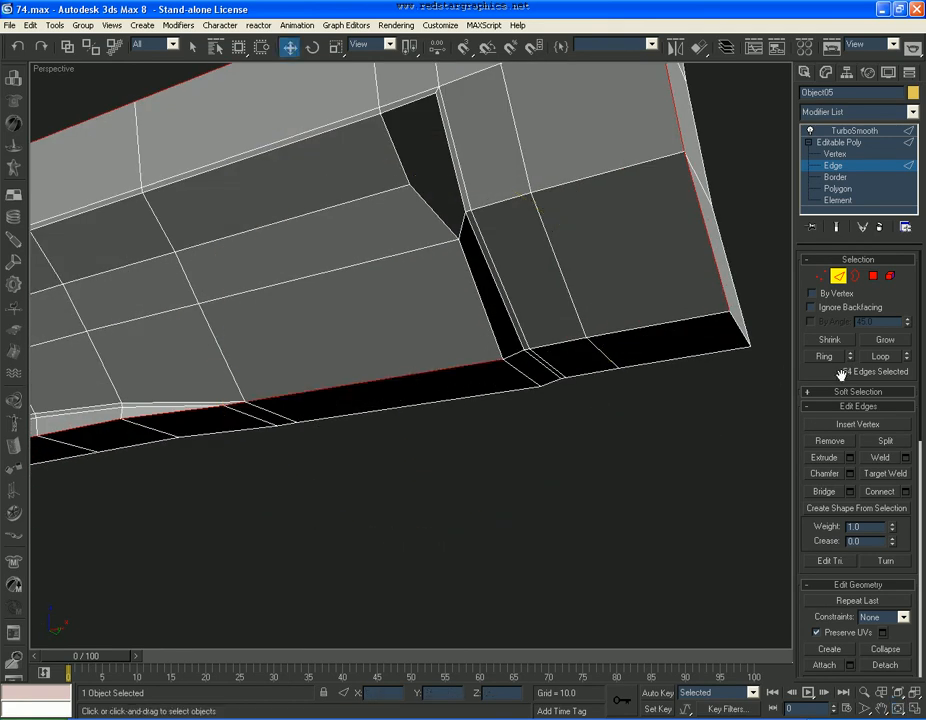
{"action": "left_click", "coordinate": [625, 717]}
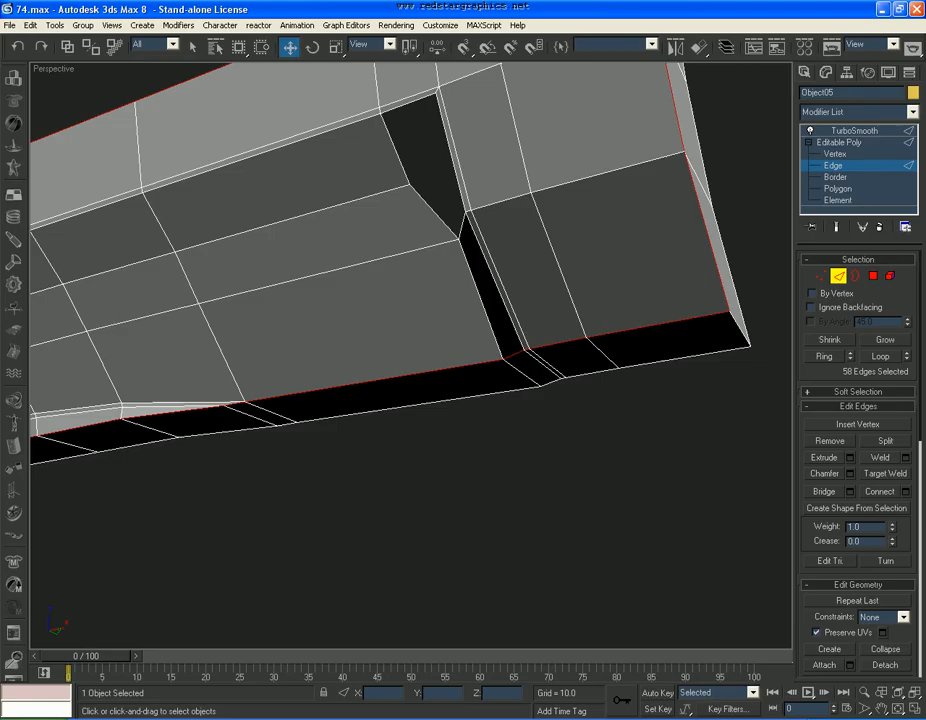
{"action": "middle_click_drag", "start_coordinate": [560, 300], "coordinate": [700, 380], "text": "alt"}
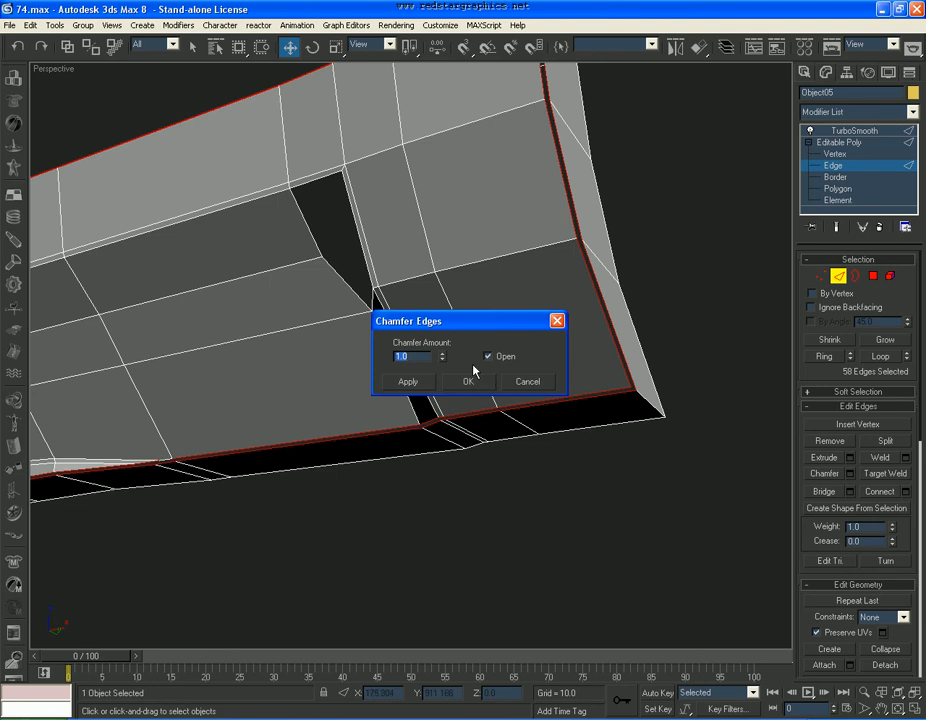
{"action": "left_click", "coordinate": [481, 380]}
Target weld the extra chamfer vertex at the rear tip of the lower crease onto the neighbouring rim vertex.
{"action": "scroll", "coordinate": [581, 349], "scroll_direction": "up", "scroll_amount": 4}
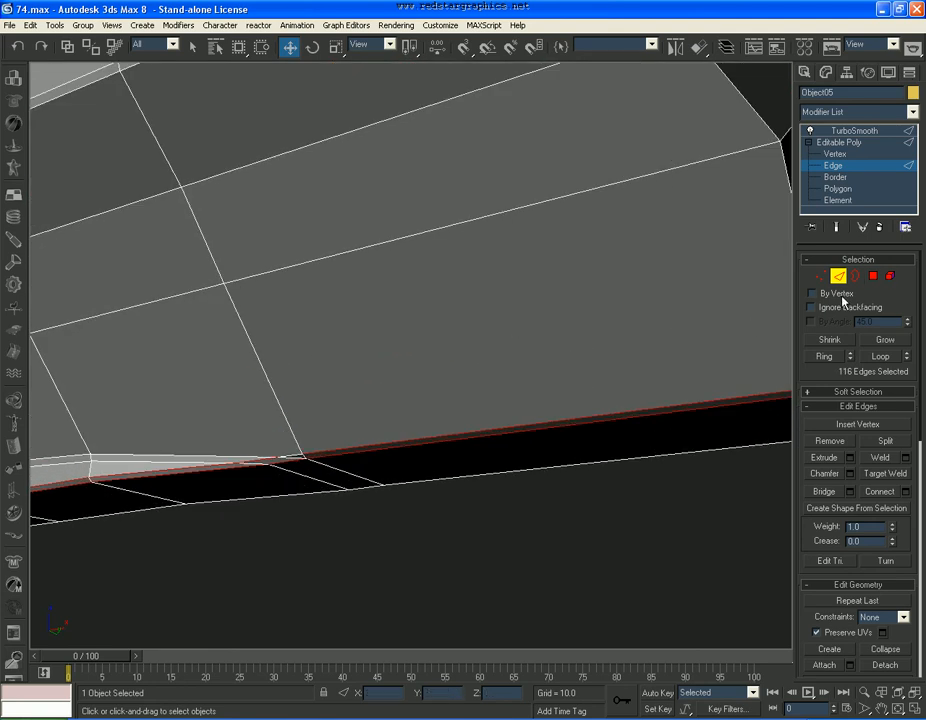
{"action": "left_click", "coordinate": [868, 131]}
{"action": "scroll", "coordinate": [540, 380], "scroll_direction": "down", "scroll_amount": 6}
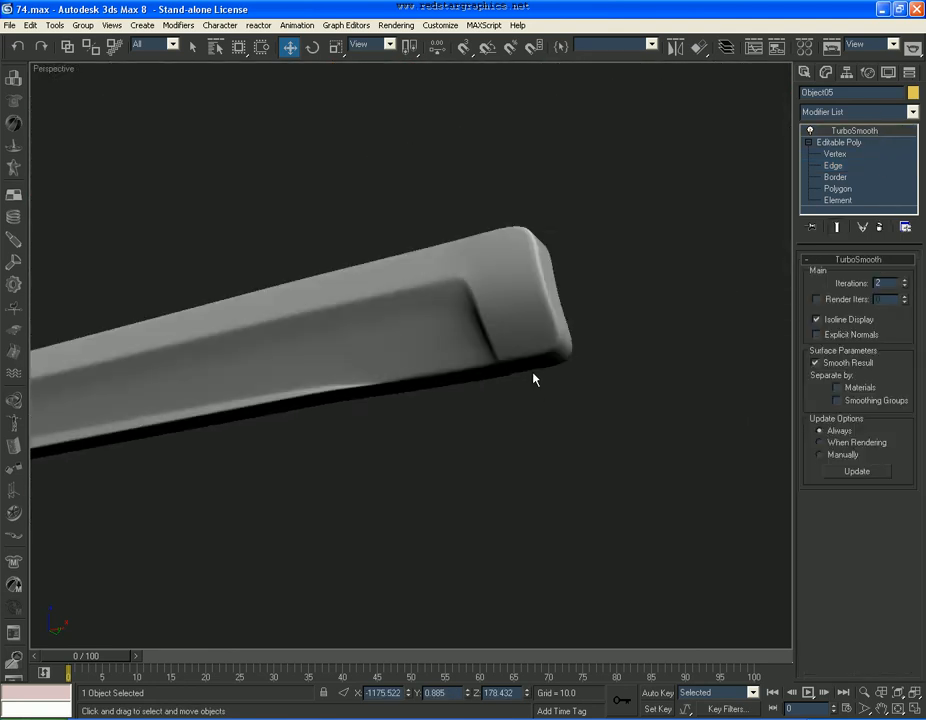
{"action": "left_click", "coordinate": [836, 155]}
{"action": "scroll", "coordinate": [480, 315], "scroll_direction": "up", "scroll_amount": 5}
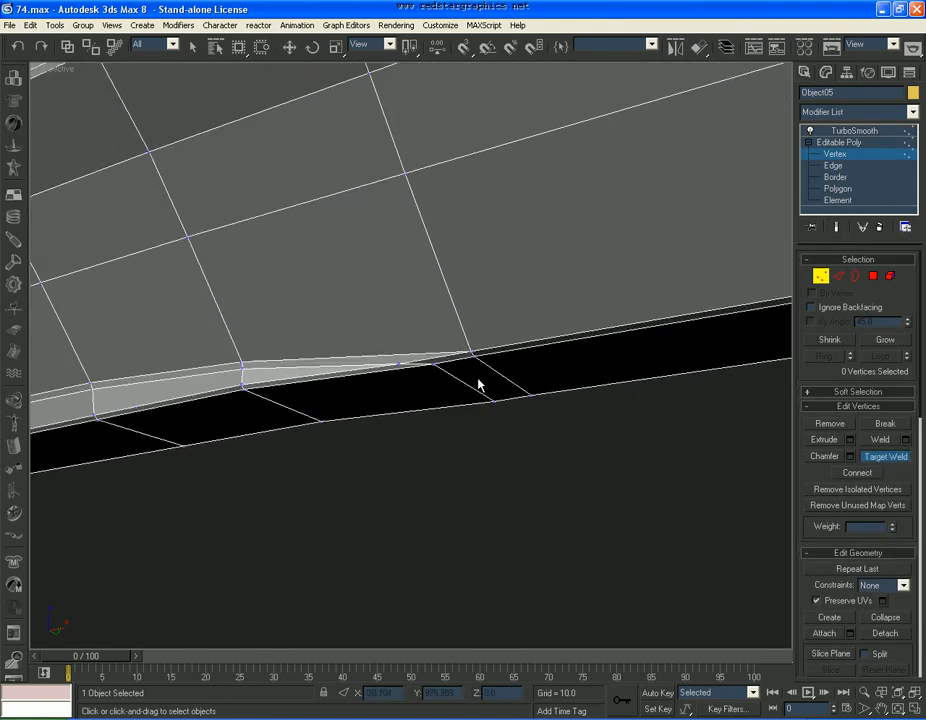
Target weld the extra chamfer vertex at the front tip of the lower crease onto the neighbouring rim vertex.
{"action": "scroll", "coordinate": [474, 379], "scroll_direction": "down", "scroll_amount": 7}
{"action": "middle_click_drag", "start_coordinate": [314, 391], "coordinate": [400, 348]}
{"action": "scroll", "coordinate": [331, 387], "scroll_direction": "up", "scroll_amount": 4}
{"action": "scroll", "coordinate": [440, 370], "scroll_direction": "up", "scroll_amount": 2}
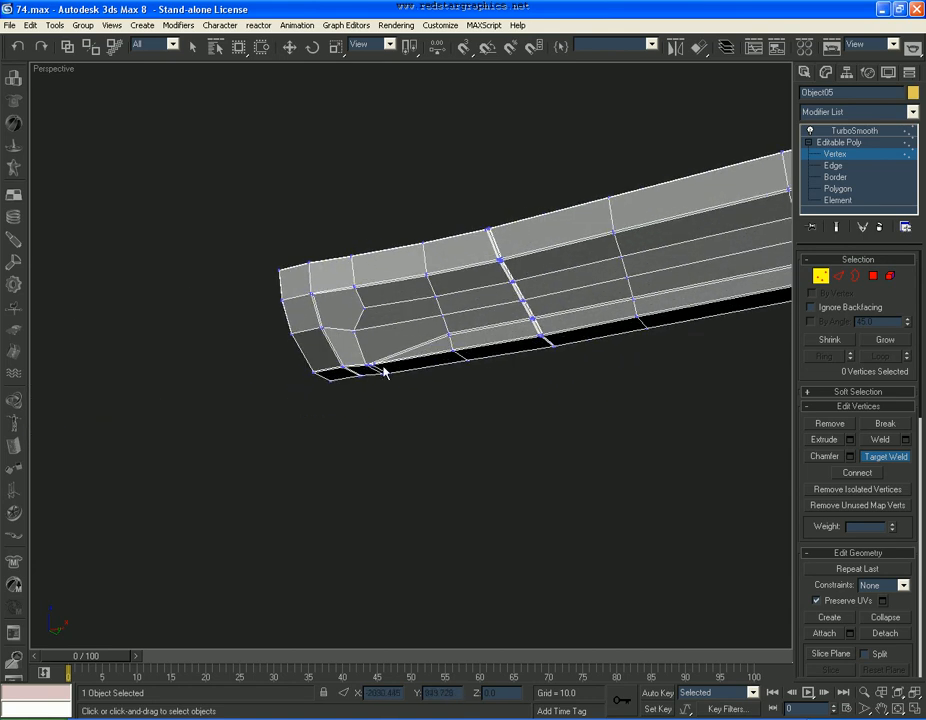
{"action": "key", "text": "w"}
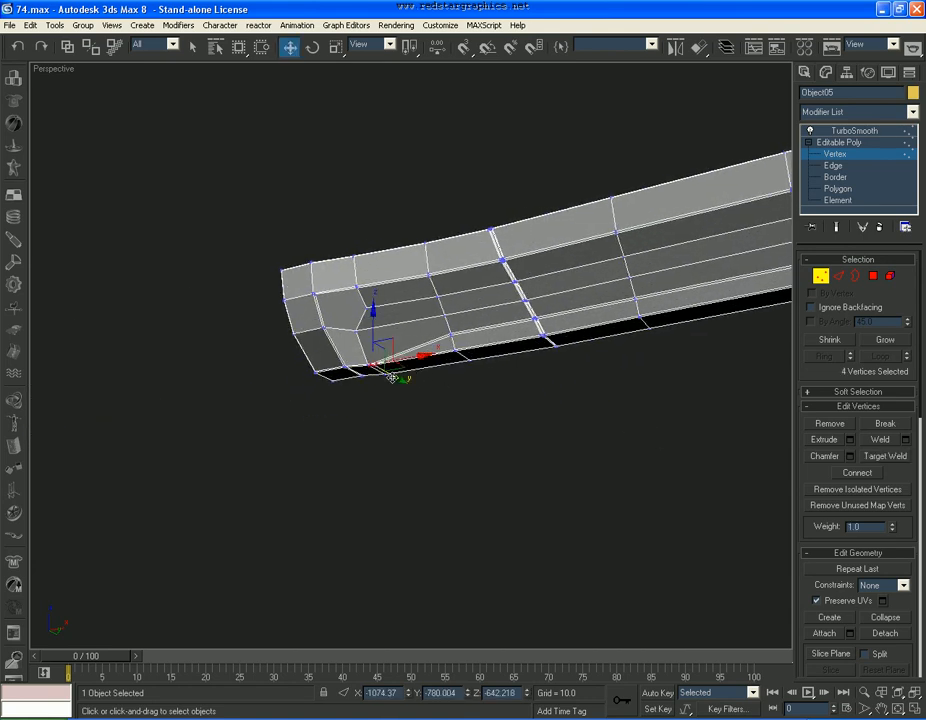
{"action": "scroll", "coordinate": [392, 377], "scroll_direction": "up", "scroll_amount": 5}
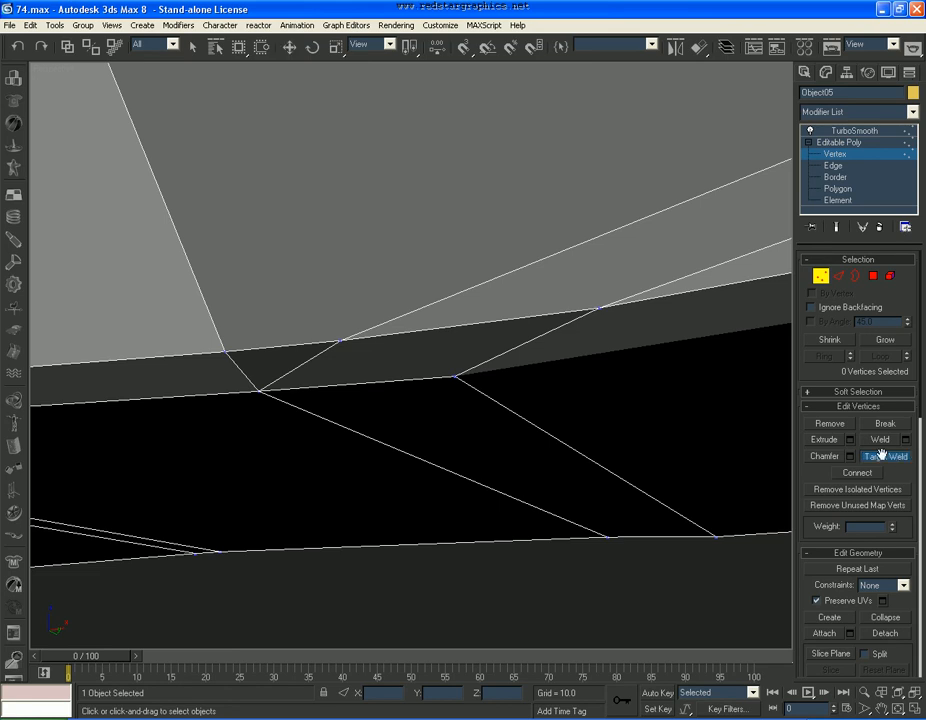
{"action": "left_click", "coordinate": [340, 343]}
{"action": "left_click", "coordinate": [223, 350]}
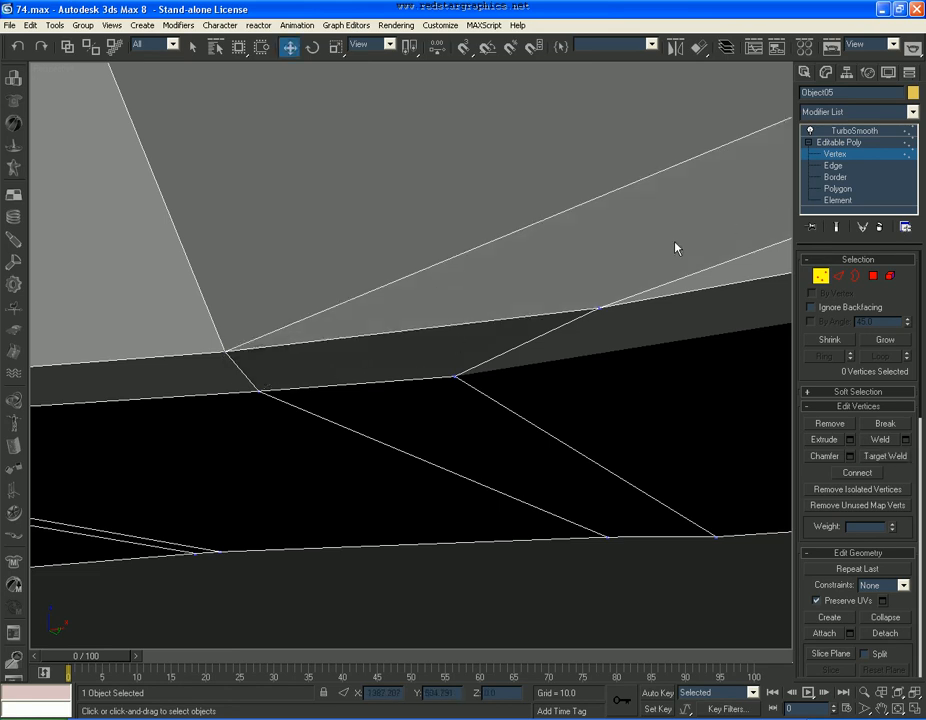
Return to the smoothed sill and examine its front end and panel gap.
{"action": "scroll", "coordinate": [577, 366], "scroll_direction": "down", "scroll_amount": 10}
{"action": "left_click", "coordinate": [836, 154]}
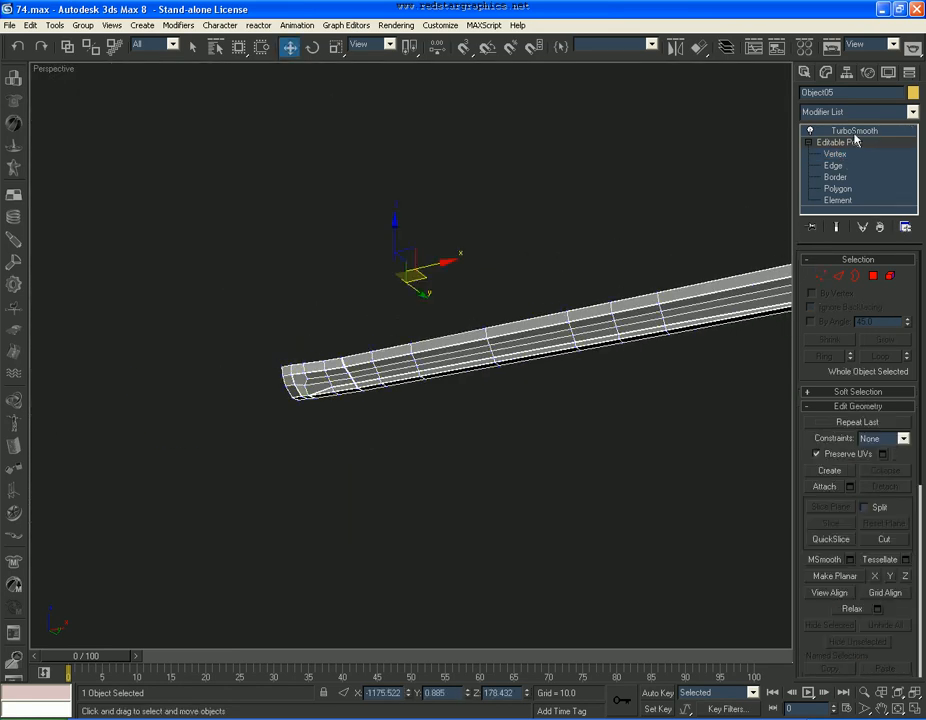
{"action": "left_click", "coordinate": [859, 130]}
{"action": "scroll", "coordinate": [579, 414], "scroll_direction": "down", "scroll_amount": 5}
{"action": "left_click", "coordinate": [538, 448]}
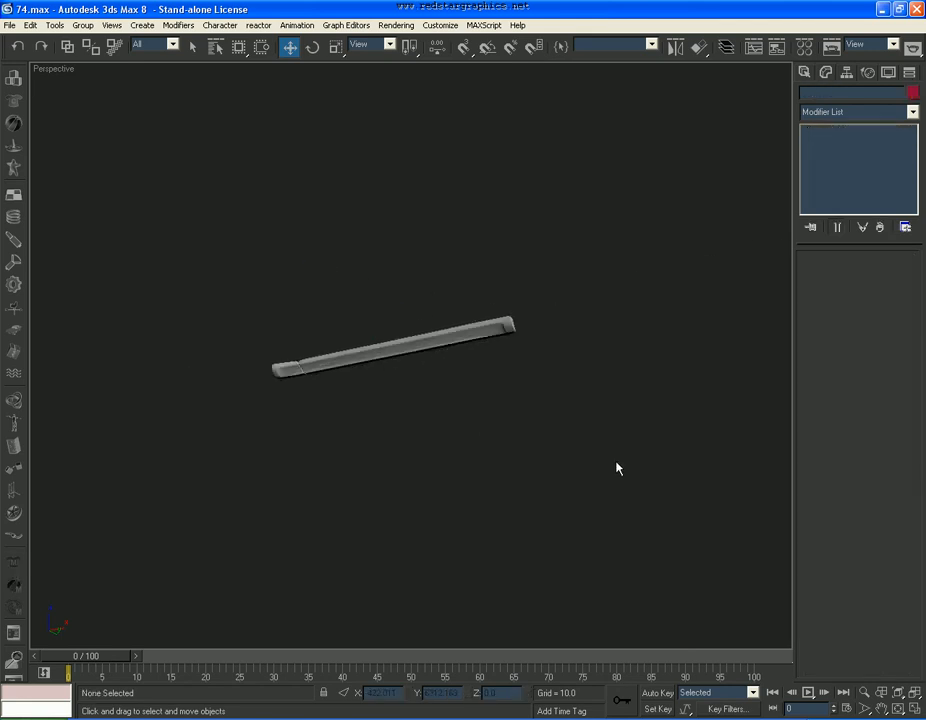
{"action": "left_click", "coordinate": [898, 708]}
{"action": "left_click_drag", "start_coordinate": [713, 597], "coordinate": [440, 381]}
{"action": "right_click", "coordinate": [442, 380]}
{"action": "left_click", "coordinate": [602, 360]}
Select the short corner edges across the thickness at the front end and panel gap and chamfer them by 0.1 without opening.
{"action": "left_click", "coordinate": [841, 165]}
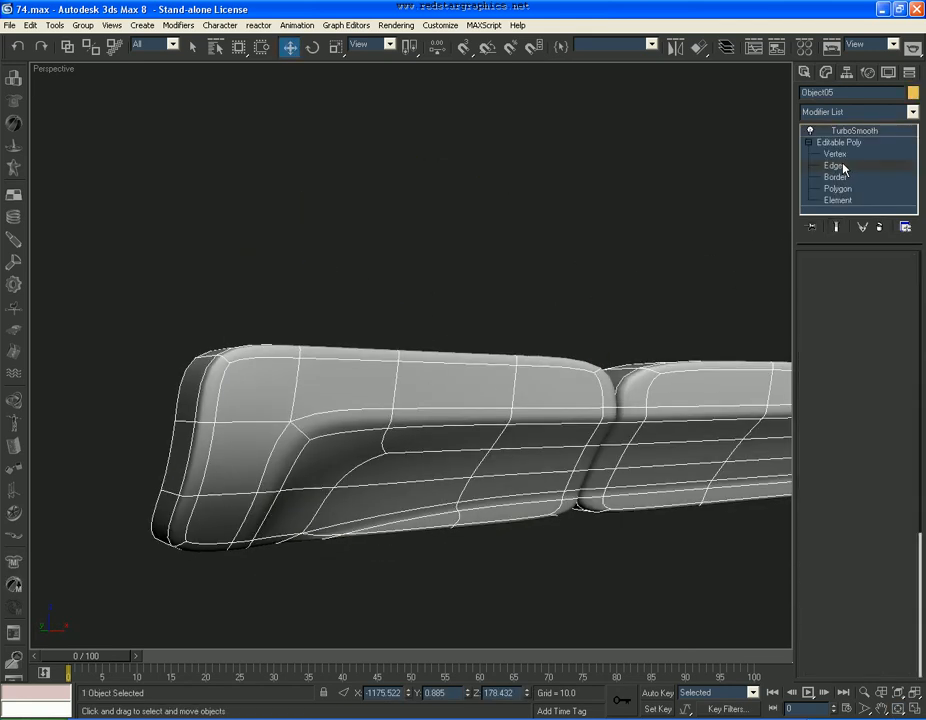
{"action": "left_click", "coordinate": [196, 345]}
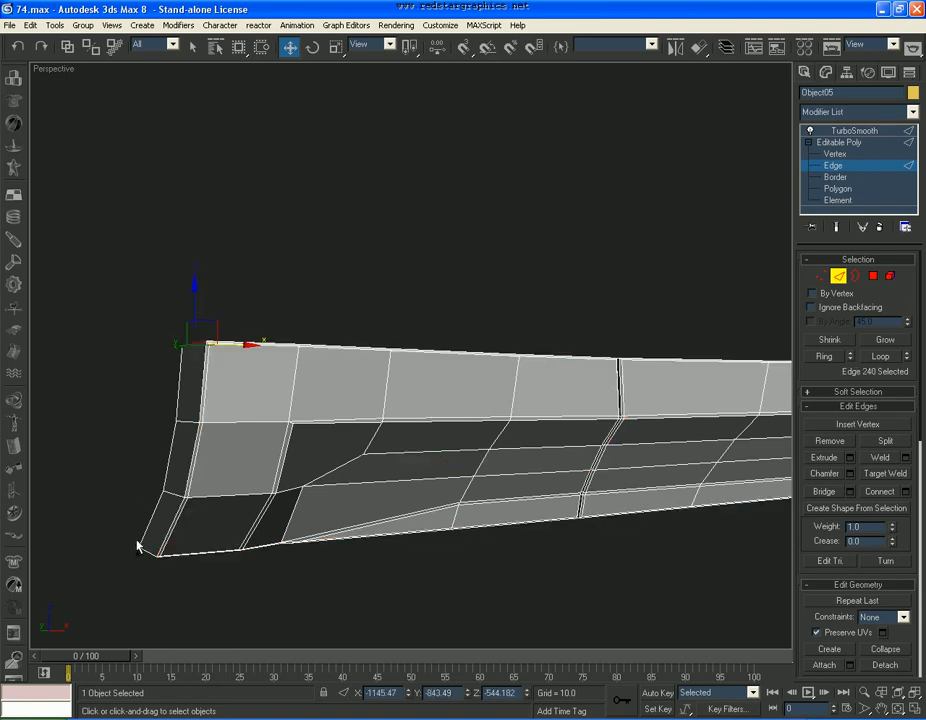
{"action": "scroll", "coordinate": [463, 533], "scroll_direction": "up", "scroll_amount": 10}
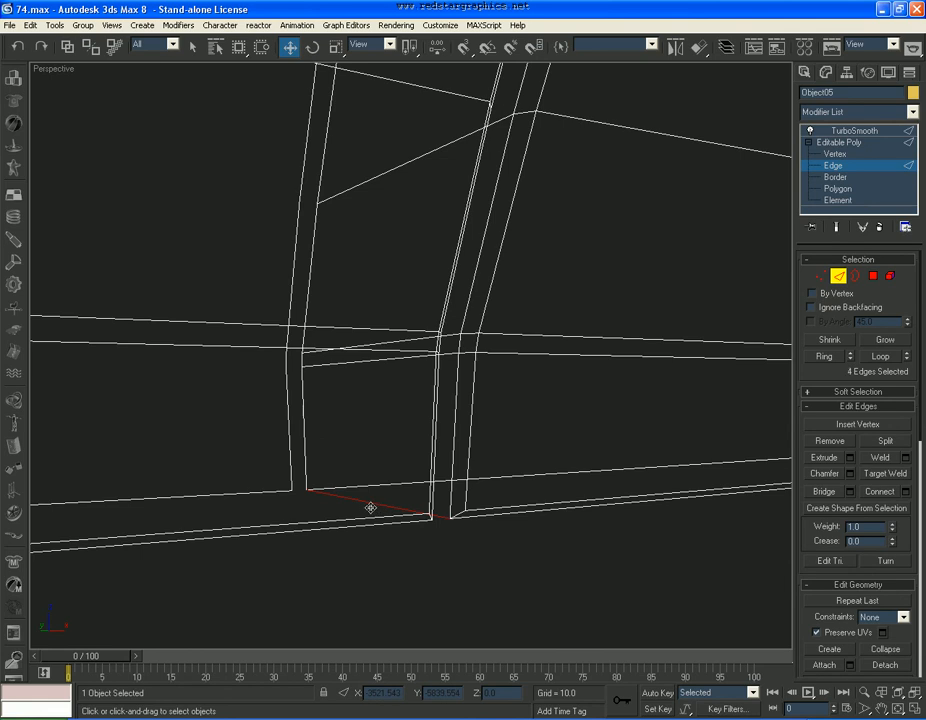
{"action": "mouse_move", "coordinate": [416, 428]}
{"action": "middle_mouse_down", "text": "alt"}
{"action": "mouse_move", "coordinate": [502, 231]}
{"action": "mouse_move", "coordinate": [496, 275]}
{"action": "mouse_move", "coordinate": [515, 279]}
{"action": "mouse_move", "coordinate": [536, 364]}
{"action": "middle_mouse_up", "text": "alt"}
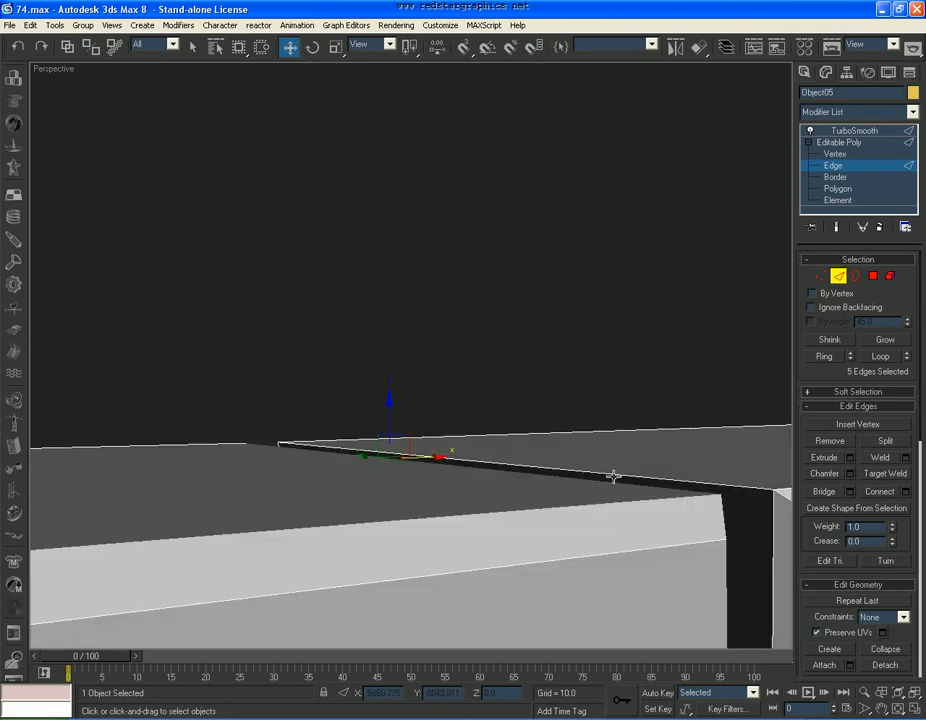
{"action": "scroll", "coordinate": [687, 429], "scroll_direction": "down", "scroll_amount": 5}
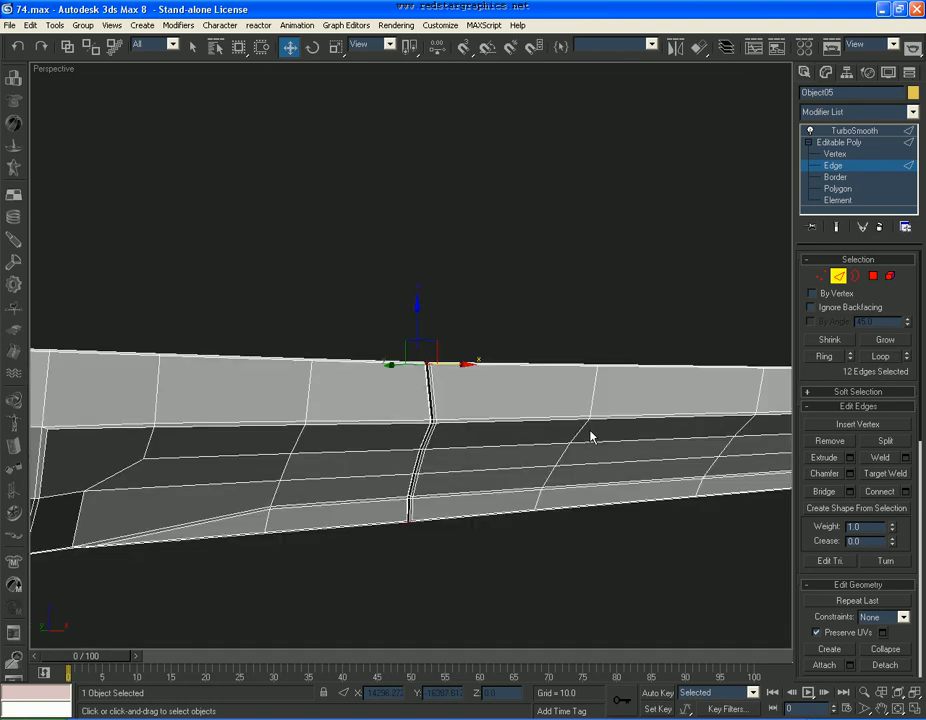
{"action": "left_click", "coordinate": [850, 475]}
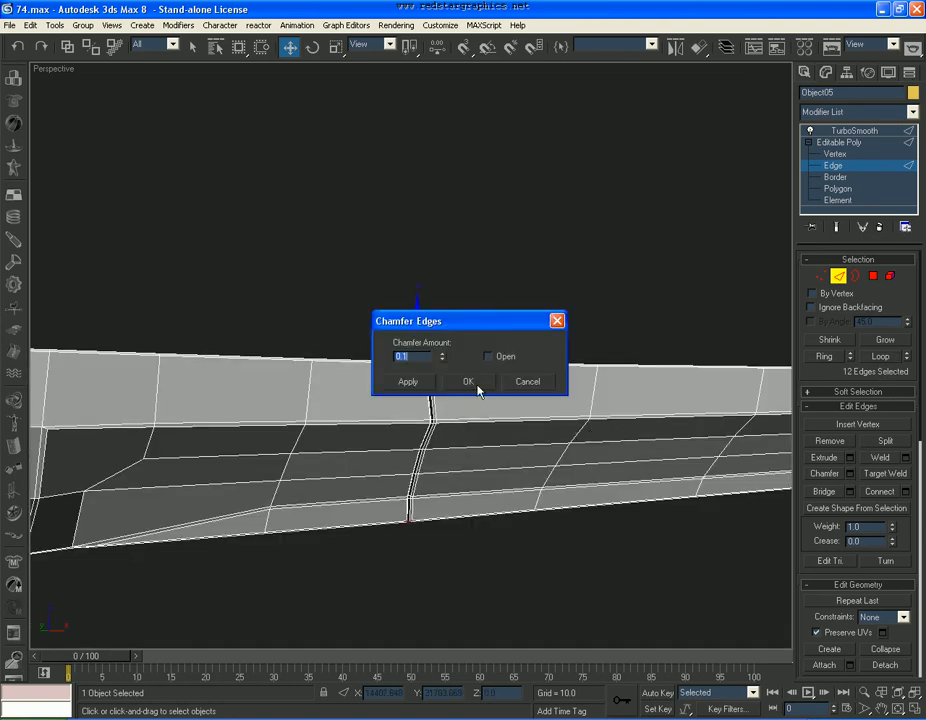
{"action": "left_click", "coordinate": [477, 386]}
{"action": "left_click", "coordinate": [850, 164]}
Select the short corner edges across the thickness at the sill's rear end and chamfer them.
{"action": "left_click", "coordinate": [678, 247]}
{"action": "key", "text": "F4"}
{"action": "middle_click_drag", "start_coordinate": [517, 395], "coordinate": [414, 429], "text": "alt"}
{"action": "left_click", "coordinate": [414, 429]}
{"action": "key", "text": "F4"}
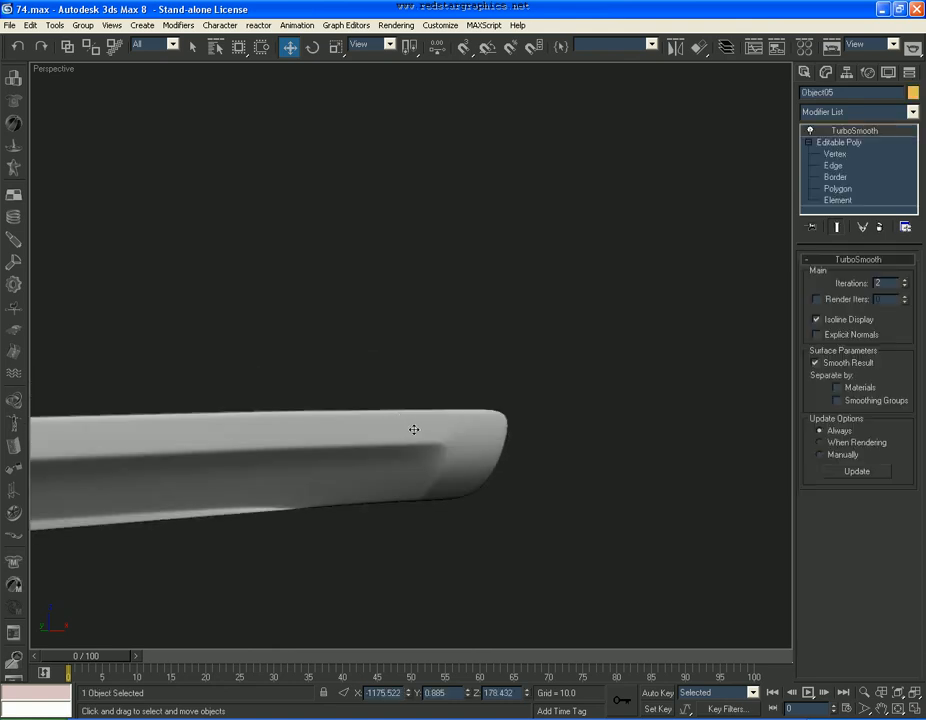
{"action": "left_click", "coordinate": [848, 166]}
{"action": "middle_click_drag", "start_coordinate": [520, 450], "coordinate": [449, 386]}
{"action": "scroll", "coordinate": [449, 386], "scroll_direction": "up", "scroll_amount": 5}
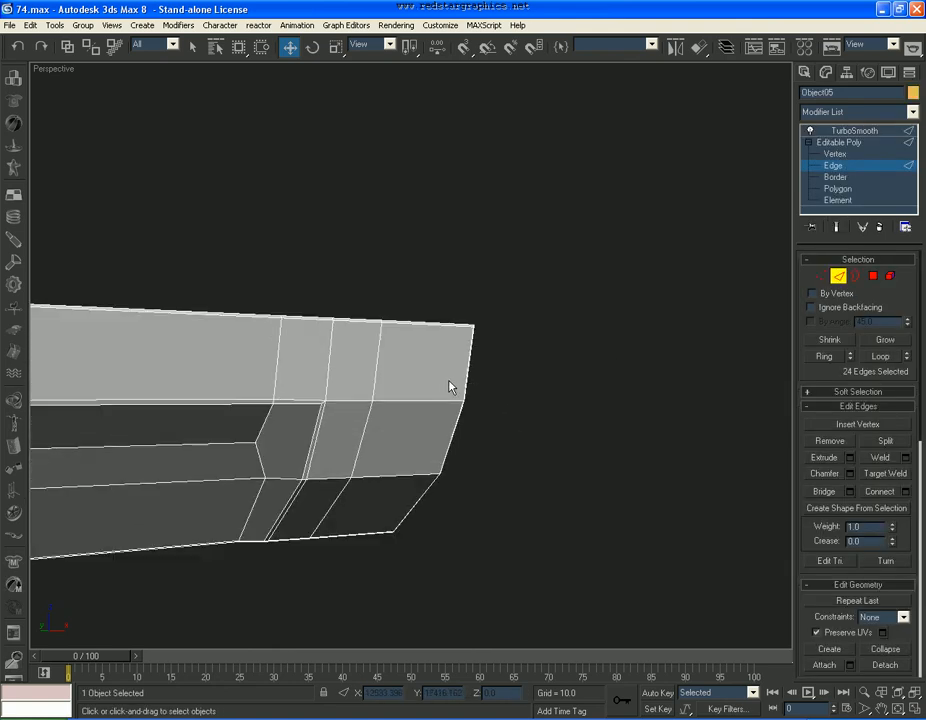
{"action": "left_click", "coordinate": [896, 708]}
{"action": "left_click_drag", "start_coordinate": [444, 377], "coordinate": [354, 398]}
{"action": "right_click", "coordinate": [354, 398]}
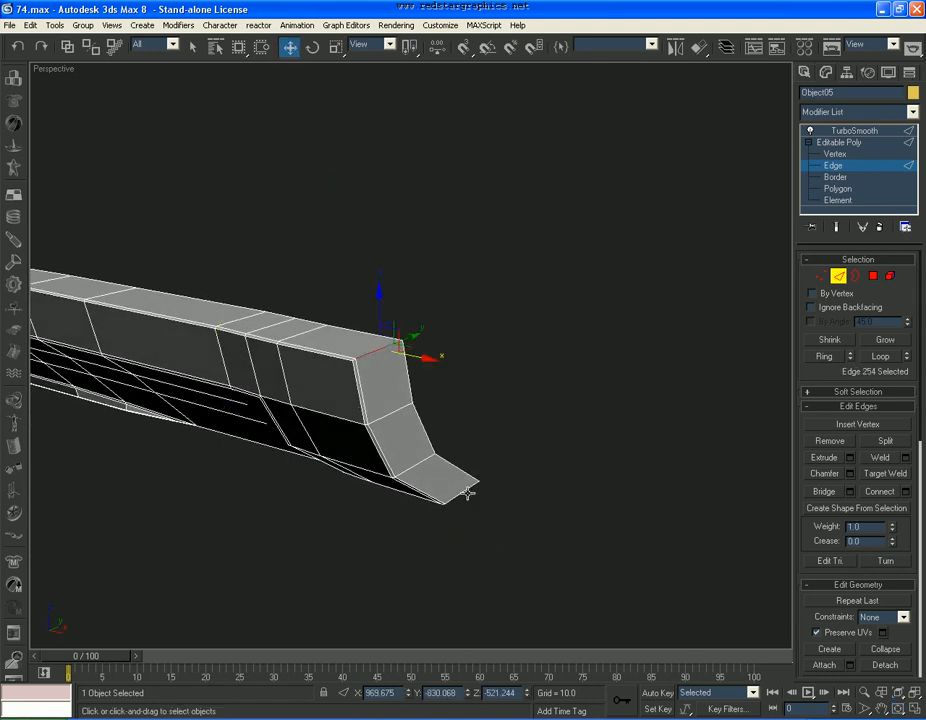
{"action": "left_click", "coordinate": [850, 475]}
{"action": "left_click", "coordinate": [467, 389]}
Leave sub-object editing of the sill, deselect it and unhide all objects.
{"action": "left_click", "coordinate": [845, 177]}
{"action": "left_click", "coordinate": [525, 430]}
{"action": "scroll", "coordinate": [604, 434], "scroll_direction": "down", "scroll_amount": 5}
{"action": "right_click", "coordinate": [430, 405]}
{"action": "left_click", "coordinate": [484, 345]}
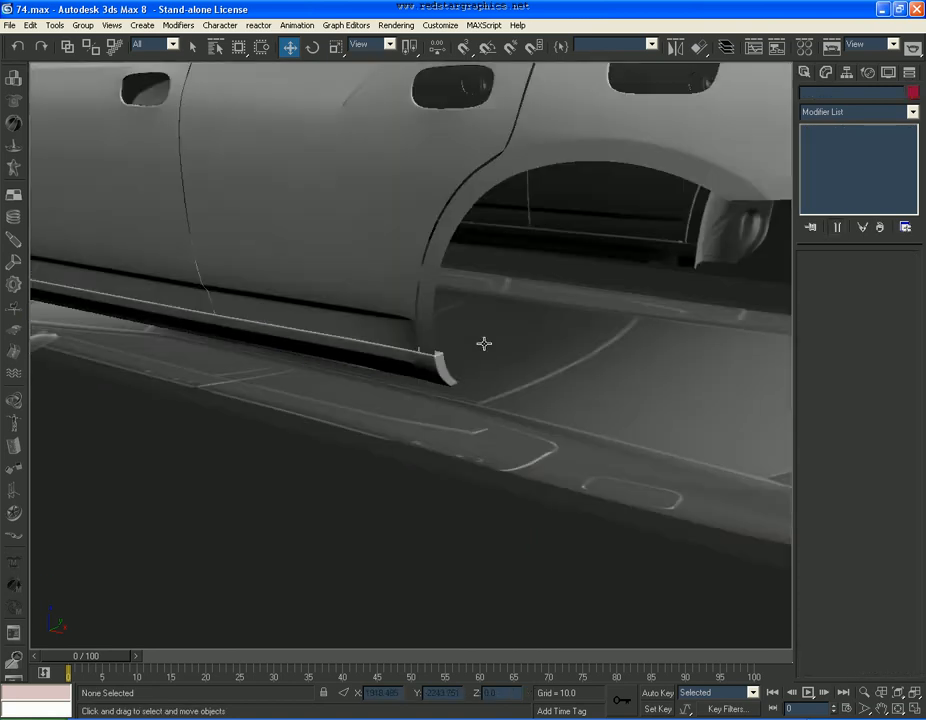
Select the sill and remove its TurboSmooth modifier.
{"action": "scroll", "coordinate": [585, 443], "scroll_direction": "down", "scroll_amount": 10}
{"action": "left_click", "coordinate": [899, 709]}
{"action": "left_click_drag", "start_coordinate": [385, 375], "coordinate": [456, 339]}
{"action": "scroll", "coordinate": [469, 364], "scroll_direction": "up", "scroll_amount": 5}
{"action": "right_click", "coordinate": [456, 339]}
{"action": "left_click", "coordinate": [456, 339]}
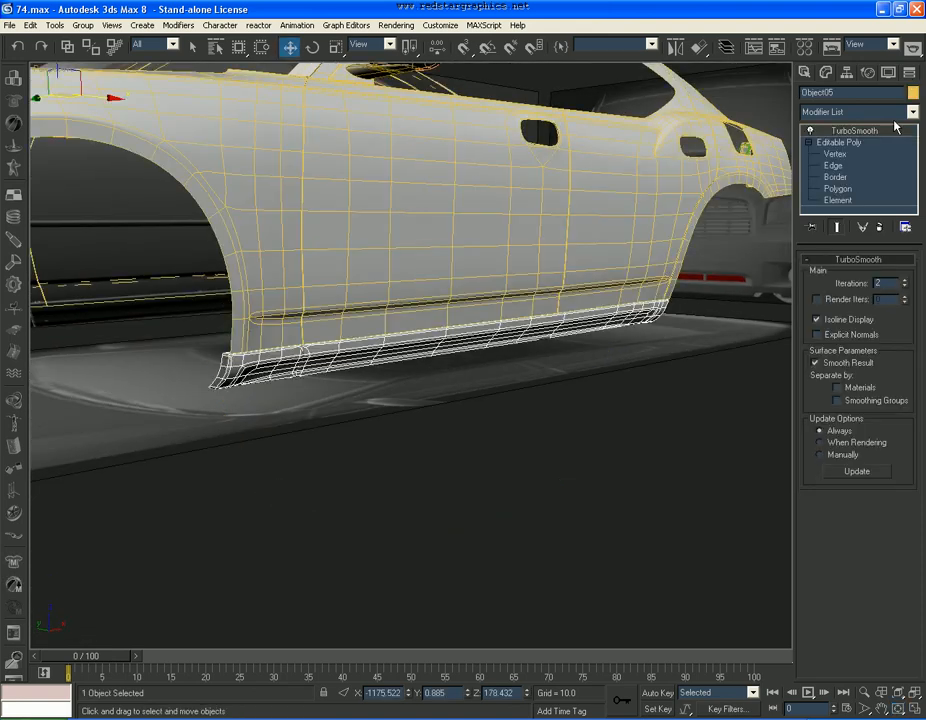
{"action": "right_click", "coordinate": [847, 129]}
{"action": "left_click", "coordinate": [766, 143]}
{"action": "key", "text": "F4"}
Select the car body and attach the sill to its Editable Poly.
{"action": "left_click", "coordinate": [595, 268]}
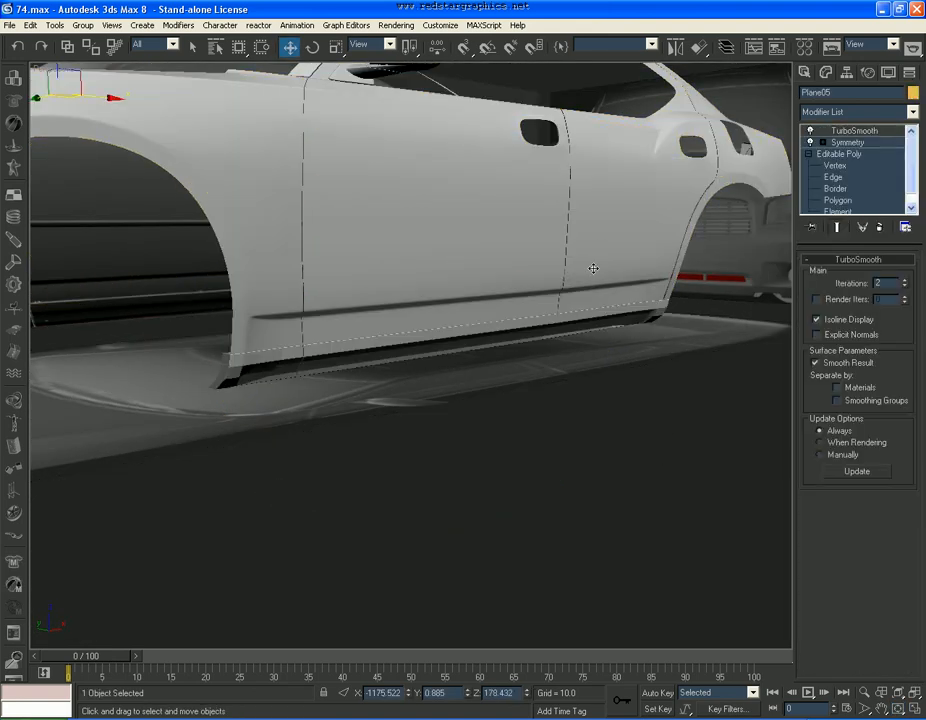
{"action": "key", "text": "F4"}
{"action": "left_click", "coordinate": [854, 154]}
{"action": "key", "text": "F4"}
{"action": "left_click", "coordinate": [825, 487]}
{"action": "key", "text": "F4"}
{"action": "left_click", "coordinate": [558, 321]}
{"action": "key", "text": "F4"}
{"action": "right_click", "coordinate": [604, 325]}
Unhide all hidden elements of the body mesh, leave element editing and deselect the smoothed body.
{"action": "left_click", "coordinate": [891, 277]}
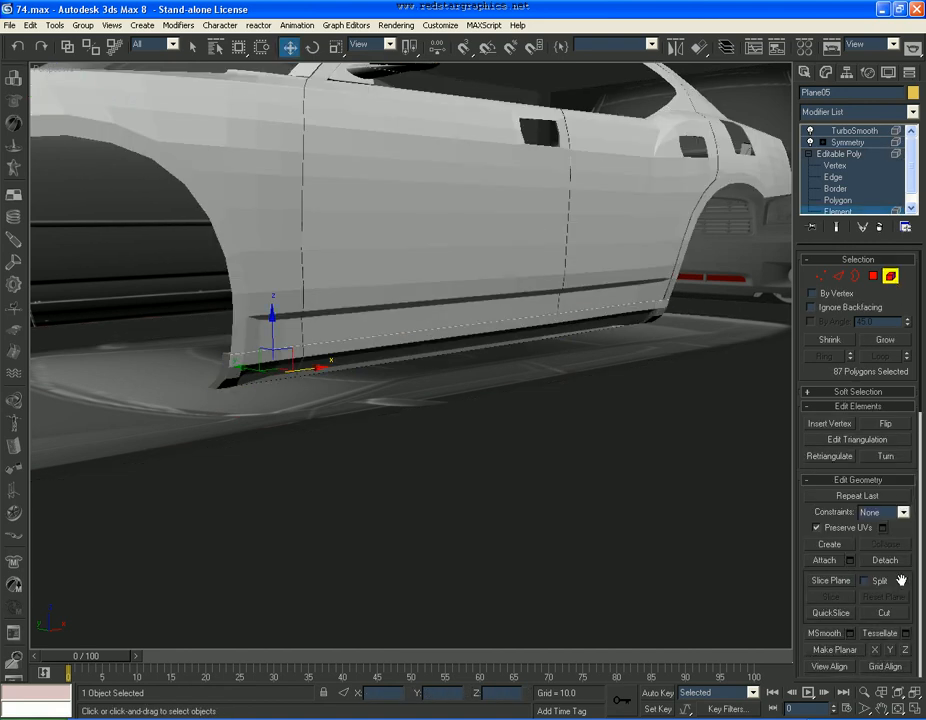
{"action": "scroll", "coordinate": [886, 543], "scroll_direction": "down", "scroll_amount": 5}
{"action": "left_click", "coordinate": [888, 571]}
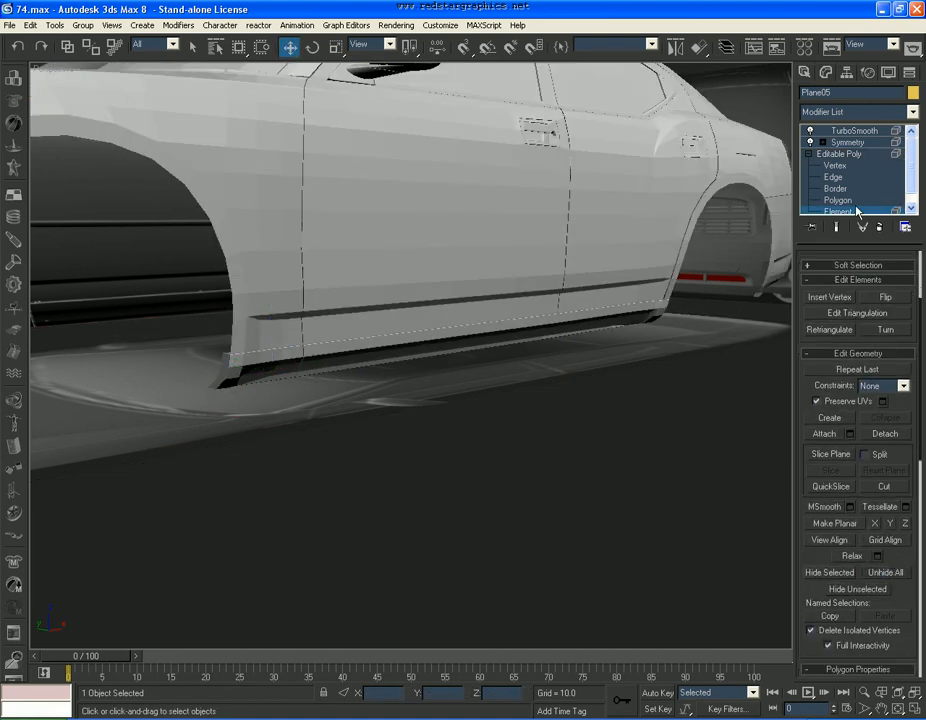
{"action": "left_click", "coordinate": [855, 205]}
{"action": "left_click", "coordinate": [853, 205]}
{"action": "left_click", "coordinate": [684, 463]}
Examine the complete car body with the attached sill from the side and front.
{"action": "middle_click_drag", "start_coordinate": [543, 434], "coordinate": [543, 458]}
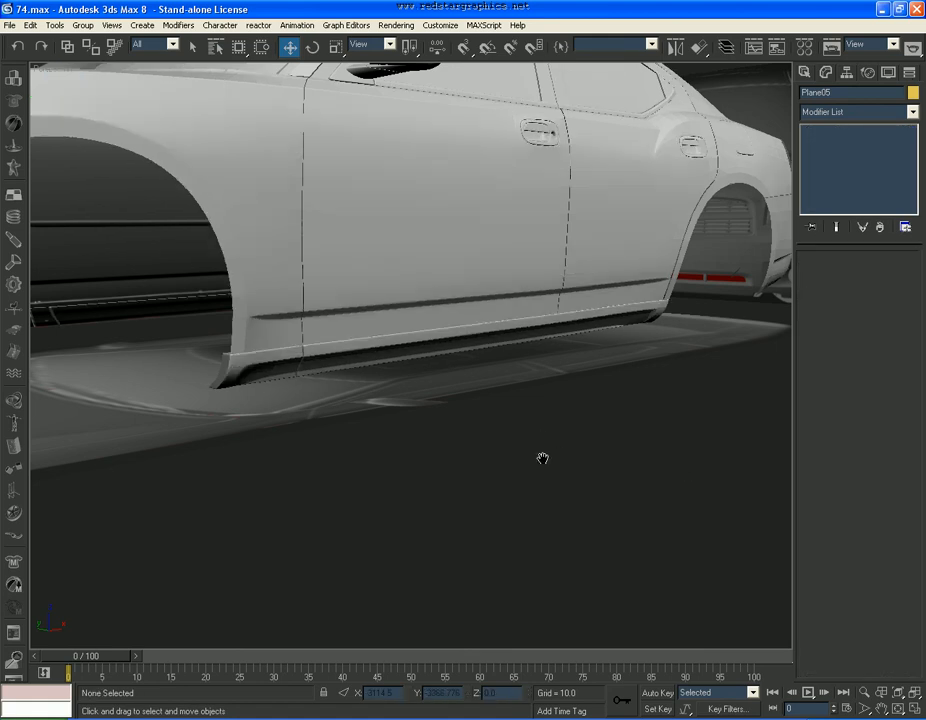
{"action": "scroll", "coordinate": [538, 456], "scroll_direction": "down", "scroll_amount": 3}
{"action": "scroll", "coordinate": [533, 461], "scroll_direction": "down", "scroll_amount": 2}
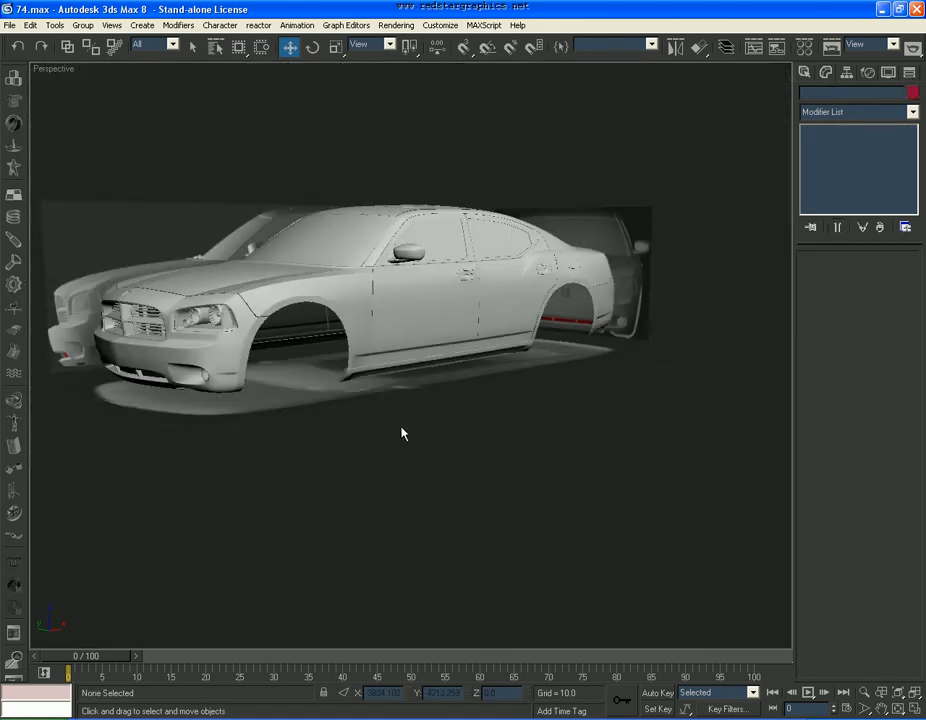
{"action": "scroll", "coordinate": [384, 424], "scroll_direction": "down", "scroll_amount": 2}
{"action": "key", "text": "ctrl+r"}
{"action": "left_click_drag", "start_coordinate": [425, 413], "coordinate": [348, 418]}
{"action": "scroll", "coordinate": [348, 418], "scroll_direction": "up", "scroll_amount": 1}
{"action": "scroll", "coordinate": [498, 384], "scroll_direction": "up", "scroll_amount": 2}
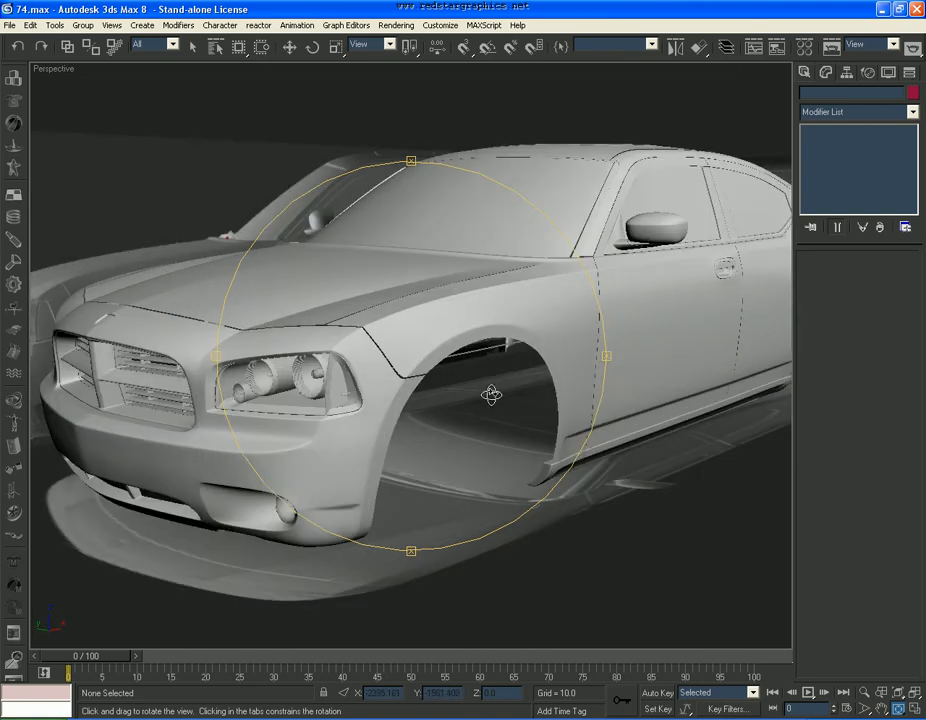
{"action": "scroll", "coordinate": [471, 420], "scroll_direction": "up", "scroll_amount": 2}
{"action": "scroll", "coordinate": [455, 410], "scroll_direction": "up", "scroll_amount": 2}
{"action": "scroll", "coordinate": [456, 411], "scroll_direction": "down", "scroll_amount": 4}
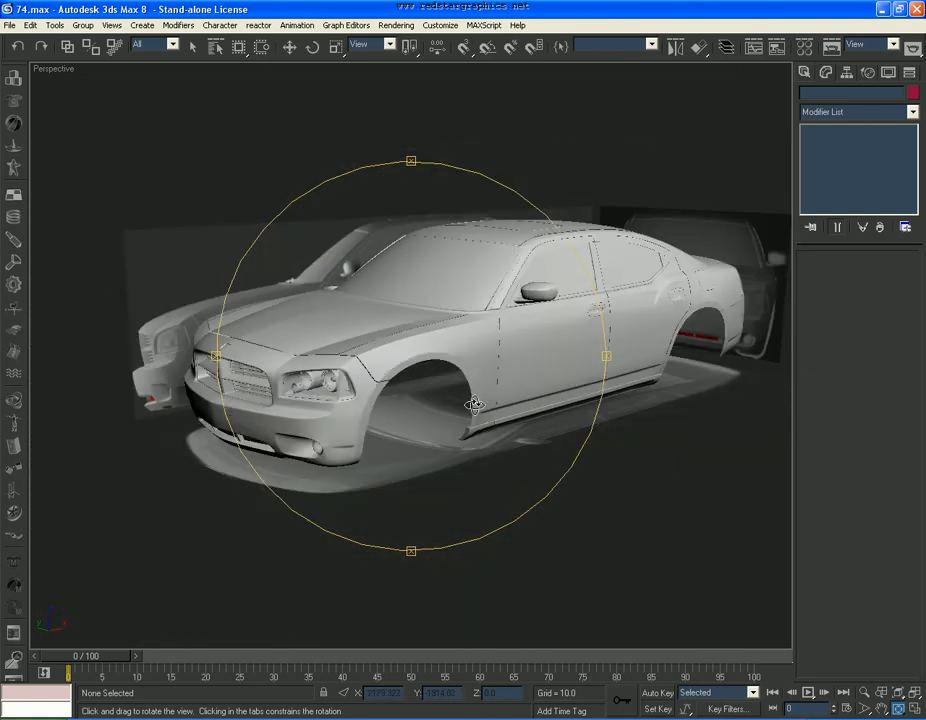
{"action": "middle_click_drag", "start_coordinate": [473, 405], "coordinate": [466, 413]}
{"action": "left_click_drag", "start_coordinate": [519, 399], "coordinate": [492, 407]}
{"action": "scroll", "coordinate": [435, 445], "scroll_direction": "up", "scroll_amount": 3}
{"action": "left_click_drag", "start_coordinate": [435, 445], "coordinate": [510, 372]}
{"action": "scroll", "coordinate": [541, 418], "scroll_direction": "down", "scroll_amount": 3}
{"action": "left_click_drag", "start_coordinate": [553, 403], "coordinate": [488, 436]}
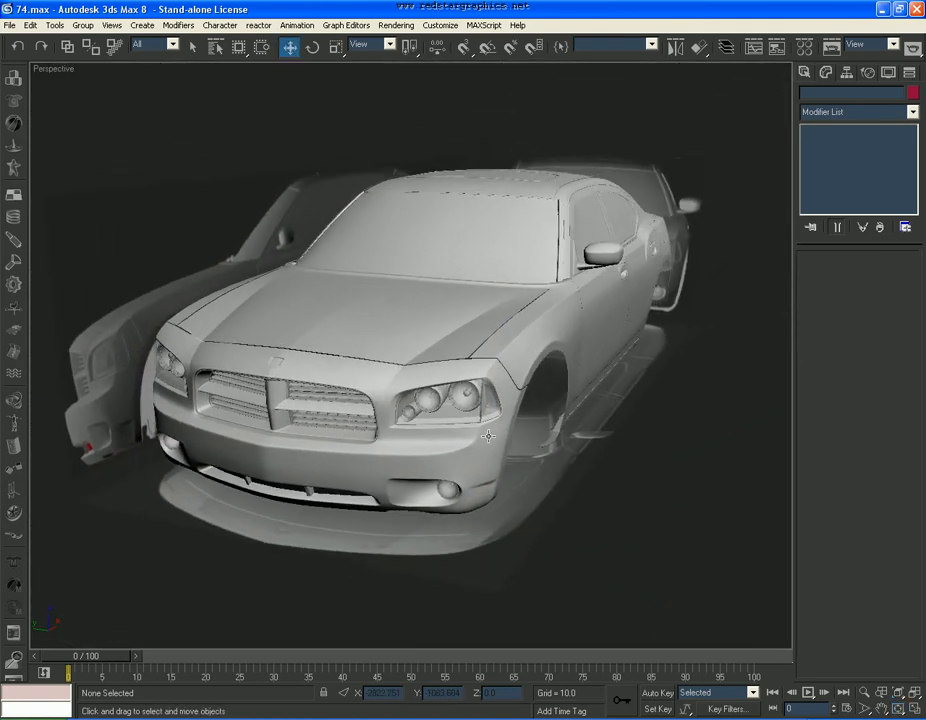